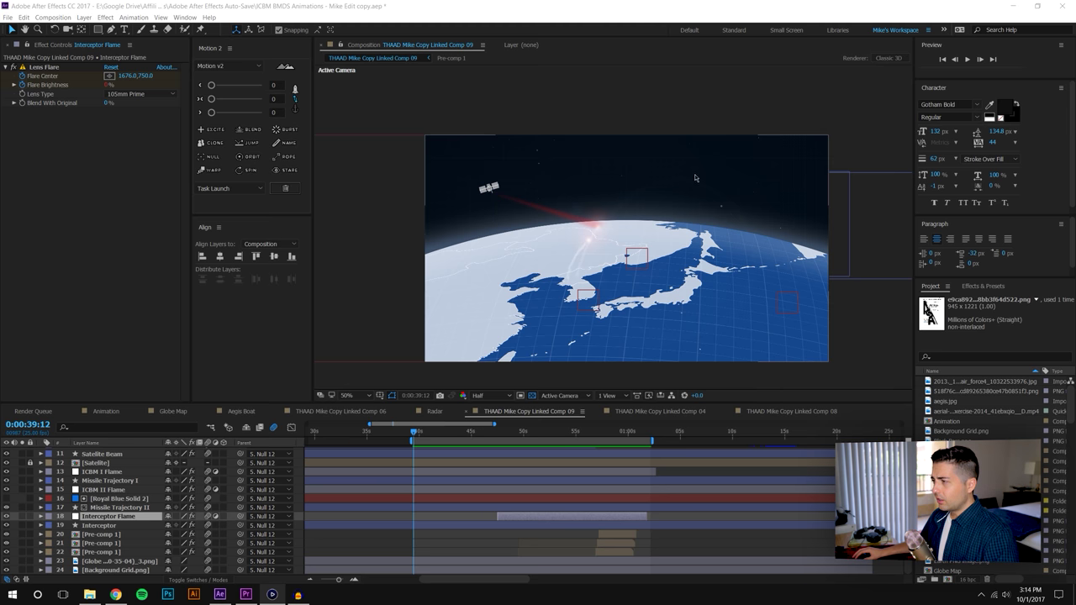
- Fit the composition in the viewer and preview the missile animation from 0:00:39:12 onward
{"action": "left_click", "coordinate": [347, 395]}
{"action": "left_click", "coordinate": [361, 412]}
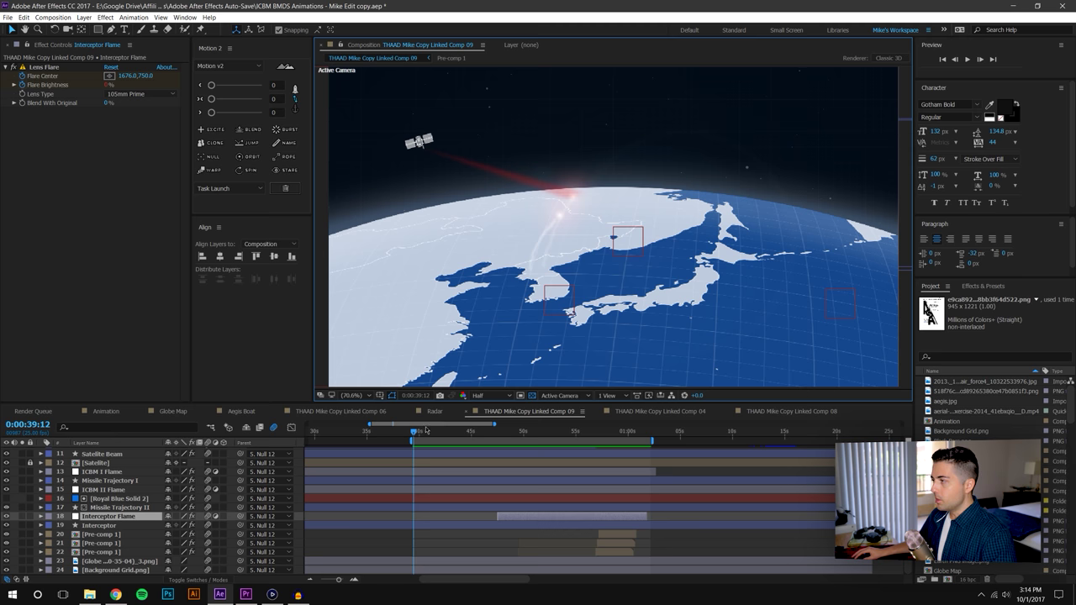
{"action": "left_click", "coordinate": [967, 59]}
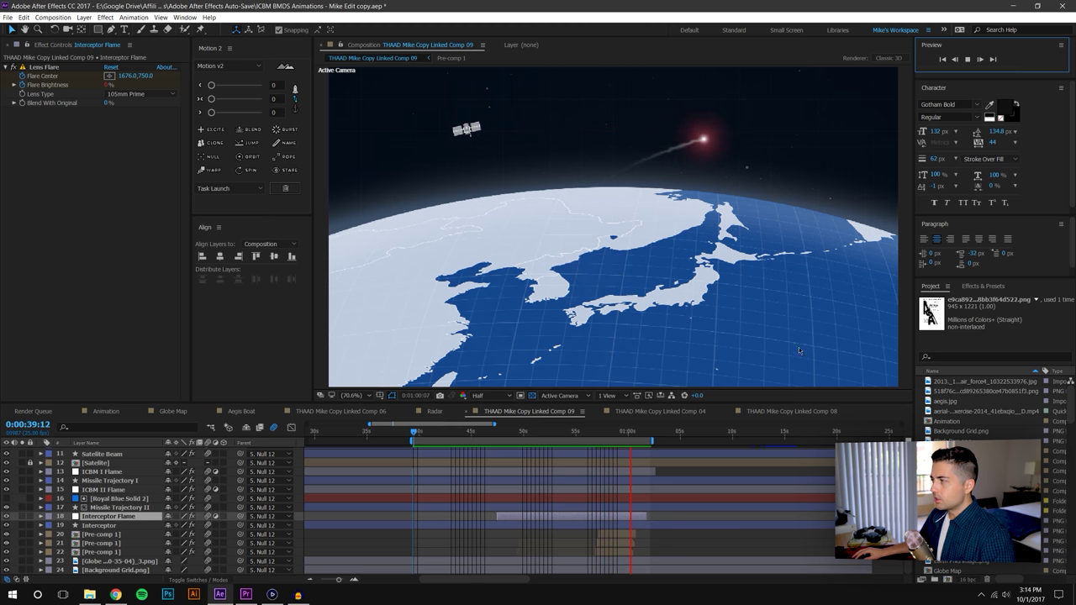
{"action": "left_click_drag", "start_coordinate": [496, 431], "coordinate": [611, 416]}
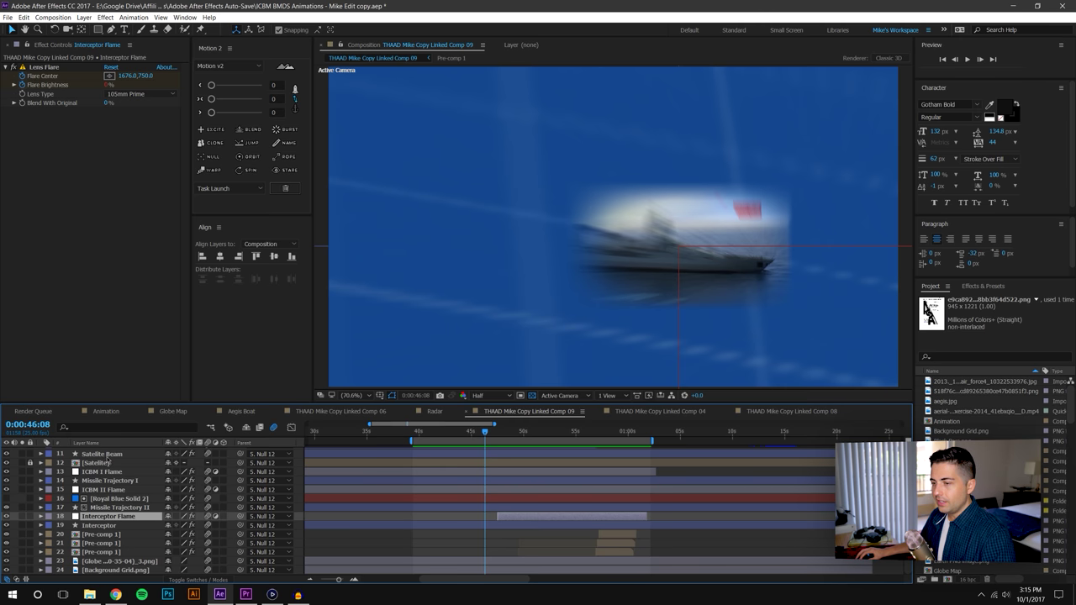
- Unlock the topmost videoplayback.mp4 layer and reveal its animated Mask Expansion and Scale properties
{"action": "key", "text": "F2"}
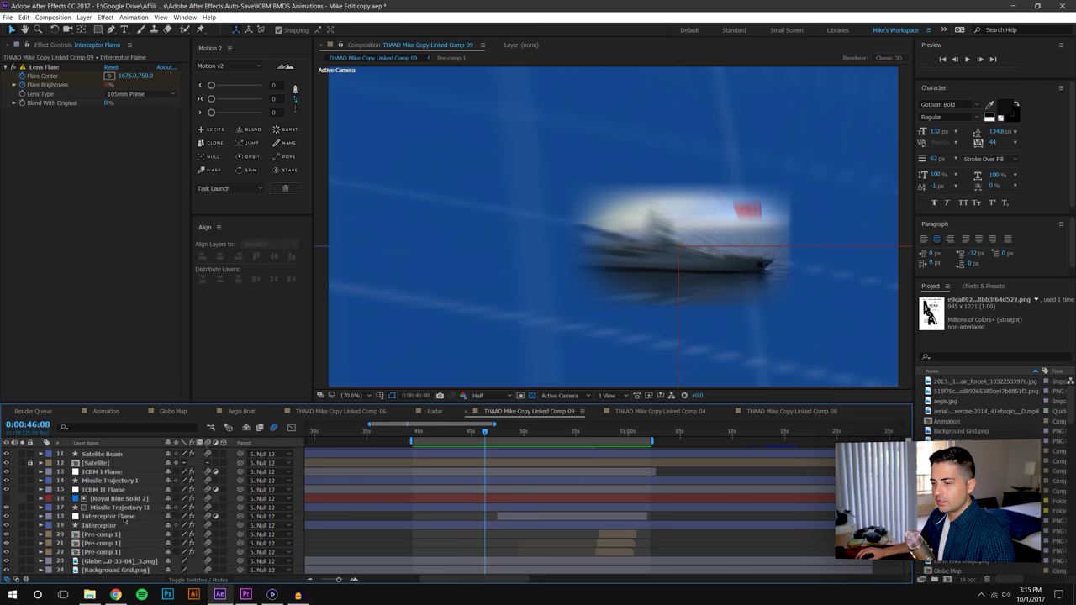
{"action": "scroll", "coordinate": [124, 498], "scroll_direction": "up", "scroll_amount": 5}
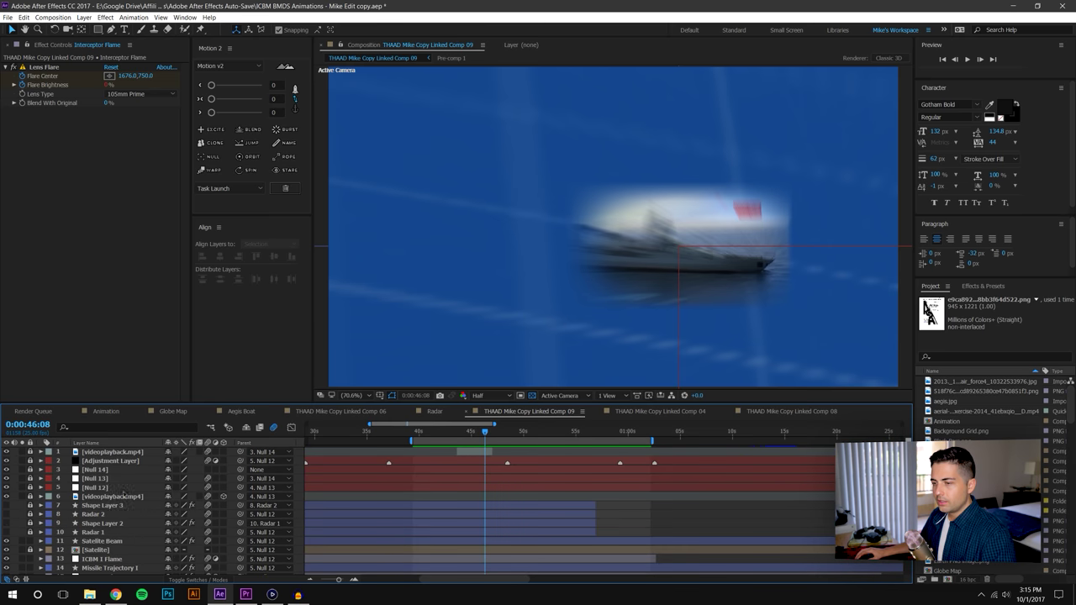
{"action": "left_click", "coordinate": [30, 453]}
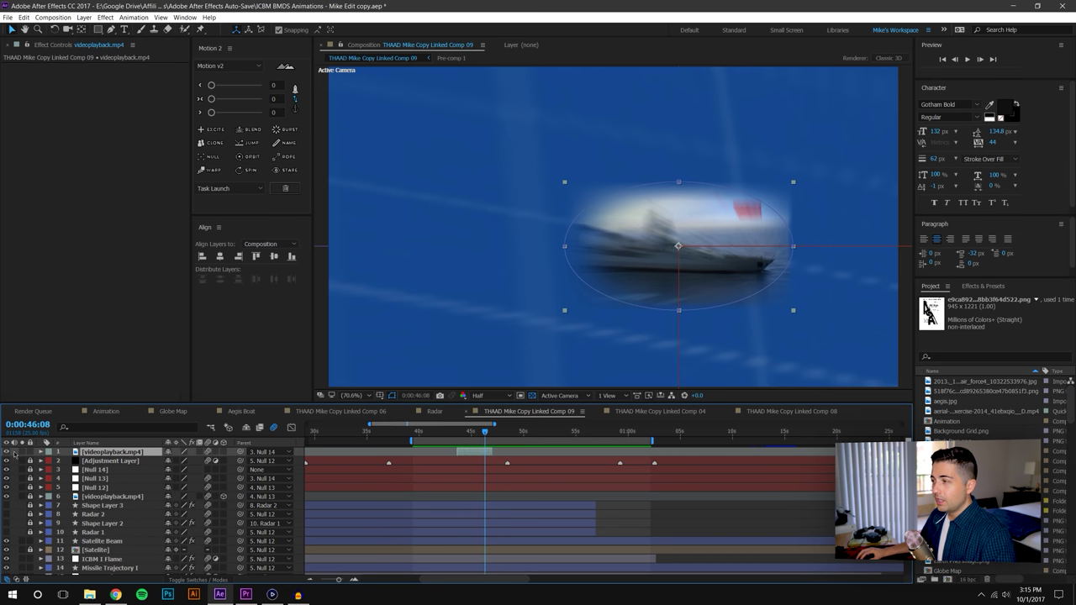
{"action": "key", "text": "u"}
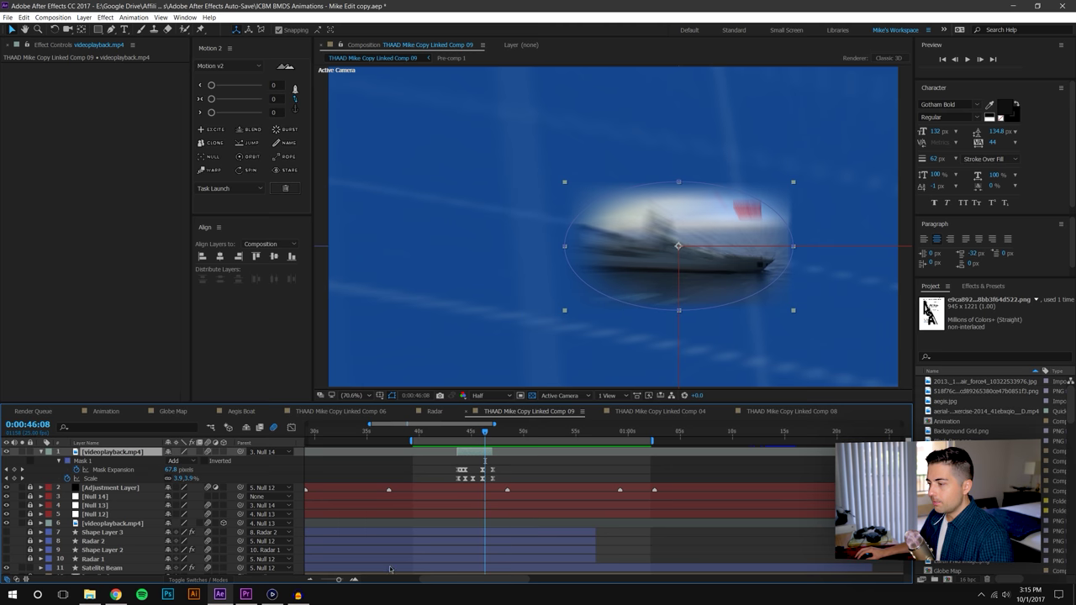
- Scrub back and forth across the ship video's mask and scale keyframes between about 43 and 46 seconds
{"action": "left_click", "coordinate": [354, 580]}
{"action": "left_click_drag", "start_coordinate": [377, 438], "coordinate": [412, 439]}
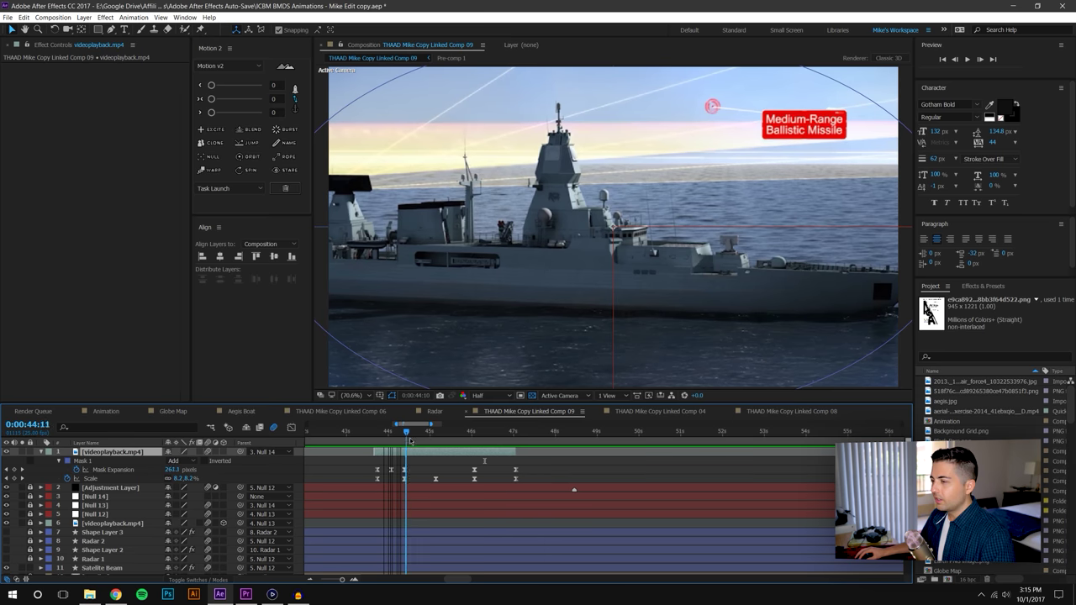
{"action": "scroll", "coordinate": [459, 343], "scroll_direction": "down", "scroll_amount": 2}
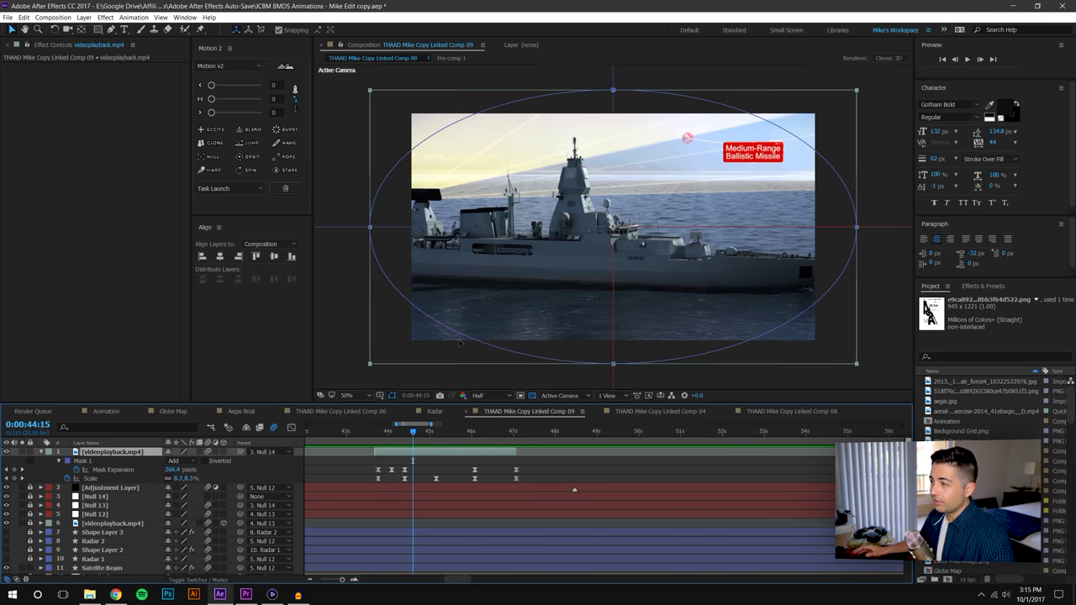
{"action": "left_click_drag", "start_coordinate": [378, 438], "coordinate": [483, 434]}
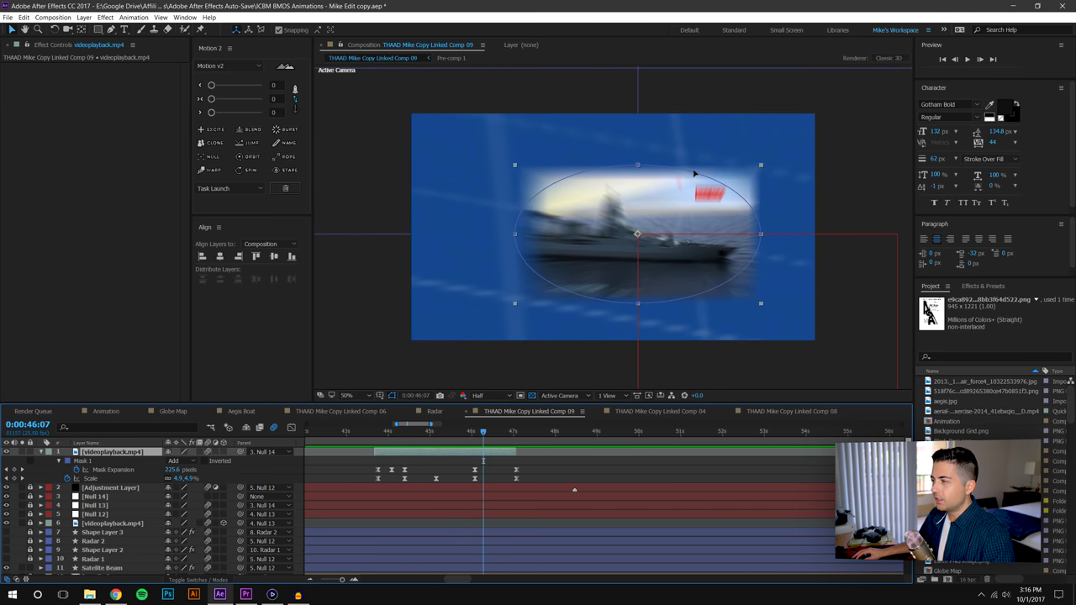
{"action": "left_click_drag", "start_coordinate": [469, 433], "coordinate": [404, 434]}
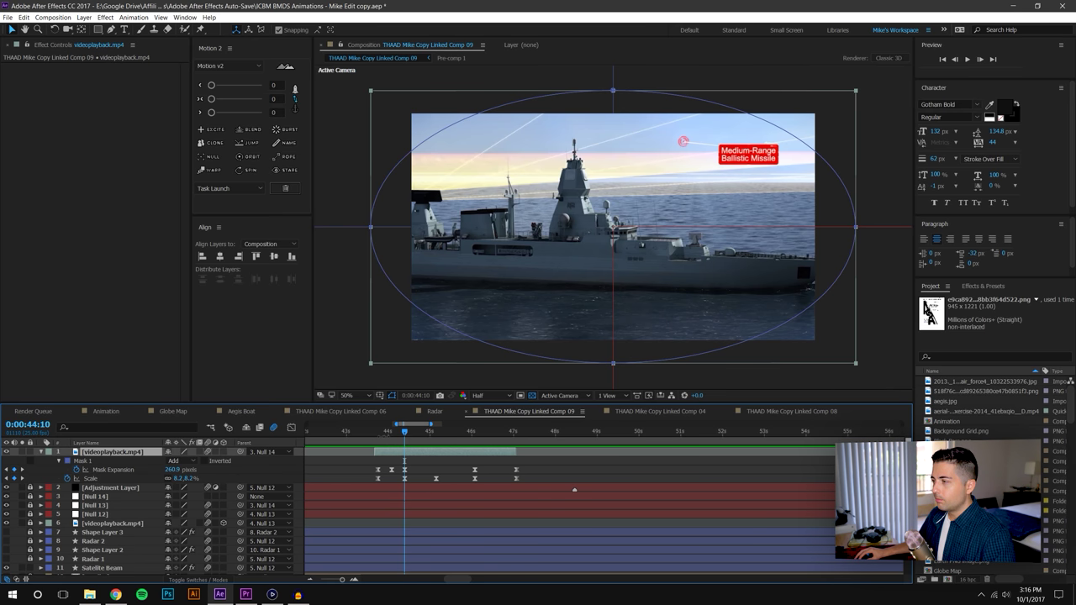
{"action": "mouse_move", "coordinate": [388, 434]}
{"action": "left_mouse_down"}
{"action": "mouse_move", "coordinate": [344, 434]}
{"action": "mouse_move", "coordinate": [385, 434]}
{"action": "left_mouse_up"}
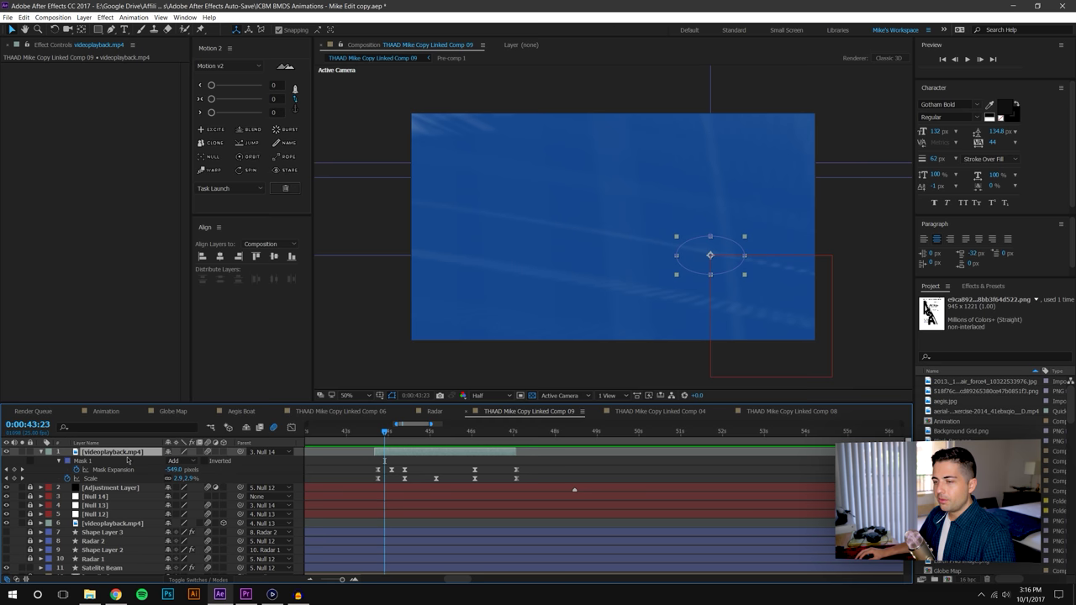
- Examine the Position and Scale keyframes of Null 14, and relock and collapse the layer
{"action": "left_click", "coordinate": [95, 497]}
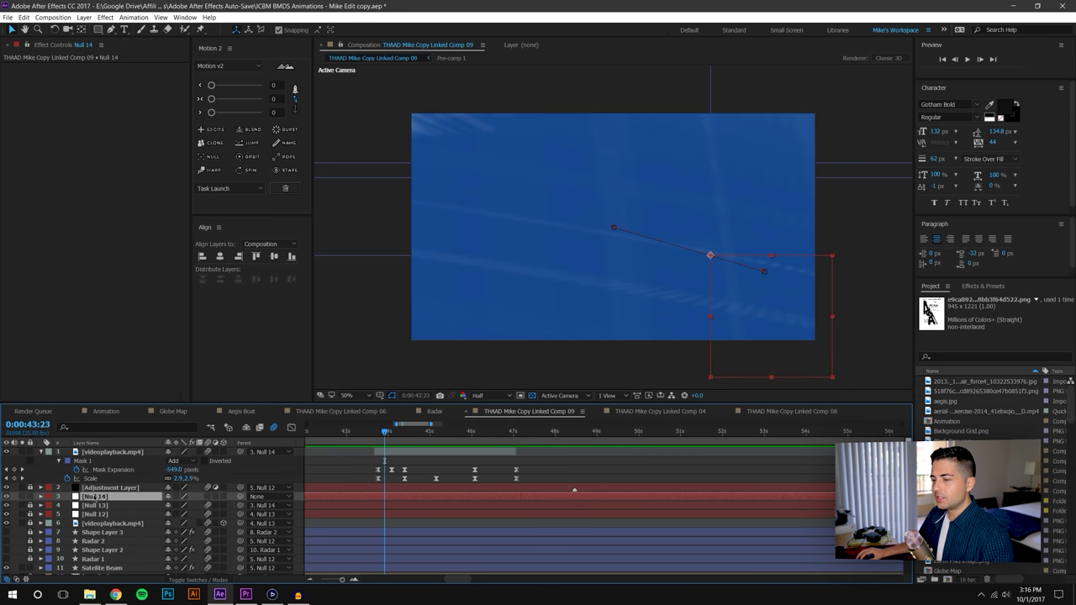
{"action": "key", "text": "u"}
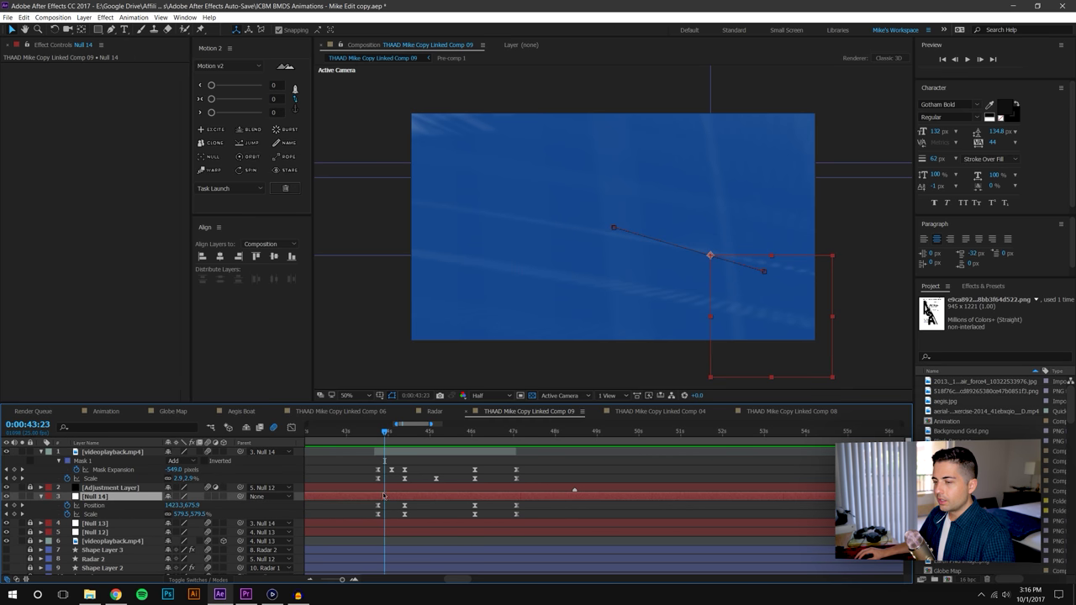
{"action": "left_click_drag", "start_coordinate": [375, 435], "coordinate": [364, 461]}
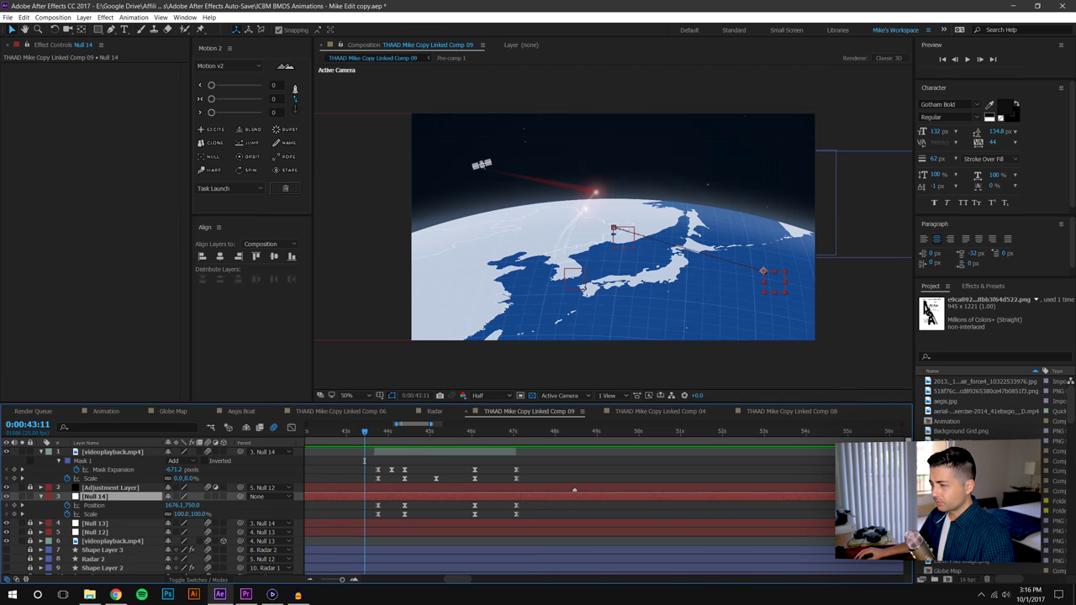
{"action": "left_click", "coordinate": [30, 496]}
{"action": "left_click", "coordinate": [41, 496]}
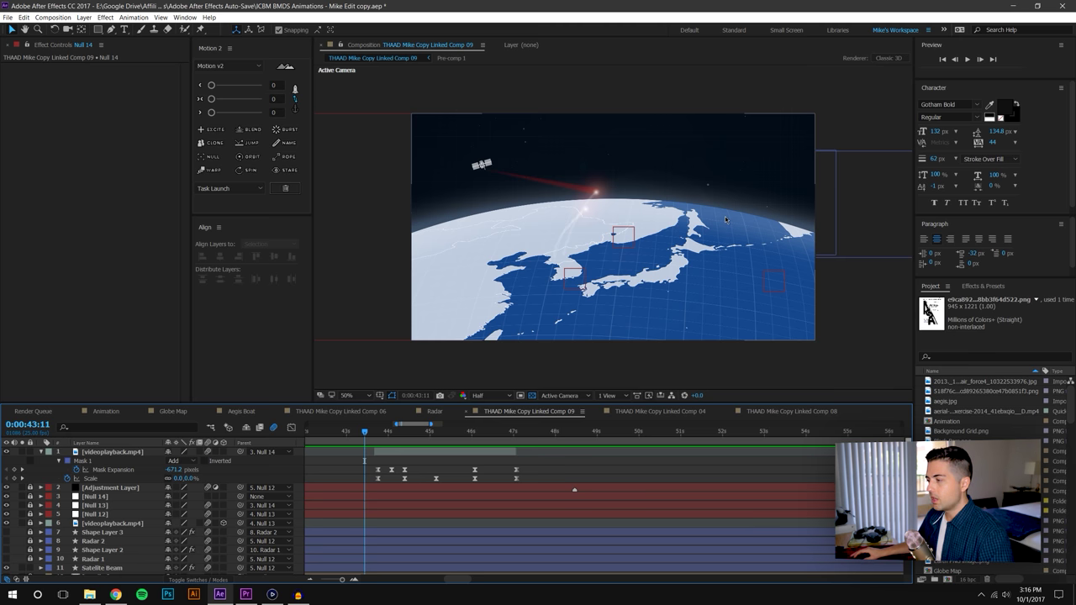
- Set the preview resolution to Full and magnify the viewer to 200% on the missile interception at about 0:00:56:23
{"action": "left_click", "coordinate": [504, 452]}
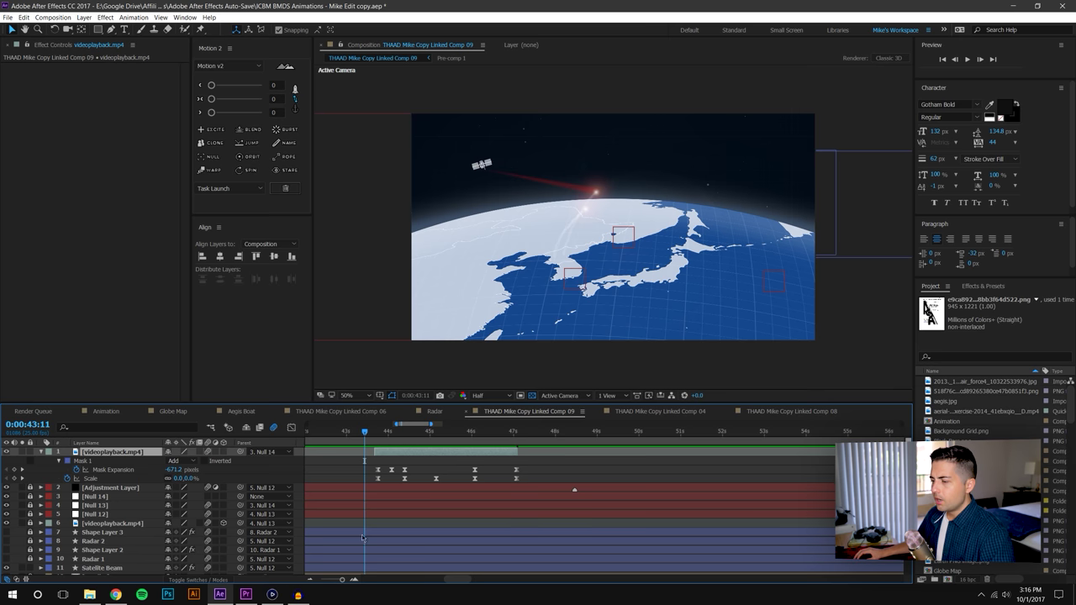
{"action": "left_click", "coordinate": [312, 579]}
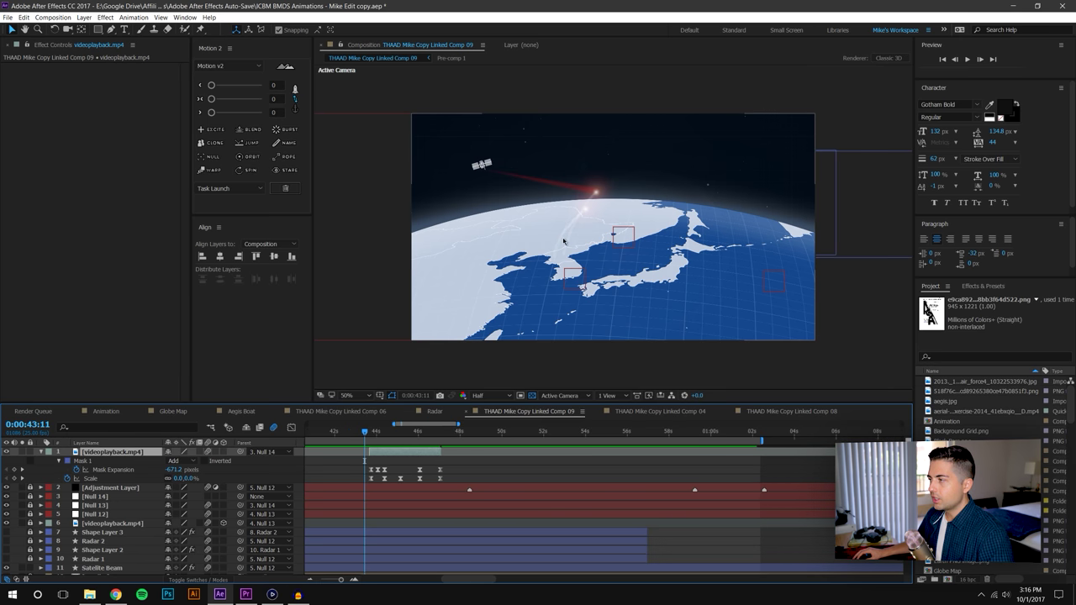
{"action": "left_click_drag", "start_coordinate": [368, 433], "coordinate": [650, 435]}
{"action": "left_click", "coordinate": [476, 395]}
{"action": "left_click", "coordinate": [488, 407]}
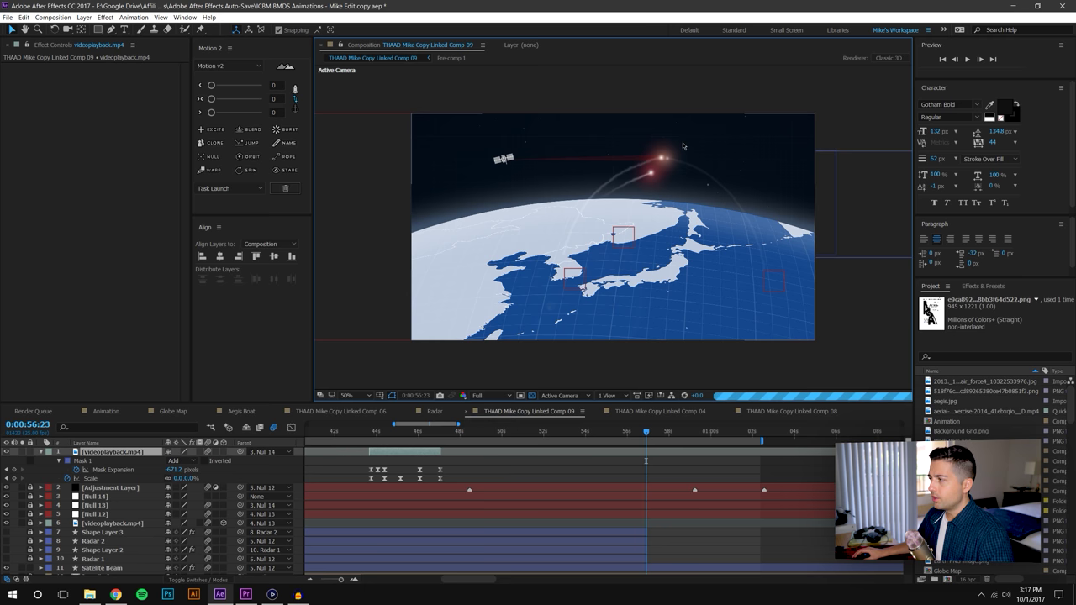
{"action": "key", "text": "slash"}
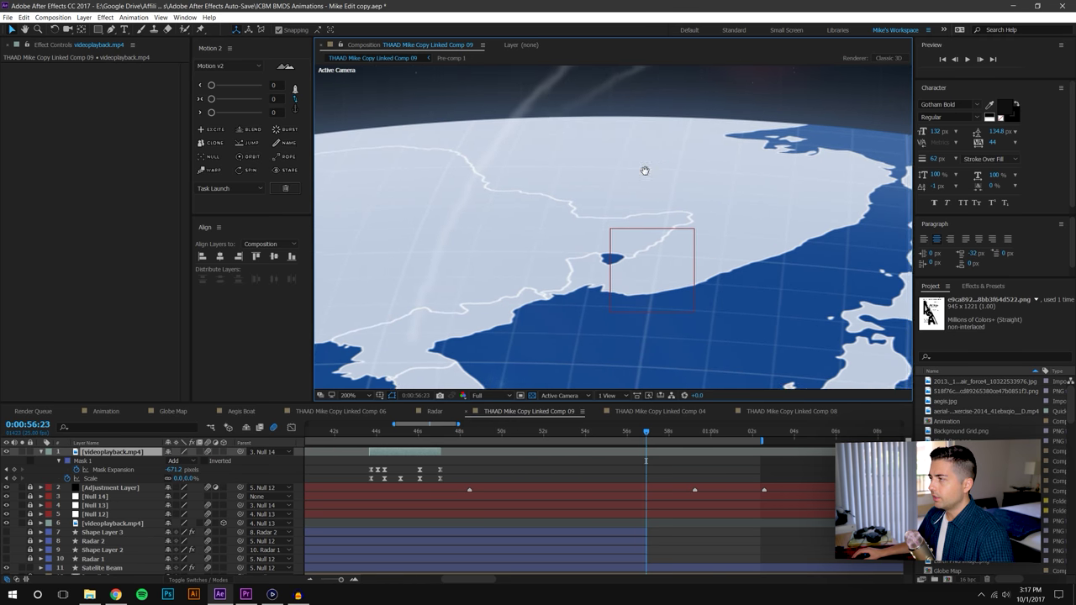
{"action": "left_click_drag", "start_coordinate": [645, 171], "coordinate": [536, 304]}
- Examine the interception explosion frame by frame from about 0:00:57:11 to 0:00:58:03
{"action": "left_click_drag", "start_coordinate": [646, 434], "coordinate": [658, 434]}
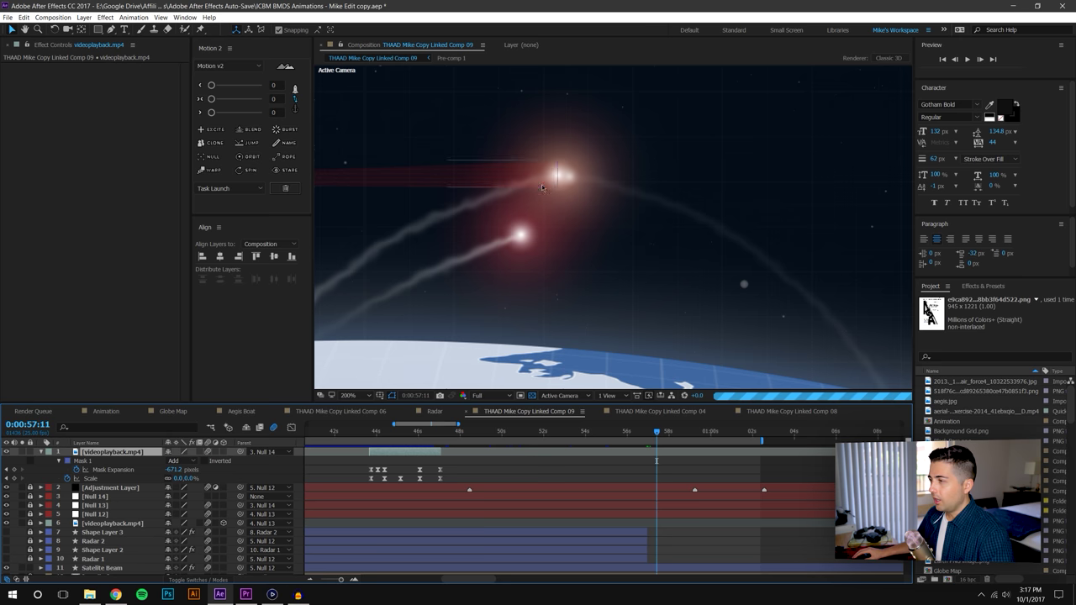
{"action": "left_click_drag", "start_coordinate": [659, 434], "coordinate": [659, 434]}
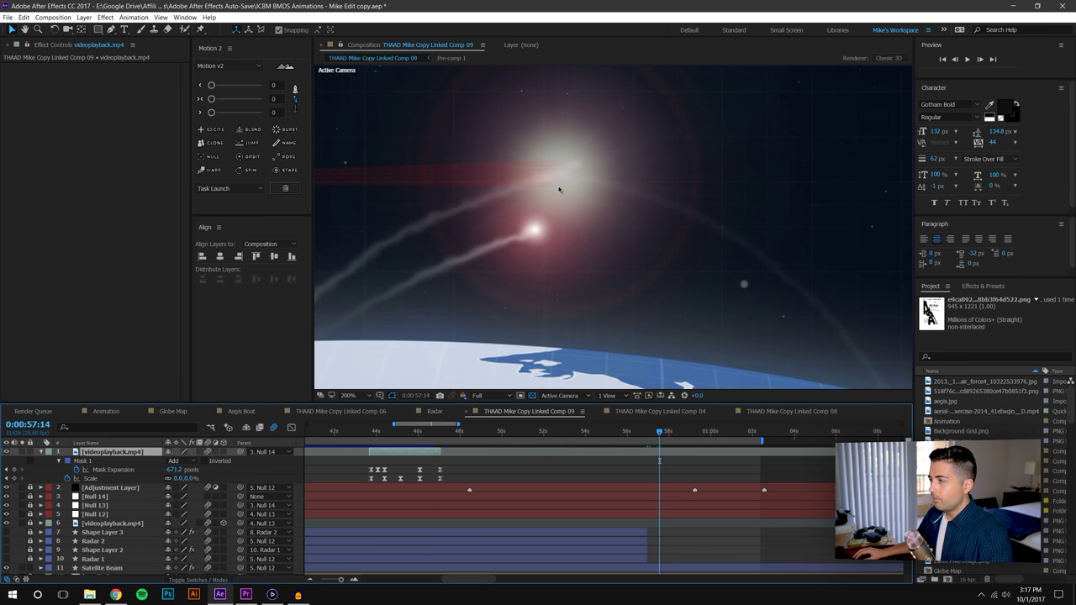
{"action": "left_click_drag", "start_coordinate": [660, 431], "coordinate": [668, 431]}
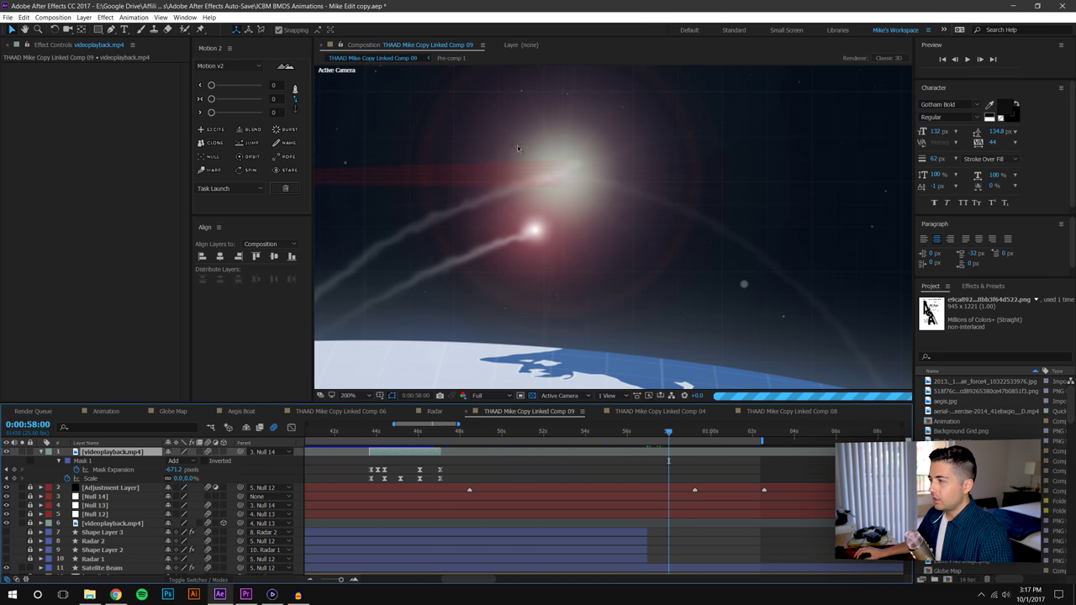
{"action": "key", "text": "Page_Down"}
{"action": "key", "text": "Page_Down"}
{"action": "key", "text": "Page_Down"}
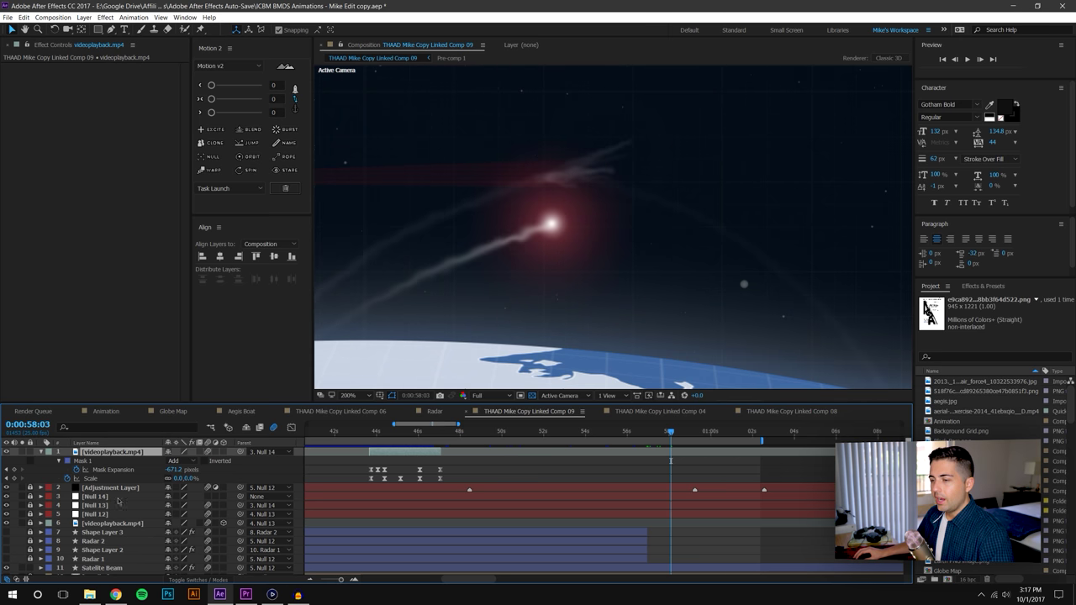
- Unlock the Satellite layer and the locked layers above it
{"action": "scroll", "coordinate": [116, 504], "scroll_direction": "down", "scroll_amount": 2}
{"action": "scroll", "coordinate": [114, 504], "scroll_direction": "down", "scroll_amount": 2}
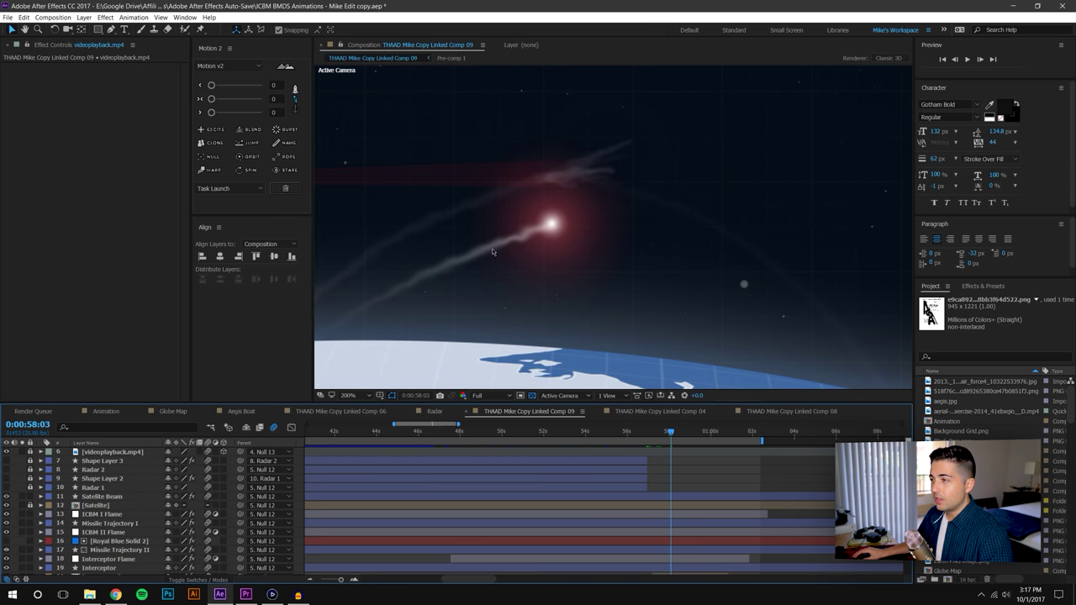
{"action": "left_click", "coordinate": [366, 316]}
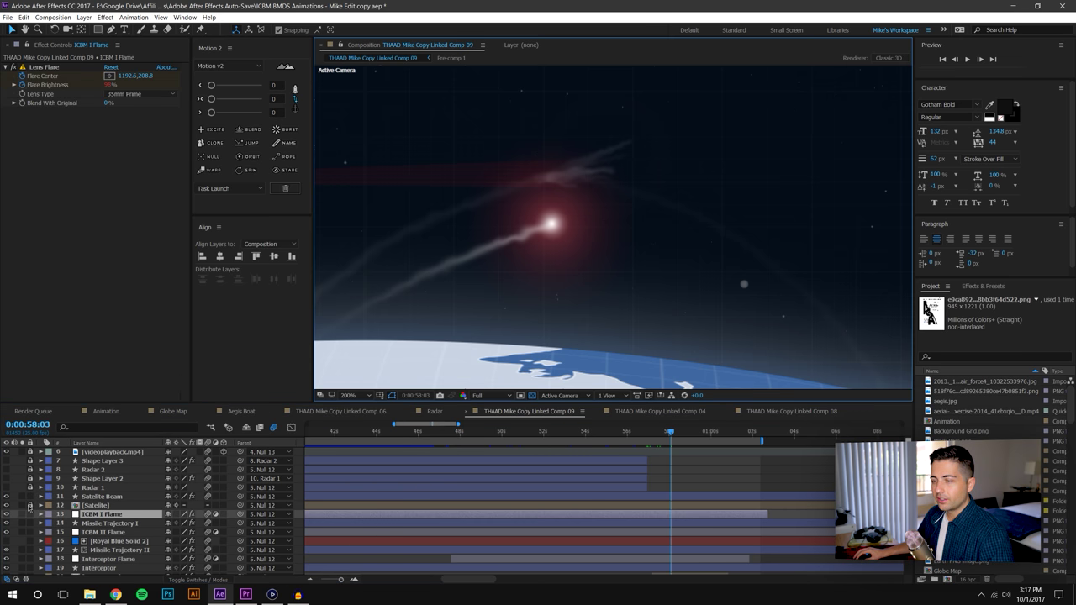
{"action": "left_click_drag", "start_coordinate": [29, 505], "coordinate": [29, 450]}
{"action": "scroll", "coordinate": [30, 454], "scroll_direction": "up", "scroll_amount": 3}
{"action": "scroll", "coordinate": [108, 505], "scroll_direction": "down", "scroll_amount": 3}
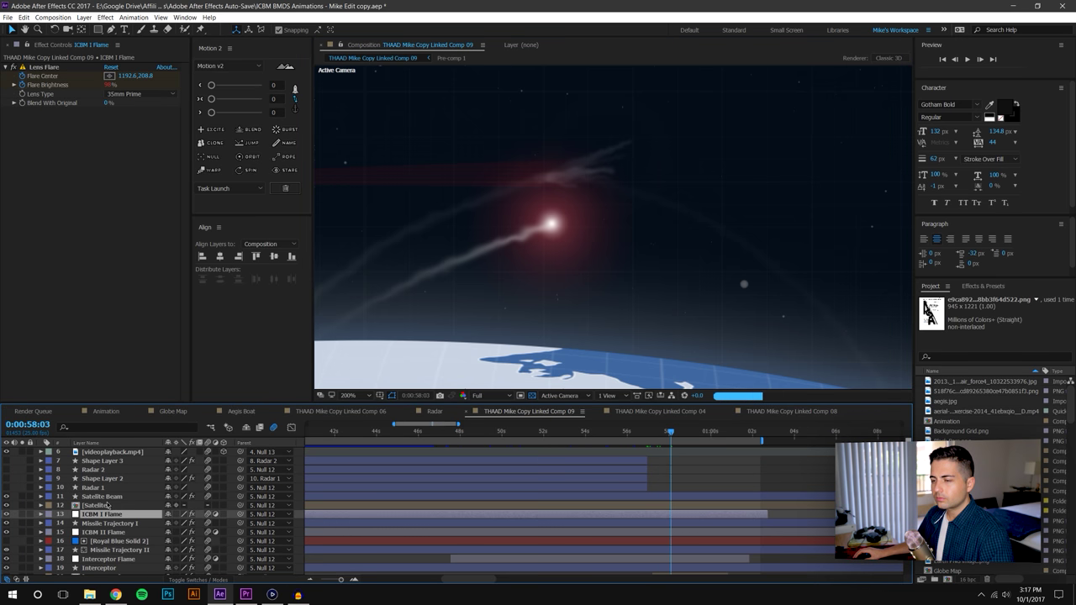
- Select the layers from Interceptor up to Satellite Beam one at a time to find which one holds the explosion debris
{"action": "scroll", "coordinate": [107, 504], "scroll_direction": "down", "scroll_amount": 3}
{"action": "left_click", "coordinate": [99, 523]}
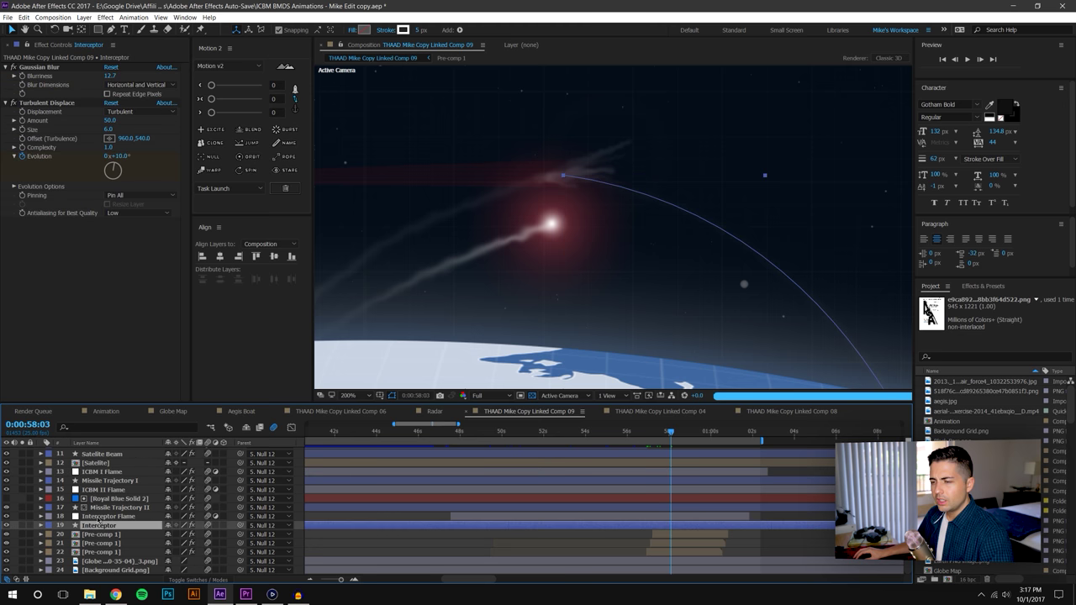
{"action": "left_click", "coordinate": [99, 516]}
{"action": "left_click", "coordinate": [101, 507]}
{"action": "left_click", "coordinate": [101, 498]}
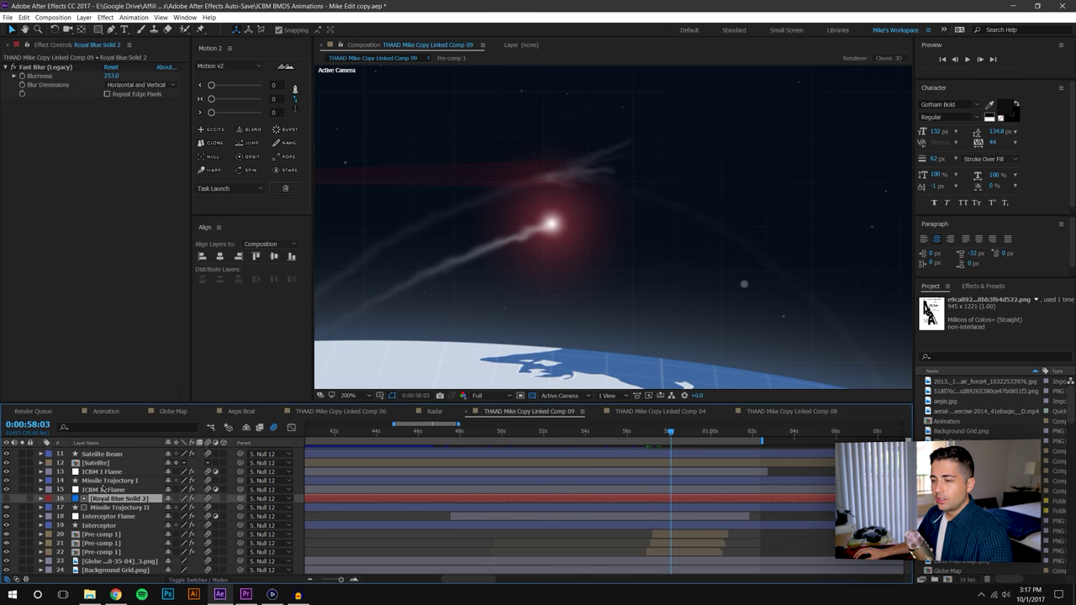
{"action": "left_click", "coordinate": [102, 480]}
{"action": "left_click", "coordinate": [99, 472]}
{"action": "left_click", "coordinate": [98, 462]}
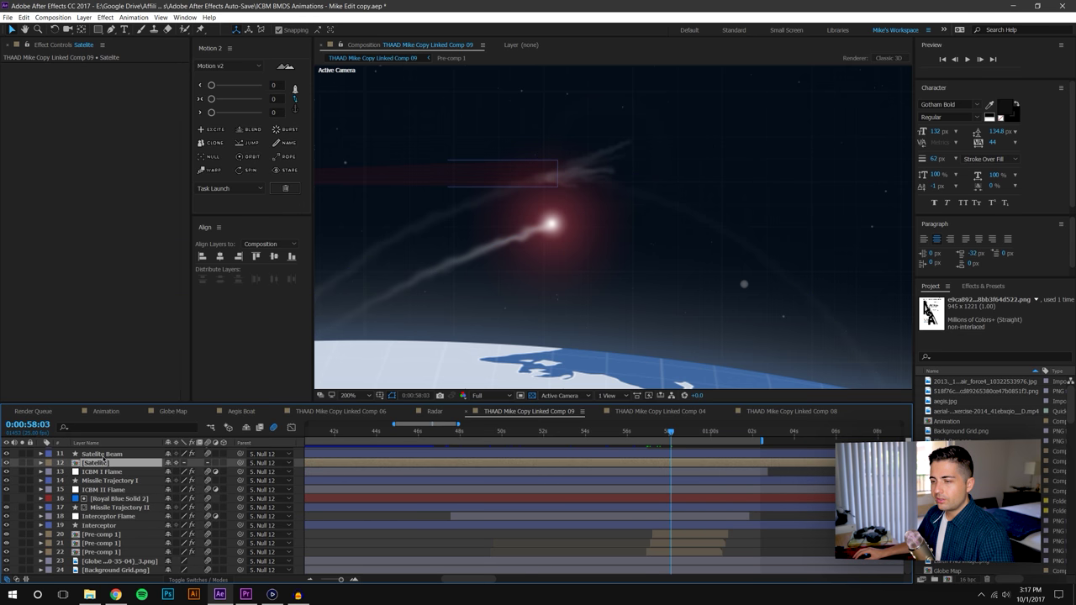
{"action": "left_click", "coordinate": [101, 454]}
{"action": "scroll", "coordinate": [105, 471], "scroll_direction": "up", "scroll_amount": 3}
{"action": "scroll", "coordinate": [106, 525], "scroll_direction": "down", "scroll_amount": 3}
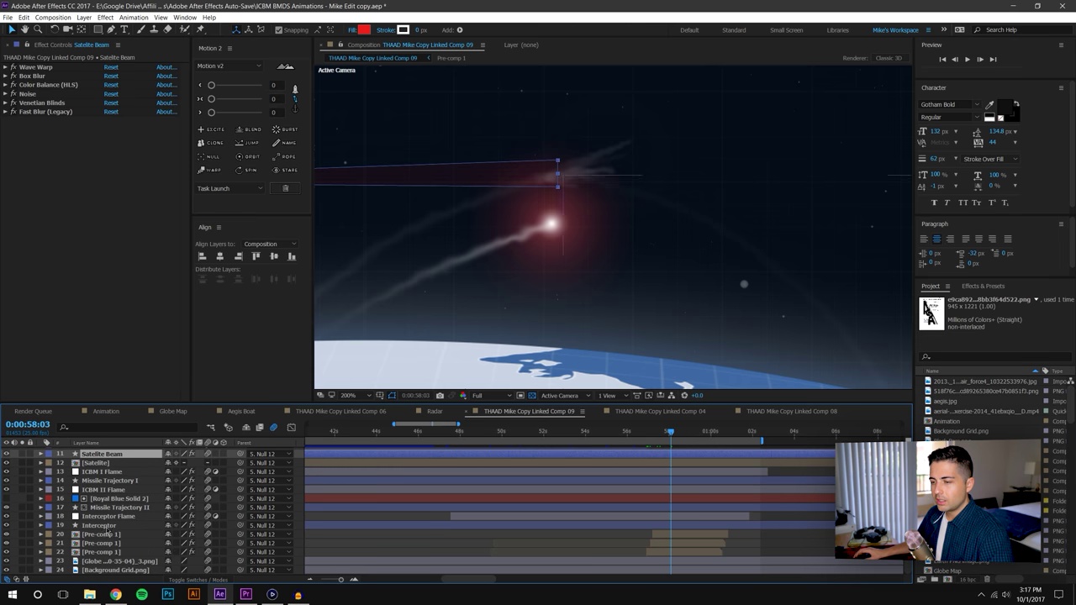
- Show the layers' blend modes and open the composition of the lowest Pre-comp 1 layer
{"action": "left_click", "coordinate": [107, 552]}
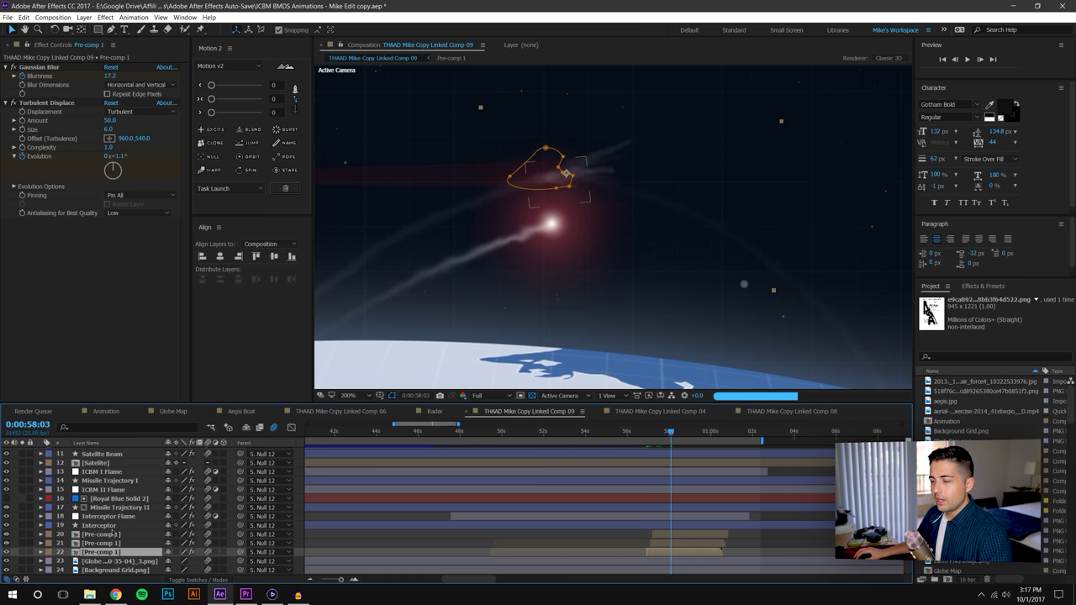
{"action": "left_click", "coordinate": [176, 579]}
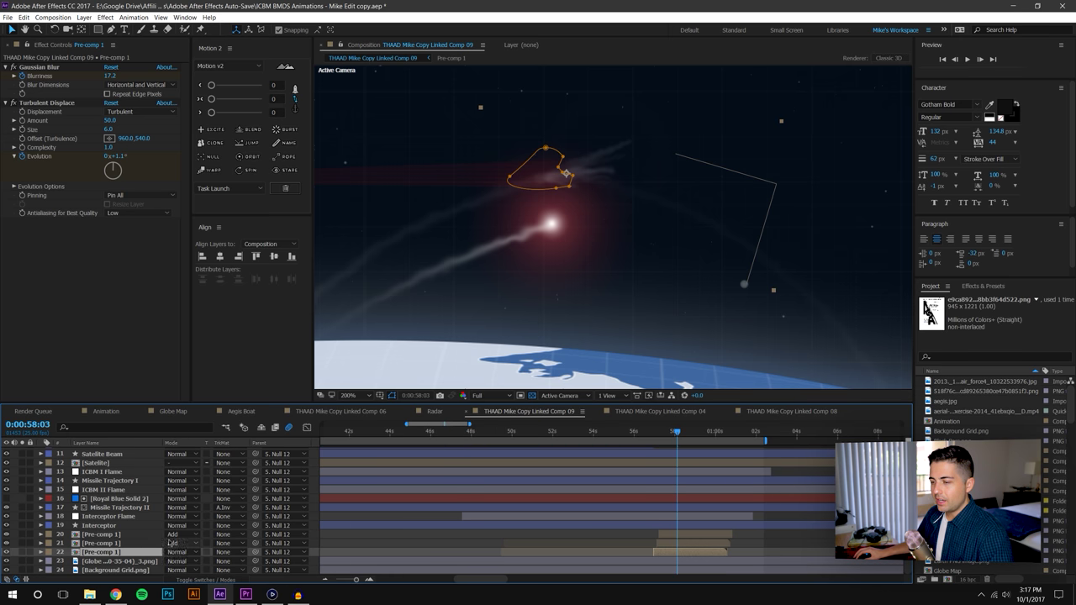
{"action": "double_click", "coordinate": [98, 554]}
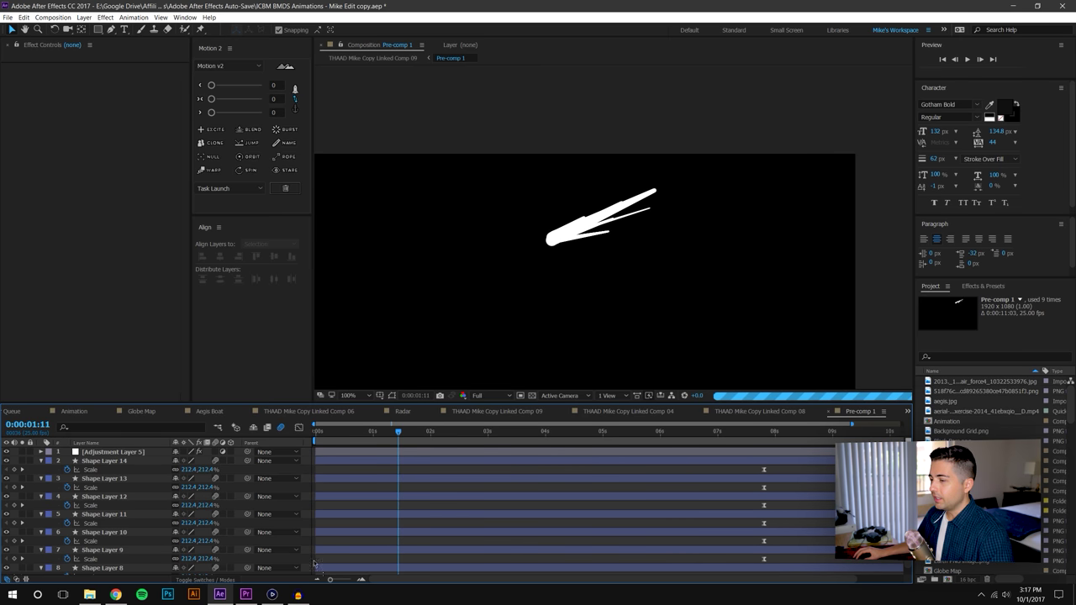
- Examine the debris animation in Pre-comp 1 and the scale keyframes of its shape layers up to about 0:00:10:21
{"action": "left_click", "coordinate": [318, 579]}
{"action": "left_click_drag", "start_coordinate": [717, 433], "coordinate": [774, 428]}
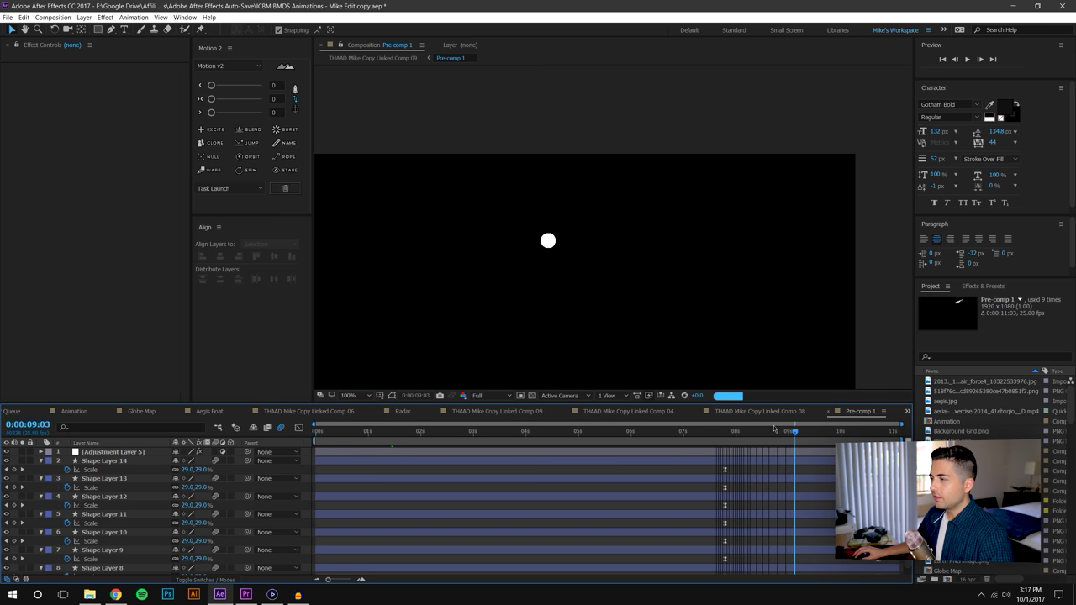
{"action": "left_click", "coordinate": [101, 461]}
{"action": "left_click", "coordinate": [97, 566], "text": "shift"}
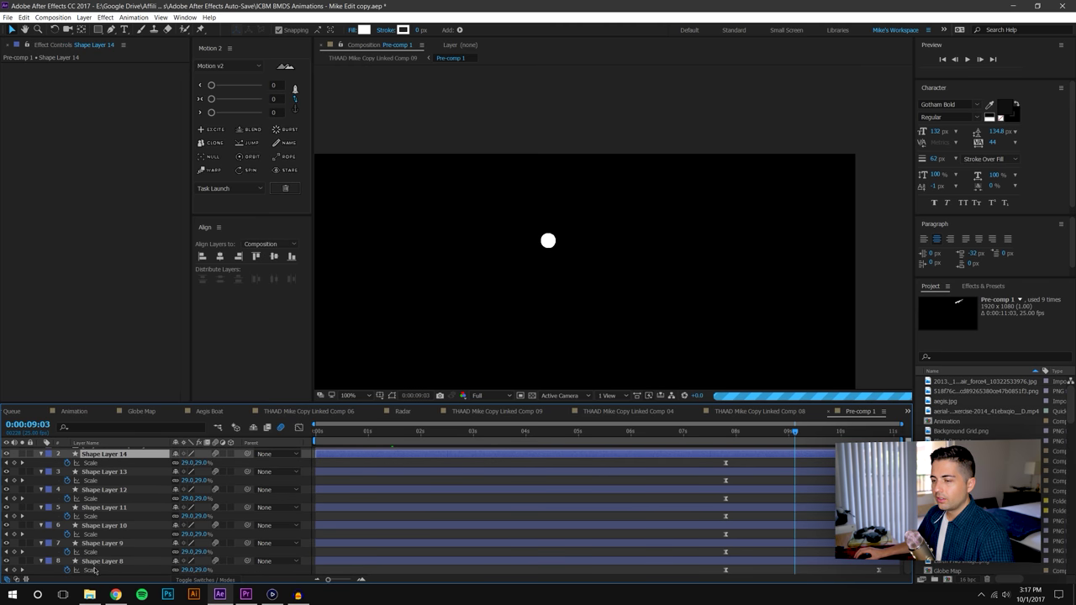
{"action": "left_click", "coordinate": [362, 555]}
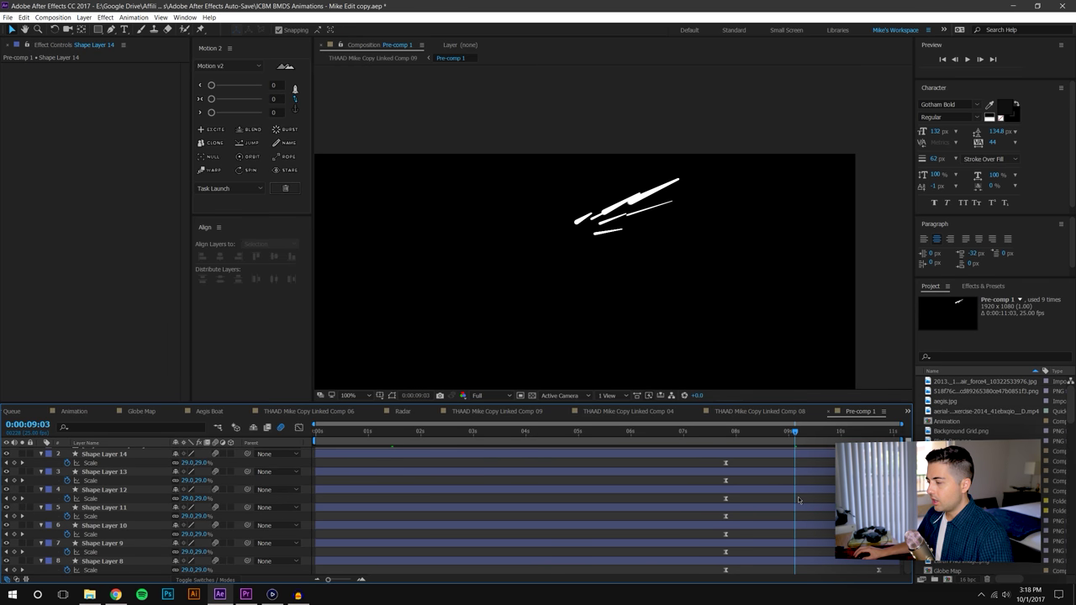
{"action": "left_click_drag", "start_coordinate": [716, 431], "coordinate": [886, 433]}
- Reduce the preview resolution to Quarter and preview the debris burst from about 0:00:07:18 to 0:00:08:19
{"action": "left_click", "coordinate": [478, 395]}
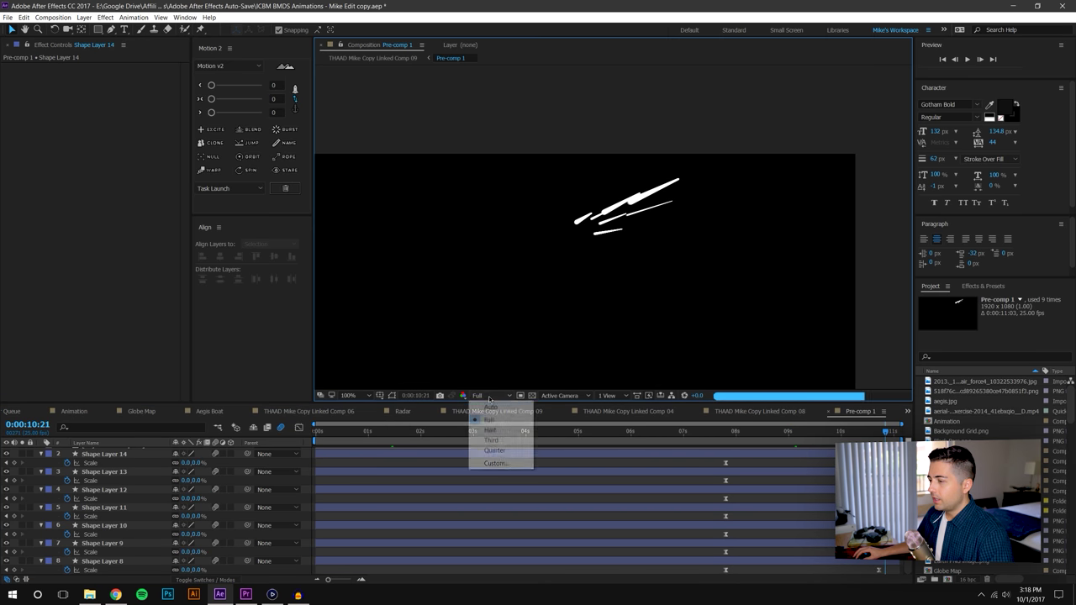
{"action": "left_click", "coordinate": [494, 450]}
{"action": "key", "text": "j"}
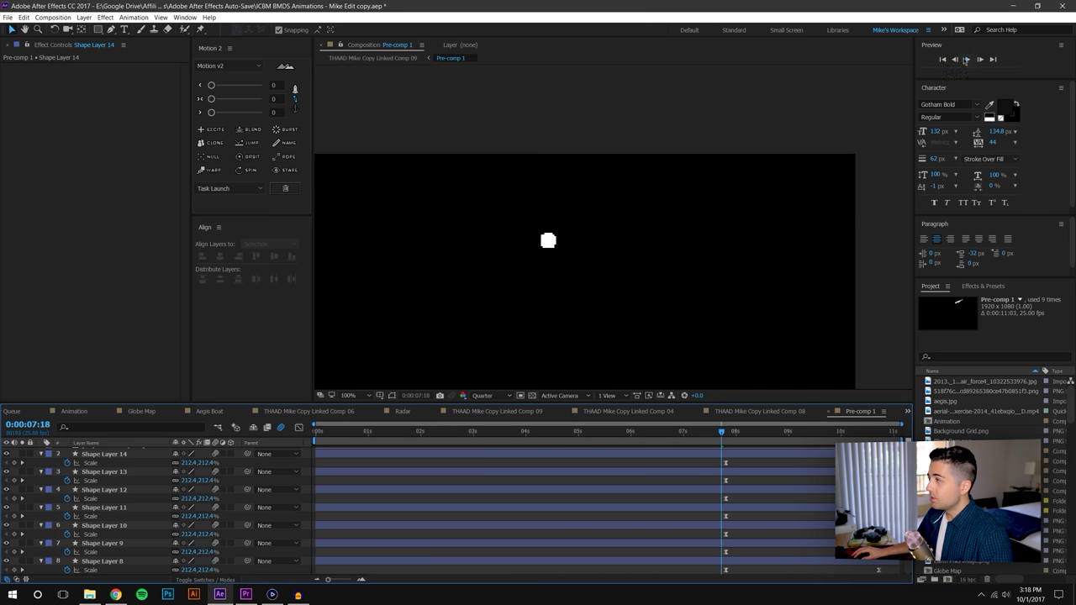
{"action": "left_click", "coordinate": [966, 60]}
{"action": "mouse_move", "coordinate": [722, 437]}
{"action": "left_mouse_down"}
{"action": "mouse_move", "coordinate": [826, 433]}
{"action": "mouse_move", "coordinate": [750, 434]}
{"action": "mouse_move", "coordinate": [775, 434]}
{"action": "left_mouse_up"}
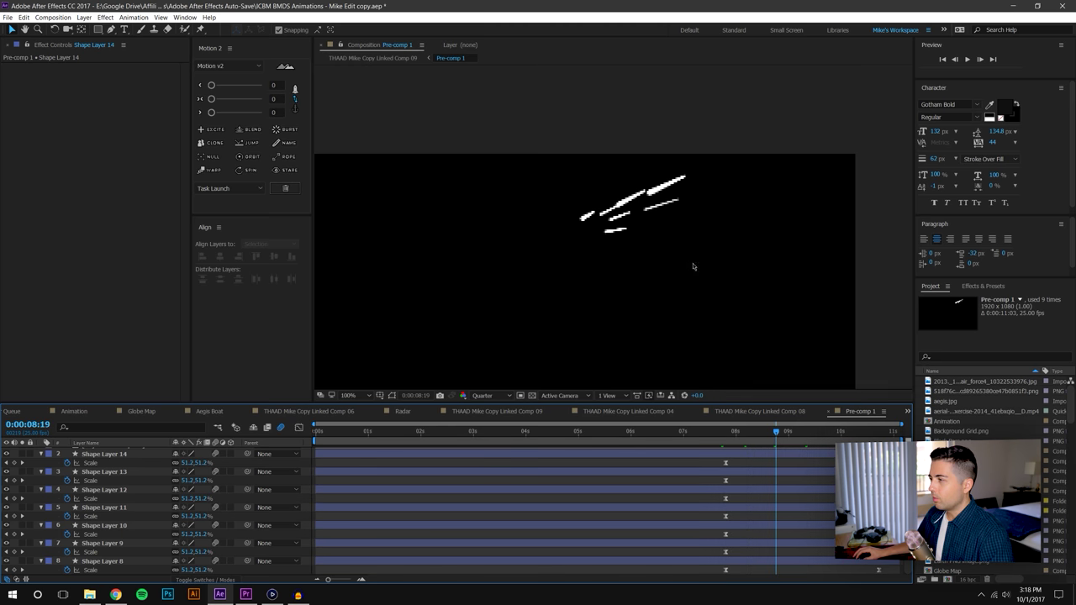
- Look through the other compositions and examine the globe's motion in THAAD Mike Copy Linked Comp 08 from about 0:00:08:02 to 0:00:10:15
{"action": "left_click", "coordinate": [785, 411]}
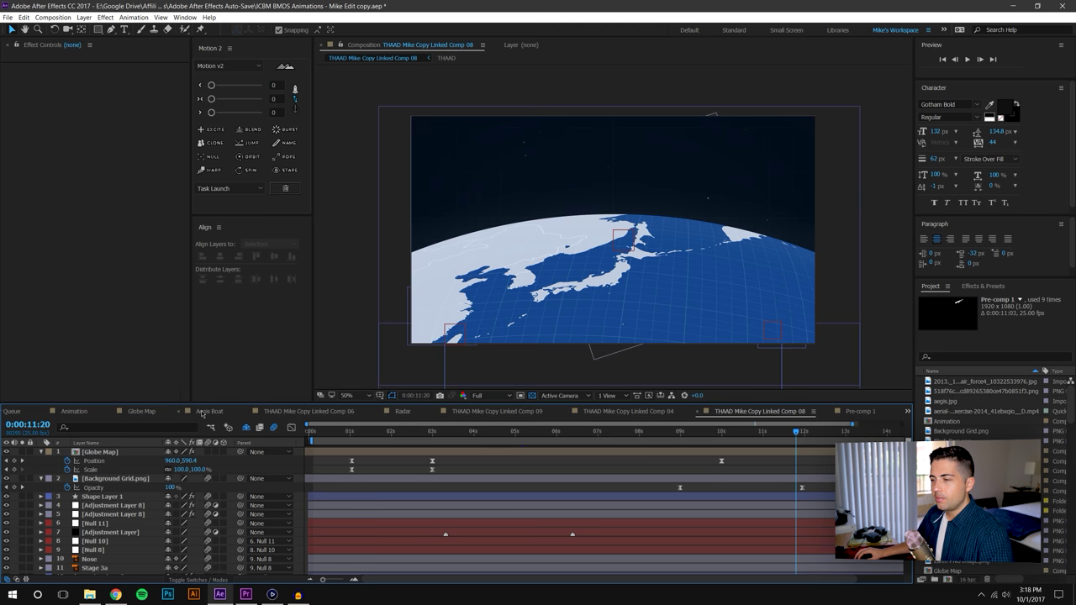
{"action": "left_click", "coordinate": [403, 411]}
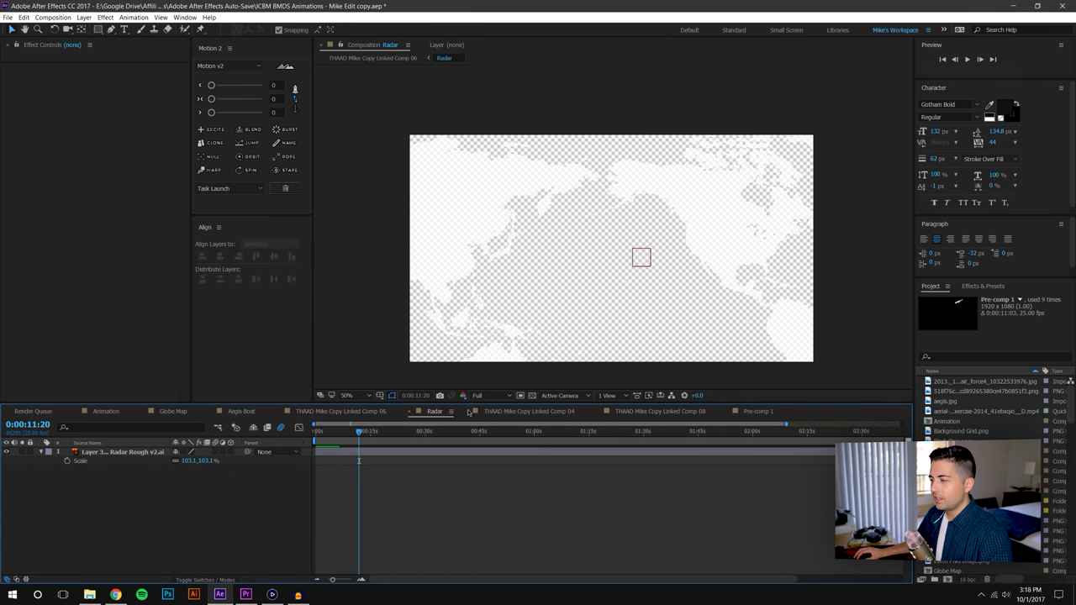
{"action": "left_click", "coordinate": [471, 411]}
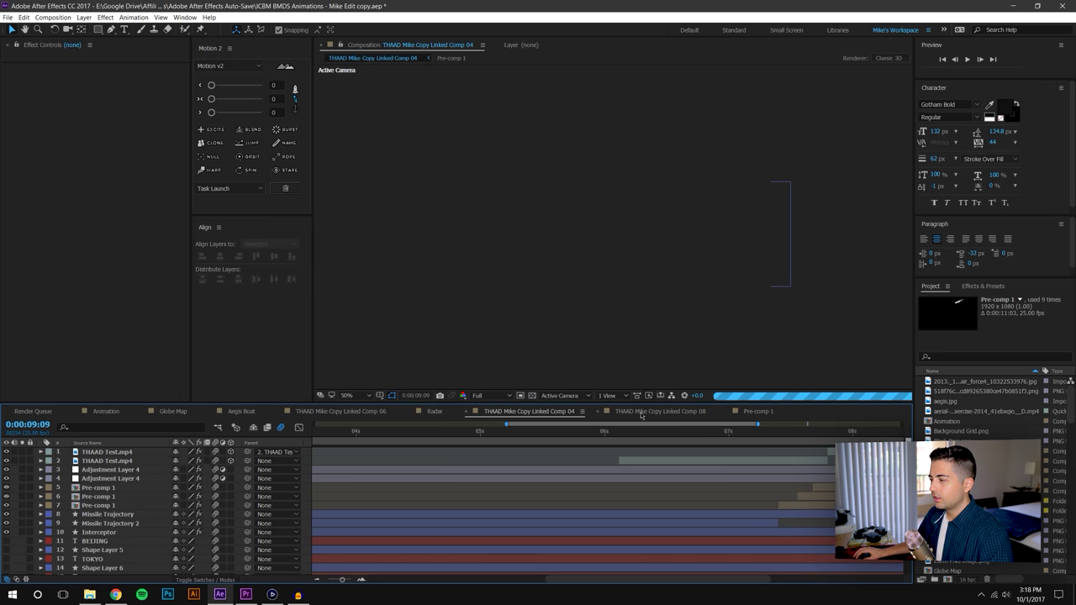
{"action": "left_click", "coordinate": [642, 412]}
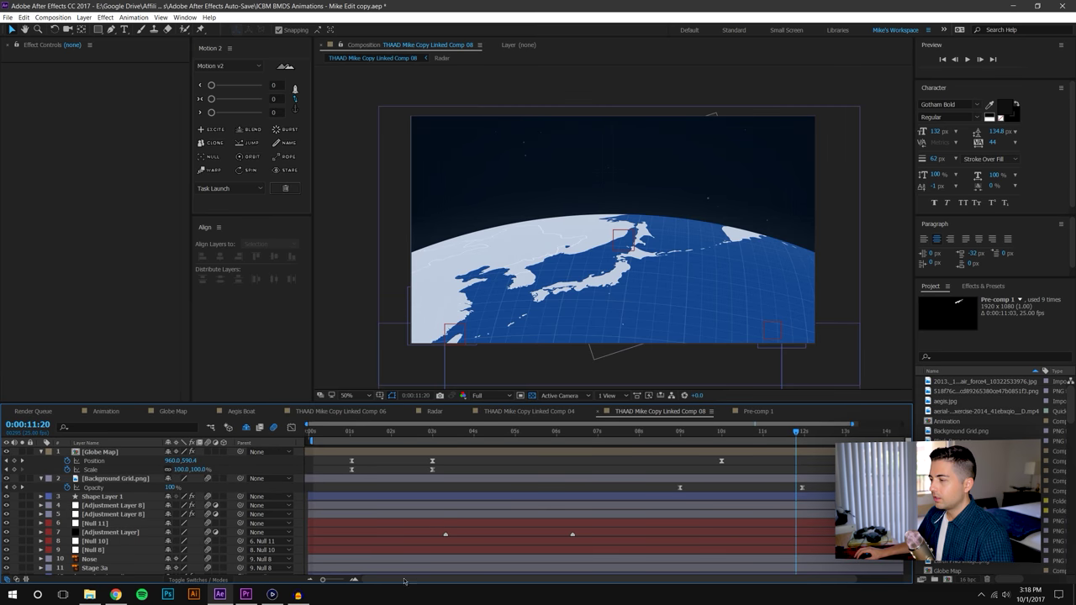
{"action": "left_click", "coordinate": [306, 580]}
{"action": "left_click_drag", "start_coordinate": [516, 434], "coordinate": [615, 439]}
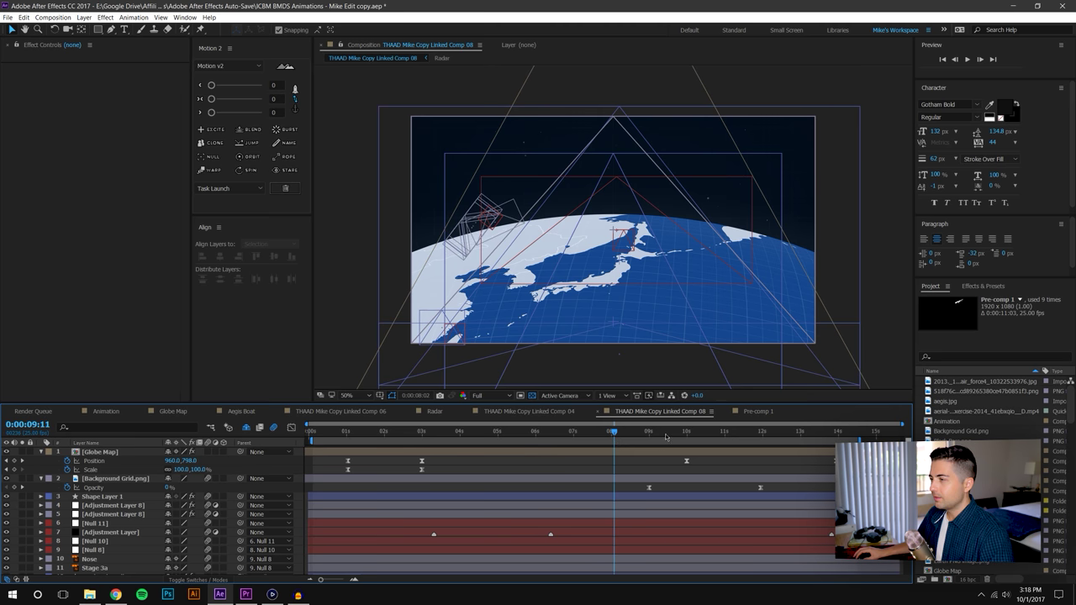
{"action": "left_click", "coordinate": [665, 436]}
{"action": "left_click", "coordinate": [709, 433]}
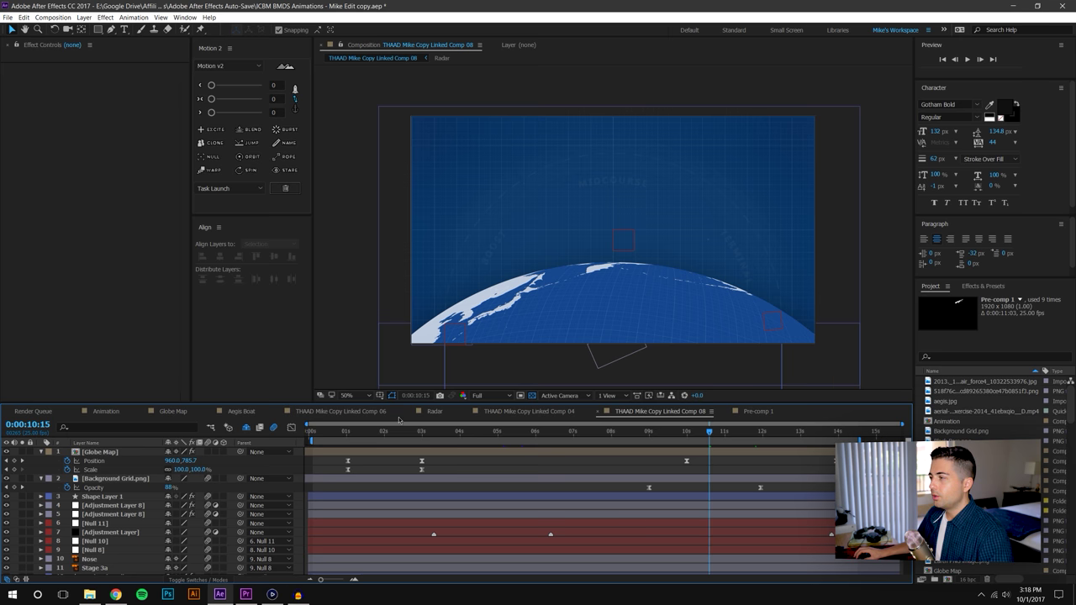
- Create a new 1600 x 1200 px composition at 59.94 fps with a 30-second duration and review its settings
{"action": "left_click", "coordinate": [7, 18]}
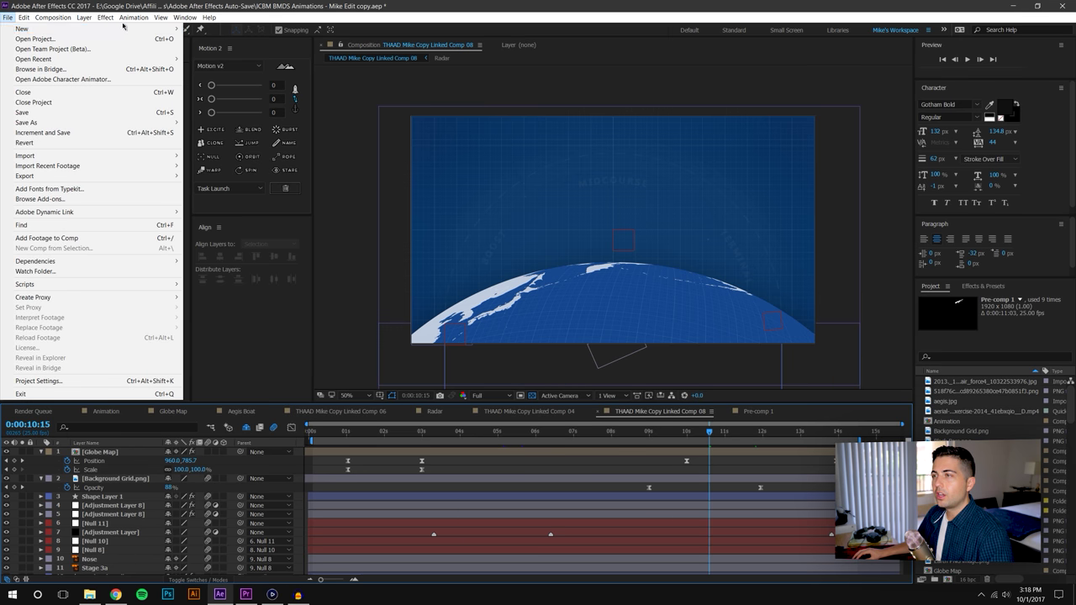
{"action": "mouse_move", "coordinate": [148, 27]}
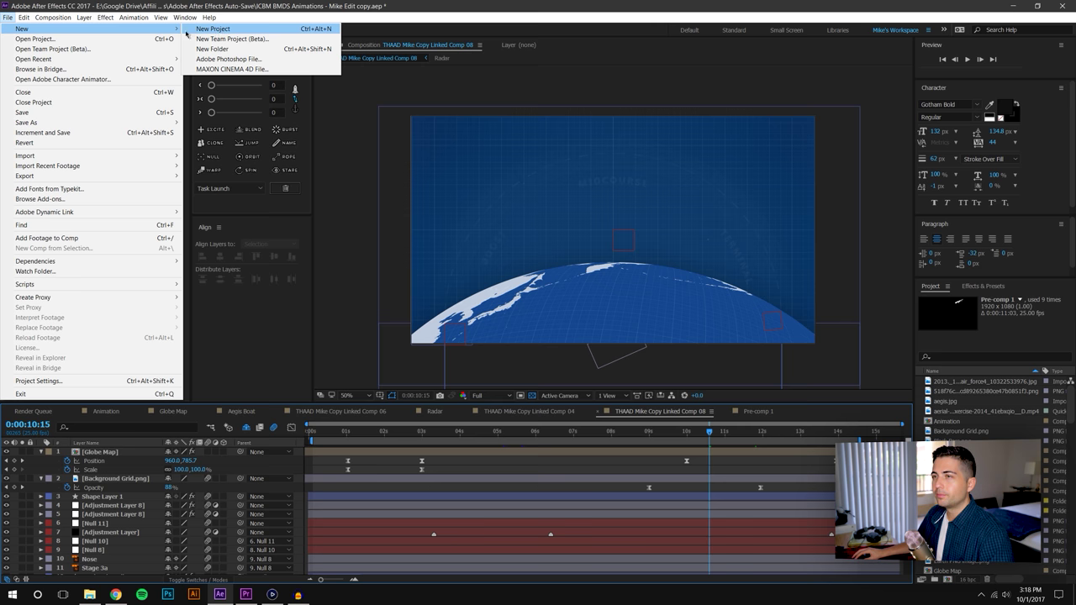
{"action": "left_click", "coordinate": [67, 29]}
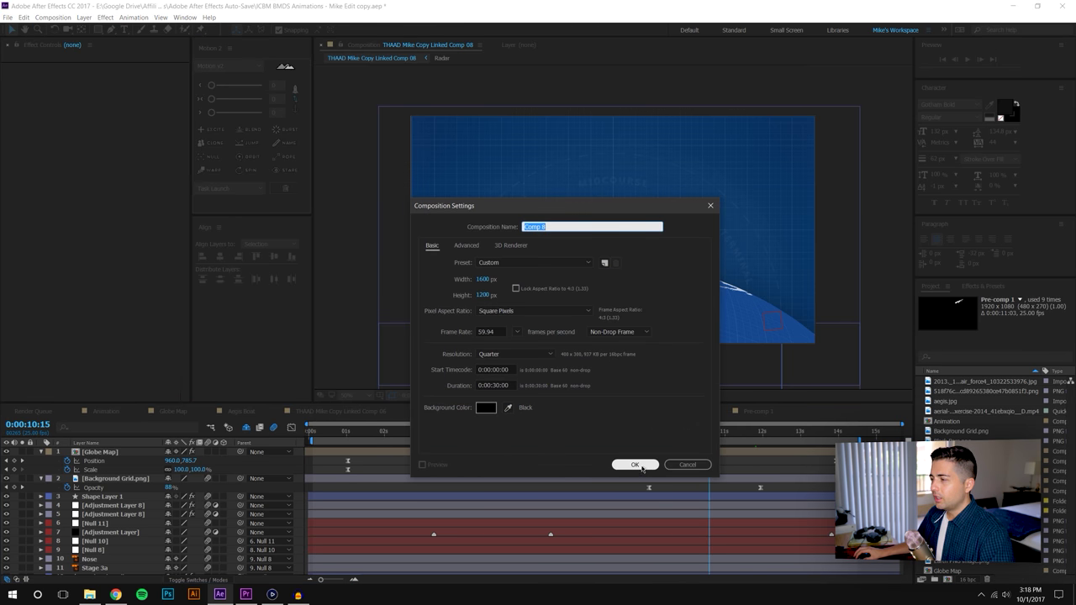
{"action": "left_click", "coordinate": [643, 467]}
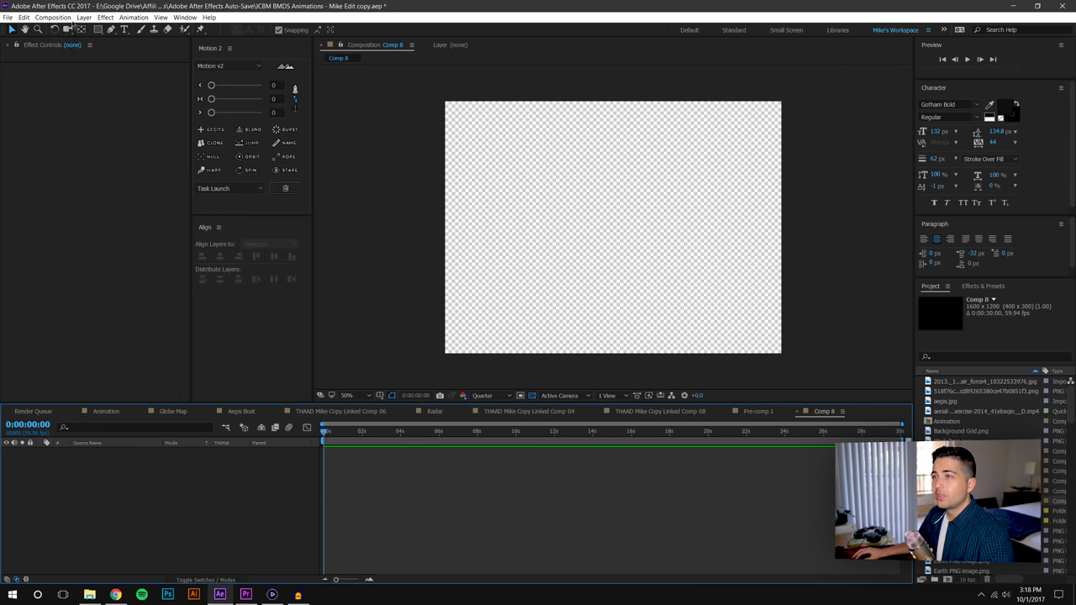
{"action": "left_click", "coordinate": [53, 18]}
{"action": "left_click", "coordinate": [71, 41]}
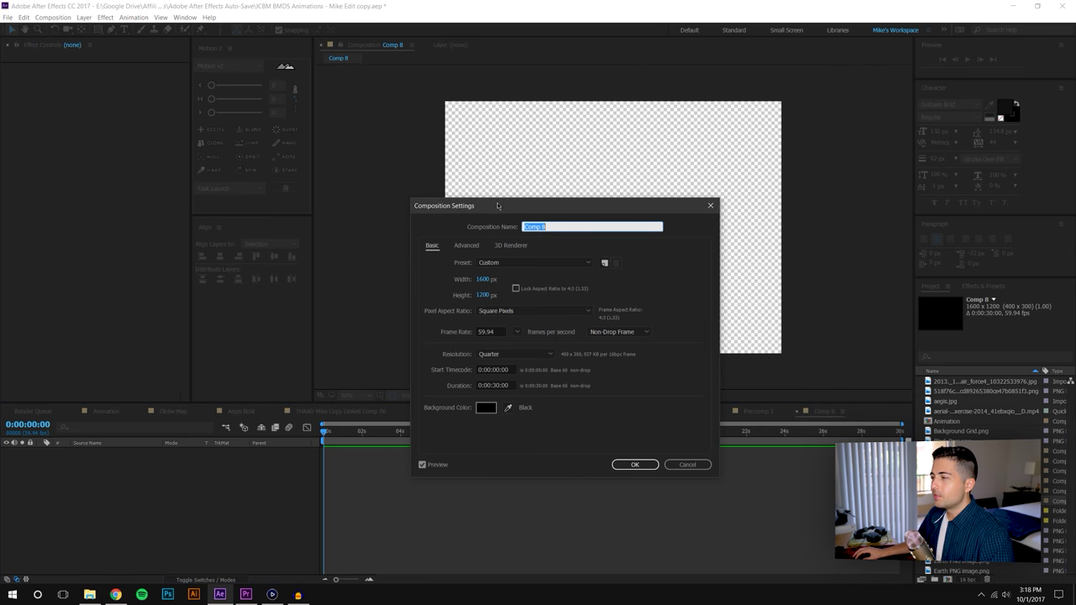
{"action": "left_click", "coordinate": [710, 205]}
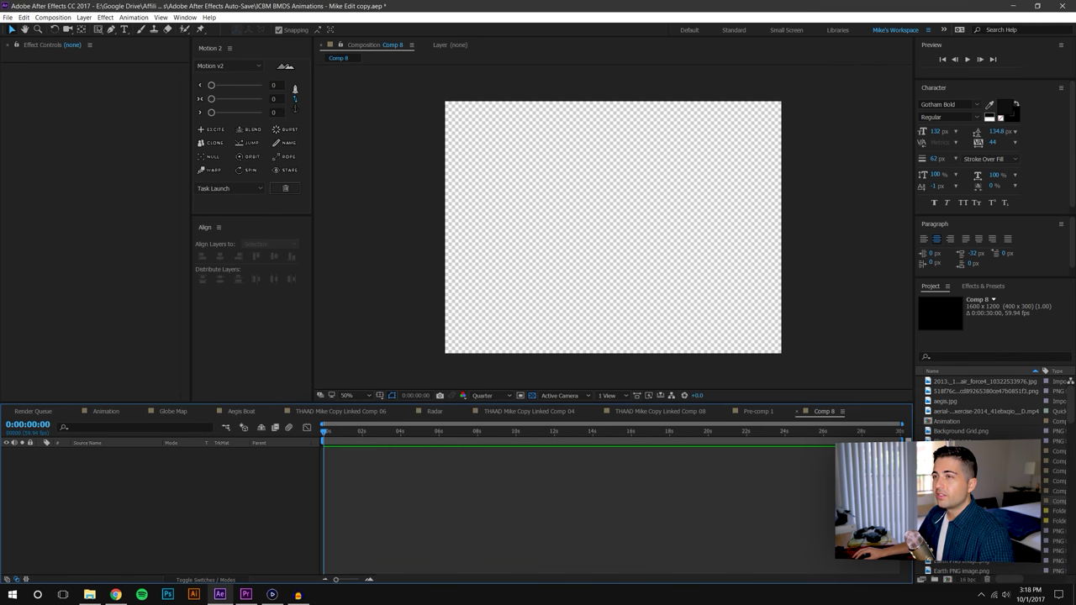
- Add a 1600 x 1200 px dark gray solid in color 171717 as the background and lock its layer
{"action": "left_click", "coordinate": [84, 18]}
{"action": "mouse_move", "coordinate": [95, 28]}
{"action": "left_click", "coordinate": [278, 38]}
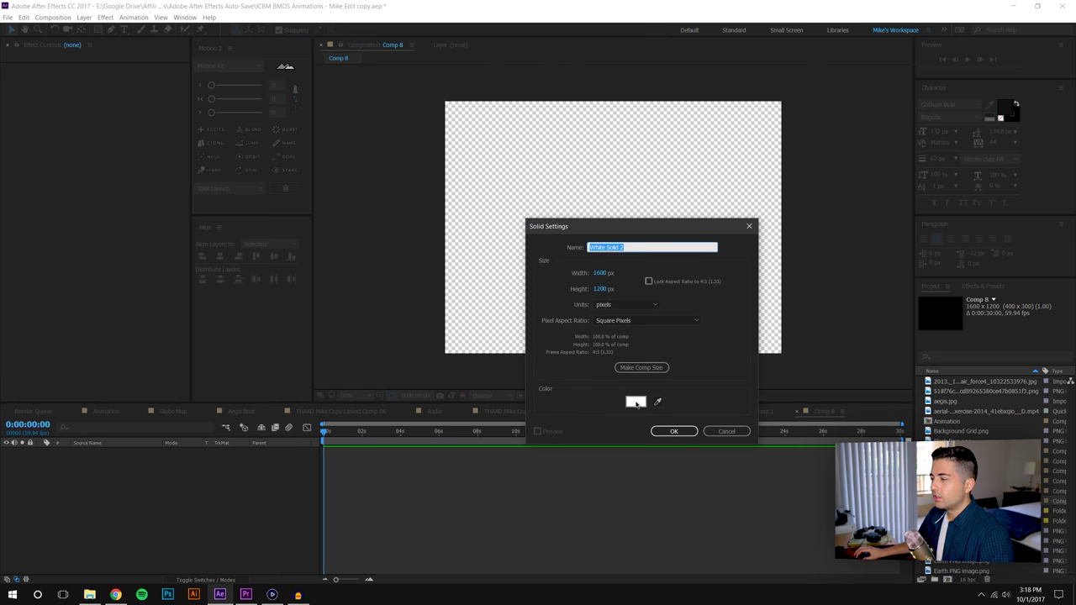
{"action": "left_click", "coordinate": [637, 403]}
{"action": "type", "text": "171717"}
{"action": "left_click", "coordinate": [427, 205]}
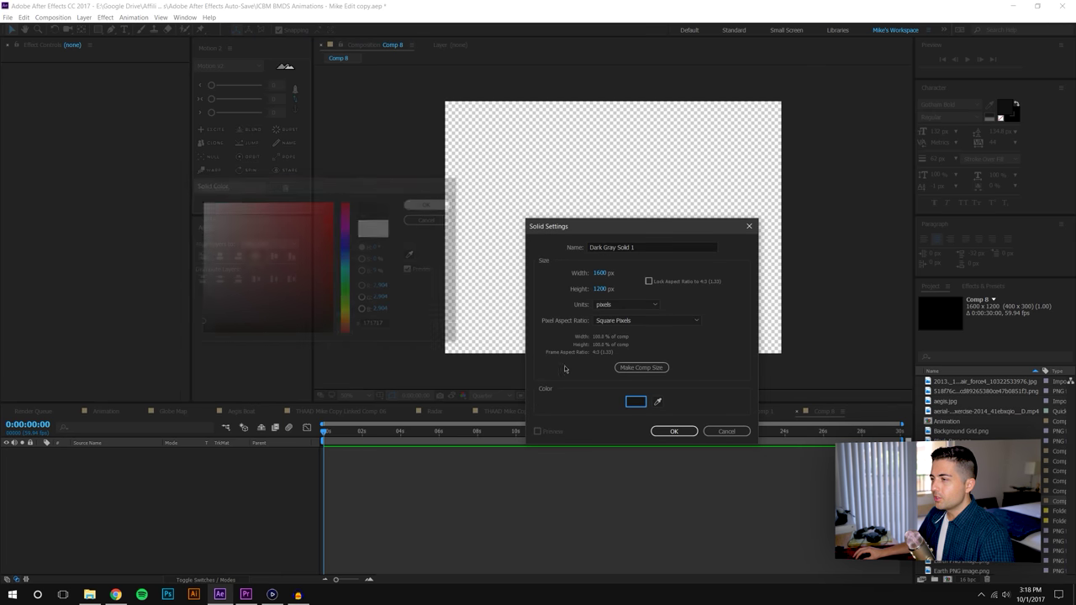
{"action": "key", "text": "Return"}
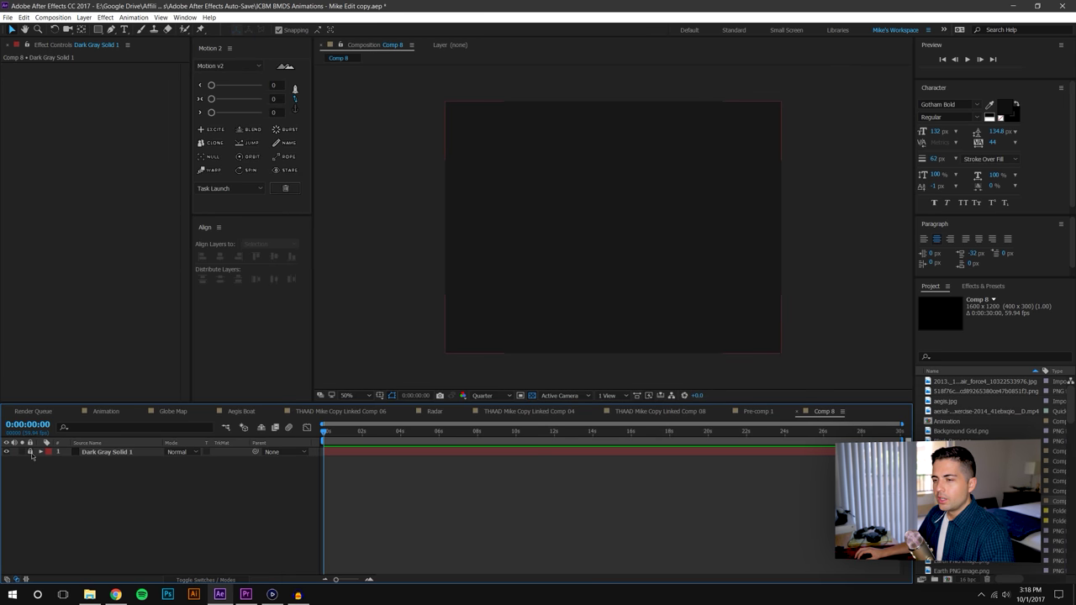
- Draw a curved stroke with the Pen tool from the composition's lower left to just beyond its upper right edge
{"action": "left_click", "coordinate": [111, 31]}
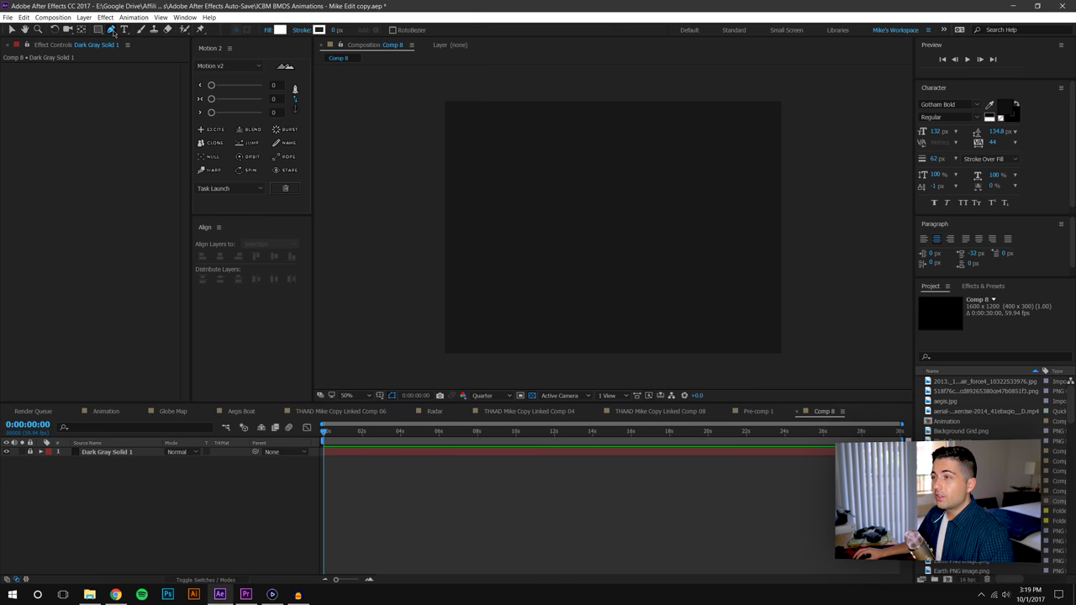
{"action": "left_click_drag", "start_coordinate": [421, 322], "coordinate": [476, 227]}
{"action": "key", "text": "ctrl+z"}
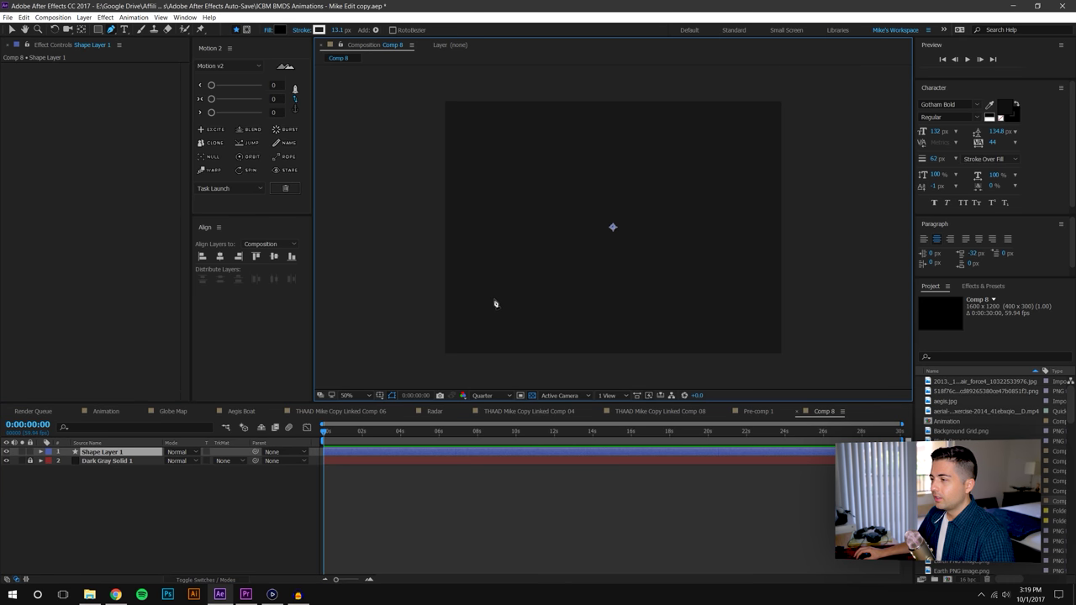
{"action": "left_click_drag", "start_coordinate": [488, 305], "coordinate": [525, 244]}
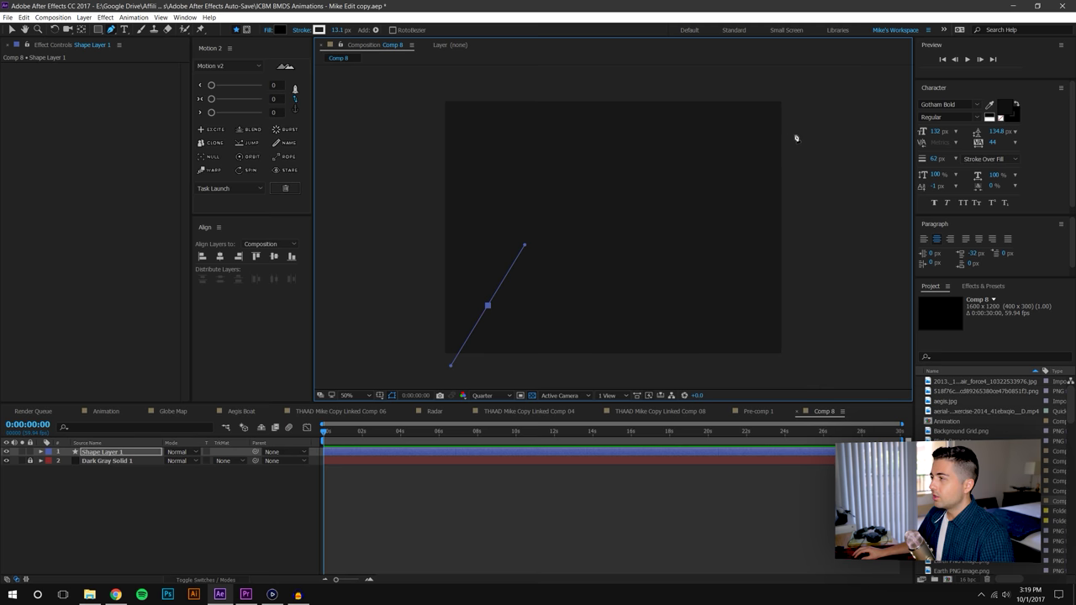
{"action": "left_click_drag", "start_coordinate": [795, 135], "coordinate": [859, 124]}
{"action": "left_click", "coordinate": [11, 29]}
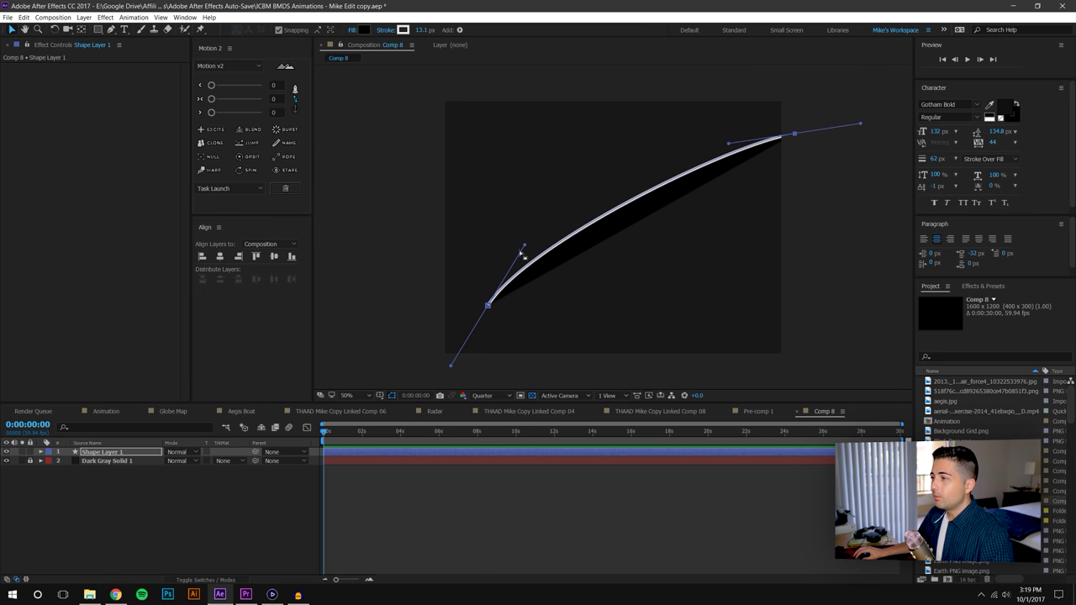
- Bend the curve's lower-left start to rise almost vertically, then set the preview resolution to Full
{"action": "left_click_drag", "start_coordinate": [524, 245], "coordinate": [490, 144]}
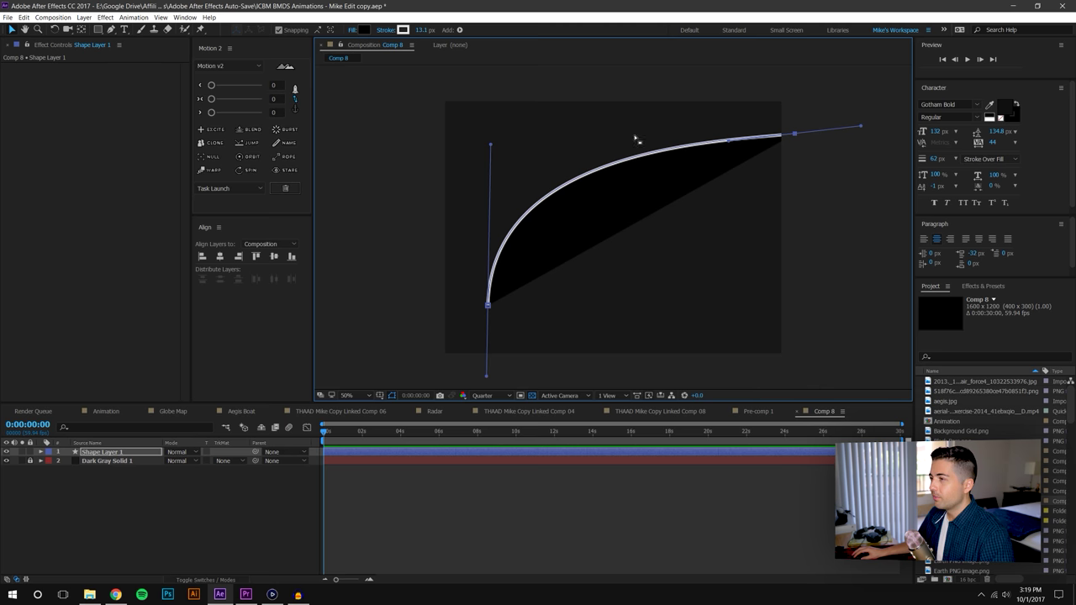
{"action": "left_click", "coordinate": [379, 280]}
{"action": "left_click", "coordinate": [495, 512]}
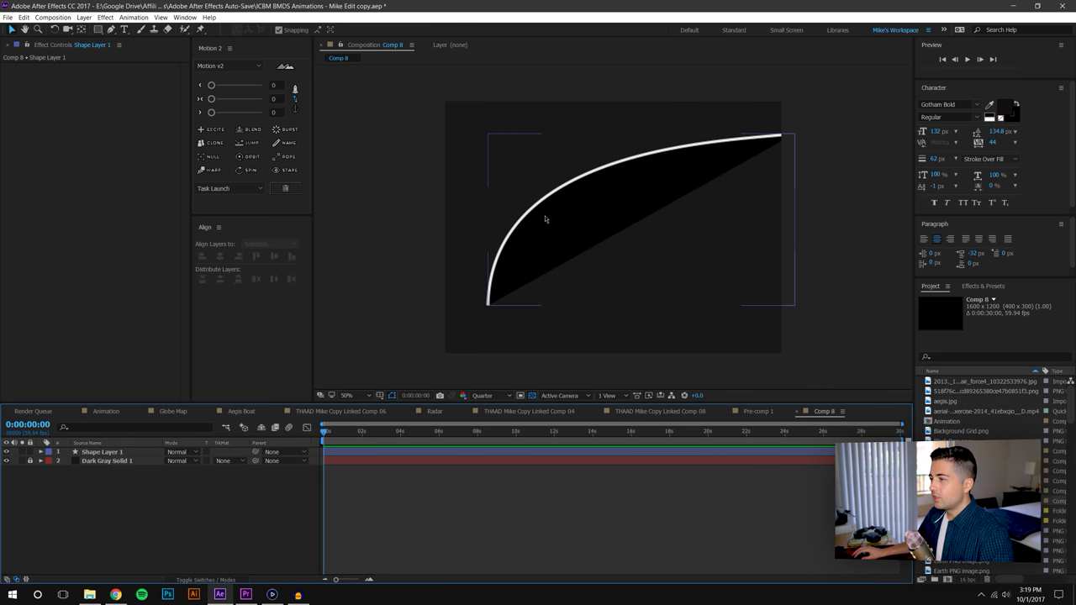
{"action": "left_click", "coordinate": [483, 395]}
{"action": "left_click", "coordinate": [494, 422]}
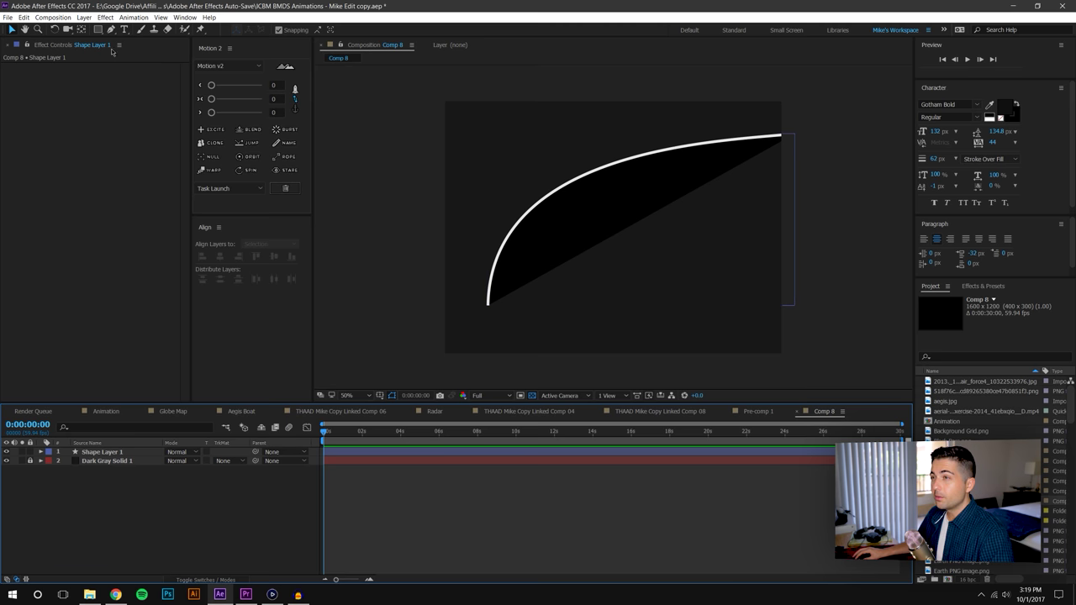
- Draw a second curve on its own shape layer from the lower right to the upper middle, crossing the first, with a near-vertical start
{"action": "key", "text": "g"}
{"action": "left_click_drag", "start_coordinate": [736, 288], "coordinate": [757, 370]}
{"action": "left_click_drag", "start_coordinate": [584, 124], "coordinate": [539, 114]}
{"action": "key", "text": "v"}
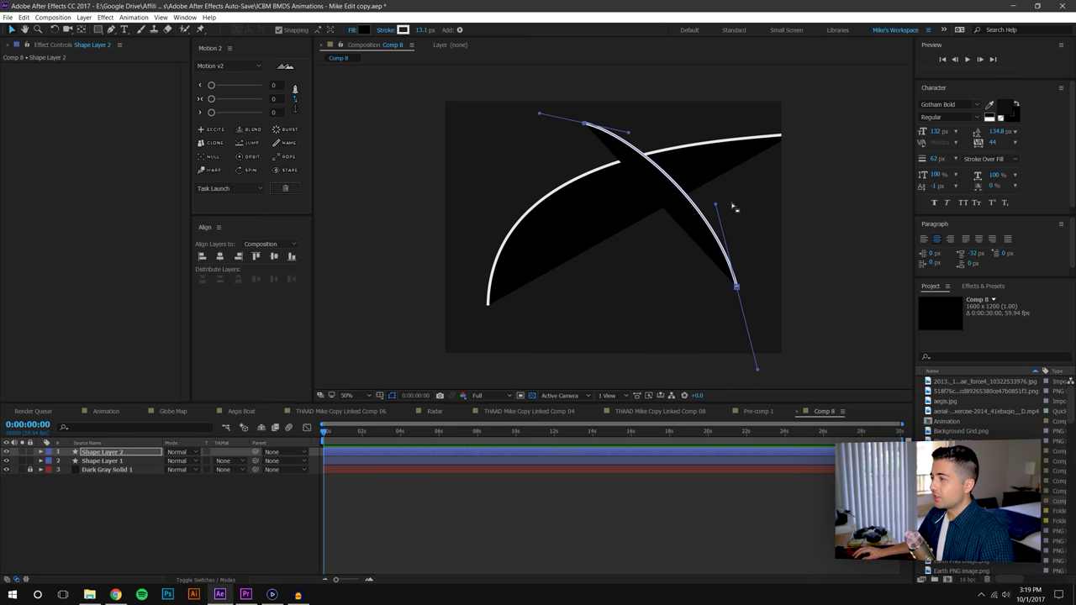
{"action": "left_click_drag", "start_coordinate": [716, 205], "coordinate": [740, 195]}
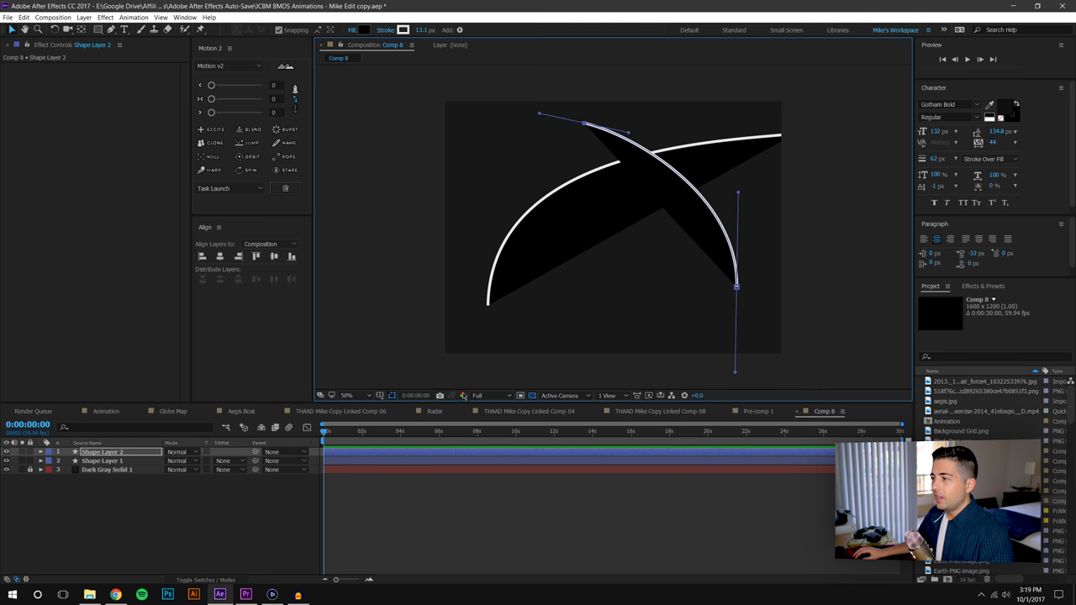
{"action": "left_click", "coordinate": [432, 492]}
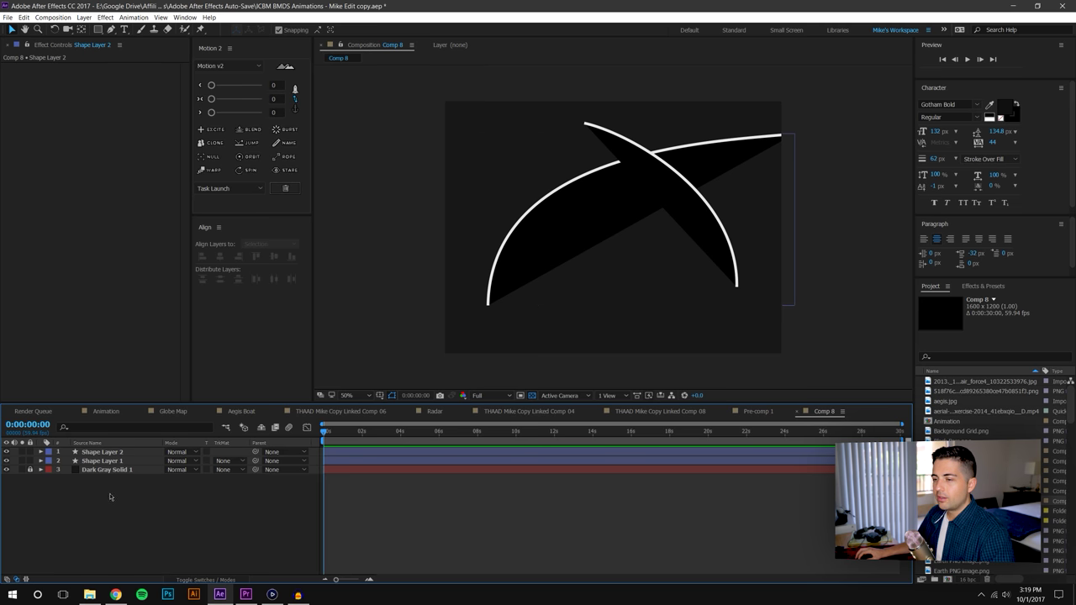
- Set a Path keyframe at 0:00:00:00 for the second curve in Shape Layer 2 and enlarge the timeline area
{"action": "left_click", "coordinate": [41, 451]}
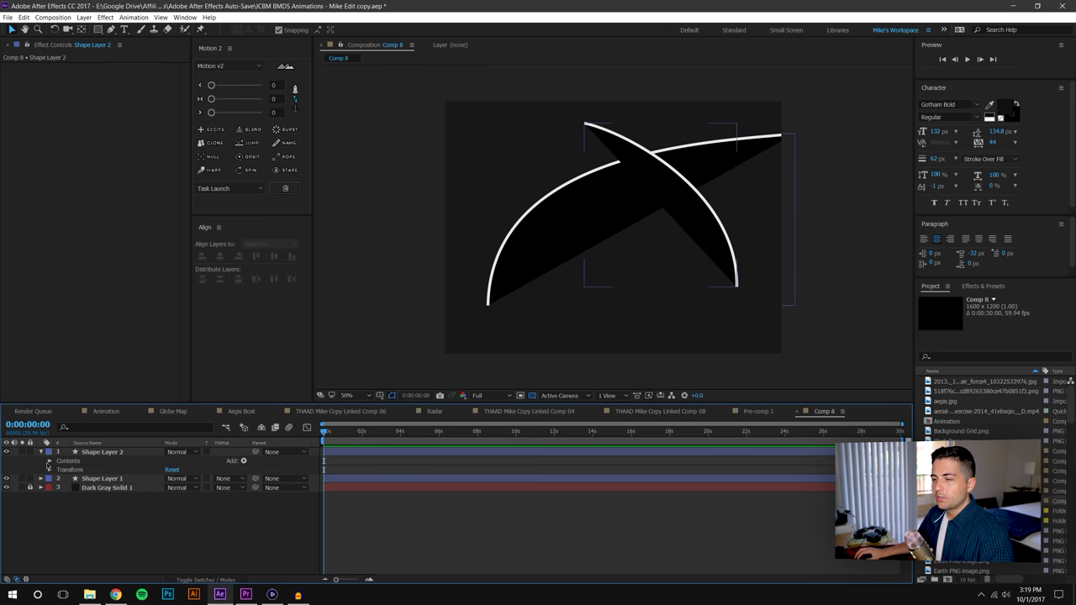
{"action": "left_click", "coordinate": [49, 461]}
{"action": "left_click", "coordinate": [58, 470]}
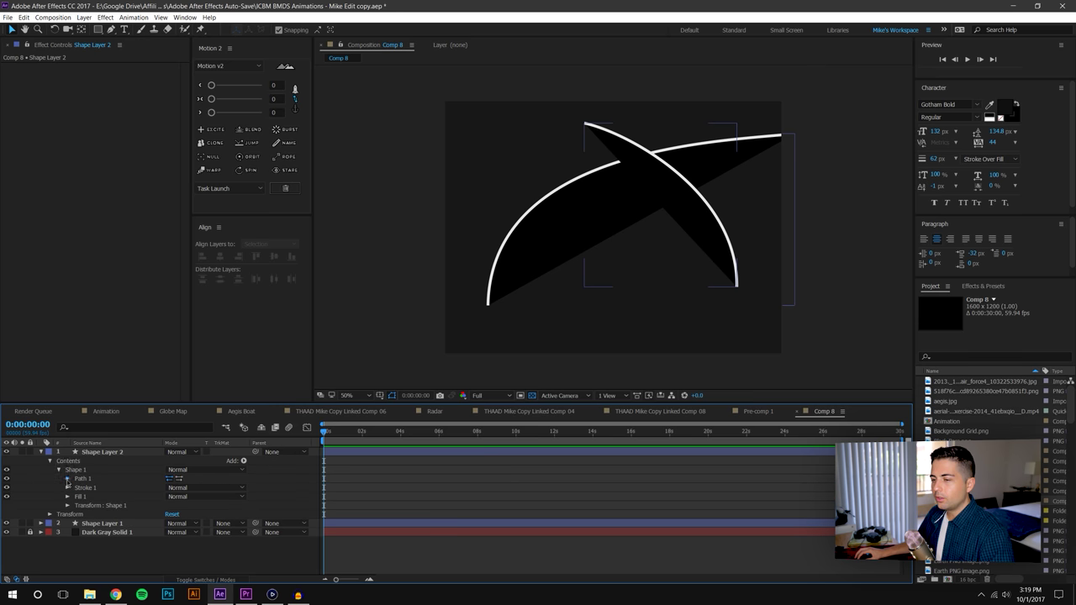
{"action": "left_click", "coordinate": [68, 478]}
{"action": "left_click", "coordinate": [85, 488]}
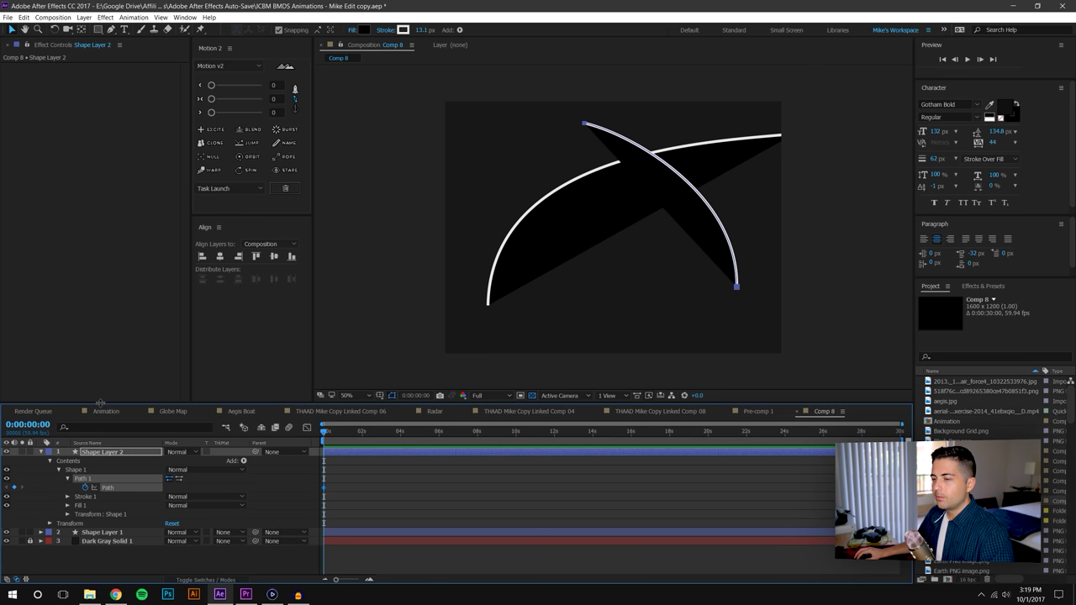
{"action": "left_click_drag", "start_coordinate": [102, 405], "coordinate": [106, 316]}
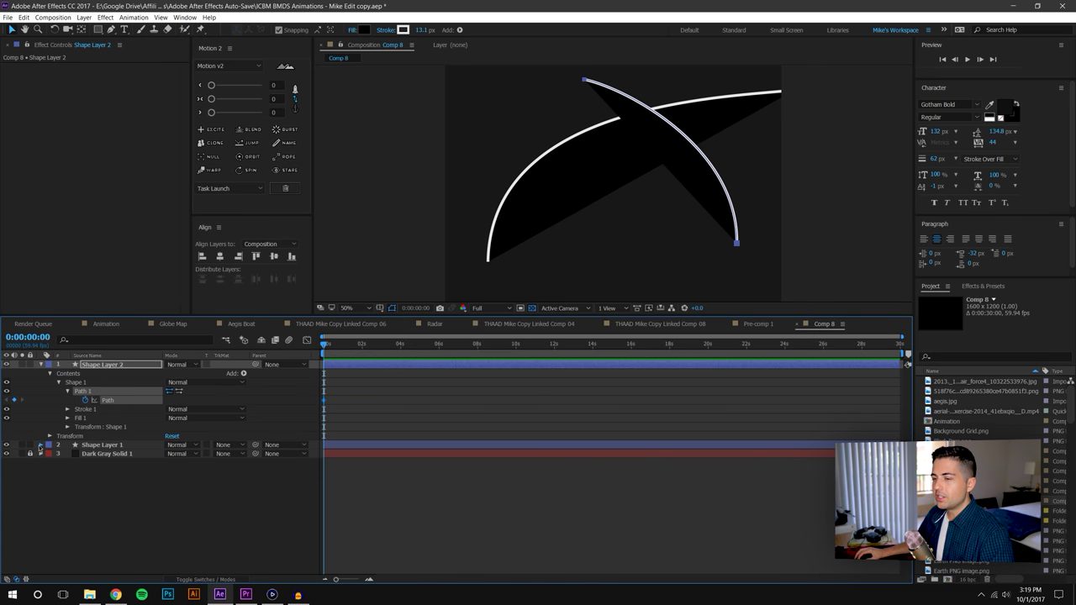
- Set a Path keyframe at 0:00:00:00 for the first curve in Shape Layer 1
{"action": "left_click", "coordinate": [40, 445]}
{"action": "left_click", "coordinate": [49, 453]}
{"action": "left_click", "coordinate": [58, 462]}
{"action": "left_click", "coordinate": [68, 471]}
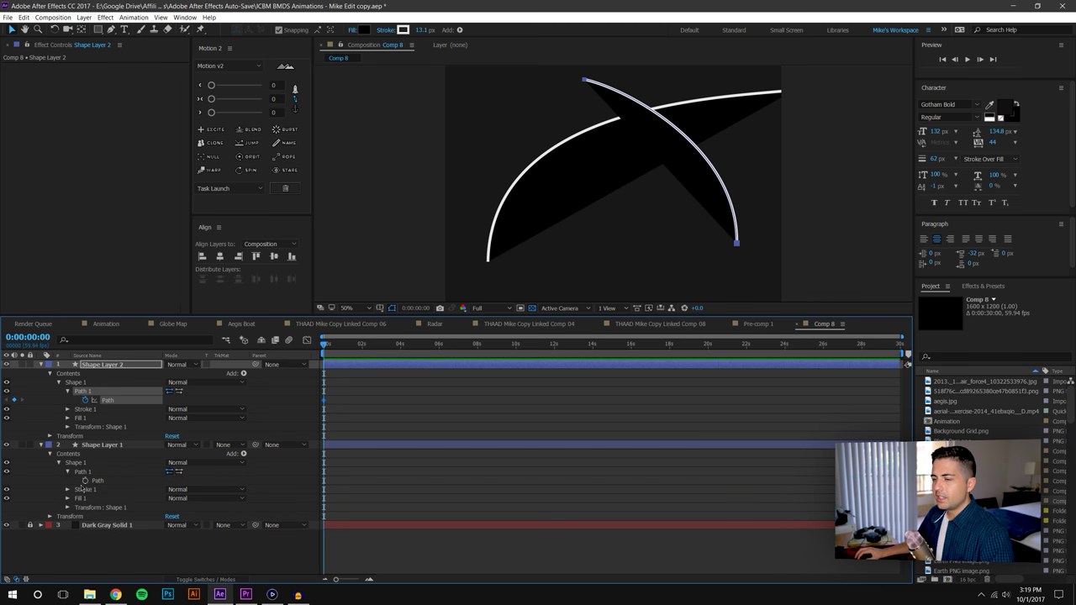
{"action": "left_click", "coordinate": [85, 481]}
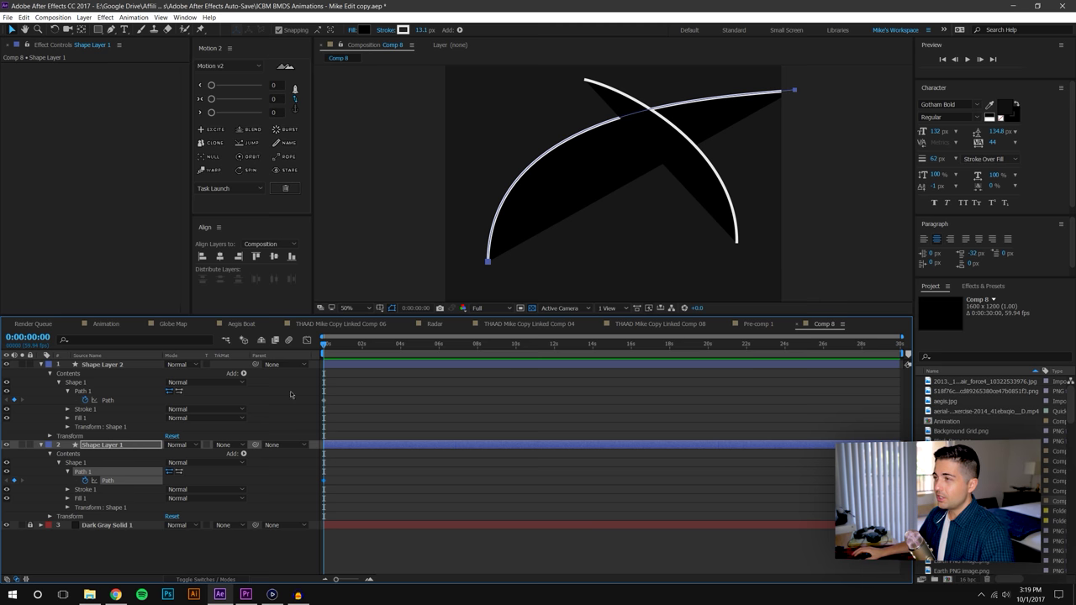
- Create a new adjustment layer and place it at the top of Comp 8's layer stack
{"action": "left_click", "coordinate": [84, 17]}
{"action": "mouse_move", "coordinate": [143, 28]}
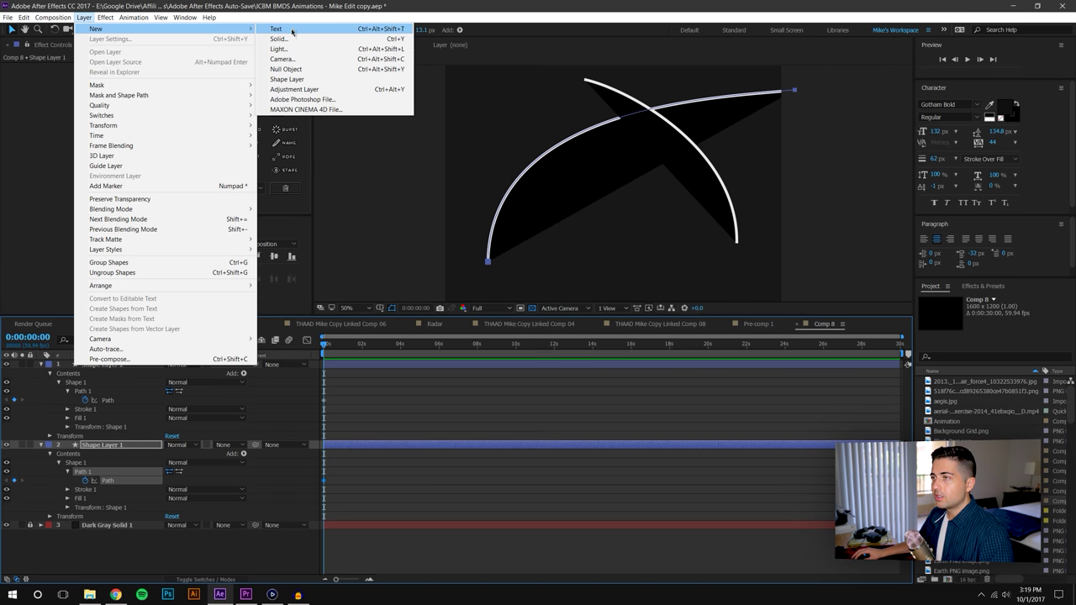
{"action": "left_click", "coordinate": [287, 90]}
{"action": "left_click_drag", "start_coordinate": [118, 447], "coordinate": [95, 358]}
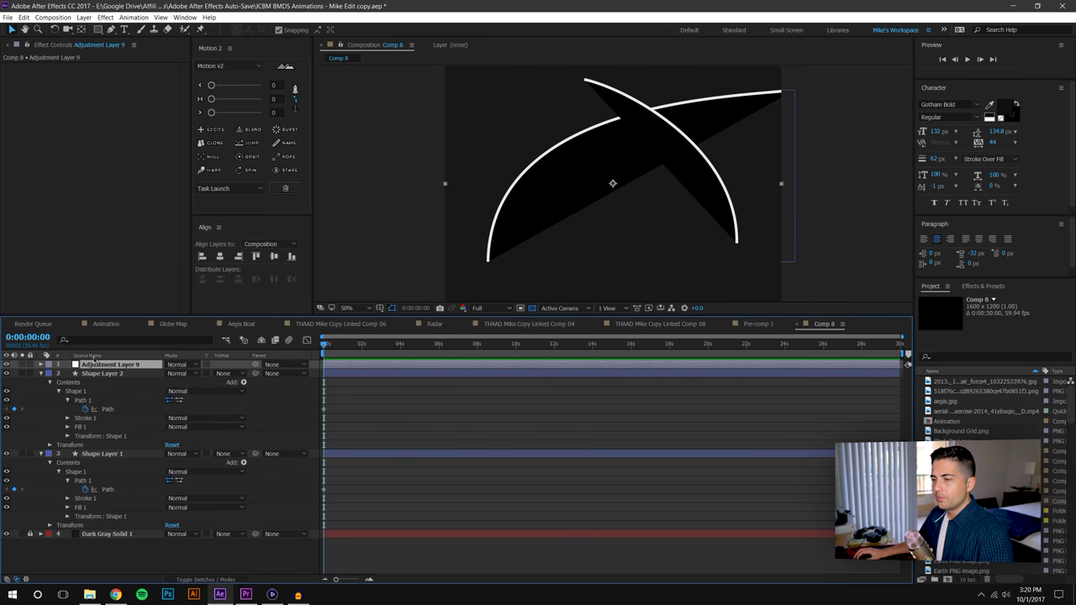
- Find the Lens Flare effect and apply it to the new adjustment layer
{"action": "left_click", "coordinate": [981, 287]}
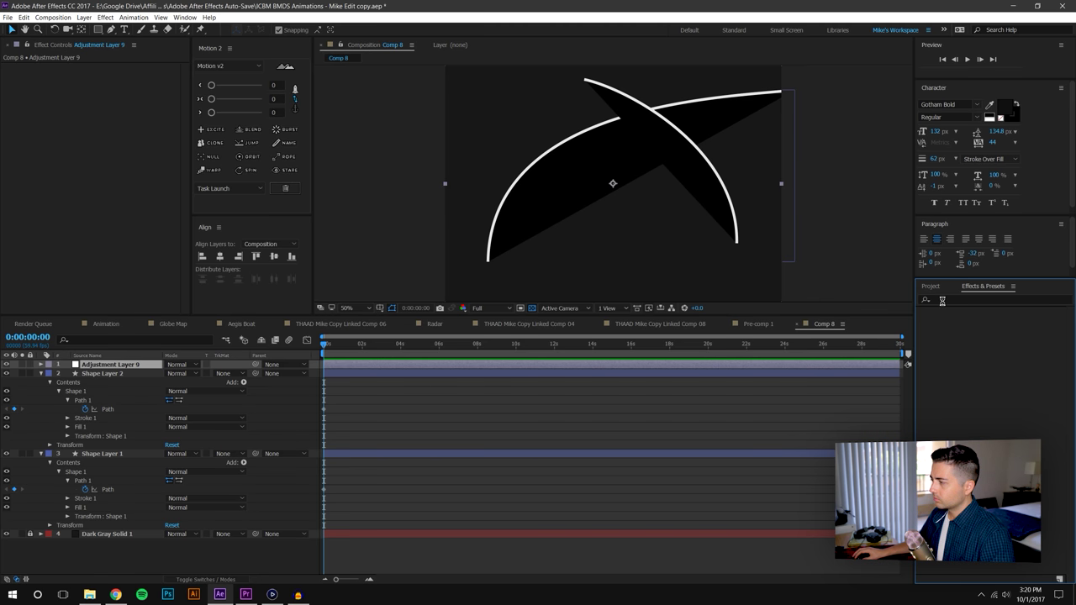
{"action": "type", "text": "lens fl"}
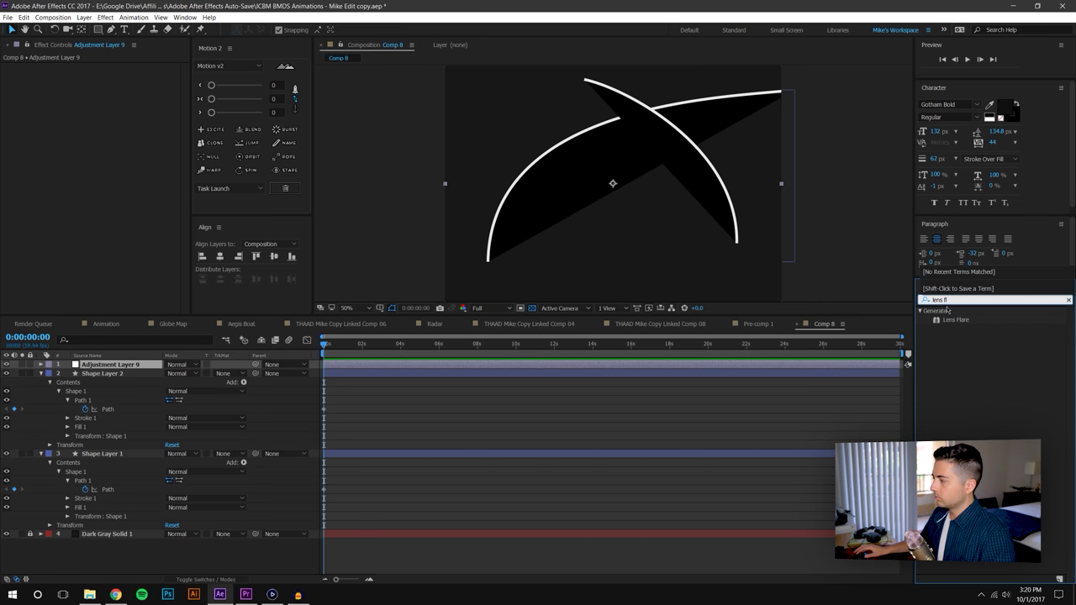
{"action": "left_click_drag", "start_coordinate": [958, 319], "coordinate": [110, 366]}
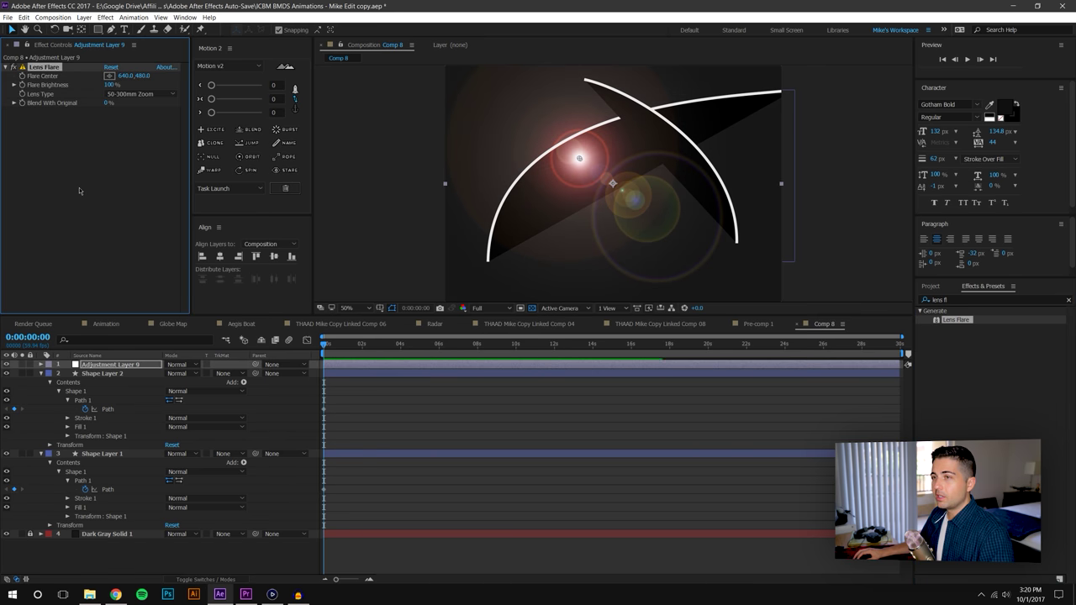
{"action": "left_click", "coordinate": [530, 558]}
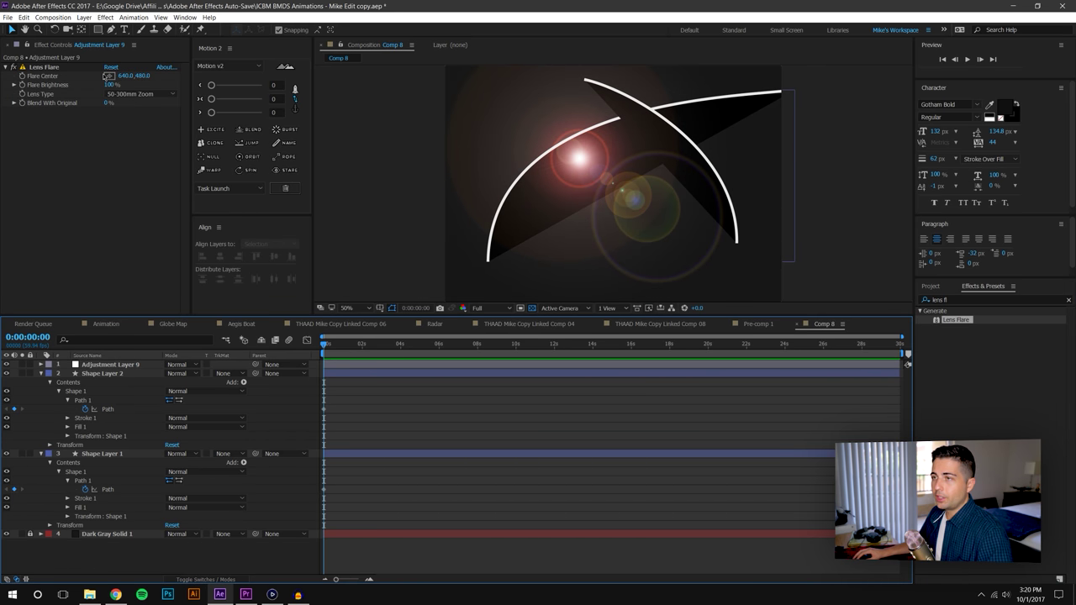
- Move the Flare Center to about 1170, 346 near the crossing of the curves, undoing the accidental shift of the adjustment layer
{"action": "left_click", "coordinate": [107, 76]}
{"action": "left_click", "coordinate": [675, 183]}
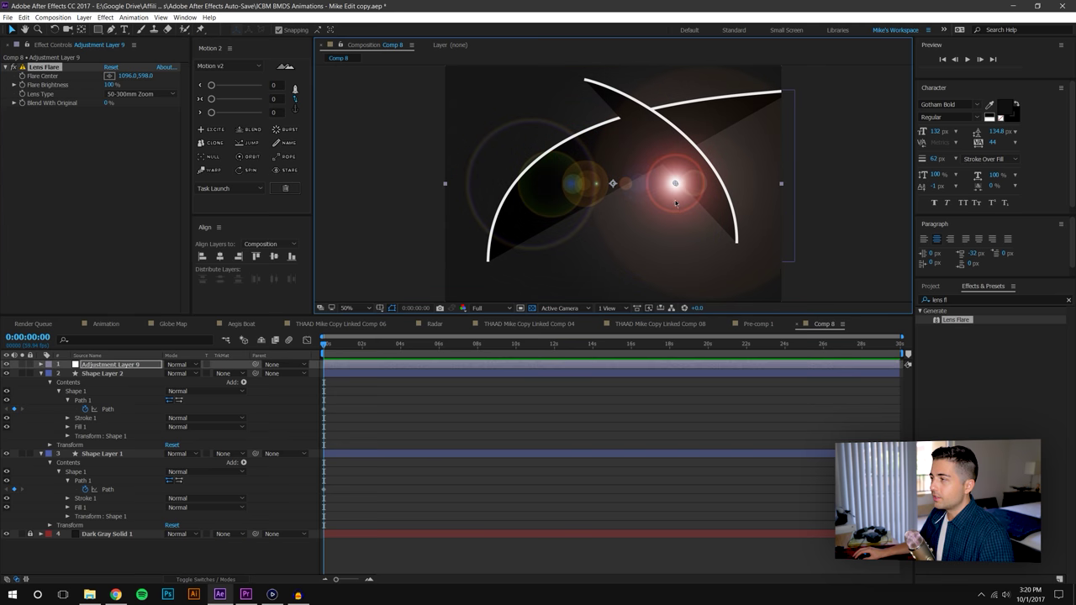
{"action": "left_click_drag", "start_coordinate": [675, 183], "coordinate": [690, 131]}
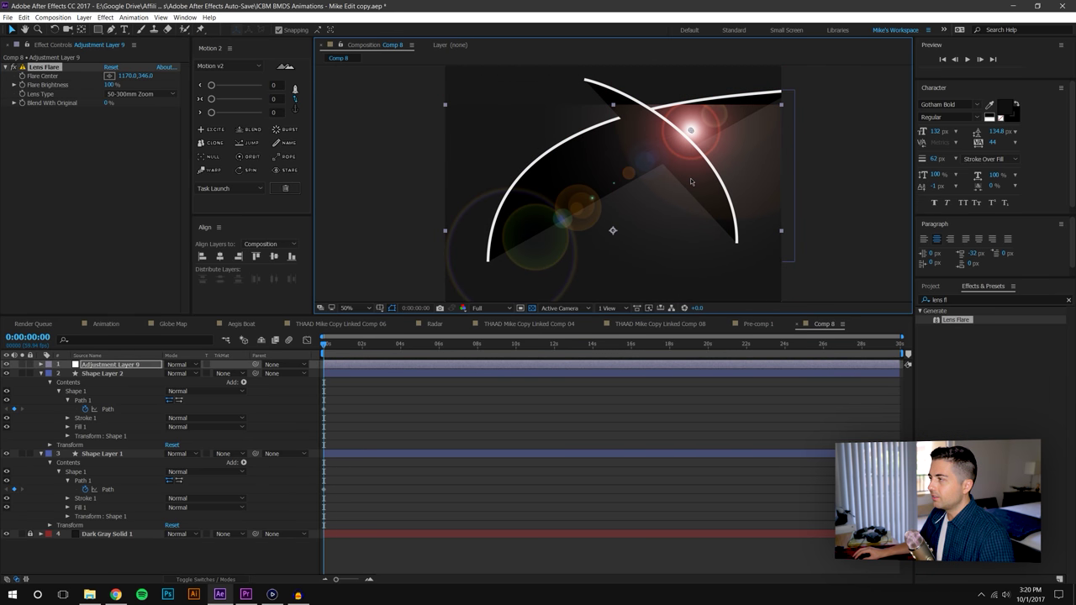
{"action": "key", "text": "ctrl+z"}
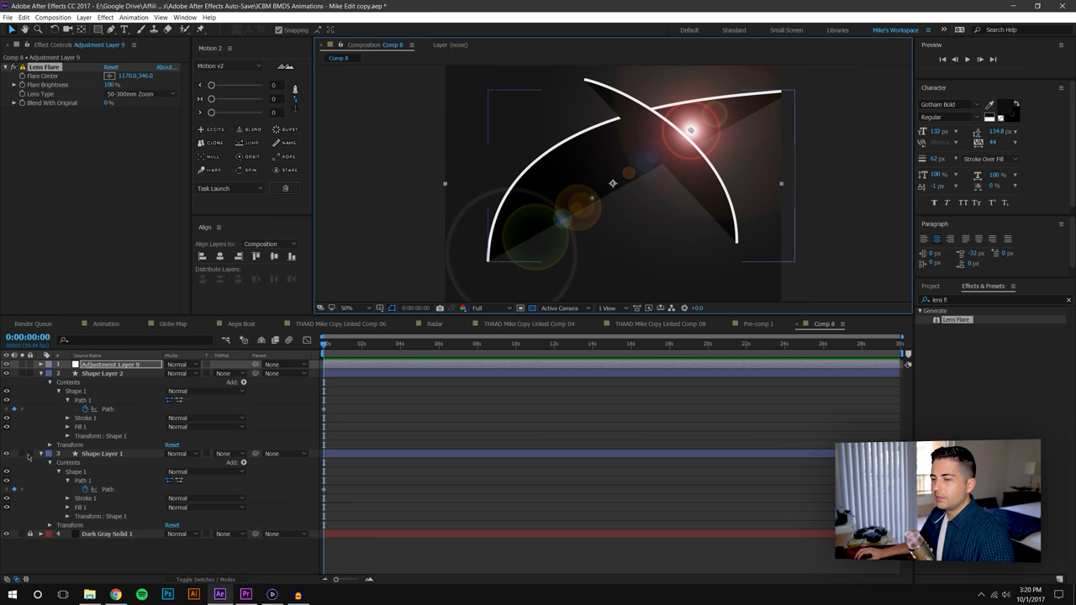
- Lock Shape Layer 1 and Shape Layer 2, and lower the lens flare's Flare Brightness to 19%
{"action": "left_click_drag", "start_coordinate": [30, 373], "coordinate": [30, 453]}
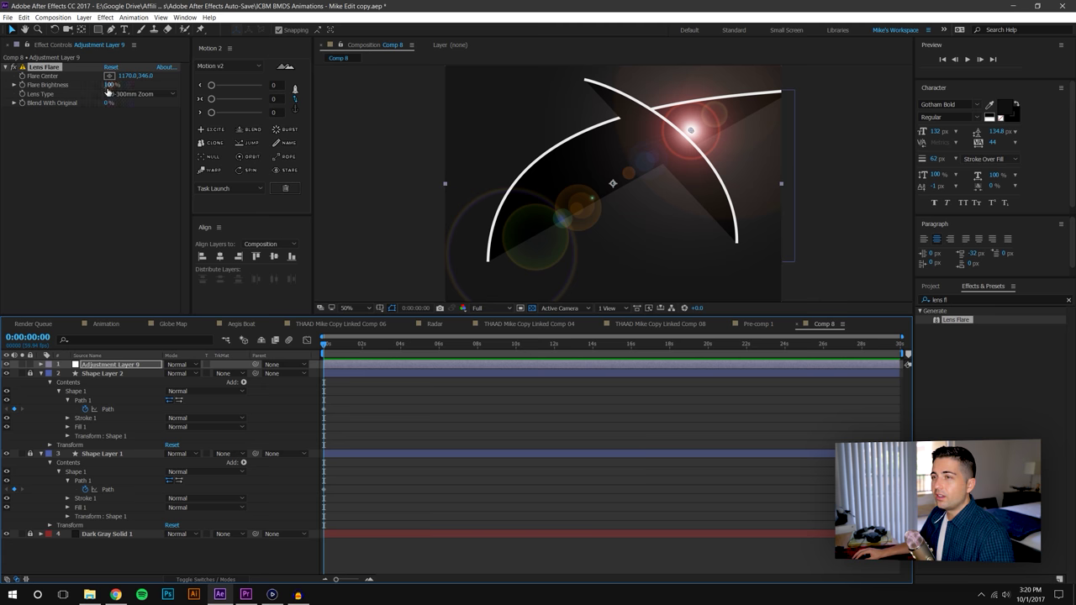
{"action": "left_click_drag", "start_coordinate": [110, 85], "coordinate": [81, 91]}
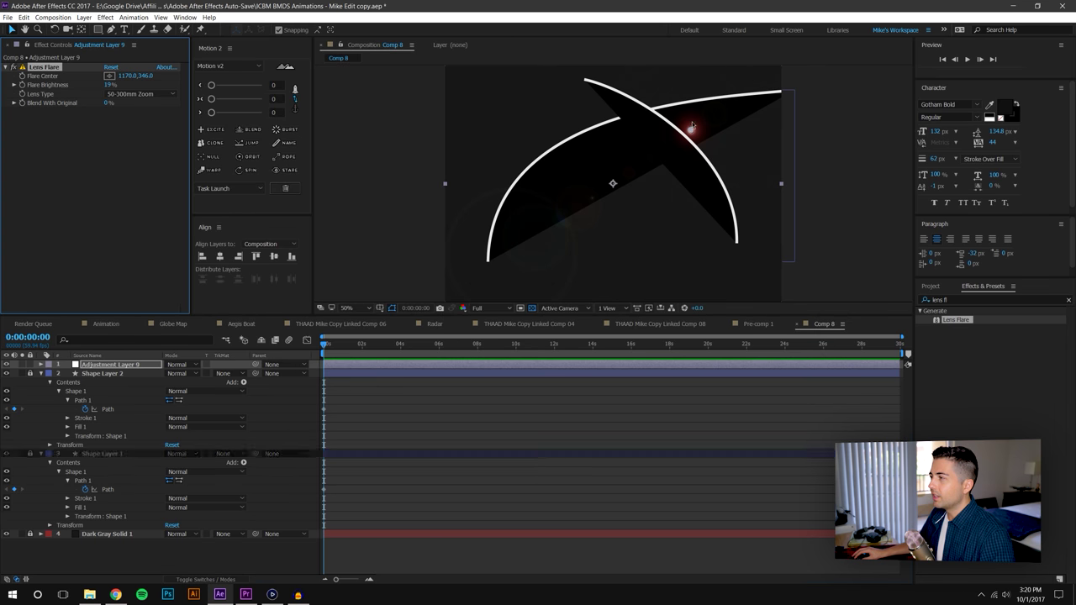
{"action": "left_click", "coordinate": [766, 572]}
- Add the expression wiggle(1,10) to the adjustment layer's Flare Brightness and preview the flicker
{"action": "scroll", "coordinate": [696, 129], "scroll_direction": "up", "scroll_amount": 2}
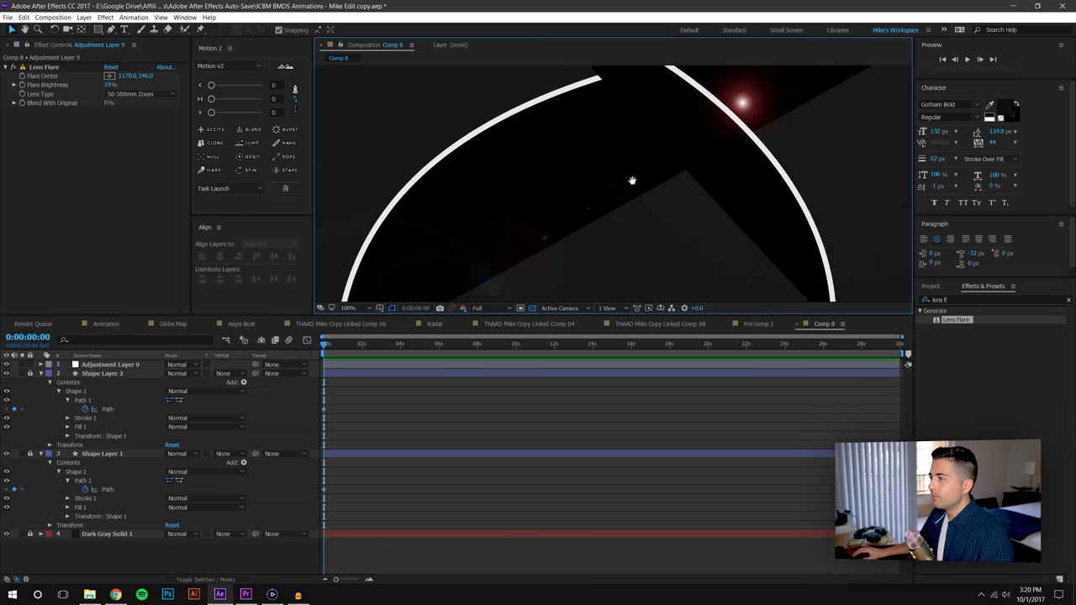
{"action": "left_click", "coordinate": [86, 366]}
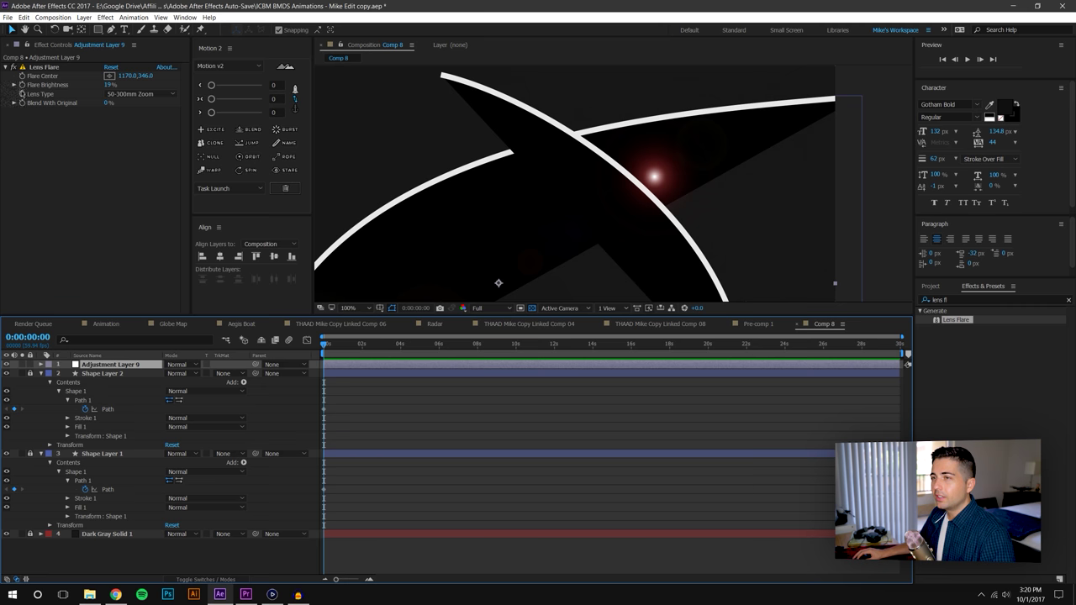
{"action": "left_click", "coordinate": [21, 85], "text": "alt"}
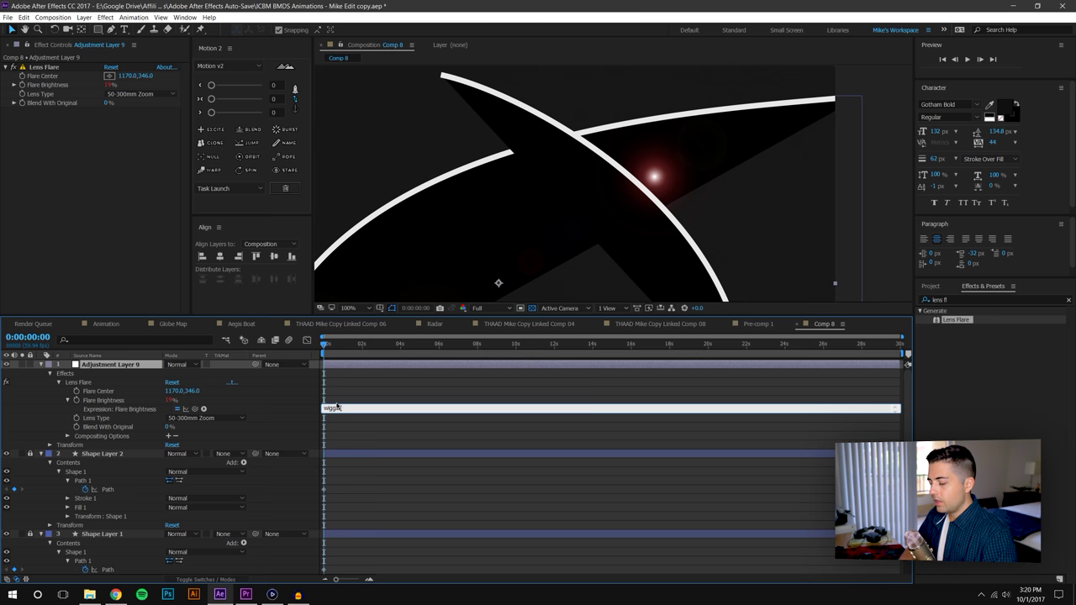
{"action": "key", "text": "BackSpace"}
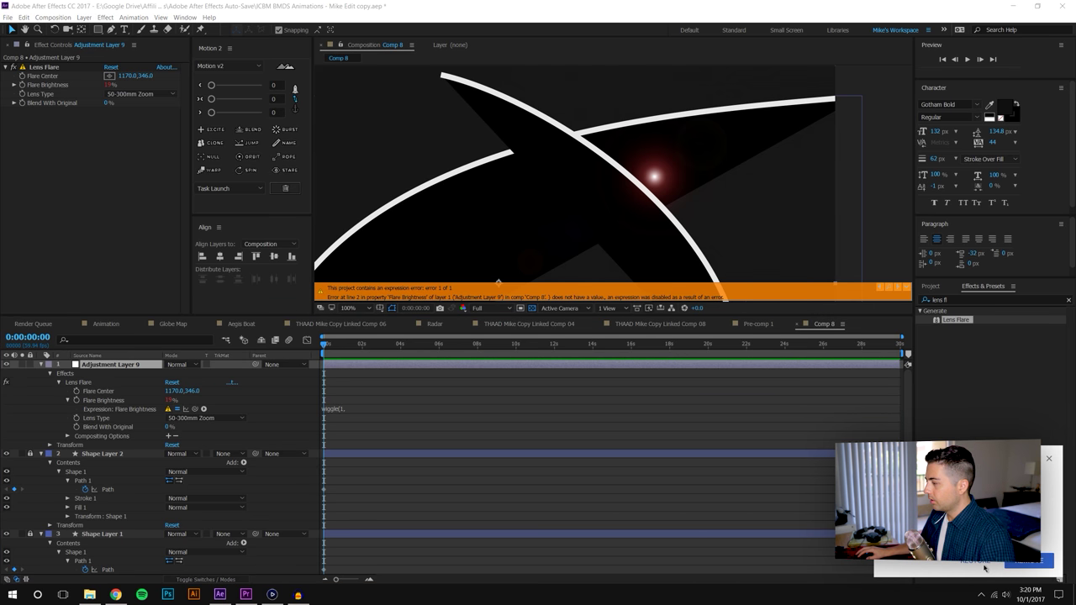
{"action": "left_click", "coordinate": [975, 565]}
{"action": "left_click", "coordinate": [351, 408]}
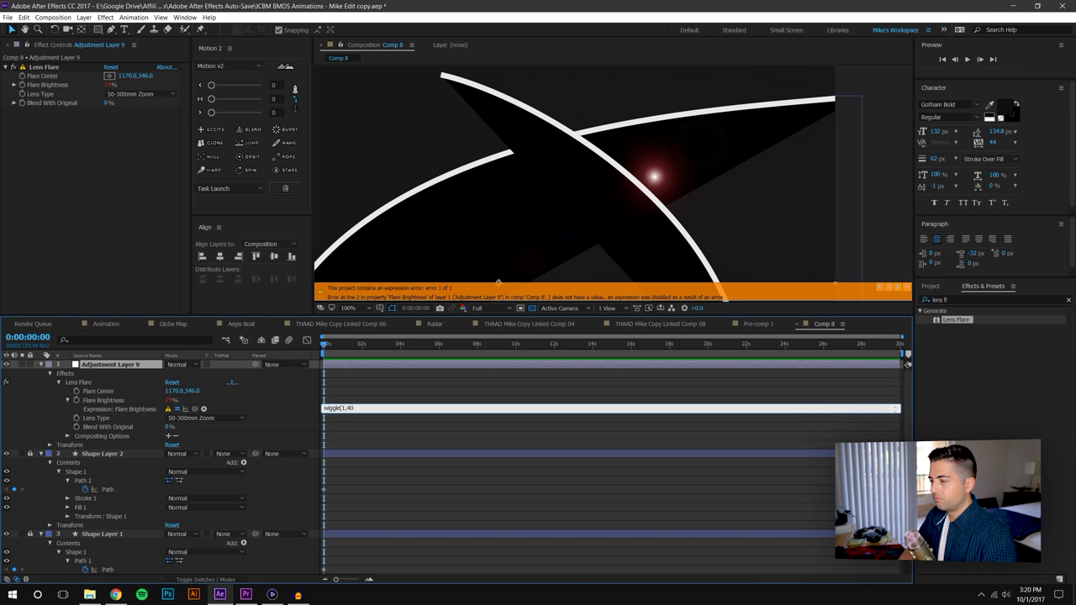
{"action": "type", "text": "1)"}
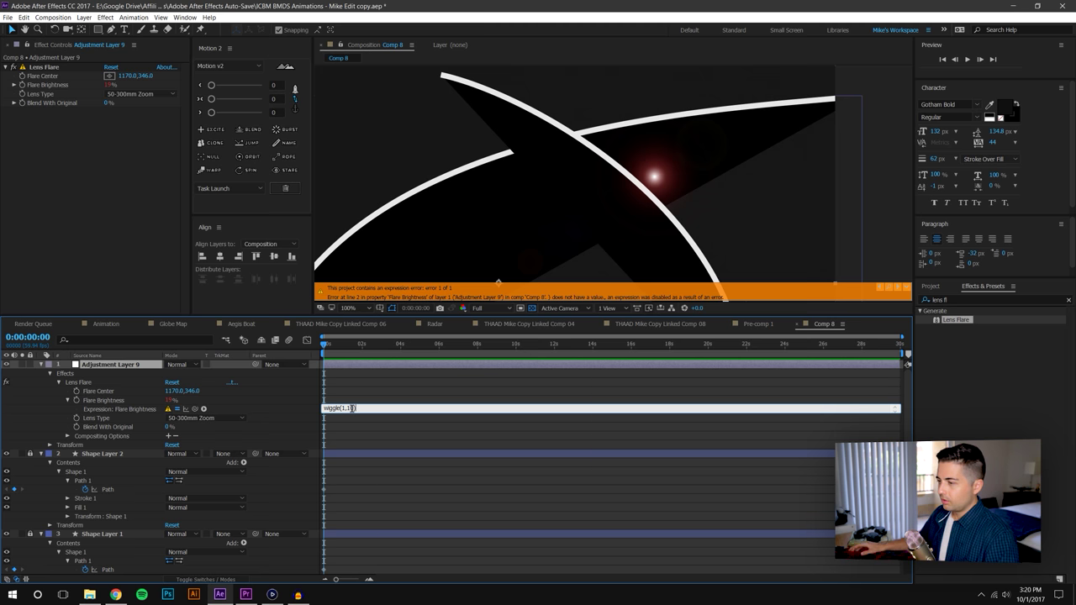
{"action": "key", "text": "KP_Enter"}
{"action": "key", "text": "space"}
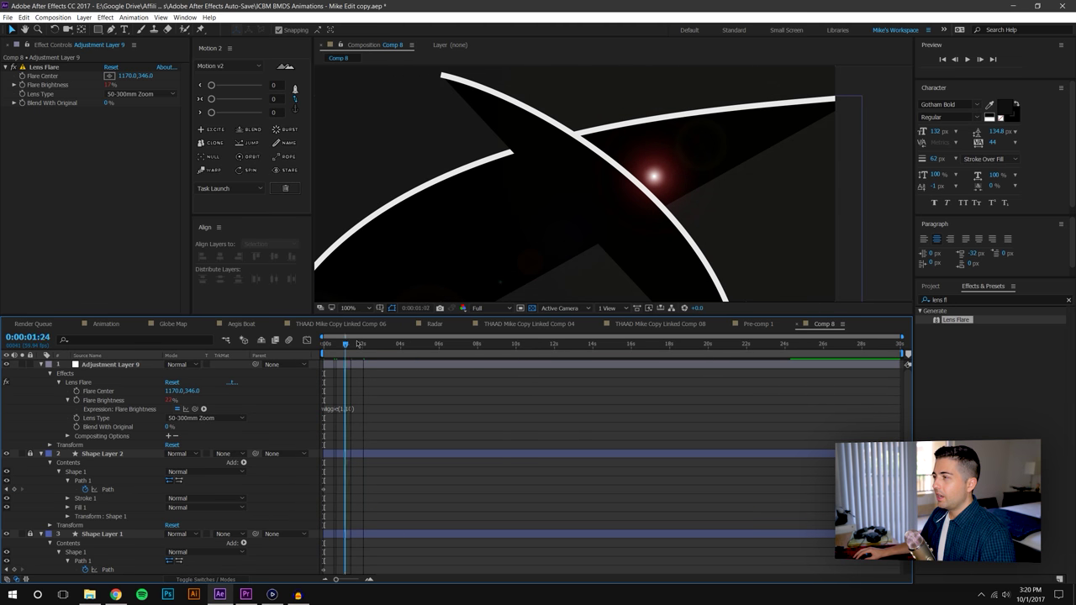
{"action": "key", "text": "space"}
- Change the Flare Brightness expression to wiggle(1,5) and preview it
{"action": "left_click", "coordinate": [344, 409]}
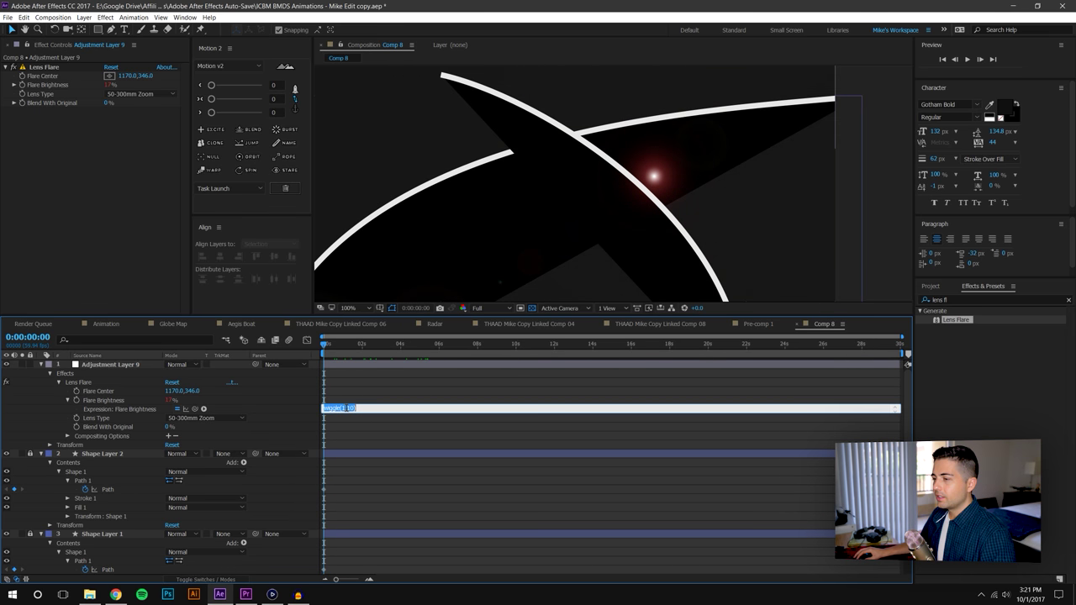
{"action": "type", "text": ")"}
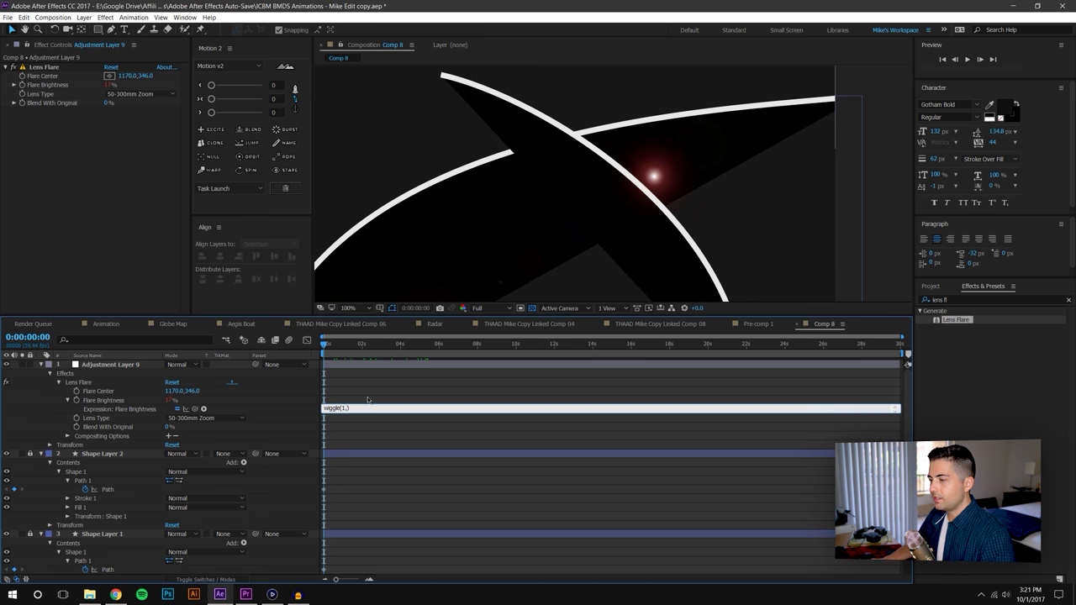
{"action": "left_click", "coordinate": [374, 400]}
{"action": "left_click", "coordinate": [967, 59]}
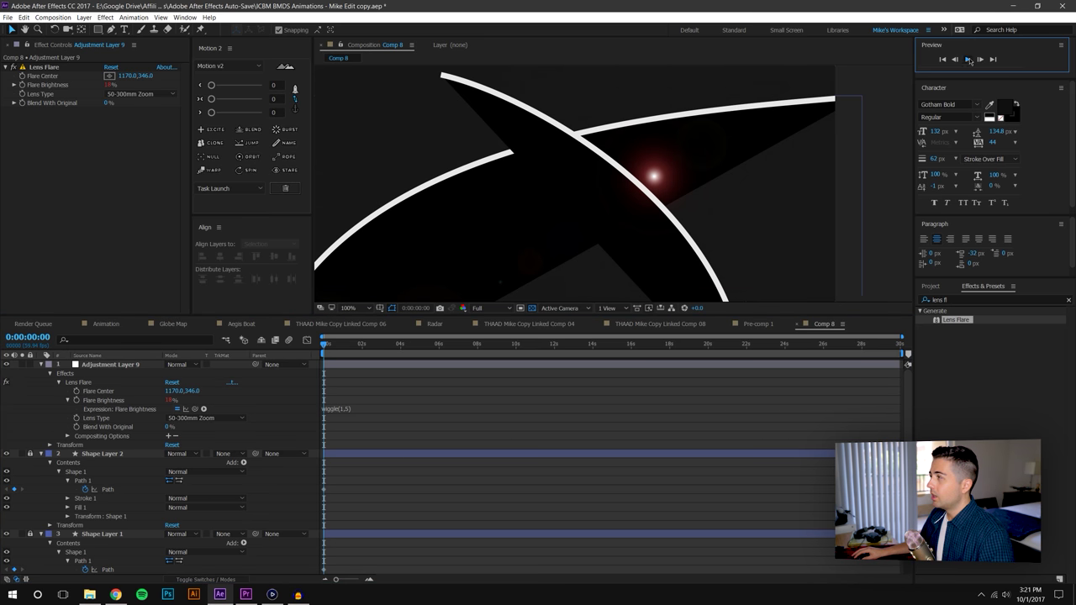
- Raise the wiggle amount in the Flare Brightness expression to 8 and scrub through the first two seconds
{"action": "left_click", "coordinate": [341, 409]}
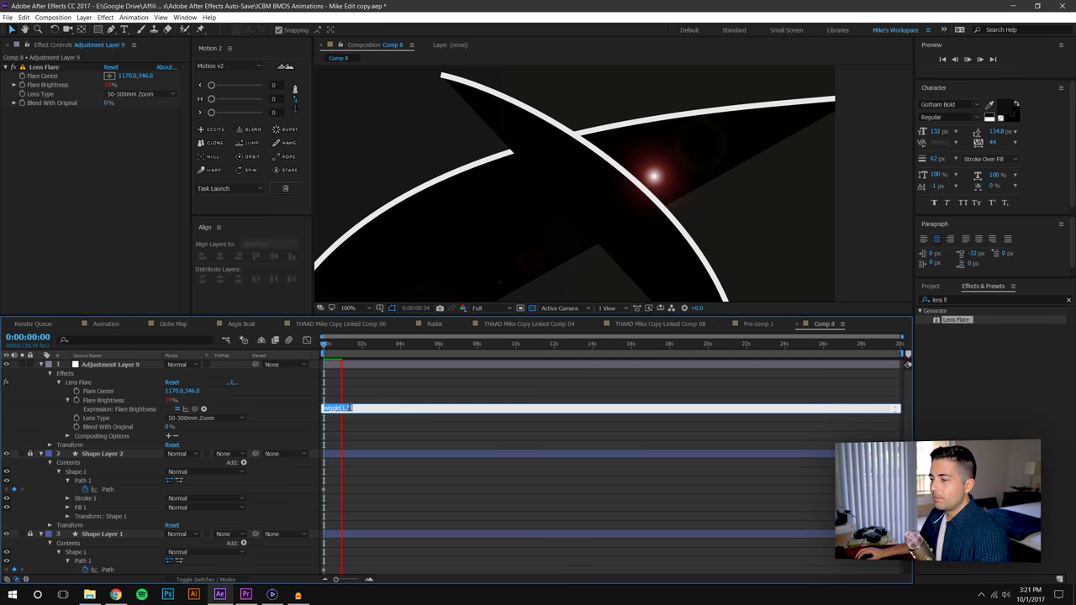
{"action": "left_click", "coordinate": [347, 408]}
{"action": "key", "text": "BackSpace"}
{"action": "type", "text": "8"}
{"action": "key", "text": "KP_Enter"}
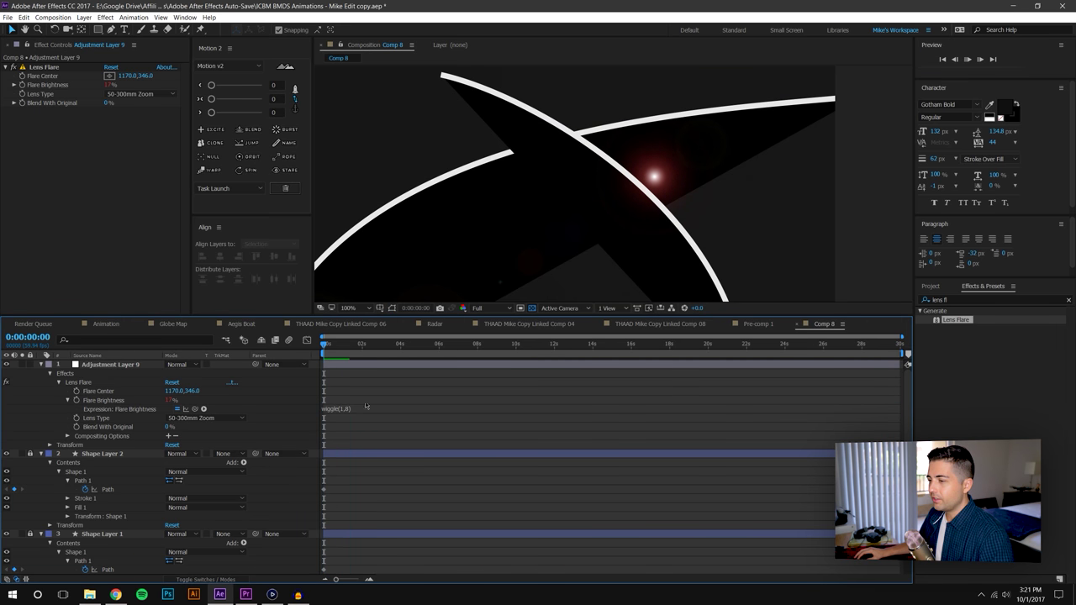
{"action": "left_click_drag", "start_coordinate": [343, 348], "coordinate": [367, 352]}
- Speed up the flicker by changing the Flare Brightness expression to wiggle(10,8), and preview it from the start
{"action": "left_click", "coordinate": [342, 410]}
{"action": "left_click", "coordinate": [416, 410]}
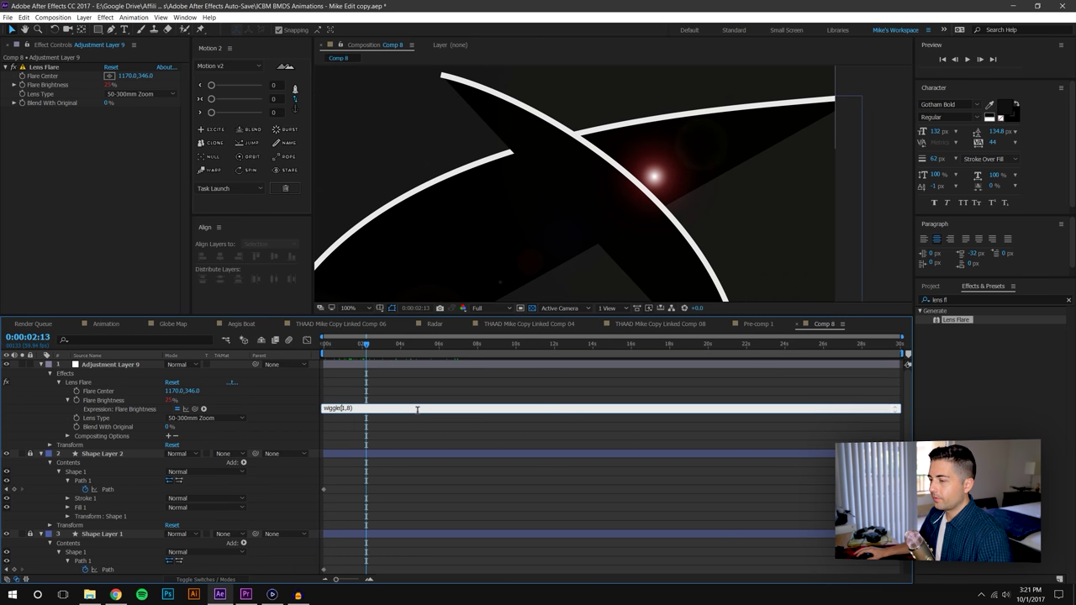
{"action": "left_click", "coordinate": [459, 441]}
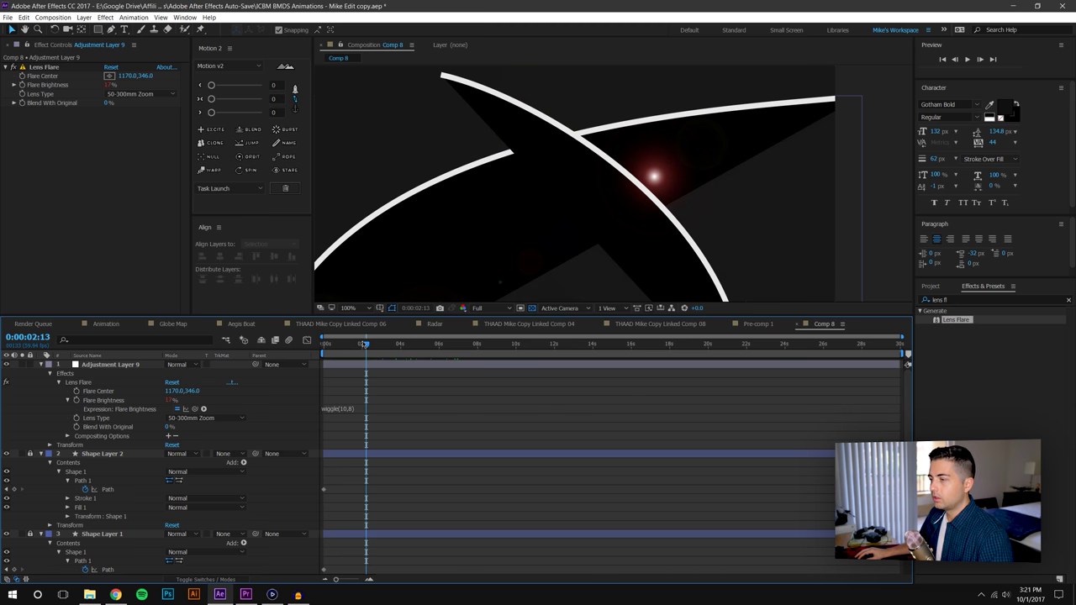
{"action": "left_click_drag", "start_coordinate": [366, 345], "coordinate": [286, 348]}
{"action": "left_click", "coordinate": [967, 62]}
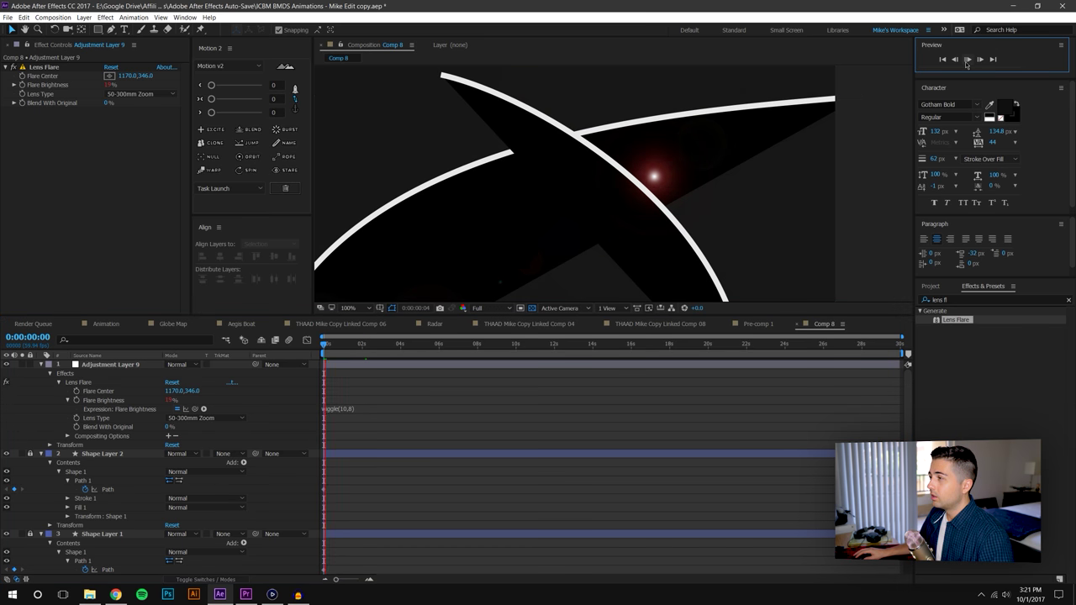
{"action": "left_click", "coordinate": [340, 344]}
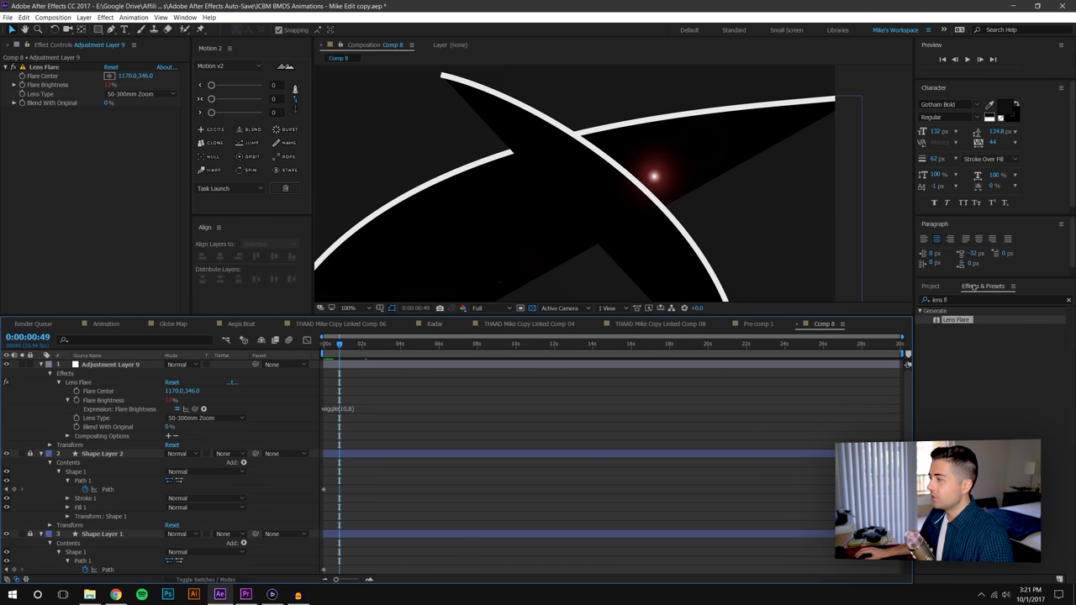
- Look through the THAAD Mike Copy Linked compositions in the project, open Linked Comp 09 and examine its flame and trajectory layers
{"action": "left_click", "coordinate": [932, 287]}
{"action": "scroll", "coordinate": [984, 403], "scroll_direction": "down", "scroll_amount": 10}
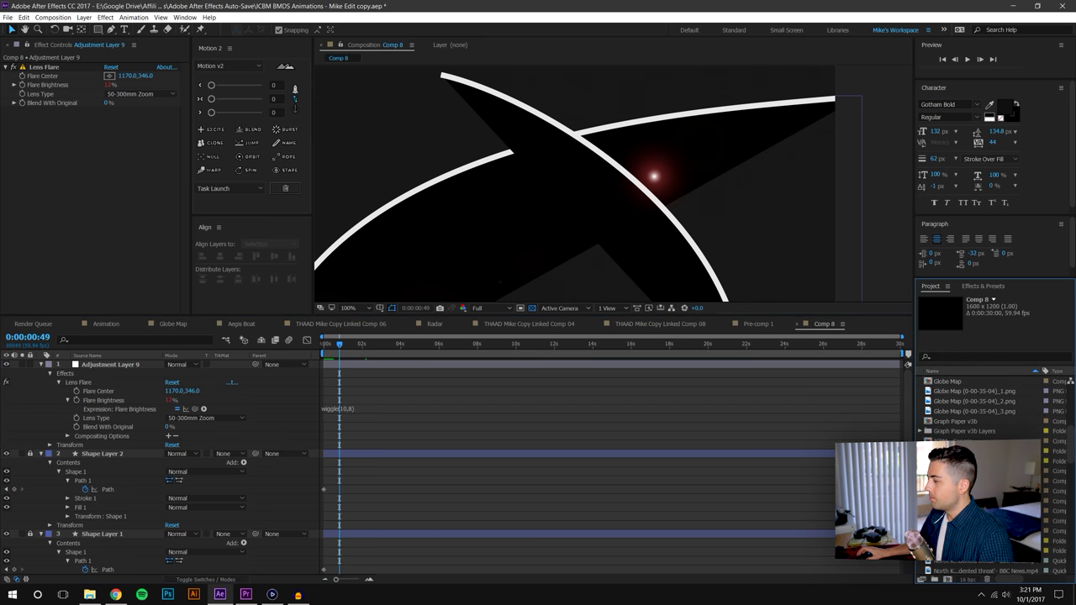
{"action": "left_click", "coordinate": [983, 510]}
{"action": "left_click", "coordinate": [984, 520]}
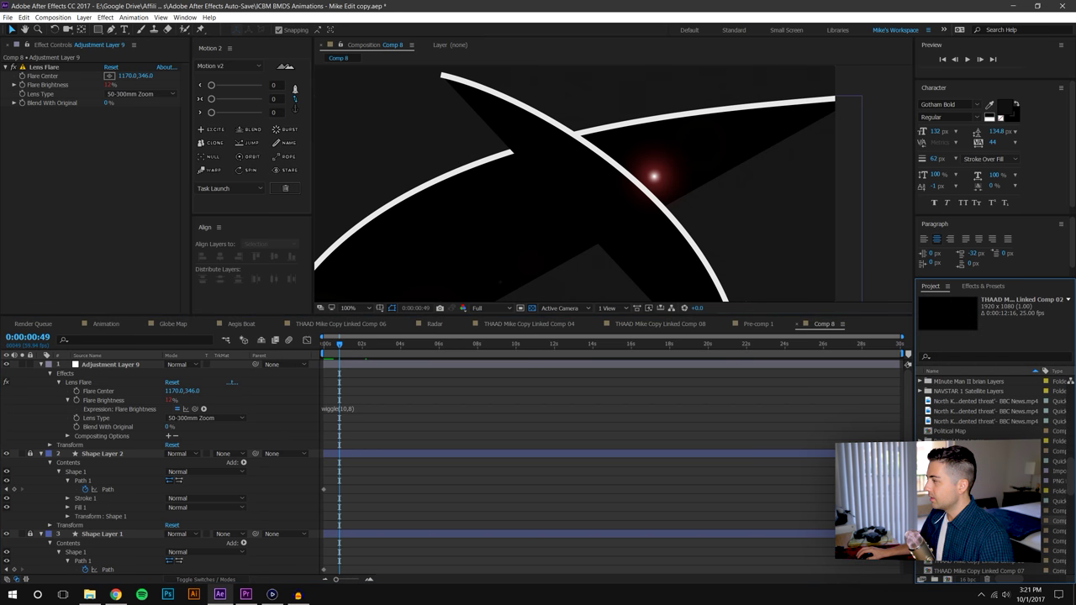
{"action": "left_click", "coordinate": [984, 530]}
{"action": "left_click", "coordinate": [983, 541]}
{"action": "left_click", "coordinate": [983, 550]}
{"action": "scroll", "coordinate": [984, 505], "scroll_direction": "down", "scroll_amount": 3}
{"action": "left_click", "coordinate": [984, 482]}
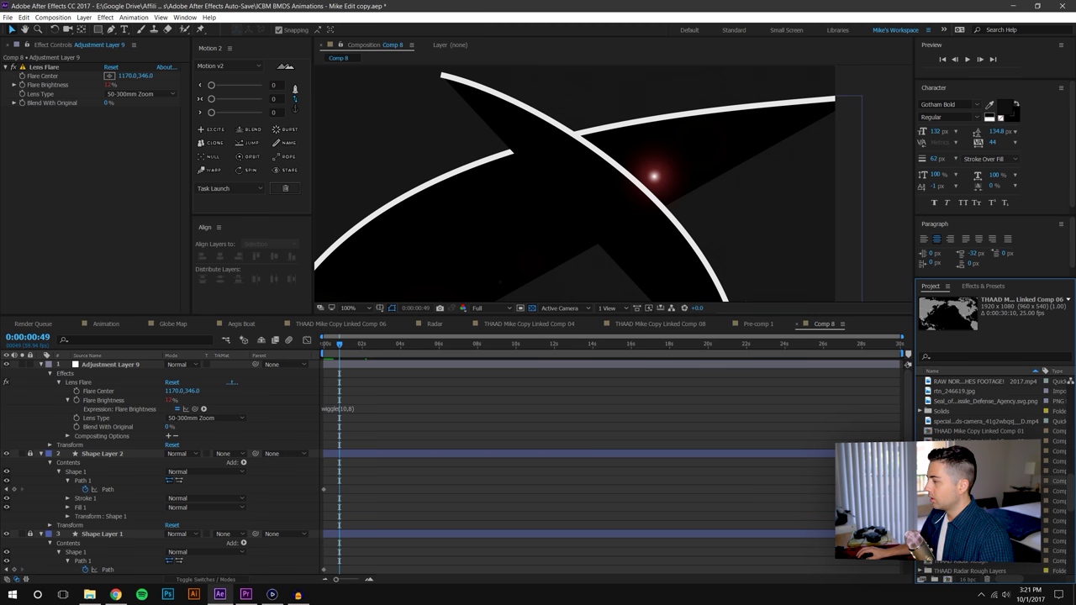
{"action": "left_click", "coordinate": [984, 492]}
{"action": "key", "text": "Down"}
{"action": "key", "text": "Down"}
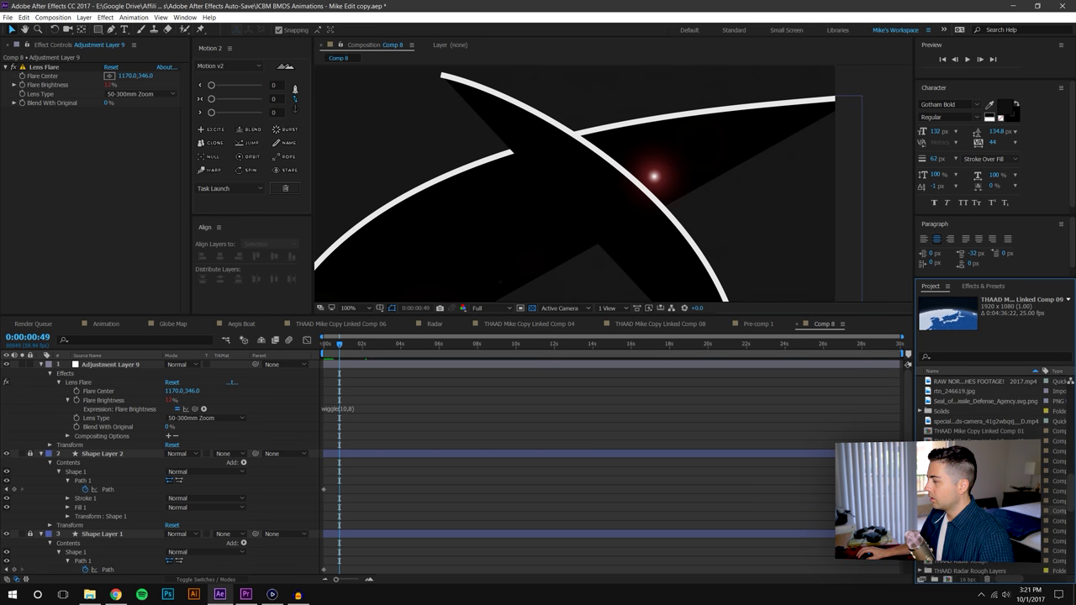
{"action": "double_click", "coordinate": [983, 511]}
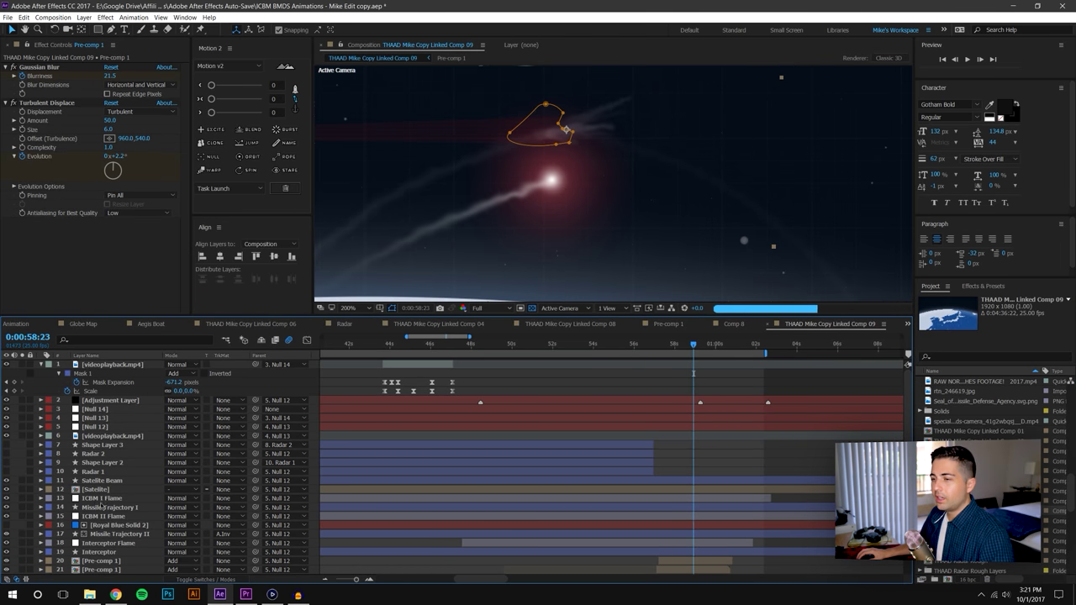
{"action": "scroll", "coordinate": [105, 427], "scroll_direction": "down", "scroll_amount": 2}
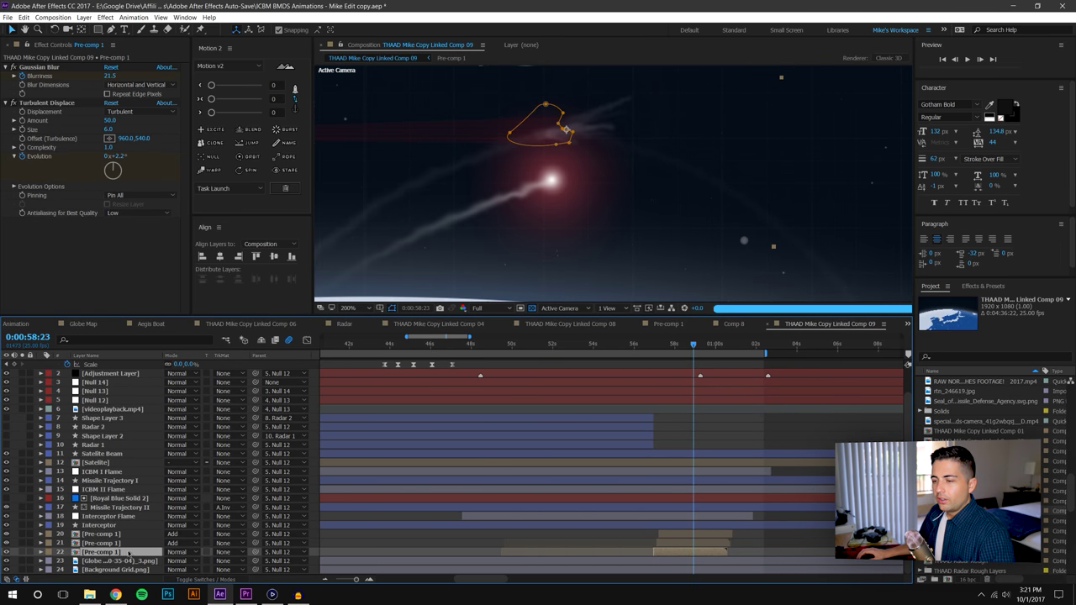
- Expand the Interceptor Flame layer in Linked Comp 09 and inspect its Flare Brightness expression
{"action": "left_click", "coordinate": [106, 516]}
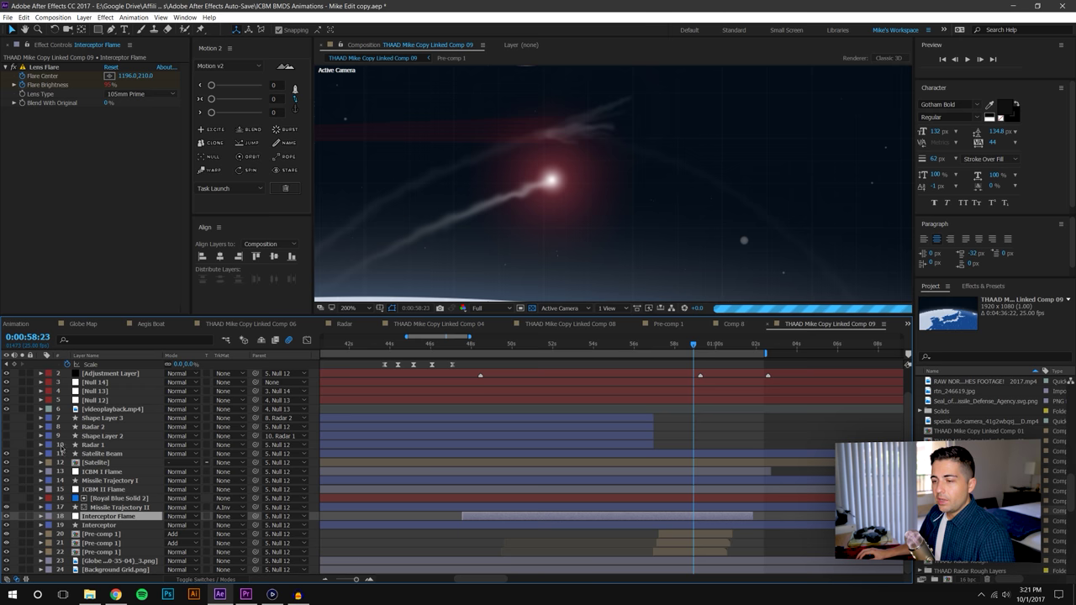
{"action": "left_click", "coordinate": [41, 516]}
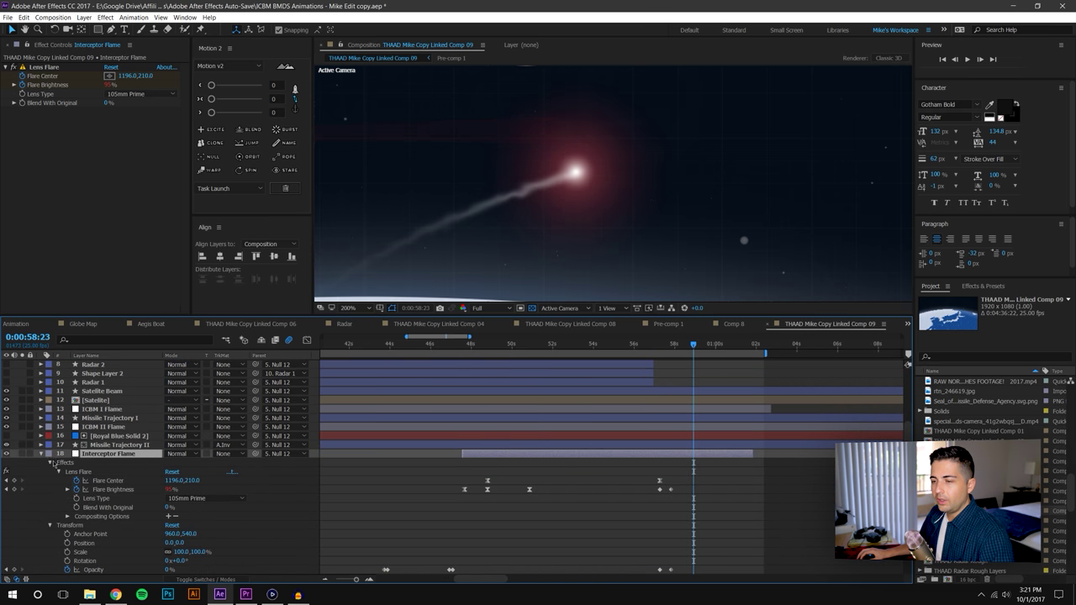
{"action": "scroll", "coordinate": [72, 483], "scroll_direction": "down", "scroll_amount": 4}
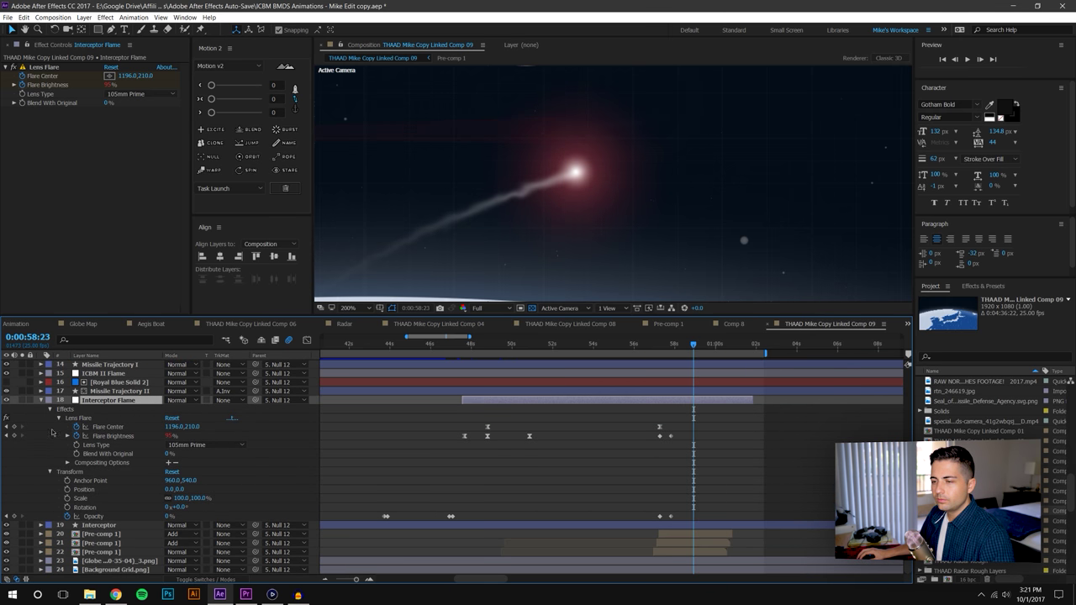
{"action": "left_click", "coordinate": [74, 436], "text": "alt"}
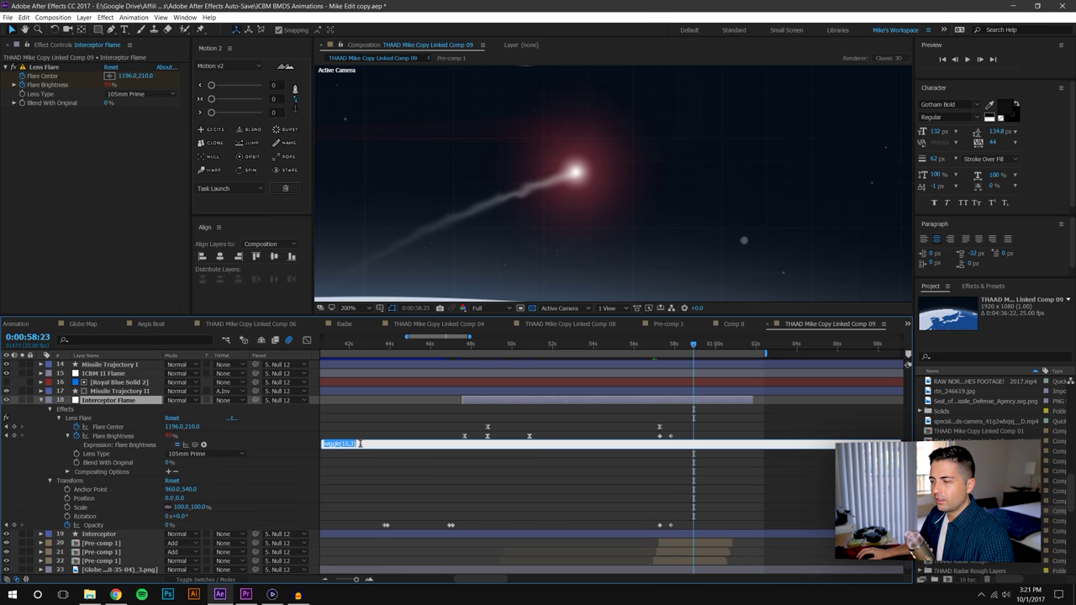
- Change the Flare Brightness expression in Comp 8 to wiggle(10,3) and preview the flicker from the start
{"action": "left_click", "coordinate": [731, 324]}
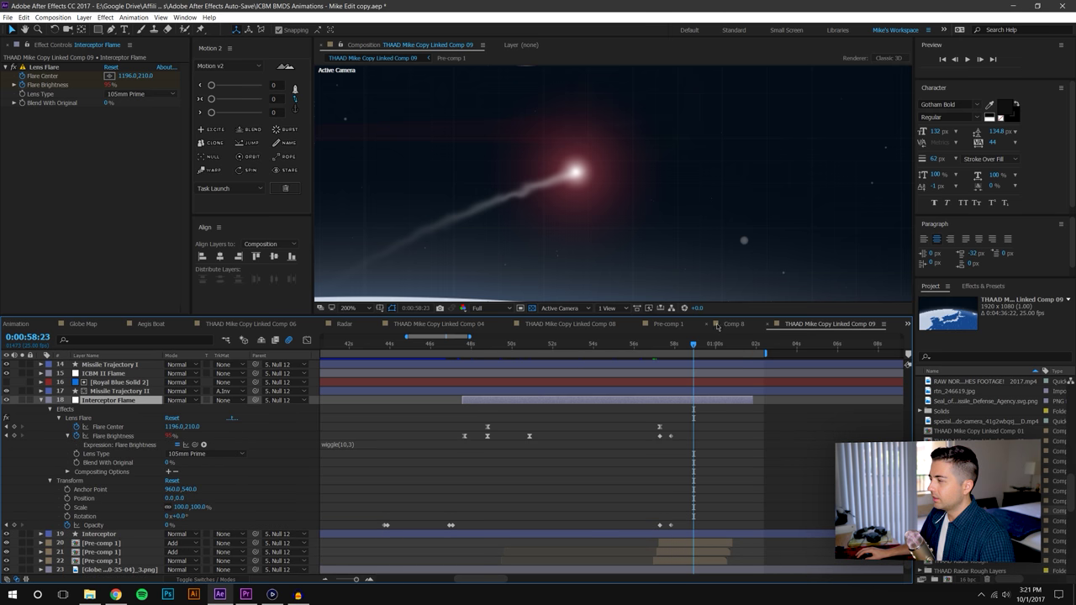
{"action": "left_click", "coordinate": [380, 409]}
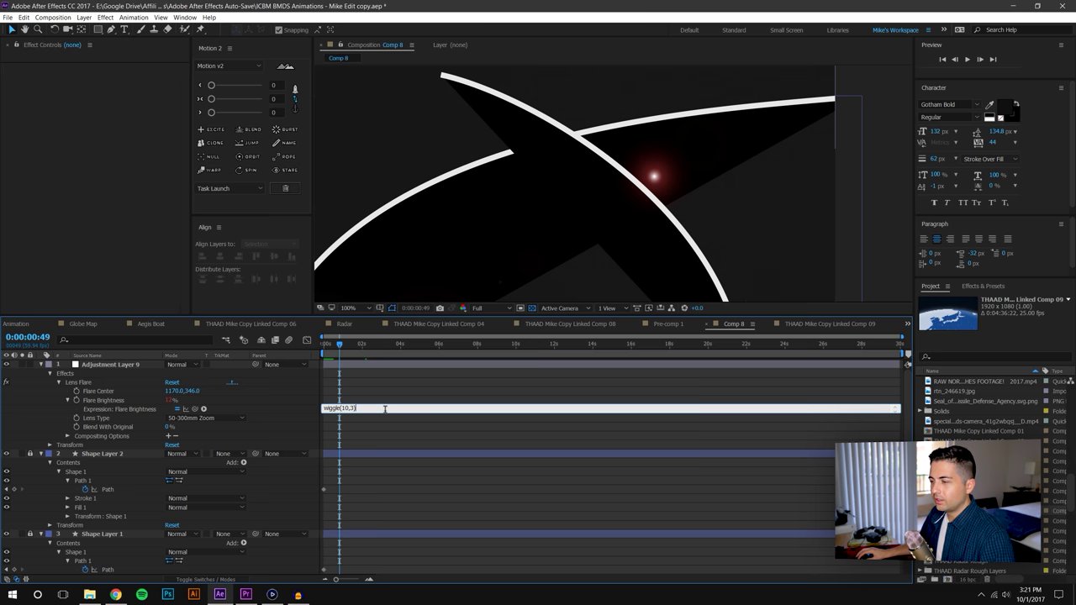
{"action": "left_click", "coordinate": [419, 490]}
{"action": "left_click_drag", "start_coordinate": [341, 346], "coordinate": [390, 351]}
{"action": "key", "text": "space"}
{"action": "left_click", "coordinate": [966, 59]}
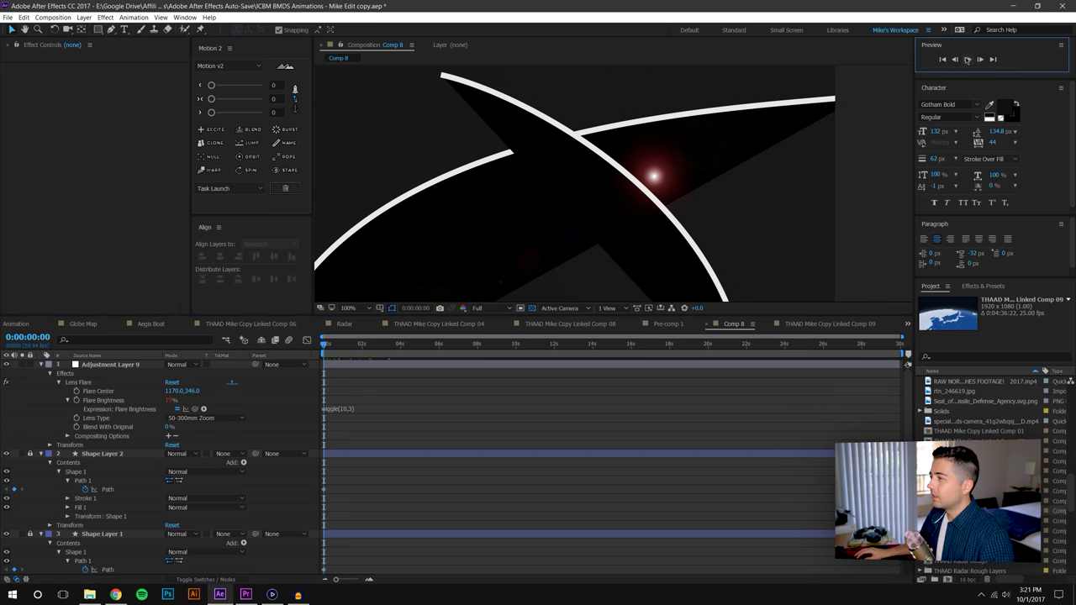
{"action": "scroll", "coordinate": [790, 214], "scroll_direction": "down", "scroll_amount": 1}
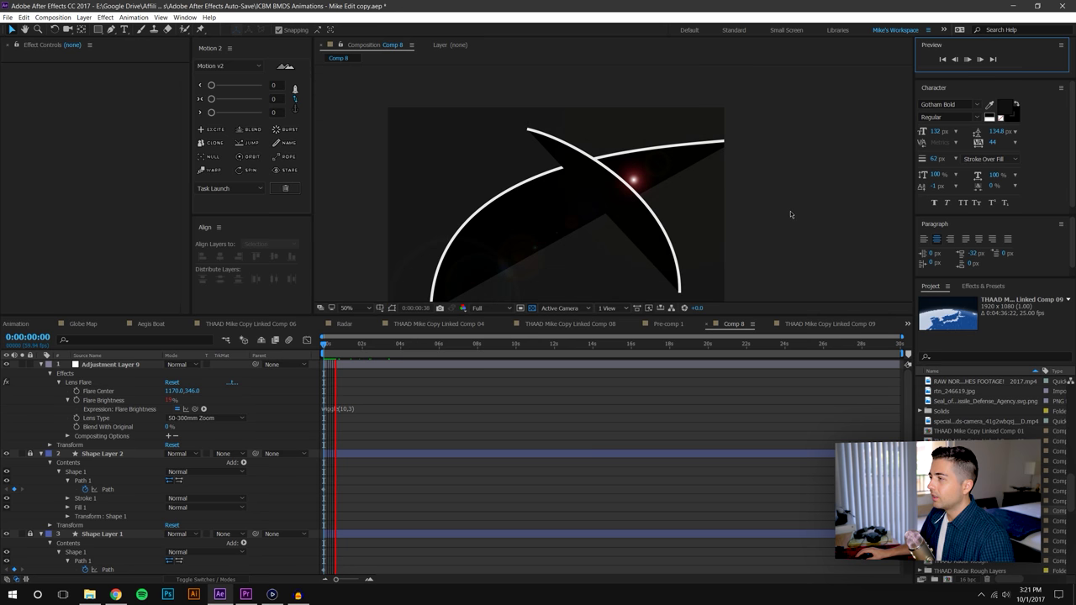
- Try the preview at Third resolution, return to the first frame and set the viewer resolution to Half
{"action": "left_click", "coordinate": [486, 314]}
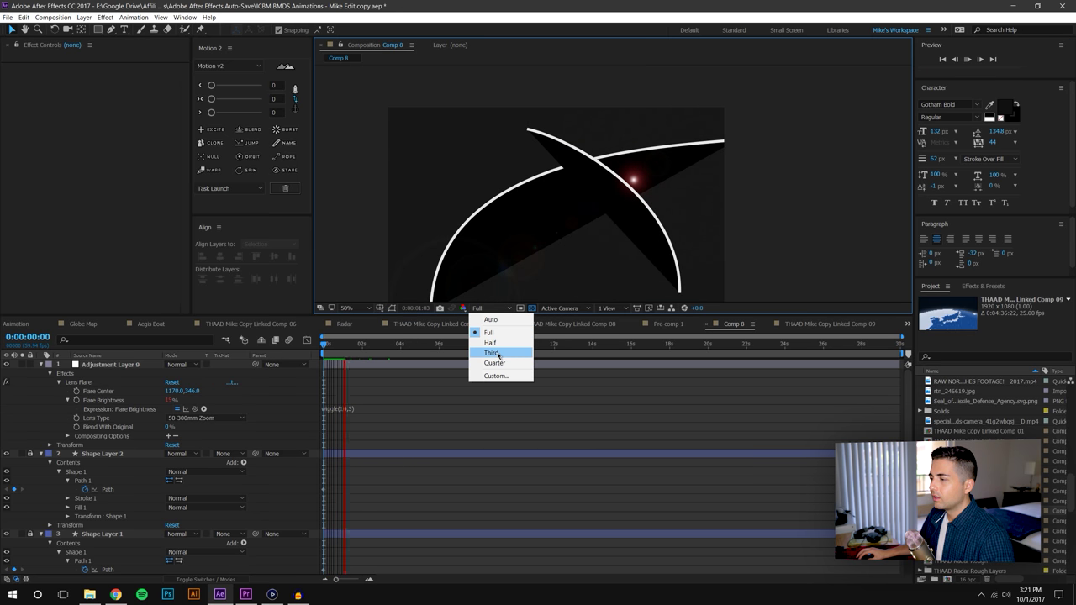
{"action": "left_click", "coordinate": [498, 353]}
{"action": "key", "text": "period"}
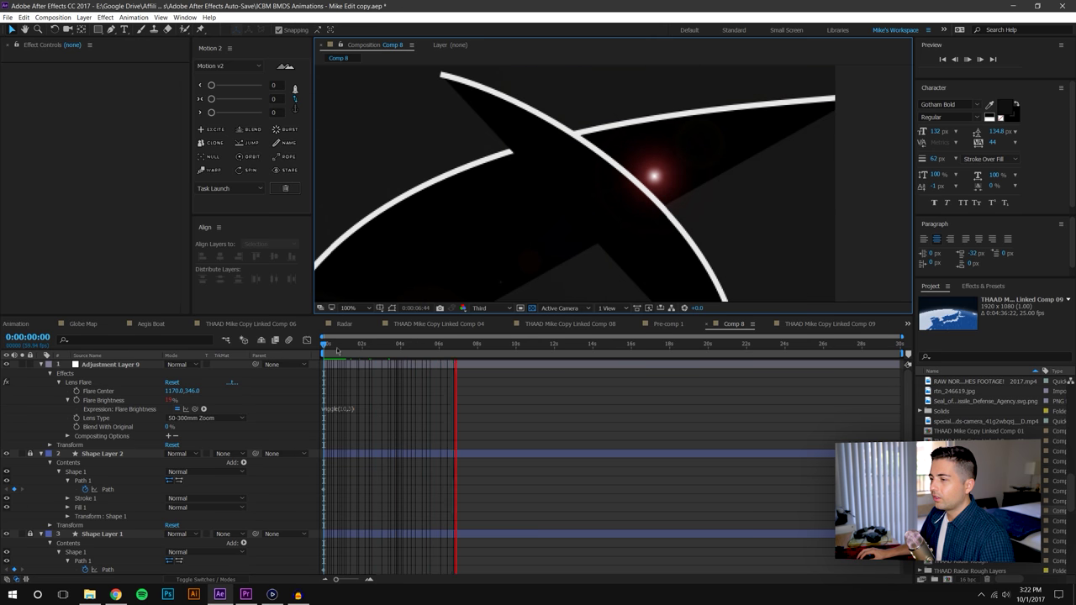
{"action": "mouse_move", "coordinate": [326, 344]}
{"action": "left_mouse_down"}
{"action": "mouse_move", "coordinate": [402, 350]}
{"action": "mouse_move", "coordinate": [322, 365]}
{"action": "left_mouse_up"}
{"action": "scroll", "coordinate": [529, 186], "scroll_direction": "down", "scroll_amount": 1}
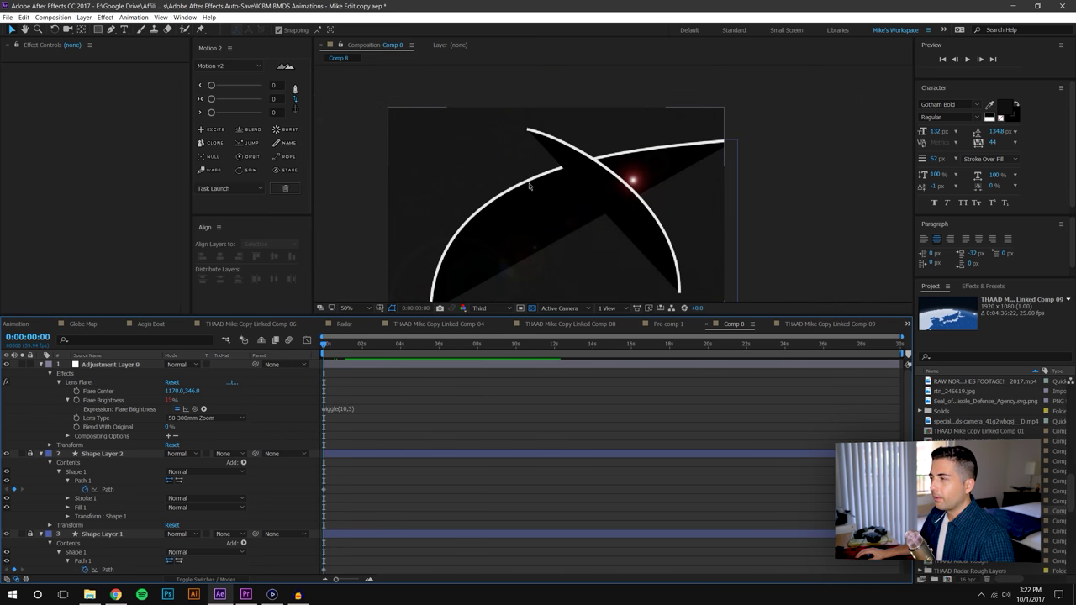
{"action": "left_click", "coordinate": [483, 308]}
{"action": "left_click", "coordinate": [492, 331]}
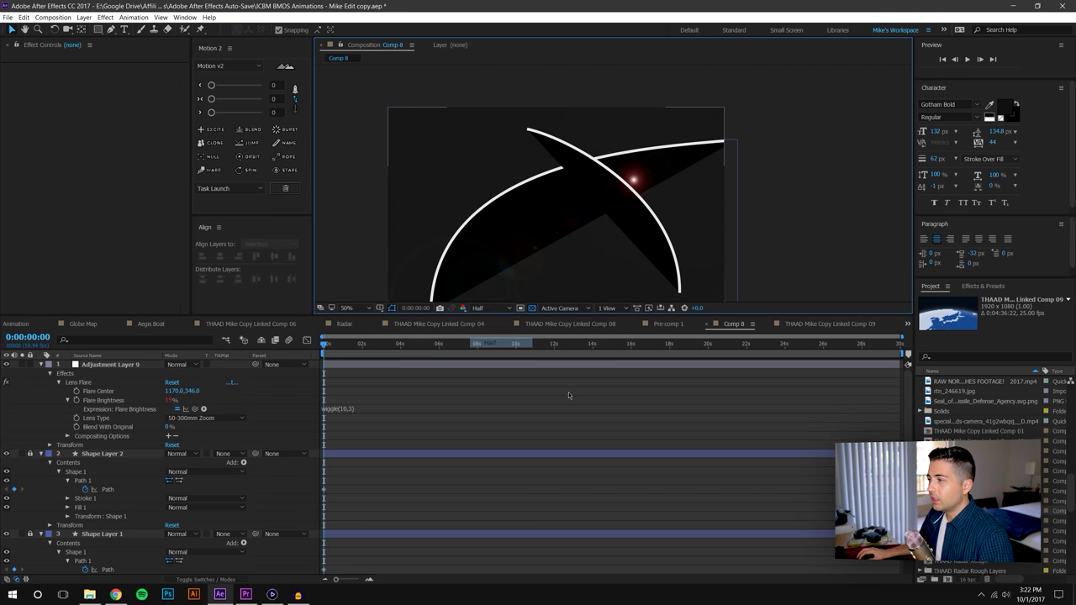
{"action": "left_click", "coordinate": [99, 368]}
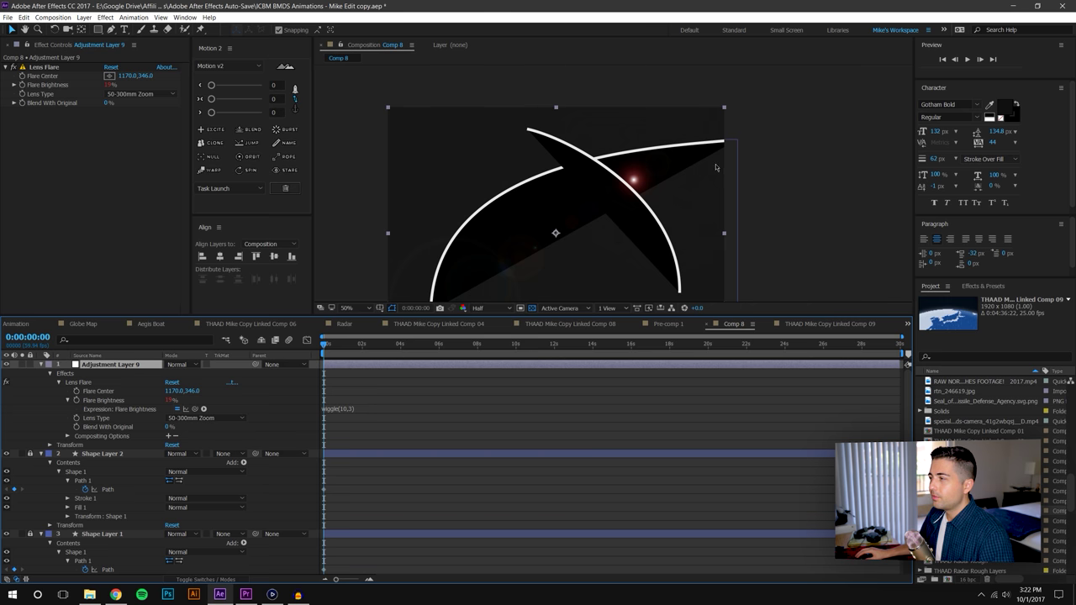
{"action": "left_click_drag", "start_coordinate": [690, 178], "coordinate": [708, 136]}
{"action": "left_click_drag", "start_coordinate": [563, 128], "coordinate": [562, 156]}
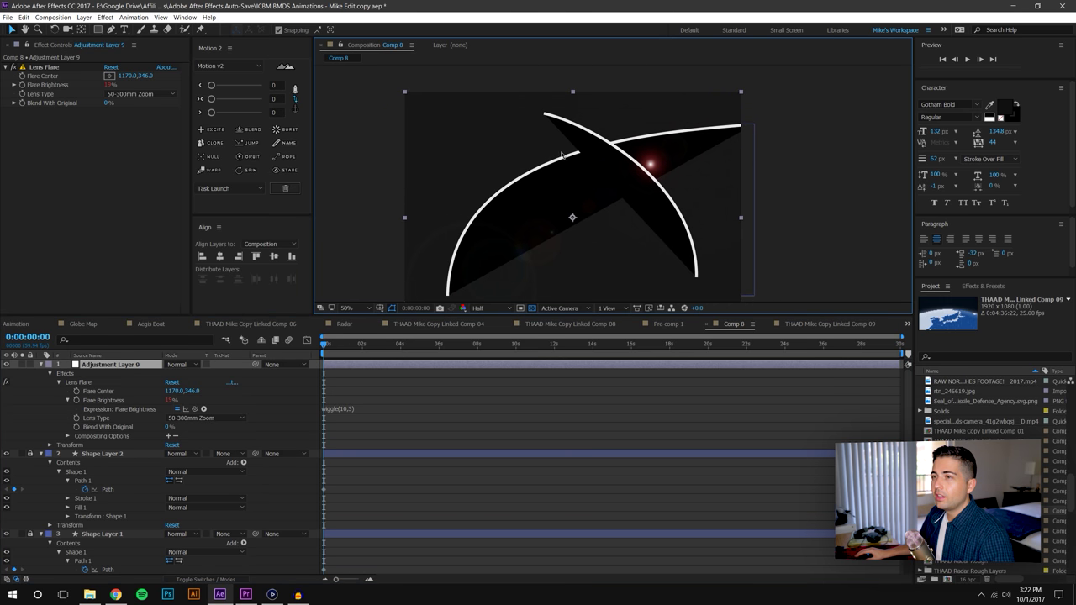
{"action": "left_click", "coordinate": [22, 76], "text": "alt"}
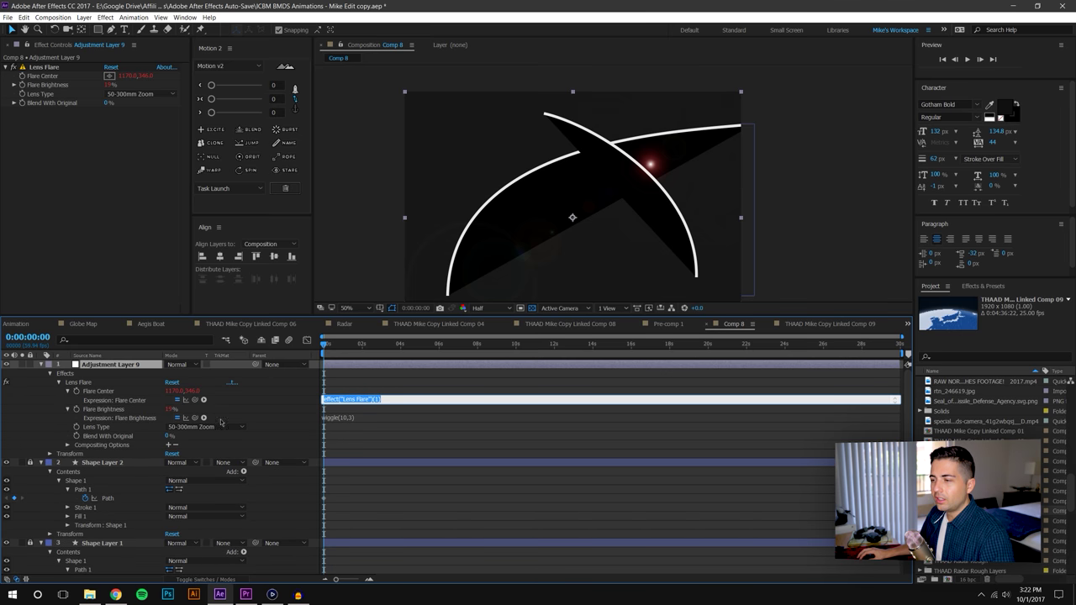
{"action": "left_click", "coordinate": [390, 436]}
{"action": "key", "text": "ctrl+z"}
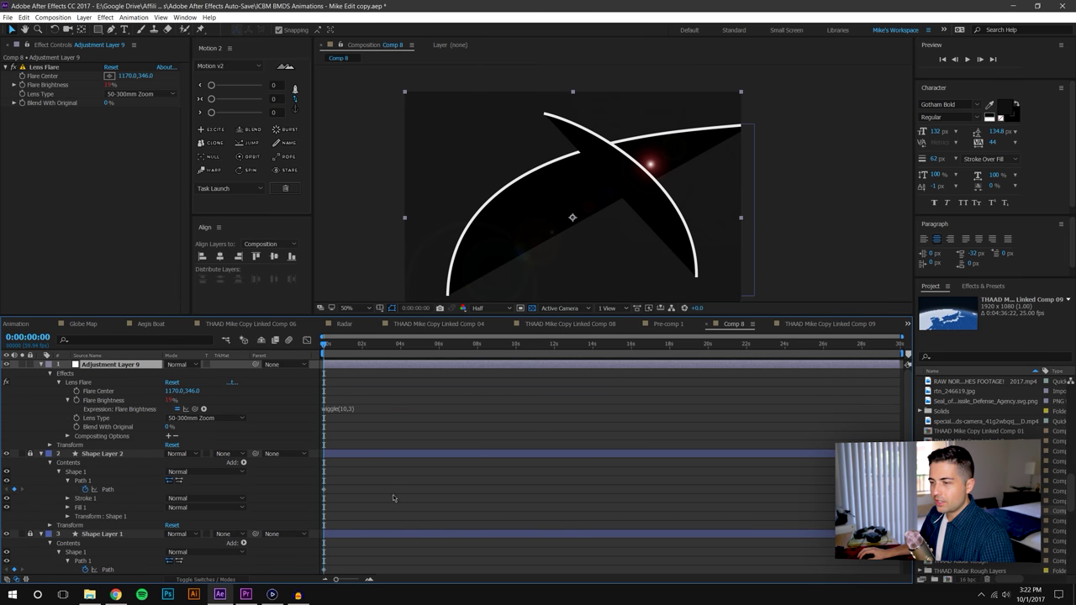
- Unlock Shape Layer 2 and Shape Layer 1 so their path keyframes can be selected
{"action": "left_click", "coordinate": [323, 491]}
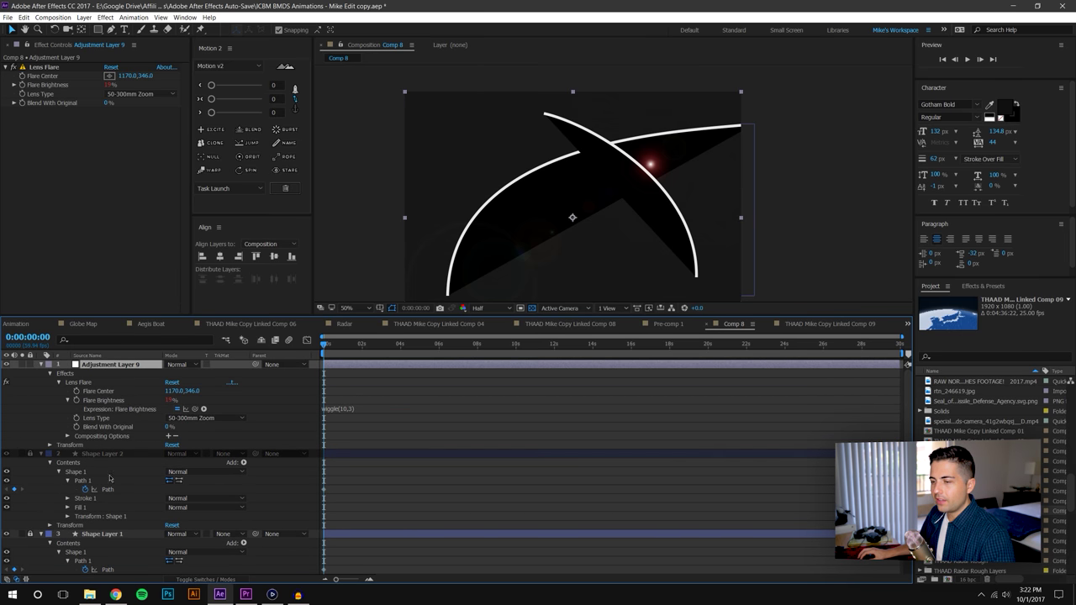
{"action": "left_click", "coordinate": [472, 225]}
{"action": "left_click", "coordinate": [7, 454]}
{"action": "left_click", "coordinate": [6, 453]}
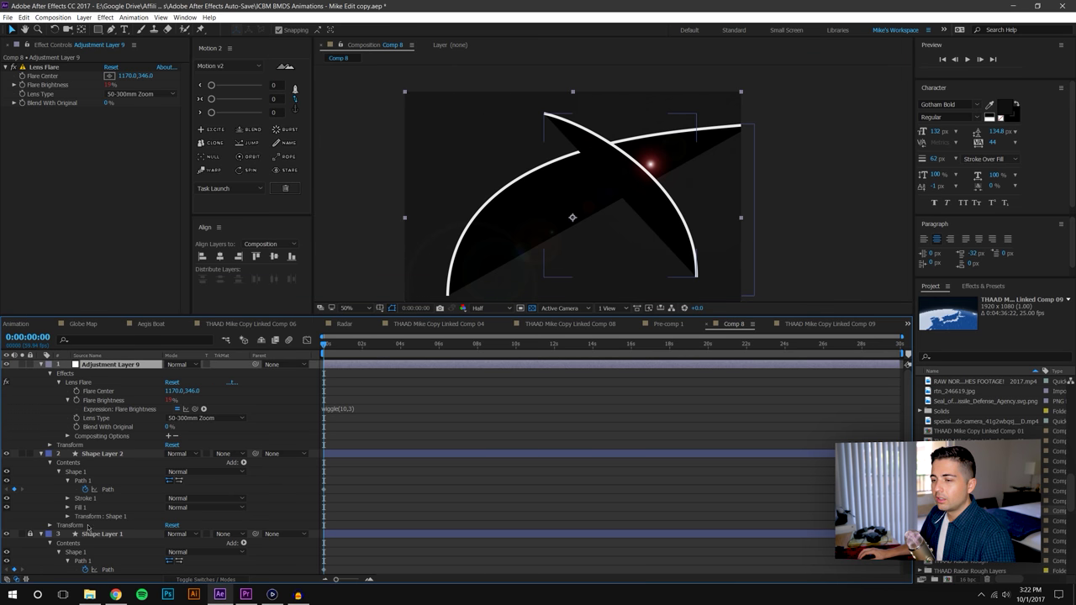
{"action": "left_click", "coordinate": [29, 534]}
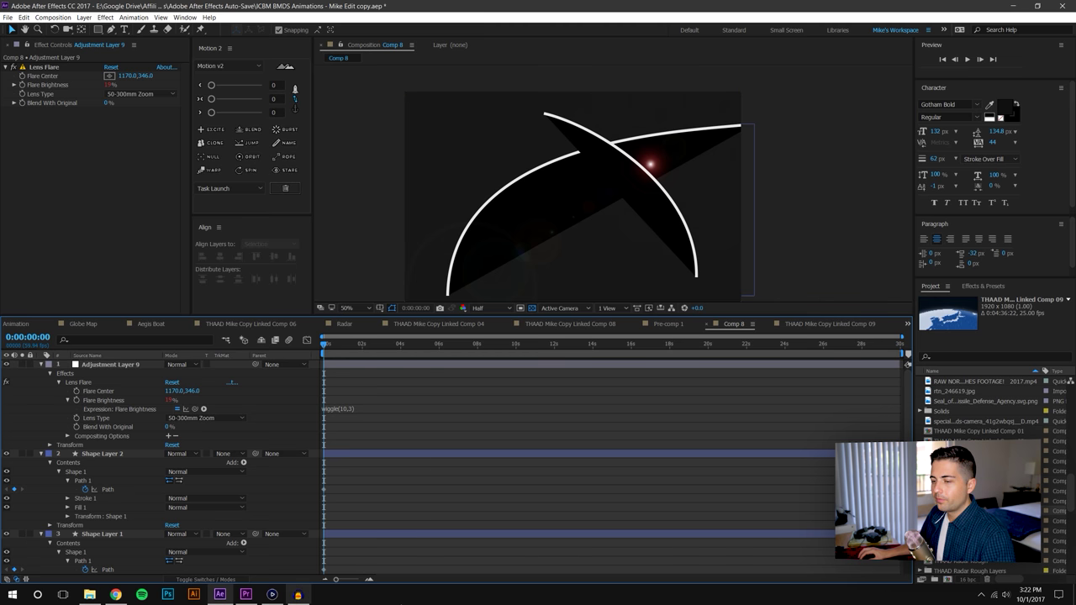
- Enable Flare Center keyframing, paste Shape Layer 1's path keyframe into it, and scrub to check the flare's motion
{"action": "left_click", "coordinate": [324, 570]}
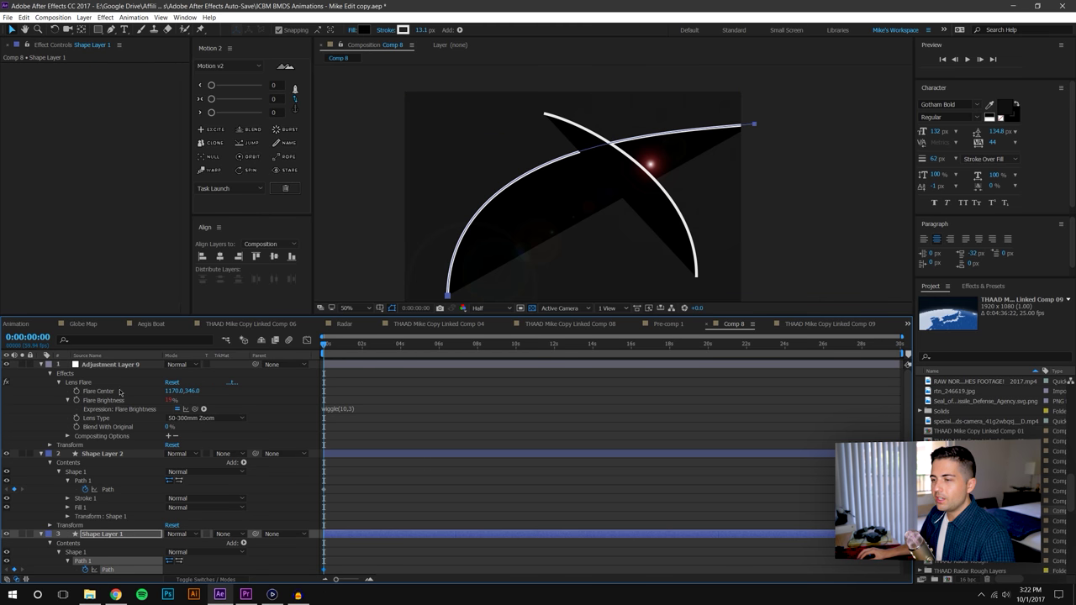
{"action": "left_click", "coordinate": [84, 392]}
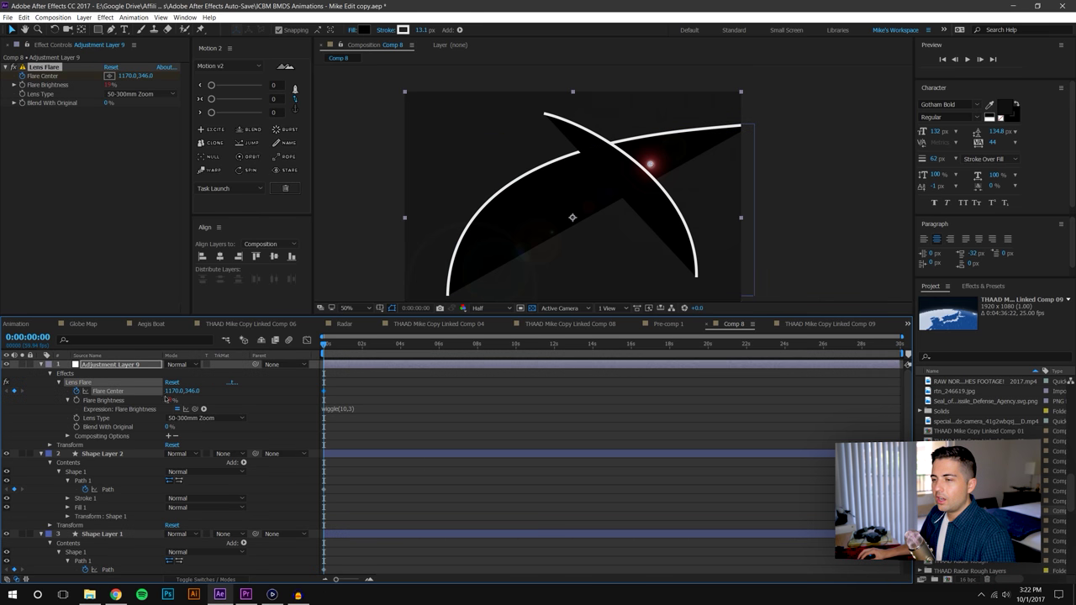
{"action": "key", "text": "ctrl+v"}
{"action": "mouse_move", "coordinate": [325, 347]}
{"action": "left_mouse_down"}
{"action": "mouse_move", "coordinate": [356, 343]}
{"action": "mouse_move", "coordinate": [345, 344]}
{"action": "left_mouse_up"}
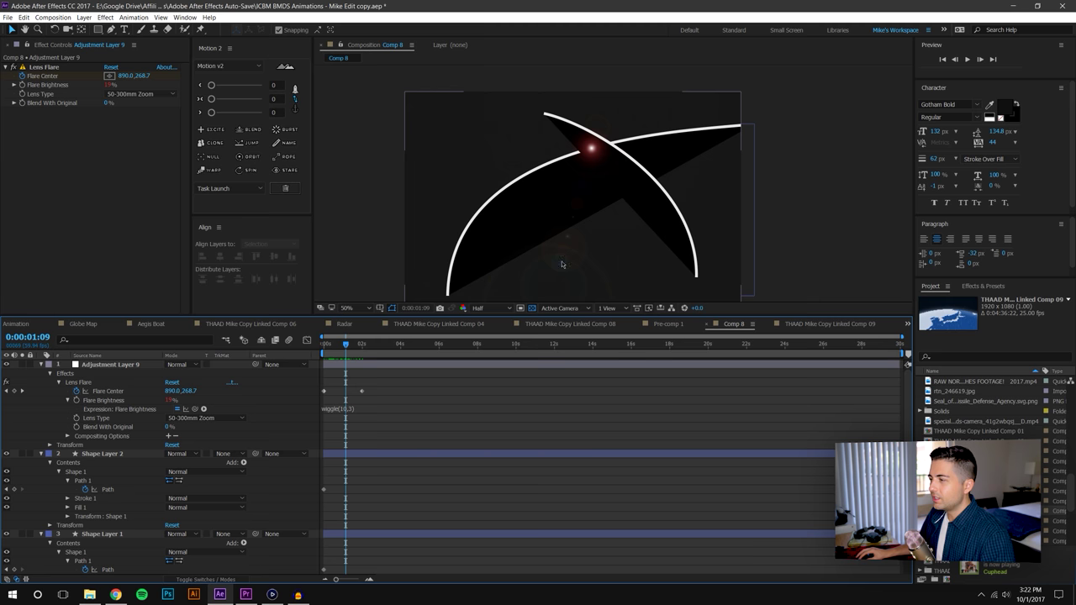
{"action": "scroll", "coordinate": [545, 273], "scroll_direction": "up", "scroll_amount": 2}
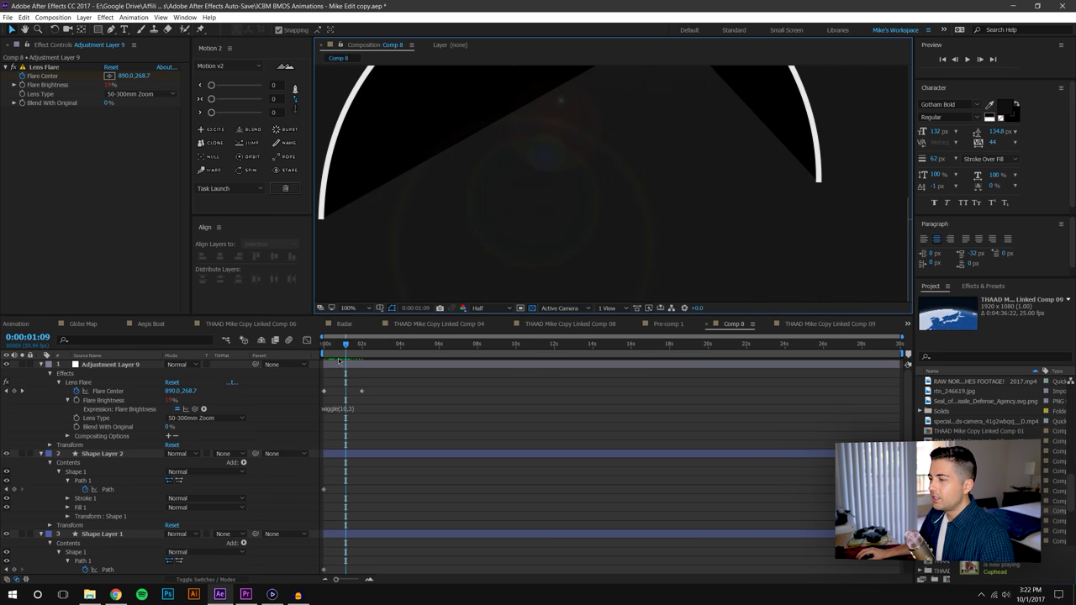
{"action": "left_click_drag", "start_coordinate": [340, 346], "coordinate": [379, 398]}
{"action": "scroll", "coordinate": [446, 310], "scroll_direction": "down", "scroll_amount": 2}
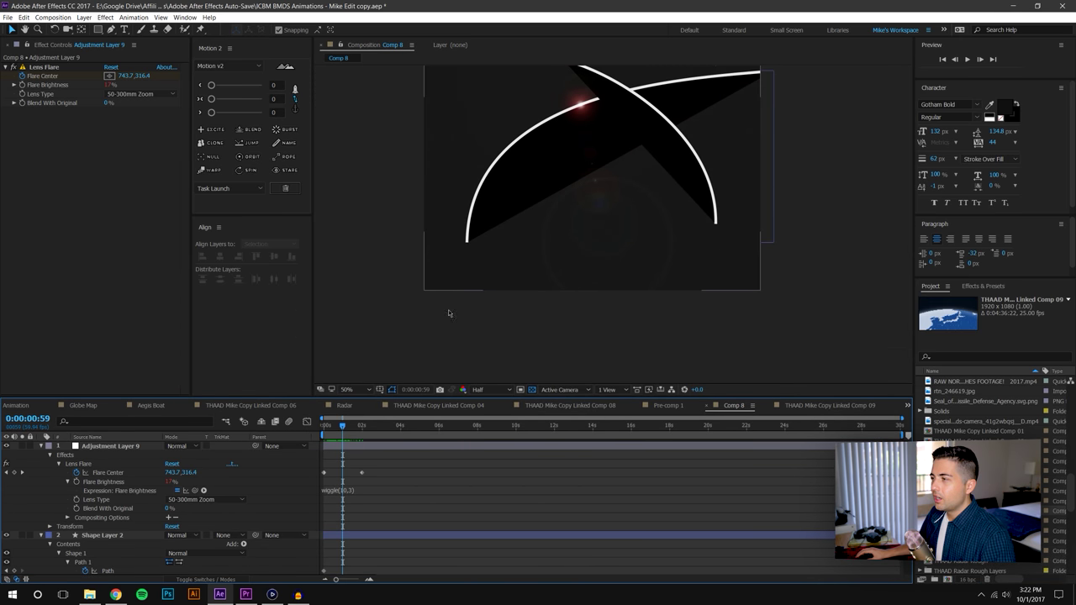
- Shift both Flare Center keyframes so the first sits at about one second, and scrub through the motion
{"action": "left_click_drag", "start_coordinate": [379, 471], "coordinate": [341, 472]}
{"action": "left_click", "coordinate": [360, 471]}
{"action": "left_click_drag", "start_coordinate": [343, 427], "coordinate": [340, 429]}
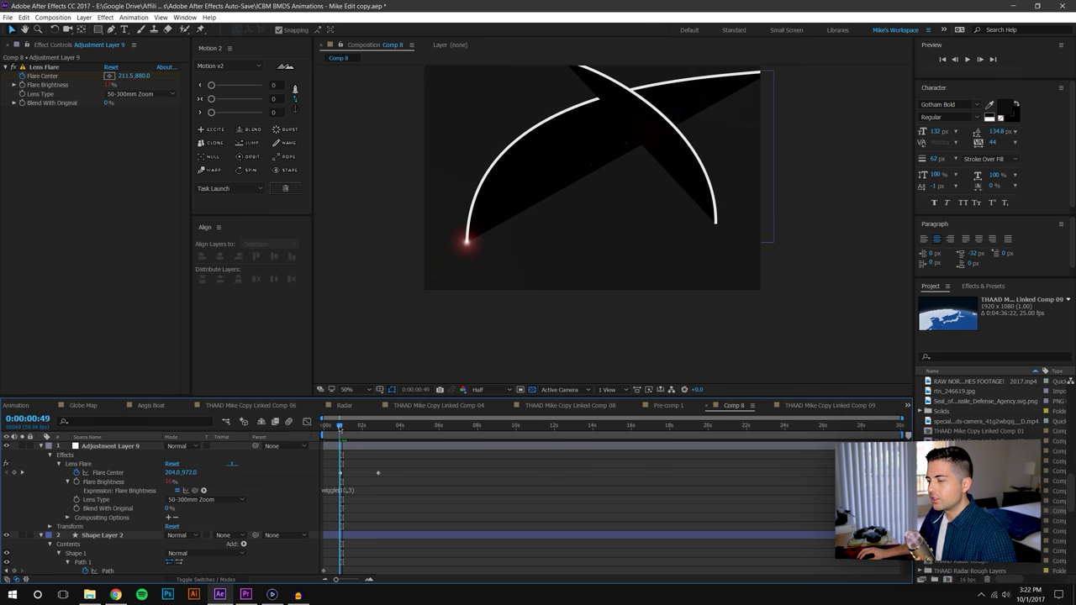
{"action": "left_click_drag", "start_coordinate": [339, 429], "coordinate": [352, 428]}
{"action": "left_click_drag", "start_coordinate": [507, 184], "coordinate": [504, 248]}
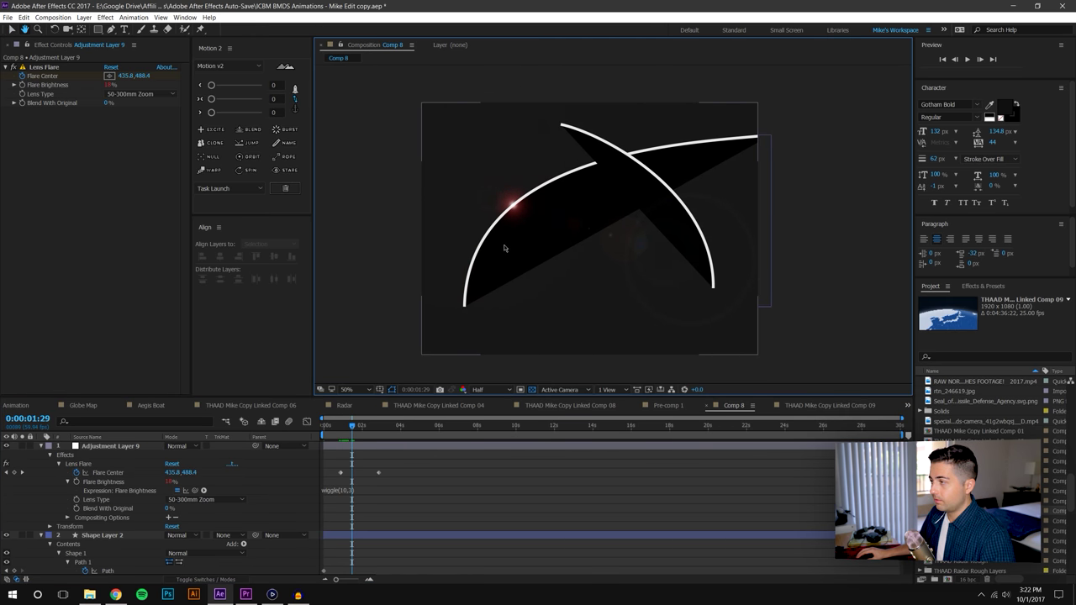
{"action": "key", "text": "v"}
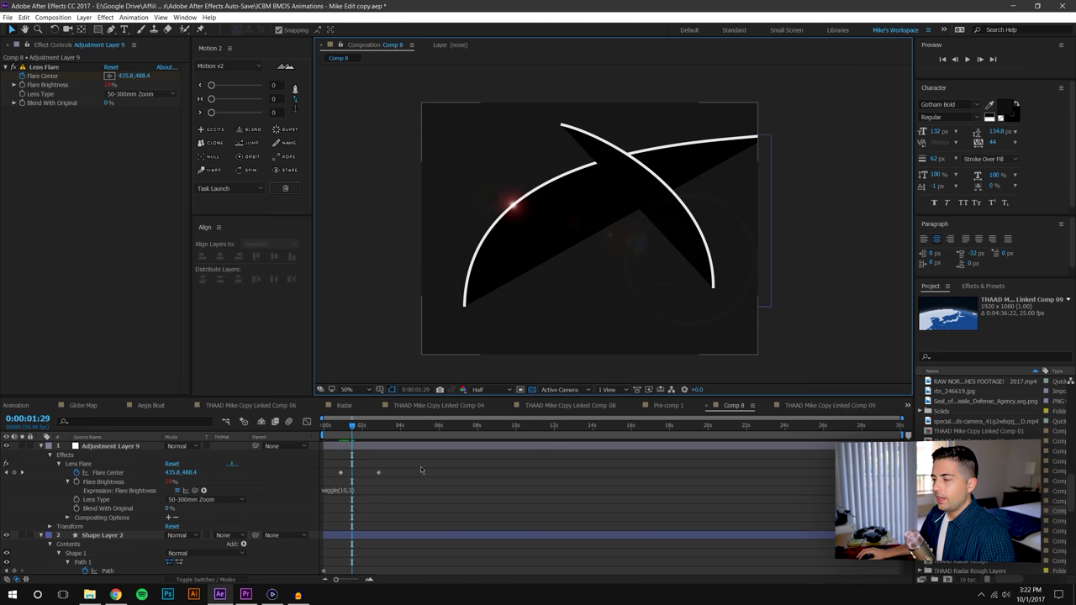
- Select both Flare Center keyframes and ease them with the first Motion v2 easing amount set to 41
{"action": "left_click_drag", "start_coordinate": [352, 462], "coordinate": [395, 476]}
{"action": "left_click", "coordinate": [296, 558]}
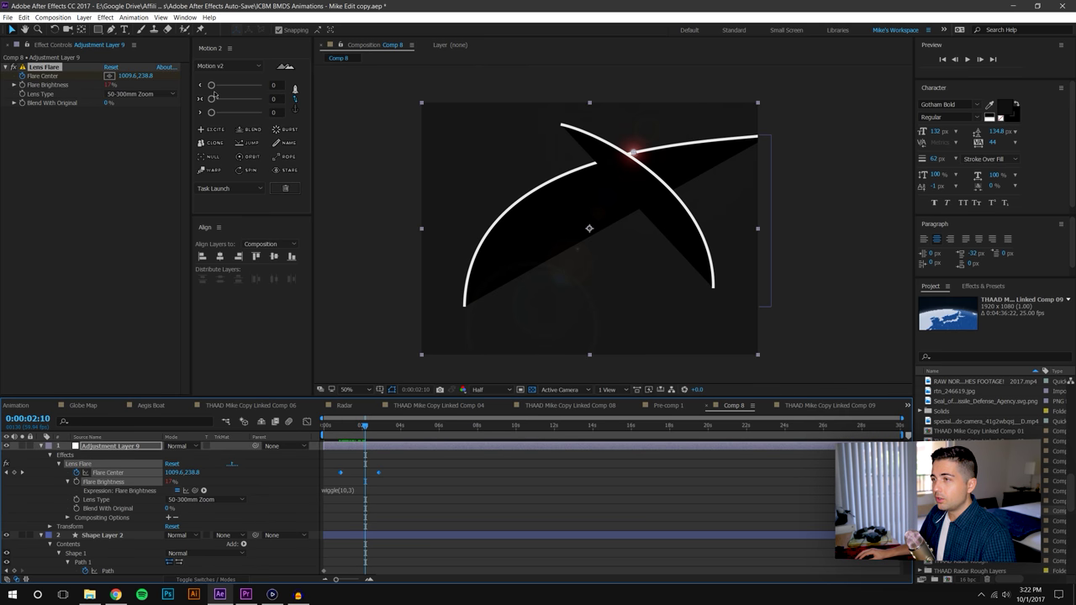
{"action": "left_click_drag", "start_coordinate": [211, 85], "coordinate": [224, 86]}
- Lengthen the first Flare Center keyframe's outgoing handle slightly in the speed graph and preview the motion
{"action": "left_click", "coordinate": [305, 422]}
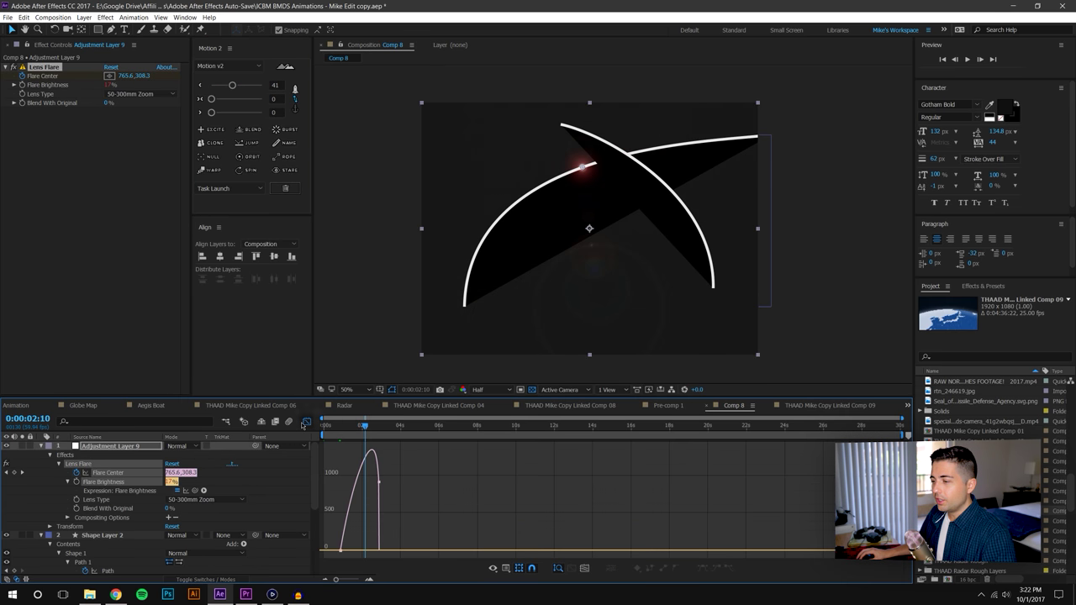
{"action": "left_click", "coordinate": [375, 455]}
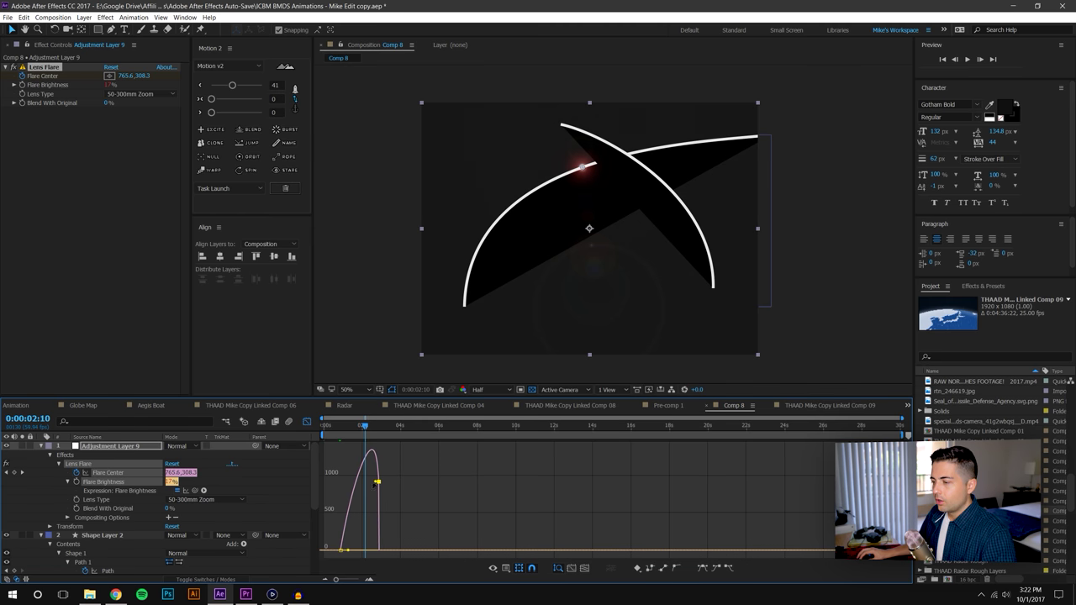
{"action": "left_click_drag", "start_coordinate": [348, 551], "coordinate": [351, 551]}
{"action": "left_click", "coordinate": [338, 429]}
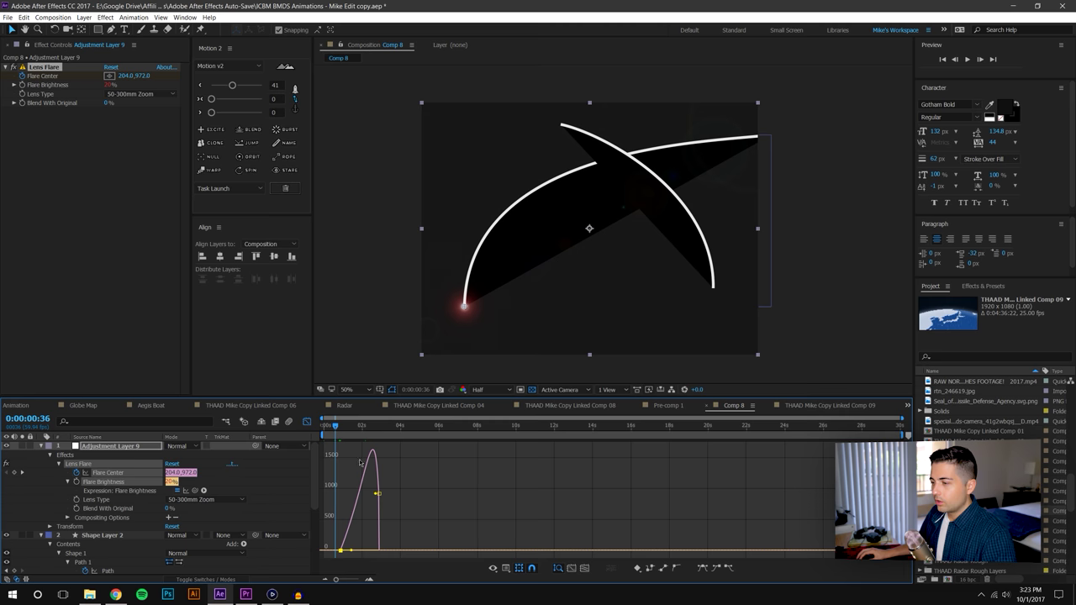
{"action": "left_click", "coordinate": [967, 59]}
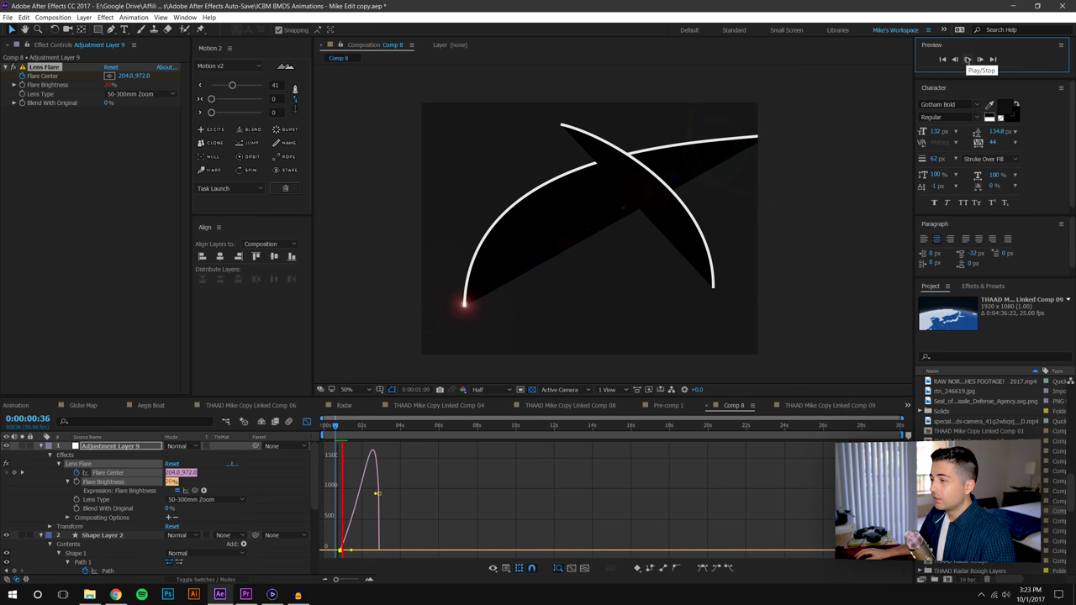
{"action": "left_click", "coordinate": [296, 451]}
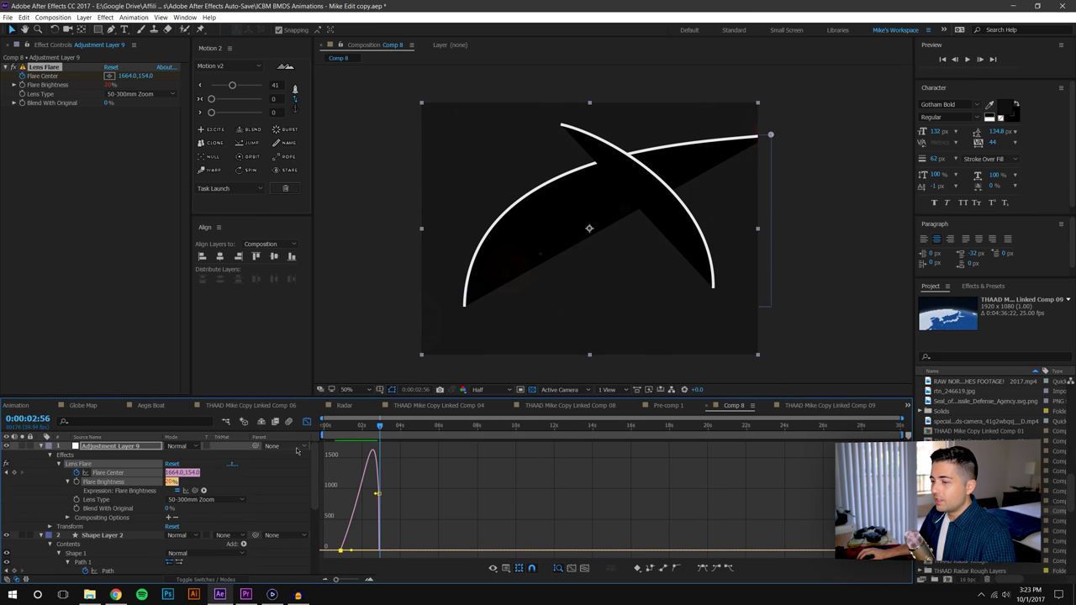
- Return to the keyframe view, move the last Flare Center keyframe to about 8.5 seconds, and preview the slower flight
{"action": "left_click", "coordinate": [308, 421]}
{"action": "left_click", "coordinate": [454, 490]}
{"action": "left_click_drag", "start_coordinate": [380, 473], "coordinate": [487, 474]}
{"action": "left_click", "coordinate": [454, 458]}
{"action": "left_click", "coordinate": [341, 427]}
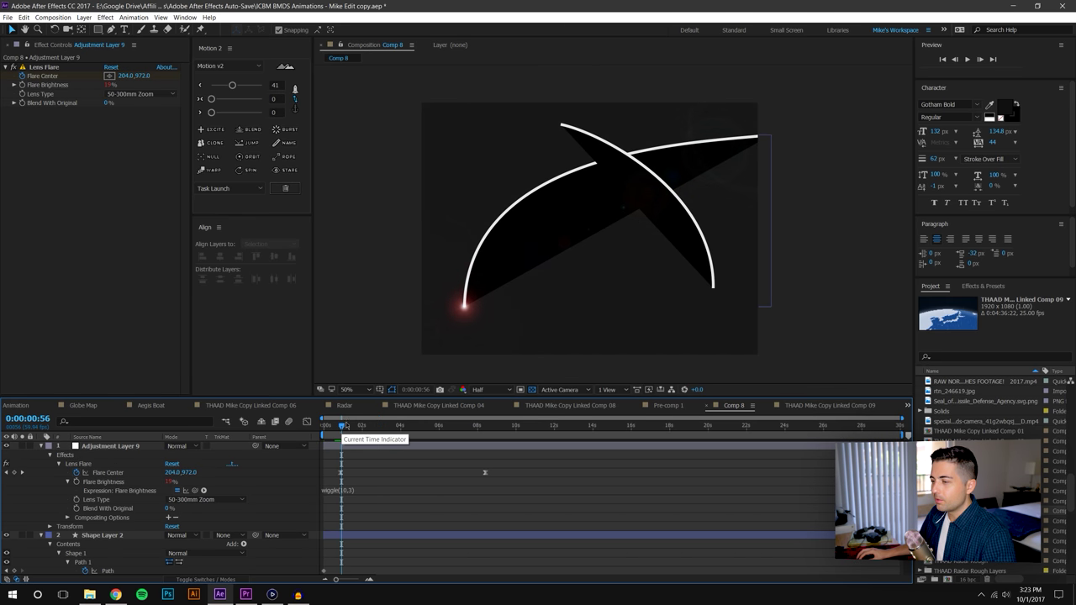
{"action": "left_click", "coordinate": [967, 59]}
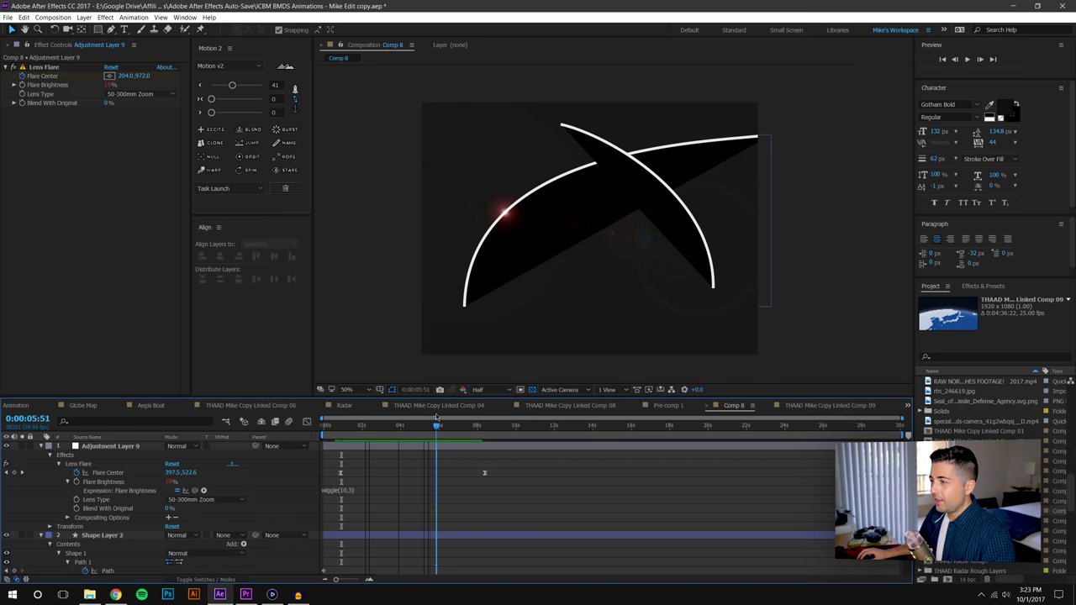
- Stop the preview, duplicate the lens-flare adjustment layer, and enlarge the timeline area to show the shape layers' paths
{"action": "key", "text": "space"}
{"action": "key", "text": "ctrl+d"}
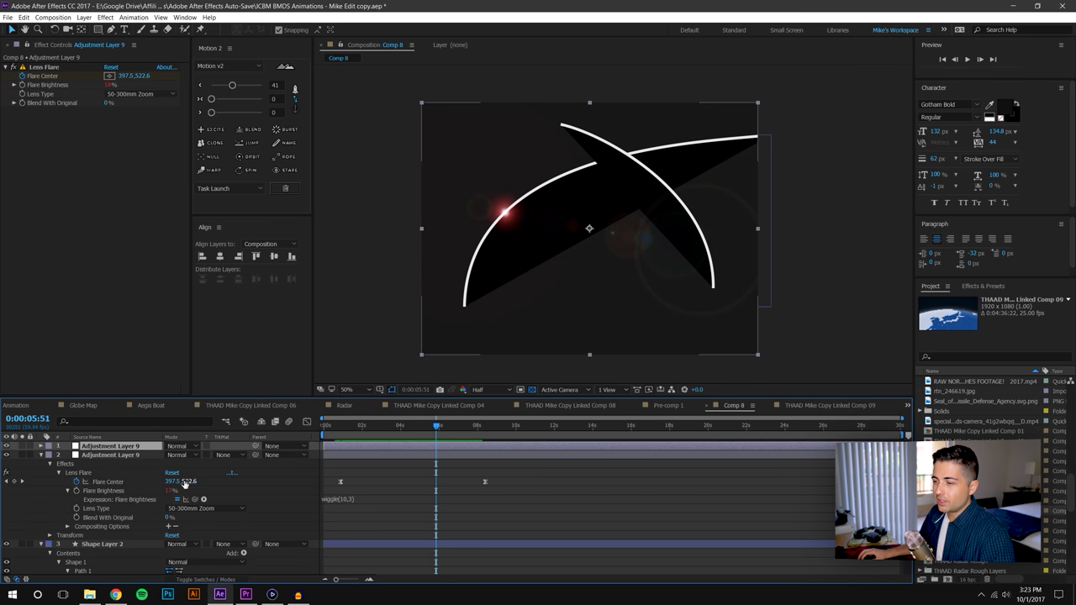
{"action": "left_click_drag", "start_coordinate": [105, 397], "coordinate": [114, 269]}
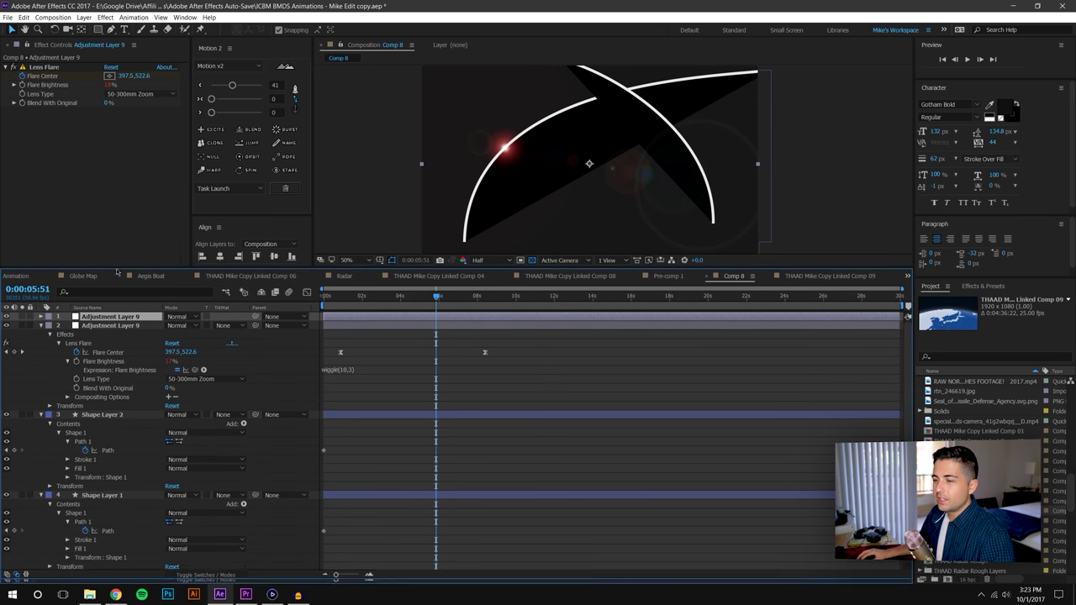
- Copy Shape Layer 2's Path keyframe and paste it into the duplicate adjustment layer's Flare Center at the current time
{"action": "left_click", "coordinate": [321, 451]}
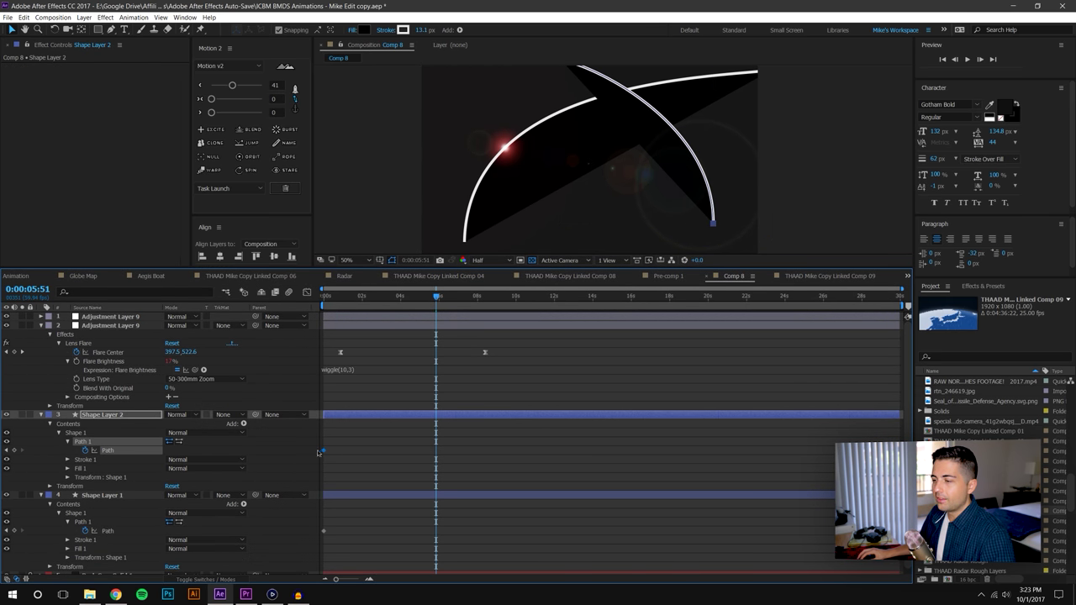
{"action": "left_click", "coordinate": [97, 317]}
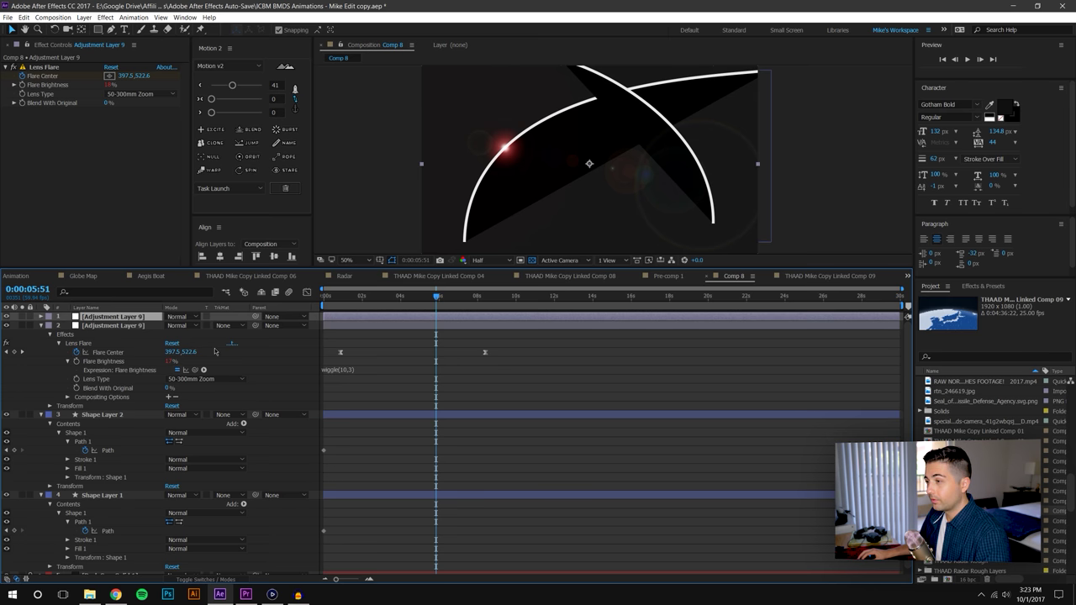
{"action": "key", "text": "u"}
{"action": "left_click", "coordinate": [100, 335]}
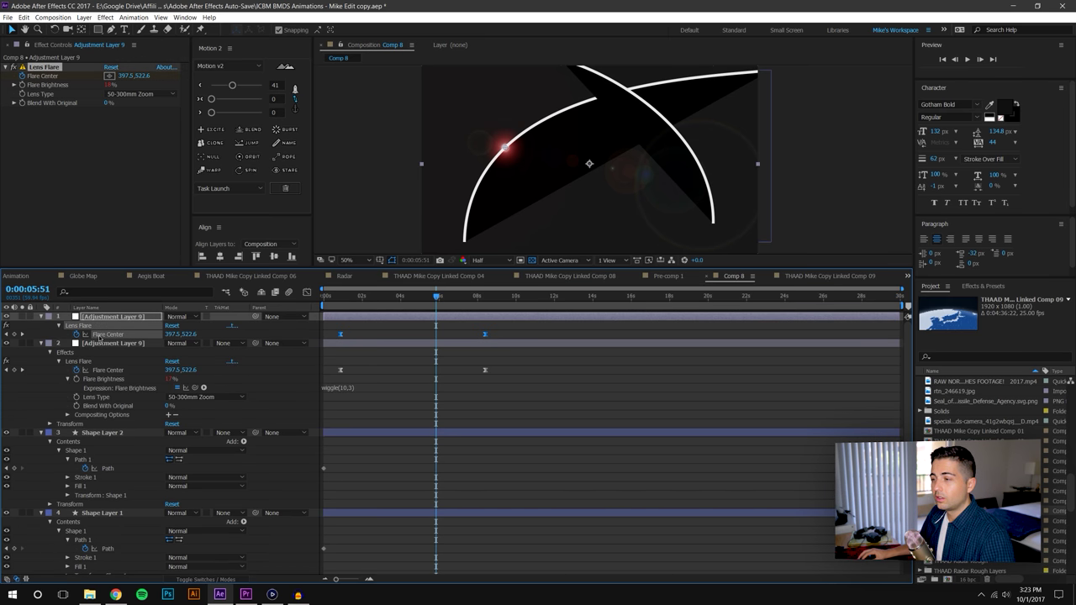
{"action": "key", "text": "ctrl+v"}
- Delete the duplicate's original Flare Center keyframes and move the last pasted keyframe to 0:00:08:26, level with the other flare's end
{"action": "left_click_drag", "start_coordinate": [327, 326], "coordinate": [347, 348]}
{"action": "key", "text": "Delete"}
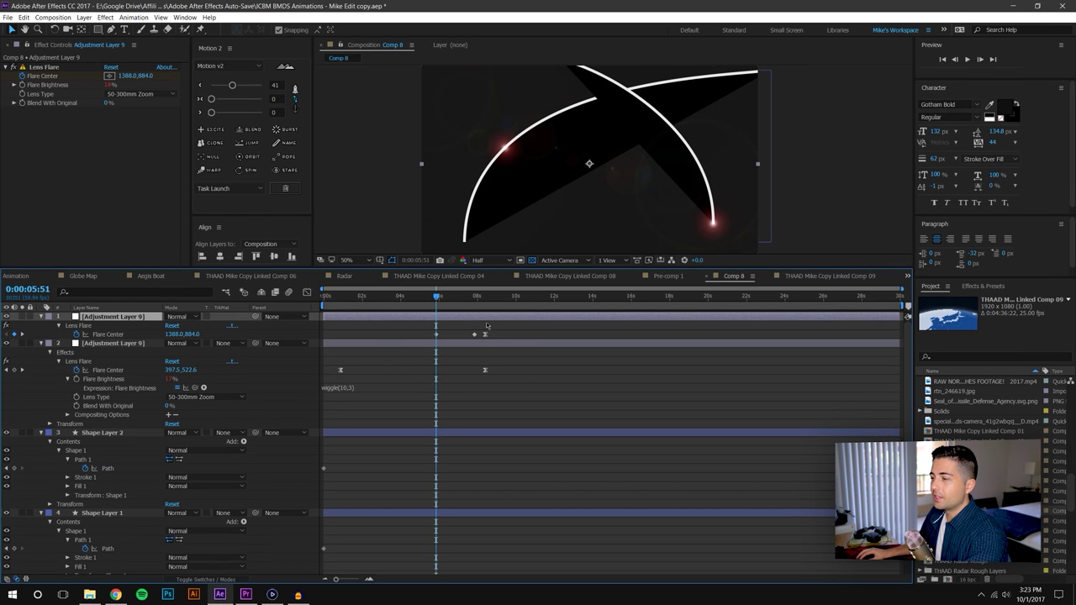
{"action": "left_click_drag", "start_coordinate": [480, 328], "coordinate": [499, 347]}
{"action": "key", "text": "Delete"}
{"action": "left_click_drag", "start_coordinate": [488, 300], "coordinate": [485, 299]}
{"action": "left_click_drag", "start_coordinate": [474, 334], "coordinate": [485, 338]}
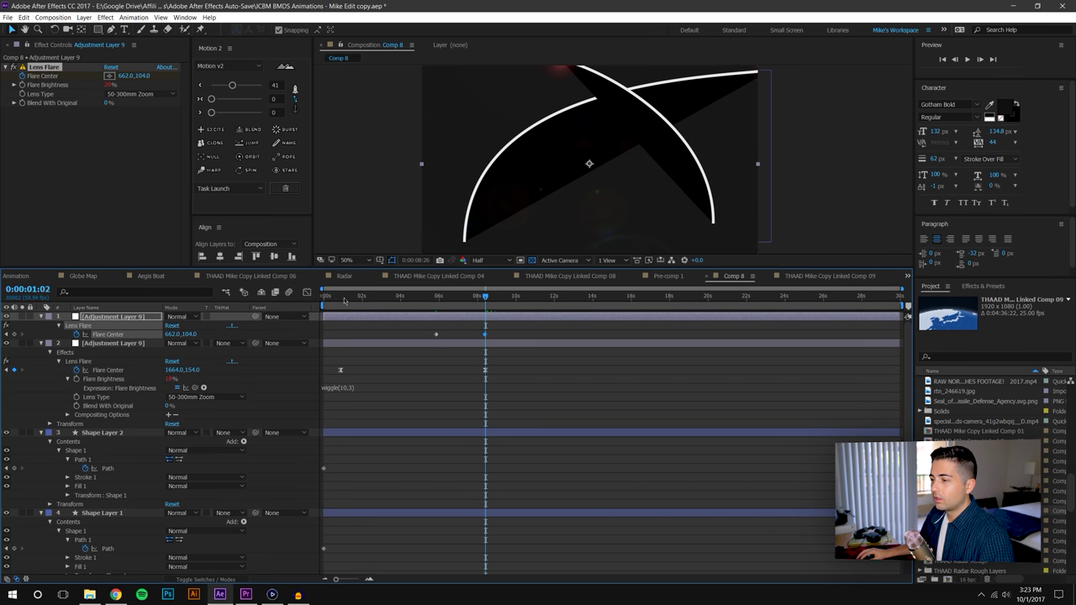
- Move the duplicate's first Flare Center keyframe to 0:00:00:53 and ease both keyframes with the first Motion v2 amount at 41
{"action": "left_click", "coordinate": [341, 298]}
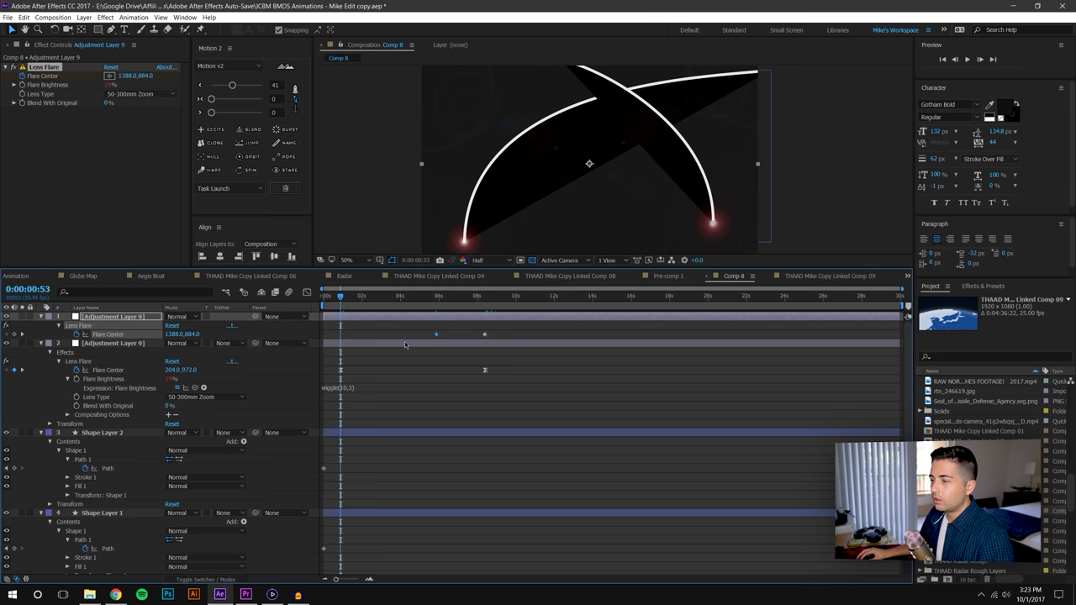
{"action": "left_click_drag", "start_coordinate": [348, 361], "coordinate": [515, 343]}
{"action": "left_click", "coordinate": [233, 85]}
{"action": "left_click", "coordinate": [373, 413]}
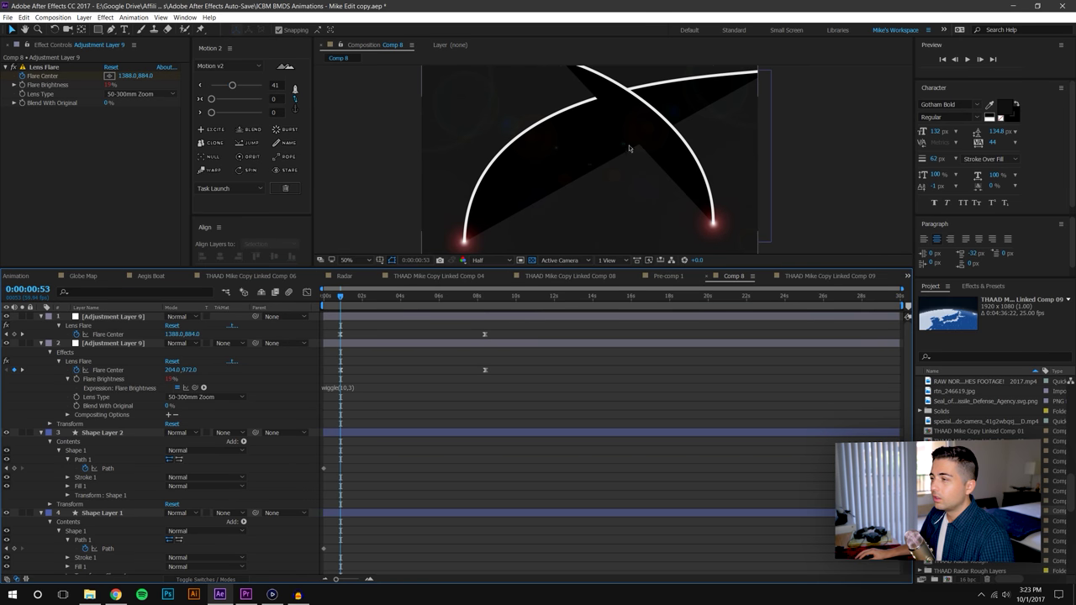
- Lengthen the outgoing handle of the duplicate's first Flare Center keyframe in the speed graph, then return to the keyframe view
{"action": "left_click", "coordinate": [304, 292]}
{"action": "left_click", "coordinate": [341, 541]}
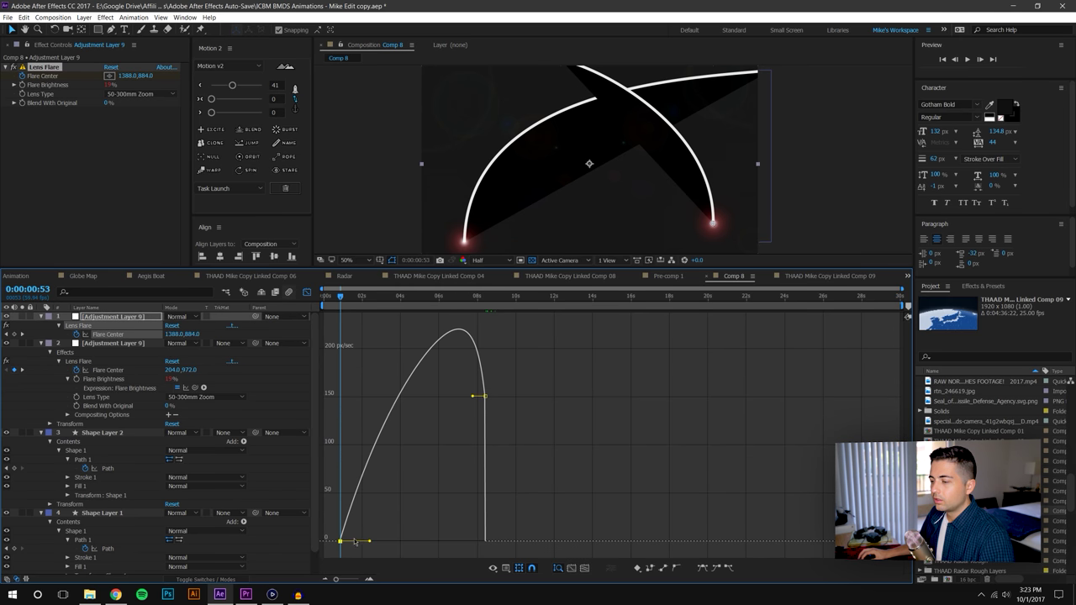
{"action": "left_click_drag", "start_coordinate": [369, 542], "coordinate": [385, 541]}
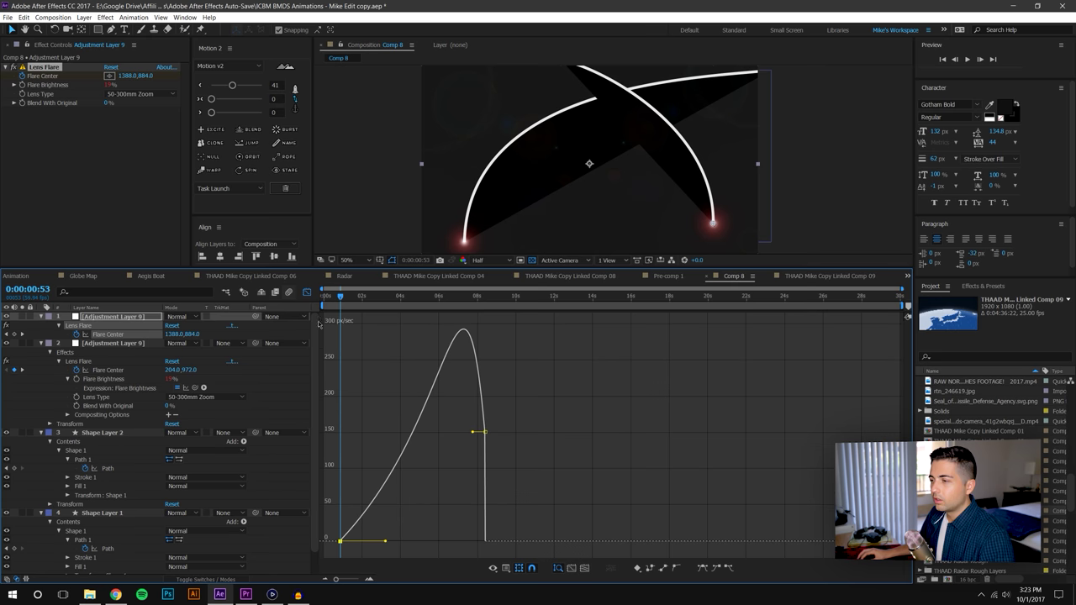
{"action": "left_click", "coordinate": [306, 293]}
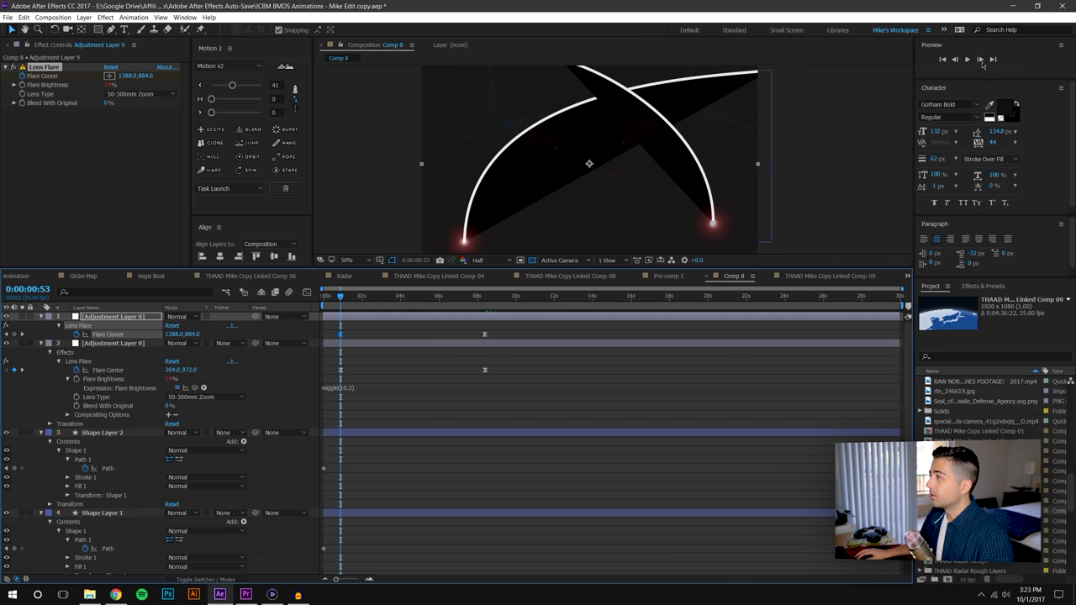
- Preview both flares, try shifting the duplicate's Flare Center keyframes to about 2.6 and 10.2 seconds, and scrub through the motion
{"action": "left_click", "coordinate": [968, 60]}
{"action": "key", "text": "comma"}
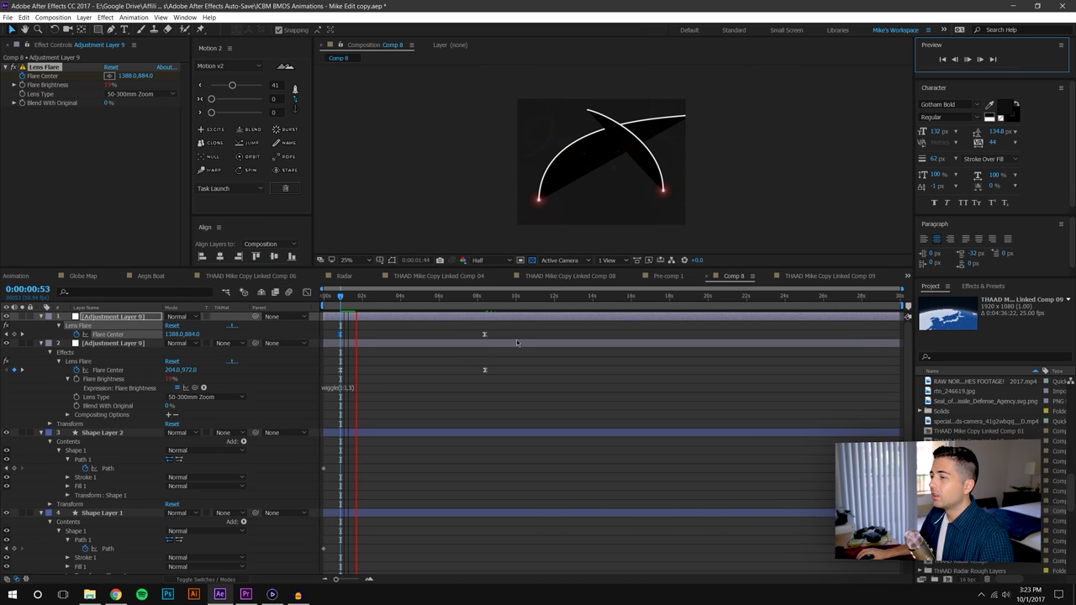
{"action": "left_click_drag", "start_coordinate": [333, 330], "coordinate": [520, 337]}
{"action": "left_click", "coordinate": [553, 207]}
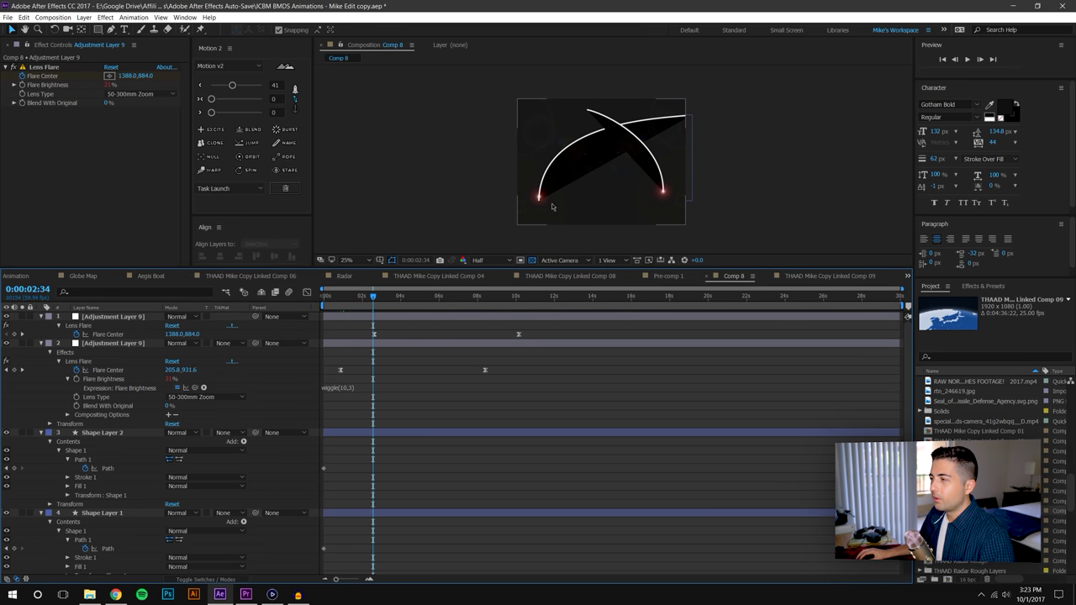
{"action": "left_click_drag", "start_coordinate": [352, 299], "coordinate": [461, 300]}
- Shift the duplicate's two Flare Center keyframes earlier until the flares meet at the path crossing at 0:00:07:28, and preview the motion
{"action": "left_click_drag", "start_coordinate": [527, 328], "coordinate": [365, 336]}
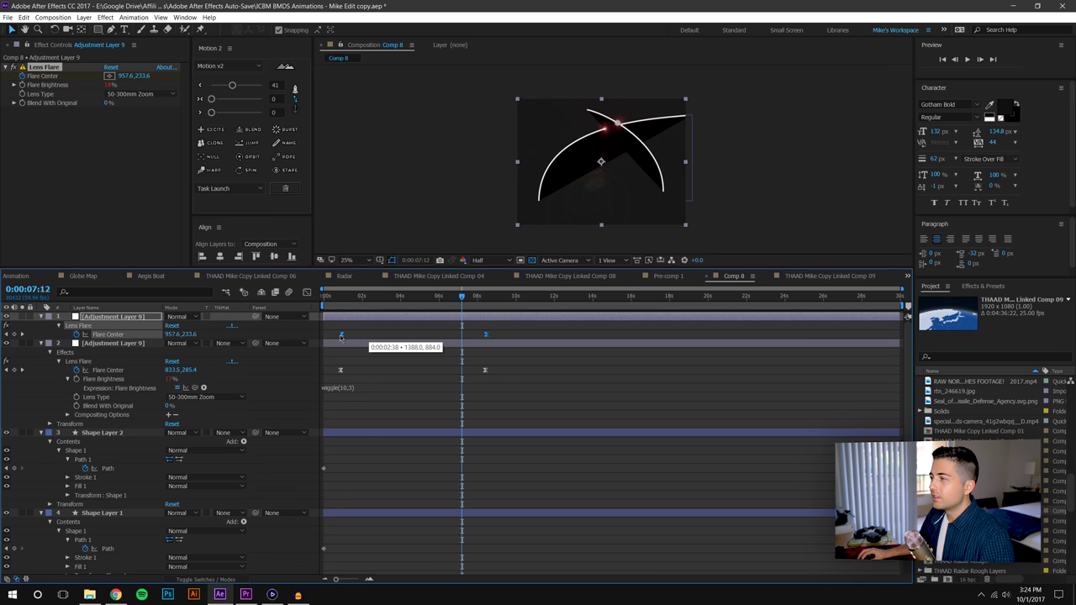
{"action": "left_click_drag", "start_coordinate": [344, 338], "coordinate": [342, 337]}
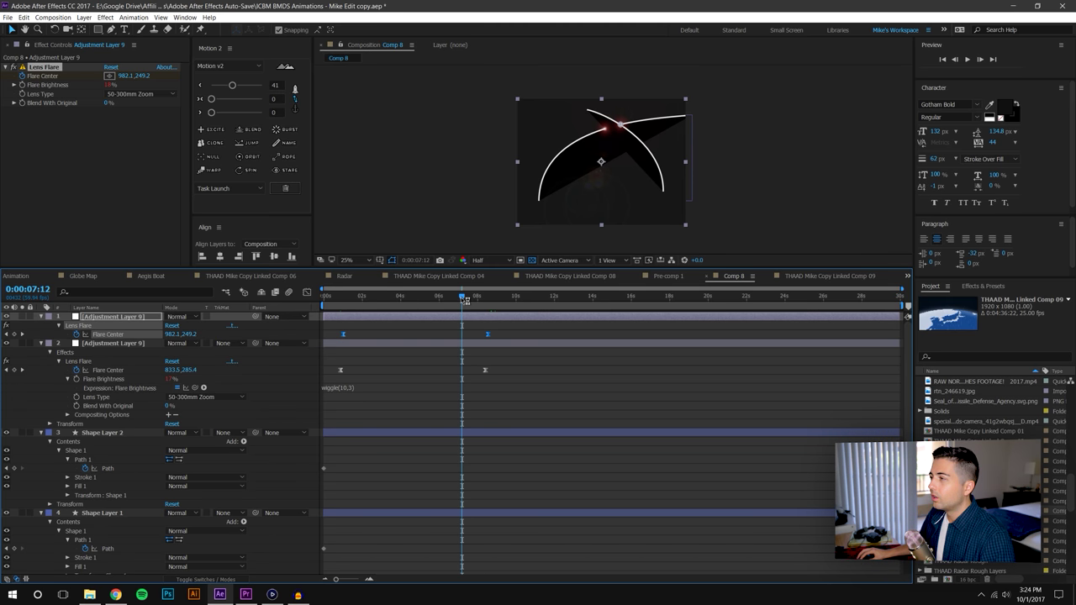
{"action": "left_click_drag", "start_coordinate": [465, 299], "coordinate": [466, 299]}
{"action": "scroll", "coordinate": [620, 148], "scroll_direction": "up", "scroll_amount": 1}
{"action": "left_click_drag", "start_coordinate": [608, 143], "coordinate": [568, 207]}
{"action": "scroll", "coordinate": [584, 180], "scroll_direction": "up", "scroll_amount": 1}
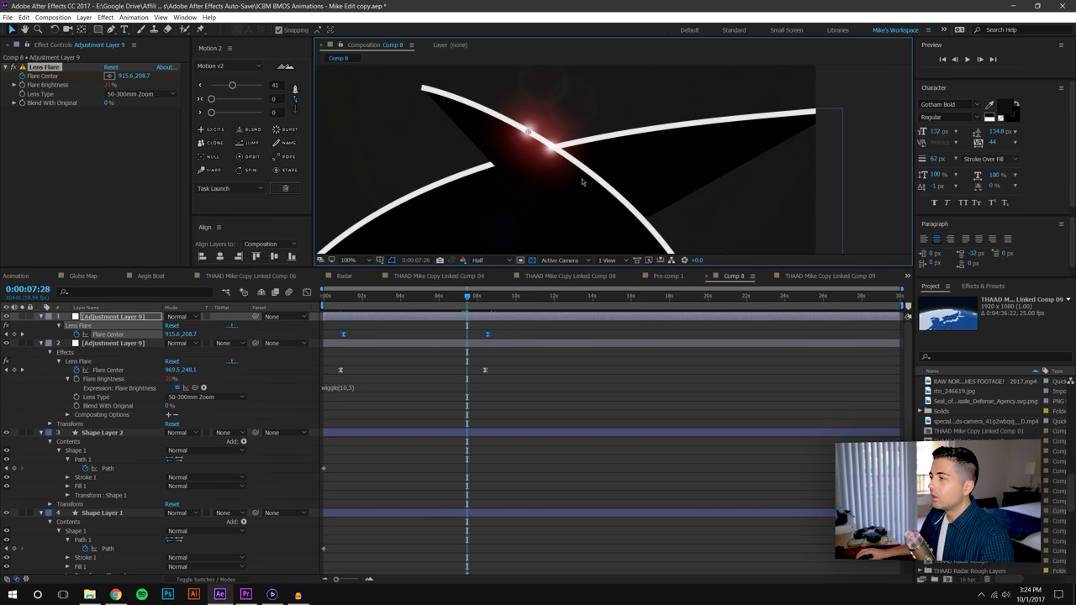
{"action": "left_click_drag", "start_coordinate": [331, 330], "coordinate": [492, 337]}
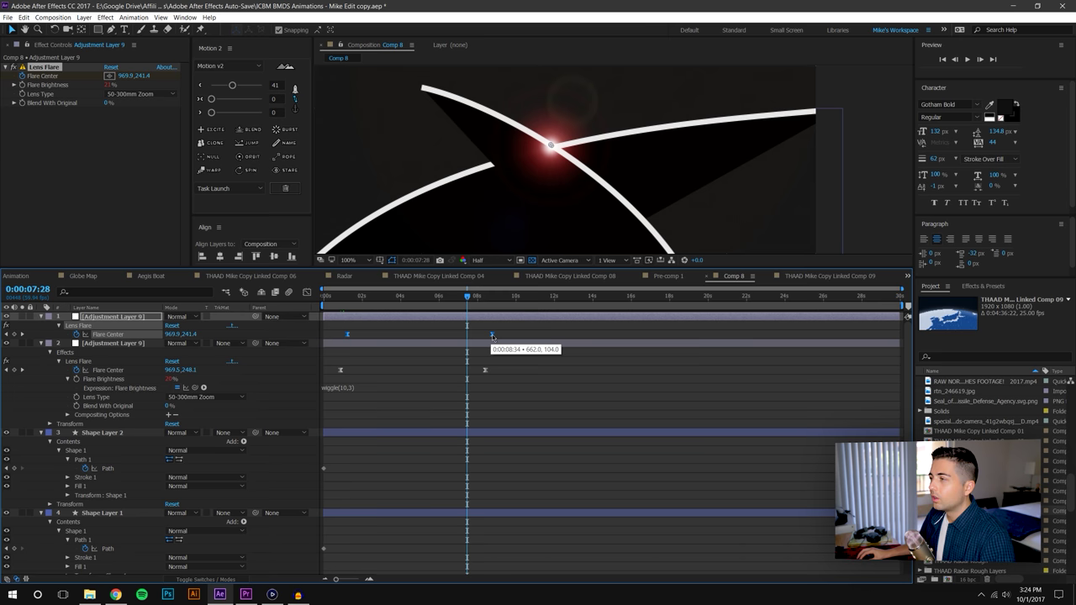
{"action": "left_click", "coordinate": [497, 388]}
{"action": "left_click", "coordinate": [333, 298]}
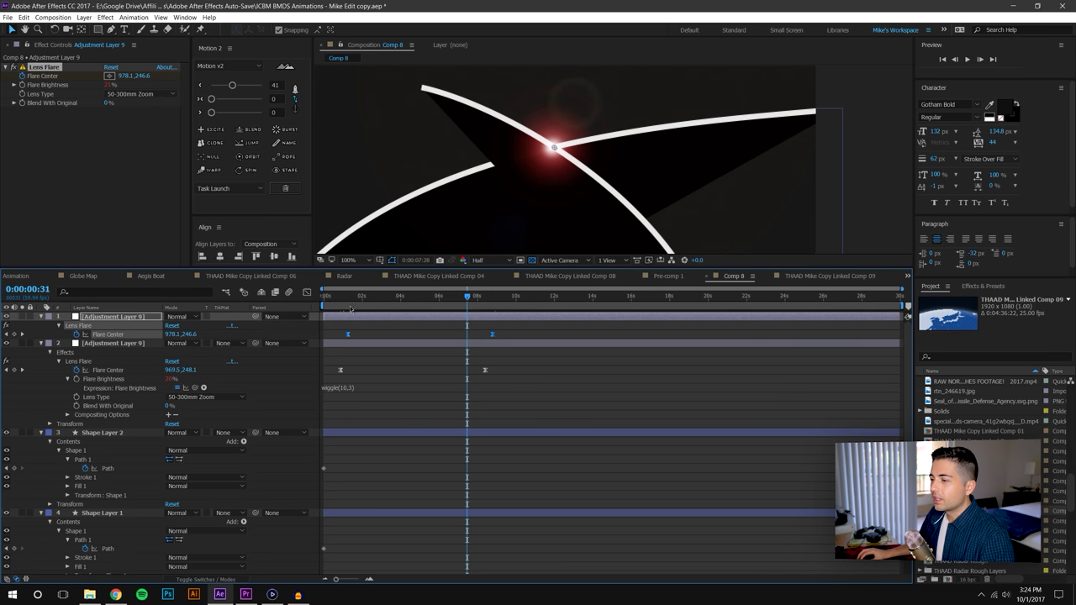
{"action": "scroll", "coordinate": [612, 151], "scroll_direction": "down", "scroll_amount": 4}
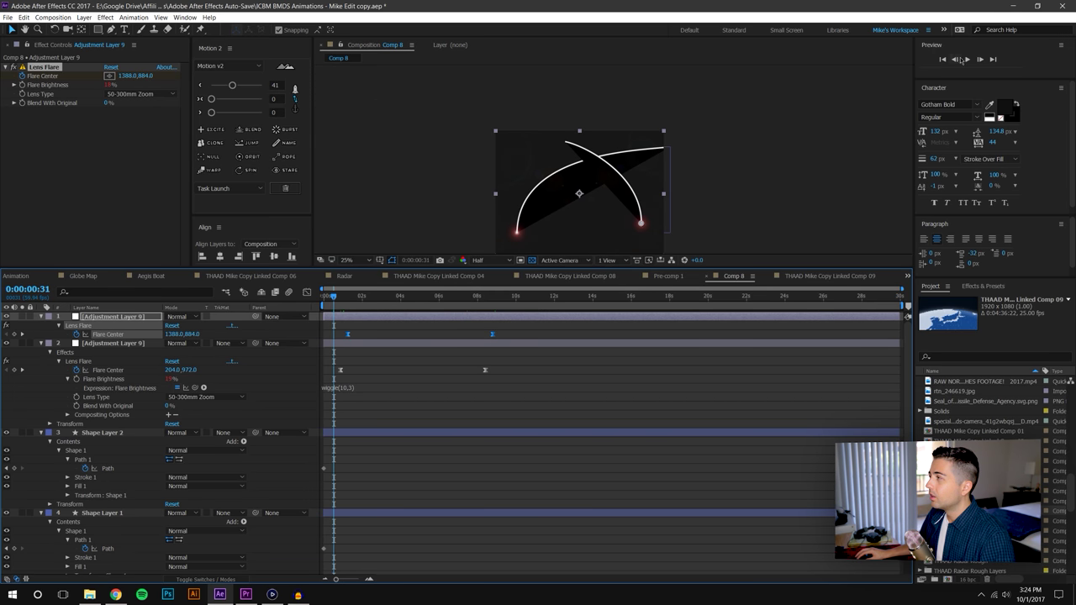
{"action": "left_click", "coordinate": [967, 59]}
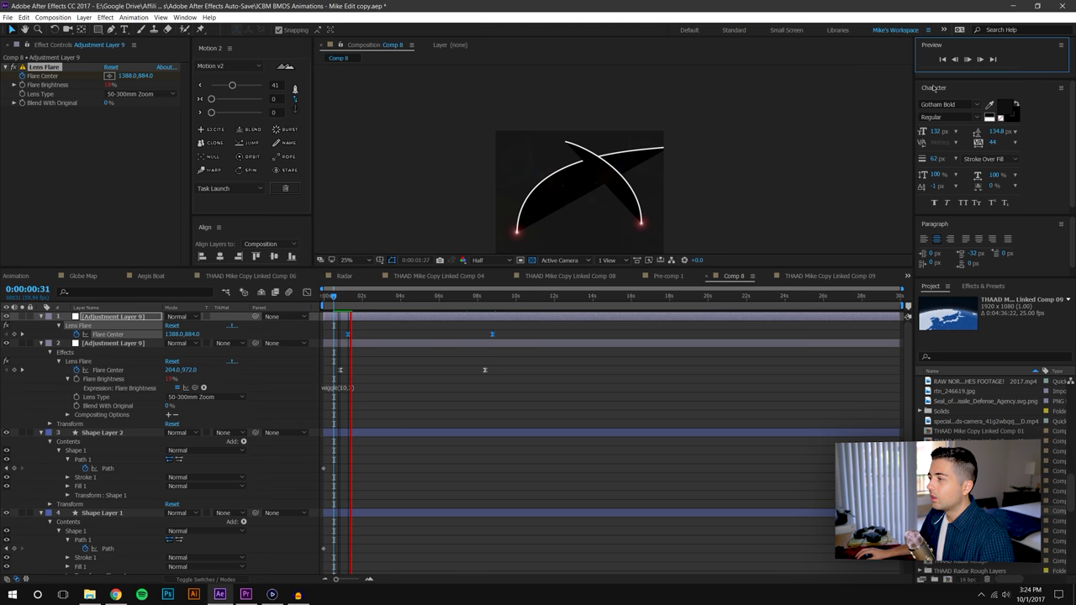
- Move the duplicate's last Flare Center keyframe to about 8.4 seconds and the first to about 3.3 seconds, and preview the faster flight
{"action": "left_click", "coordinate": [503, 296]}
{"action": "left_click", "coordinate": [485, 327]}
{"action": "left_click", "coordinate": [491, 335]}
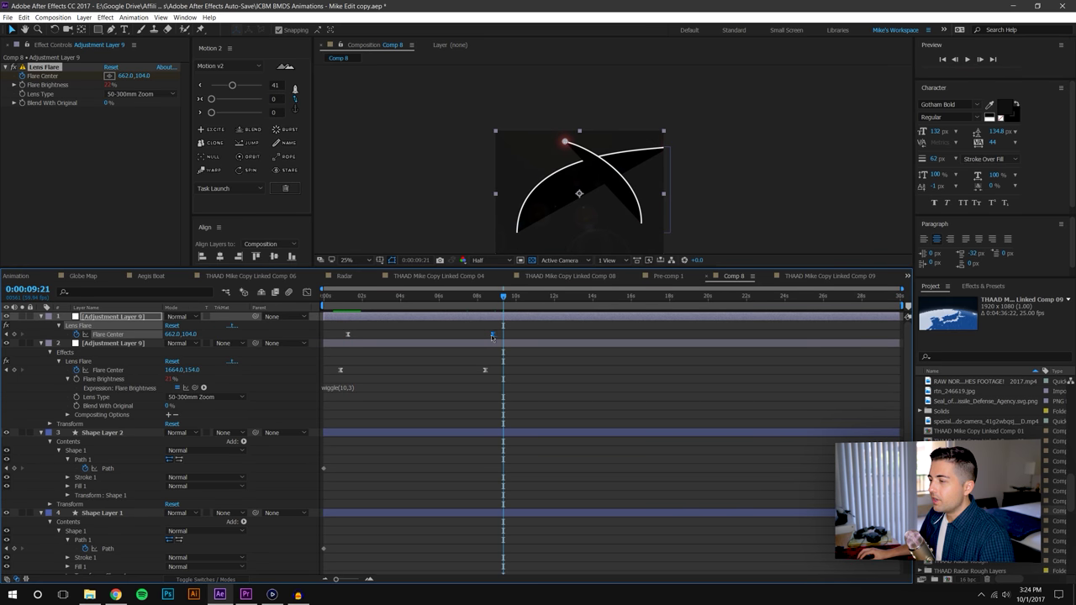
{"action": "left_click_drag", "start_coordinate": [349, 302], "coordinate": [466, 287]}
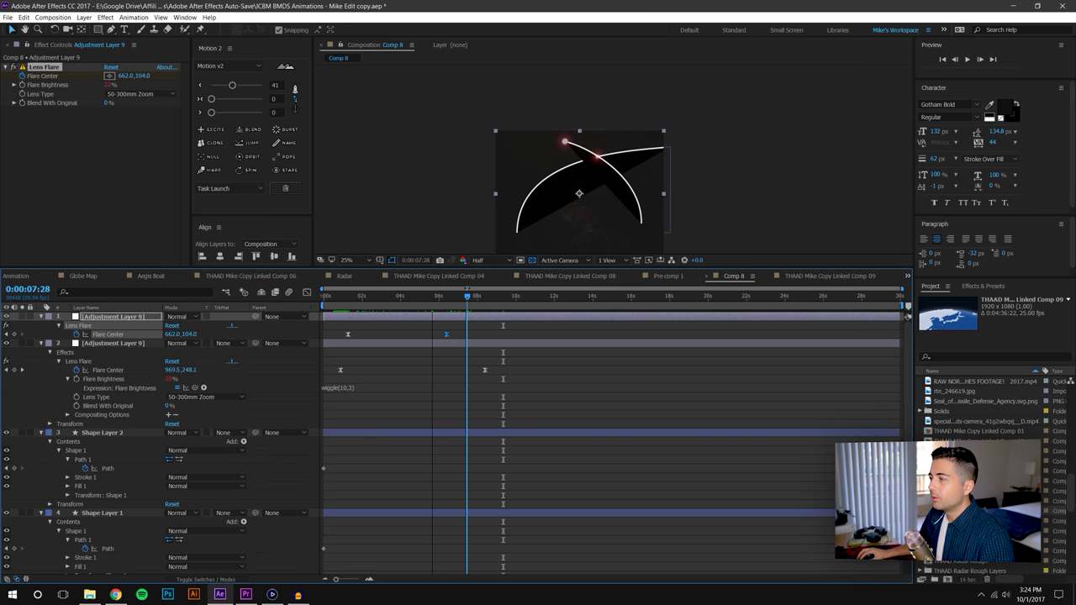
{"action": "left_click_drag", "start_coordinate": [343, 329], "coordinate": [486, 332]}
{"action": "left_click", "coordinate": [967, 60]}
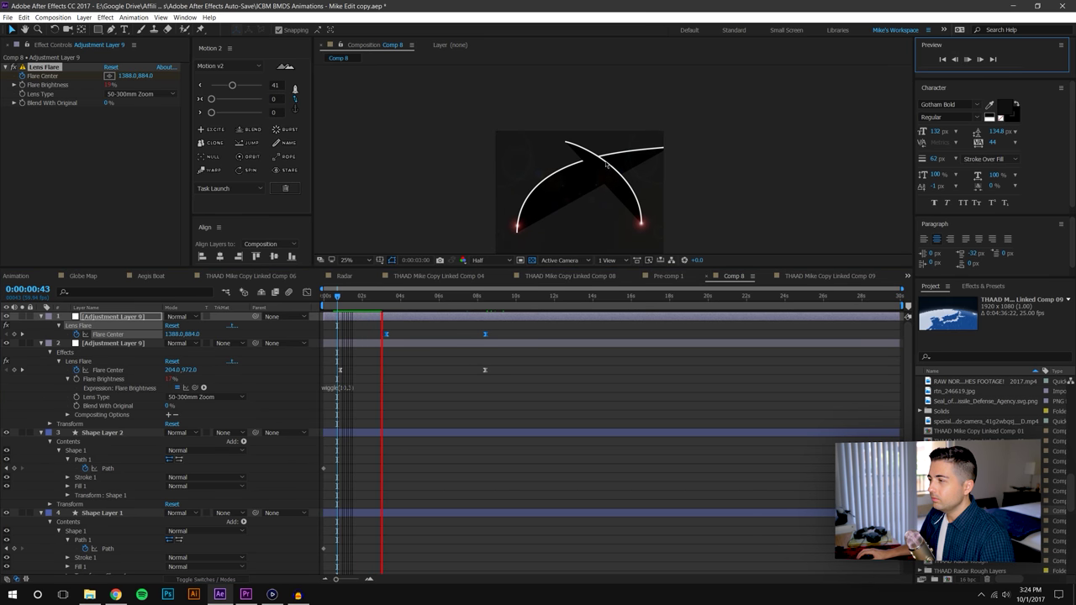
{"action": "scroll", "coordinate": [578, 196], "scroll_direction": "up", "scroll_amount": 2}
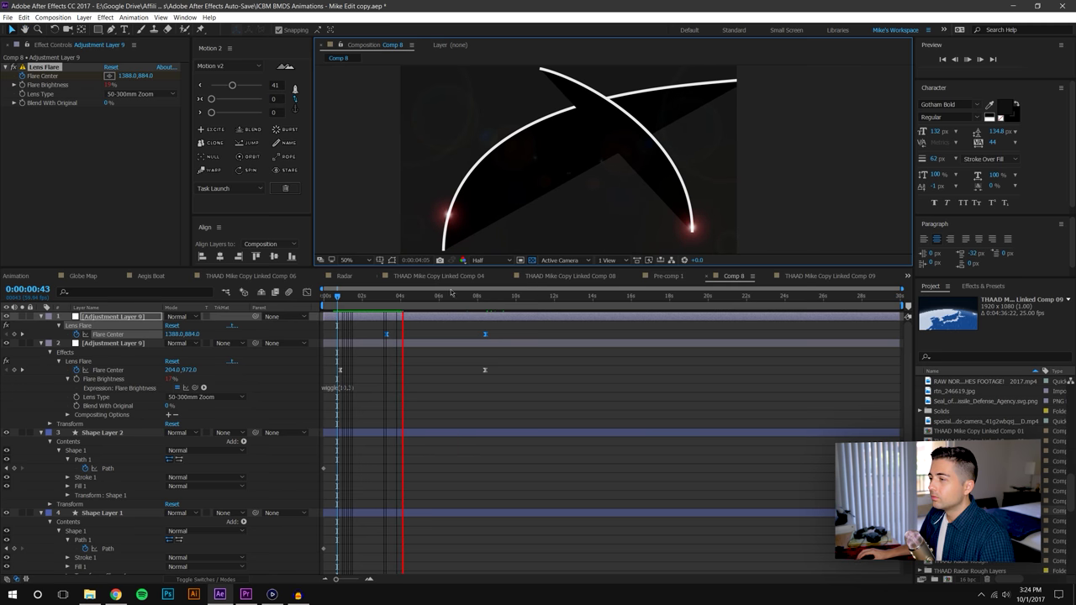
{"action": "left_click_drag", "start_coordinate": [458, 265], "coordinate": [488, 387]}
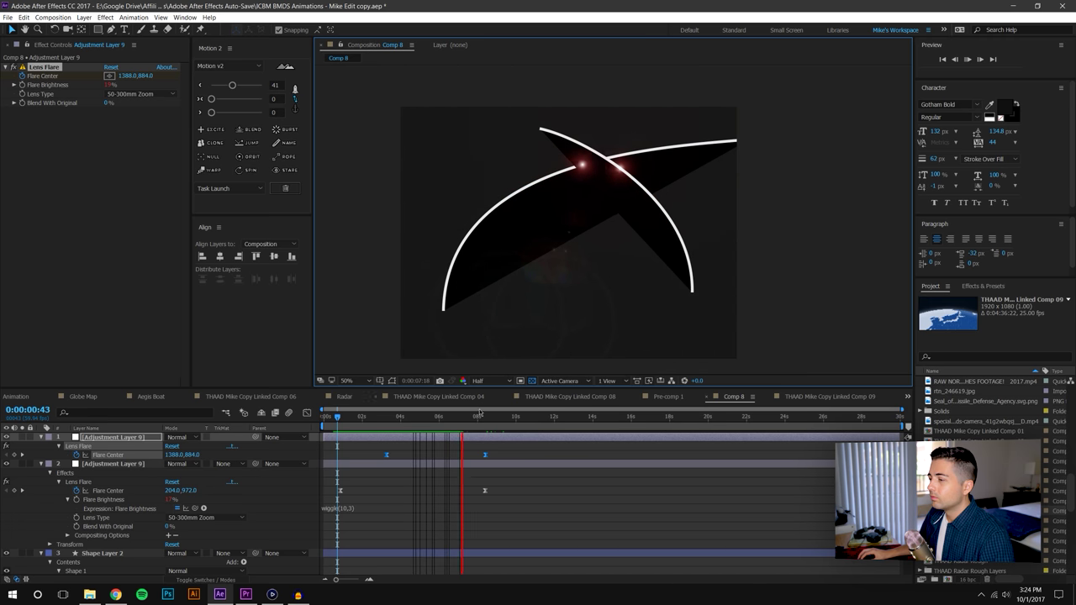
- Add a Flare Center keyframe to both adjustment layers at 0:00:07:28, where the two flares meet
{"action": "left_click_drag", "start_coordinate": [463, 421], "coordinate": [466, 419]}
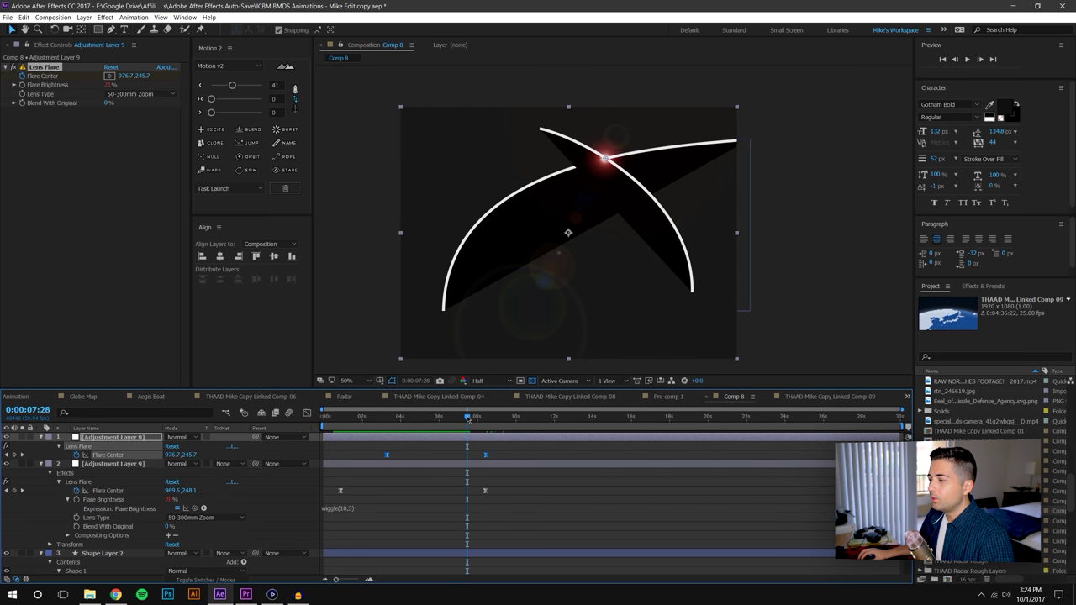
{"action": "left_click", "coordinate": [14, 455]}
{"action": "left_click", "coordinate": [14, 490]}
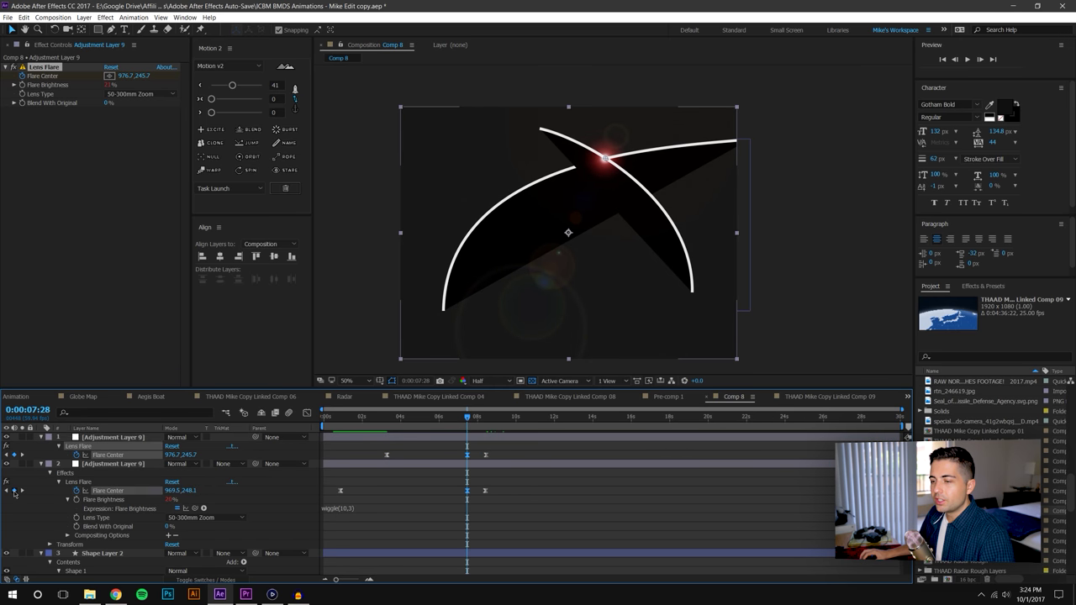
- Show only the animated properties of both adjustment layers and delete their final Flare Center keyframes after the meeting point
{"action": "left_click", "coordinate": [113, 437], "text": "shift"}
{"action": "key", "text": "u"}
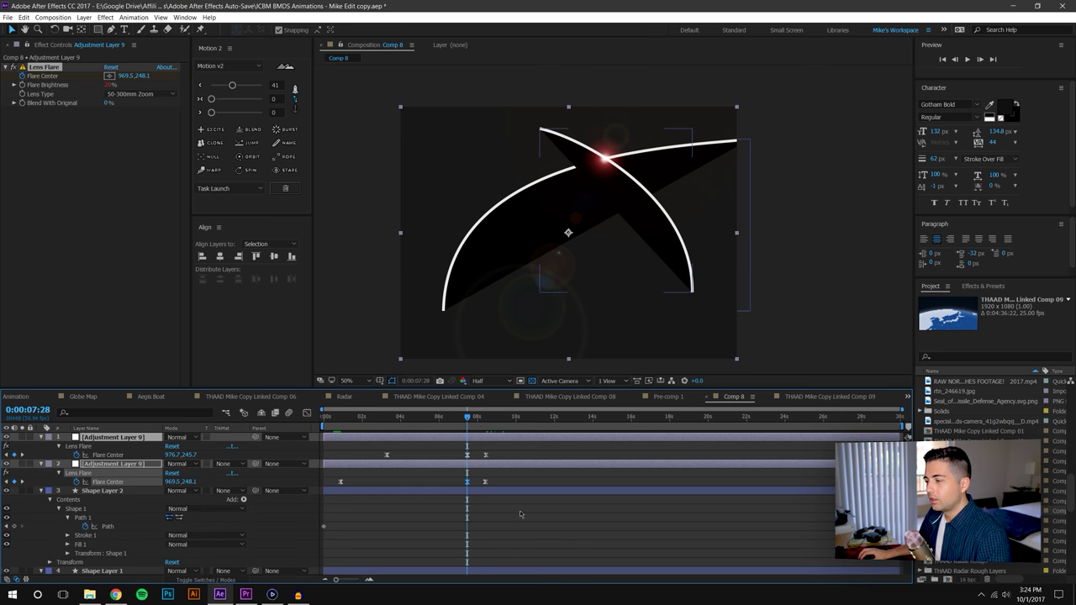
{"action": "left_click", "coordinate": [520, 514]}
{"action": "left_click_drag", "start_coordinate": [477, 446], "coordinate": [495, 508]}
{"action": "key", "text": "Delete"}
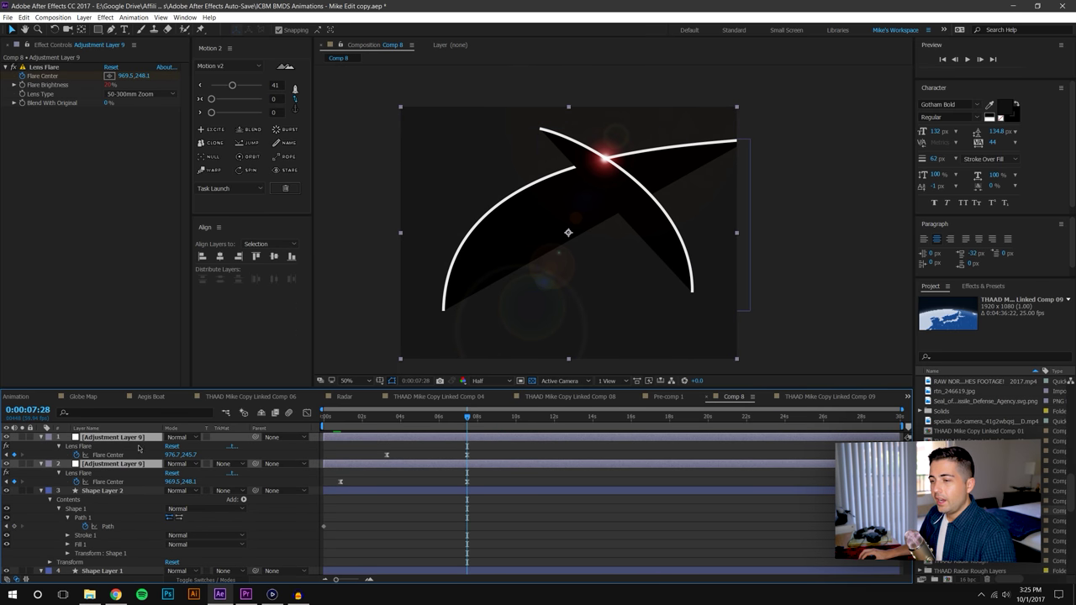
- Add a Flare Brightness keyframe to both adjustment layers at 0:00:07:28 and reveal the keyframed properties
{"action": "left_click", "coordinate": [44, 67]}
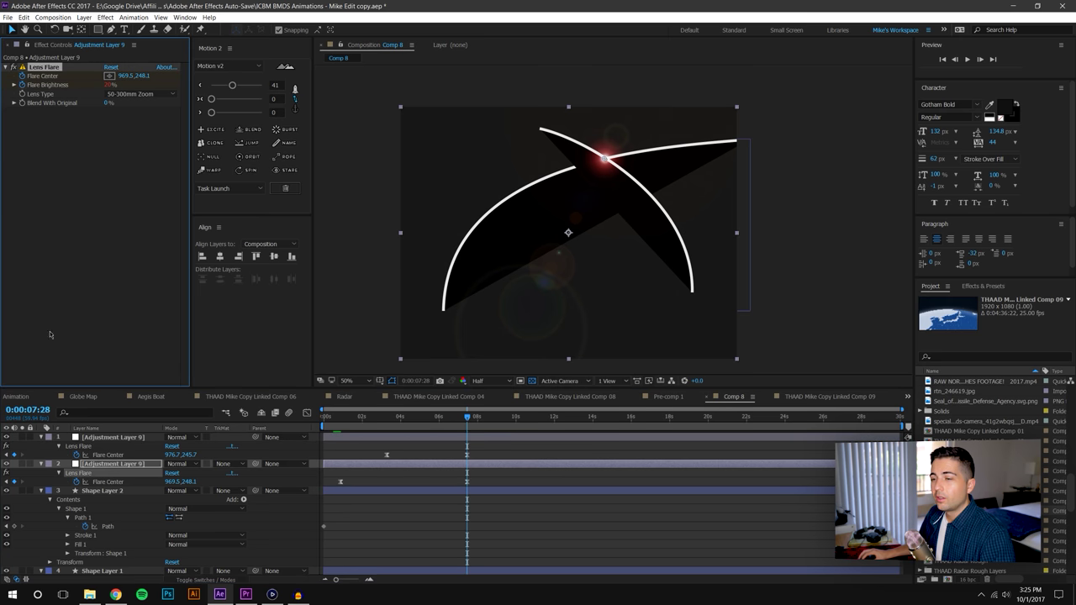
{"action": "left_click", "coordinate": [109, 439]}
{"action": "left_click", "coordinate": [21, 85]}
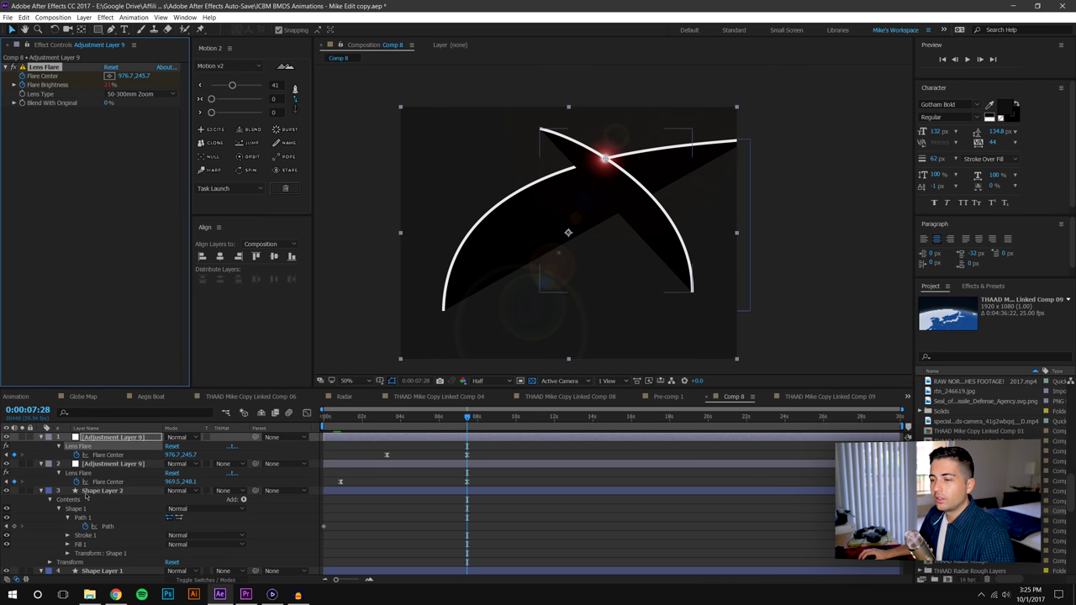
{"action": "left_click", "coordinate": [100, 465], "text": "shift"}
{"action": "key", "text": "u"}
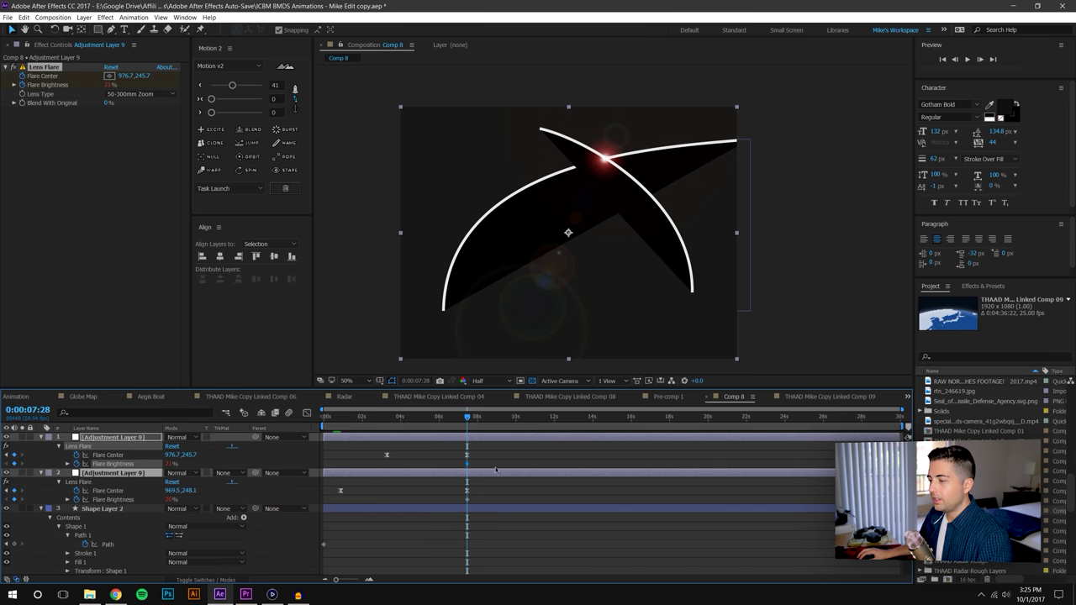
- Raise the upper adjustment layer's Flare Brightness to about 89% at 0:00:07:36, just after the flares meet
{"action": "left_click_drag", "start_coordinate": [466, 417], "coordinate": [472, 417]}
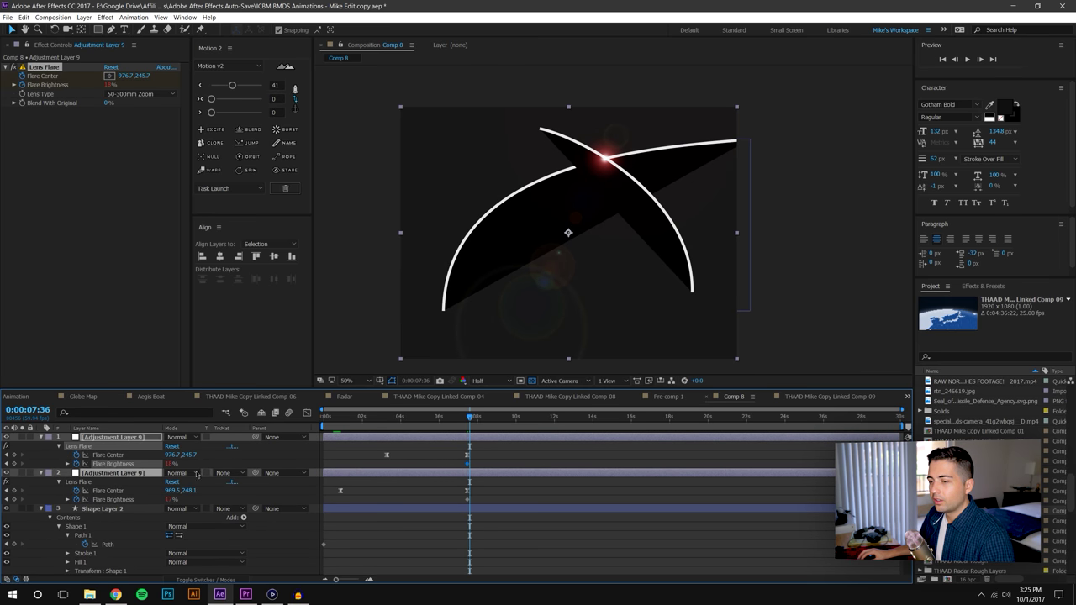
{"action": "left_click_drag", "start_coordinate": [174, 463], "coordinate": [199, 455]}
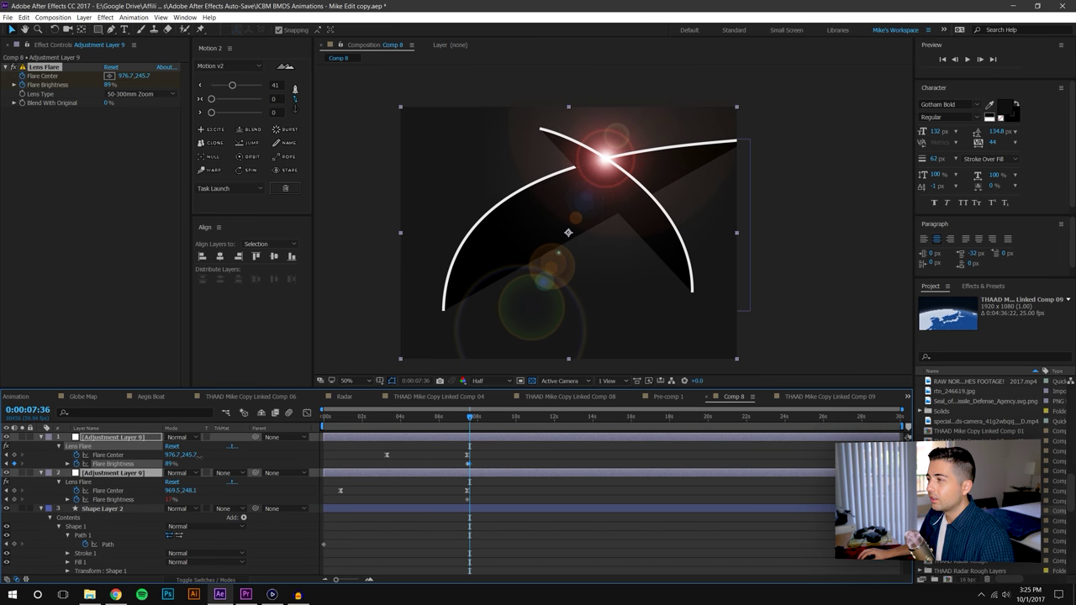
- Fade out both adjustment layers with Opacity keyframes, from 100% around 0:00:07:36 to 0% at 0:00:07:53
{"action": "key", "text": "t"}
{"action": "left_click", "coordinate": [68, 446]}
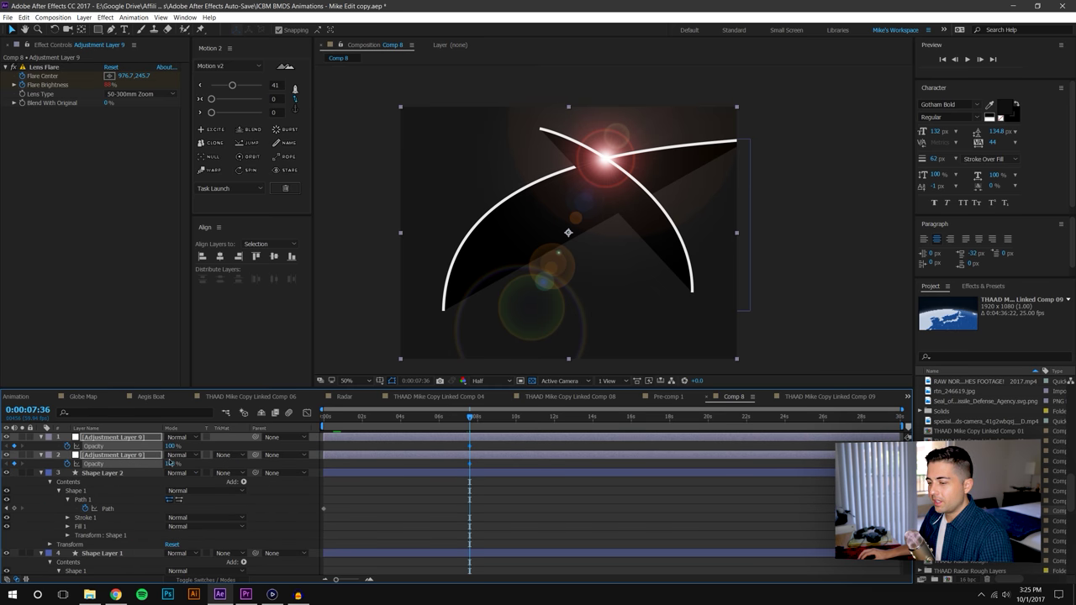
{"action": "key", "text": "u"}
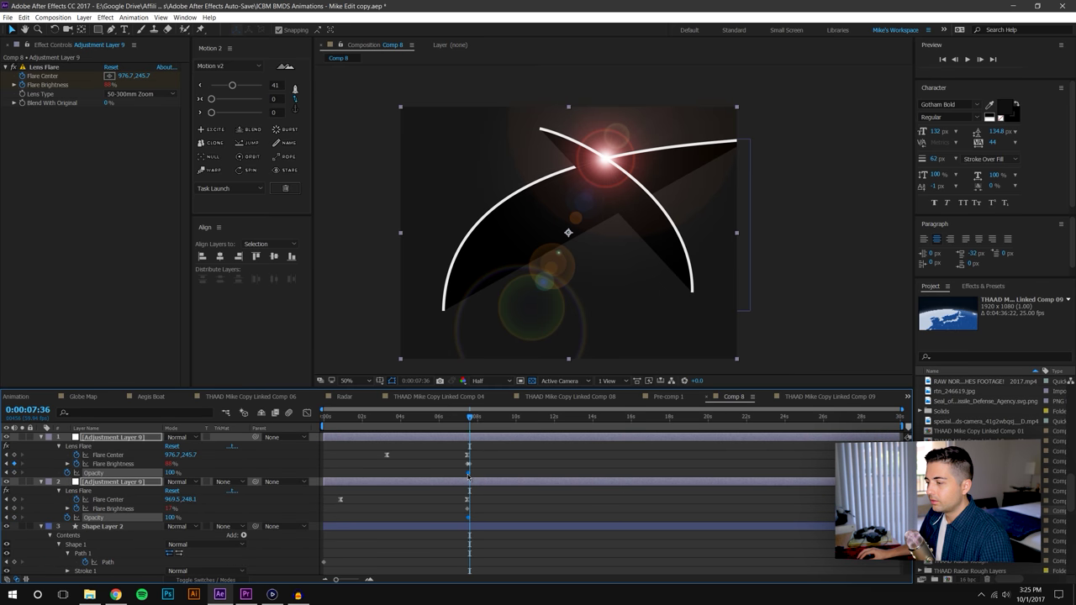
{"action": "left_click", "coordinate": [474, 417]}
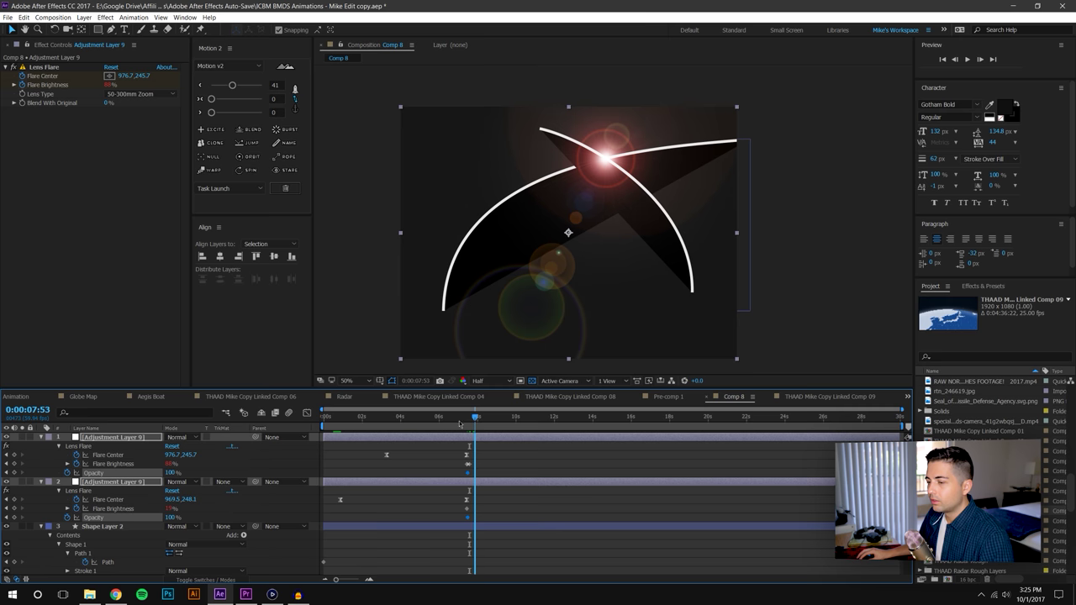
{"action": "left_click", "coordinate": [170, 472]}
{"action": "type", "text": "0"}
{"action": "key", "text": "Return"}
{"action": "left_click", "coordinate": [497, 535]}
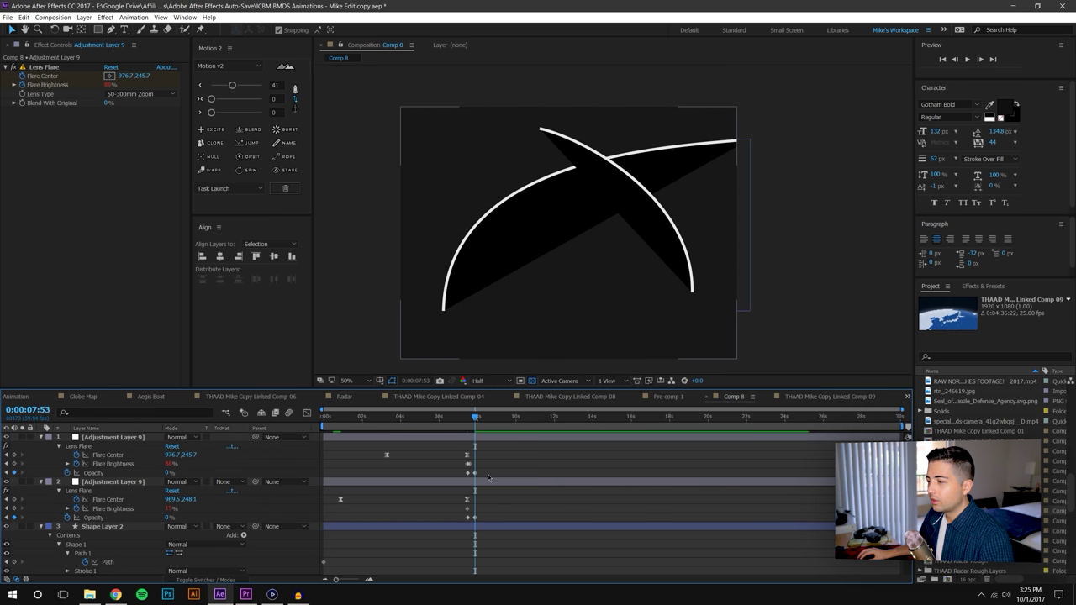
- Preview the flares meeting, flashing and fading out, starting from 0:00:06:58
{"action": "left_click", "coordinate": [458, 417]}
{"action": "left_click", "coordinate": [963, 59]}
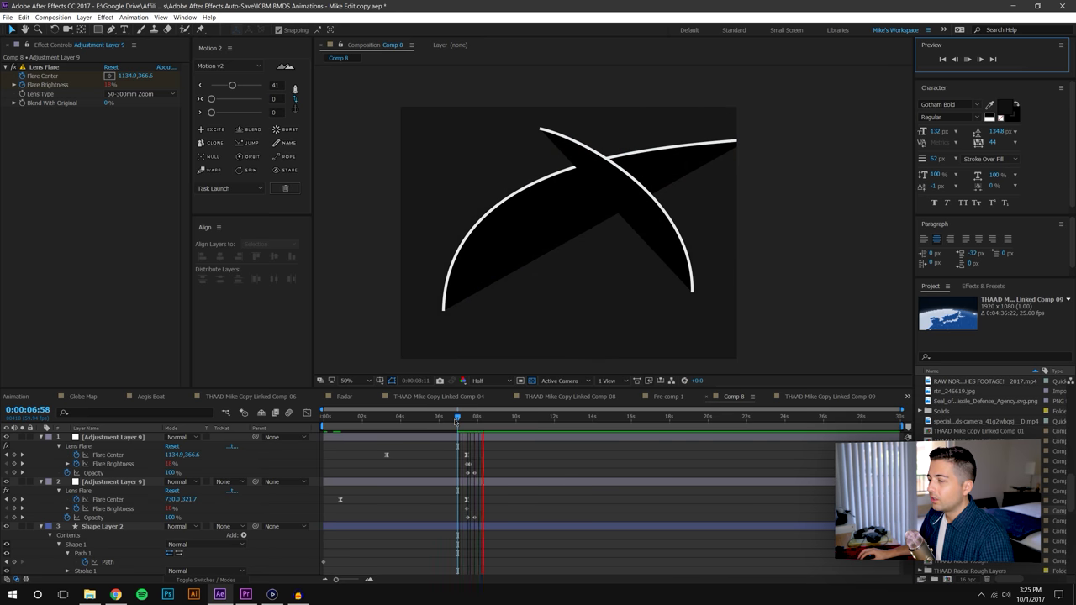
{"action": "mouse_move", "coordinate": [458, 418]}
{"action": "left_mouse_down"}
{"action": "mouse_move", "coordinate": [470, 418]}
{"action": "mouse_move", "coordinate": [444, 420]}
{"action": "mouse_move", "coordinate": [466, 417]}
{"action": "mouse_move", "coordinate": [453, 414]}
{"action": "mouse_move", "coordinate": [469, 413]}
{"action": "mouse_move", "coordinate": [460, 404]}
{"action": "left_mouse_up"}
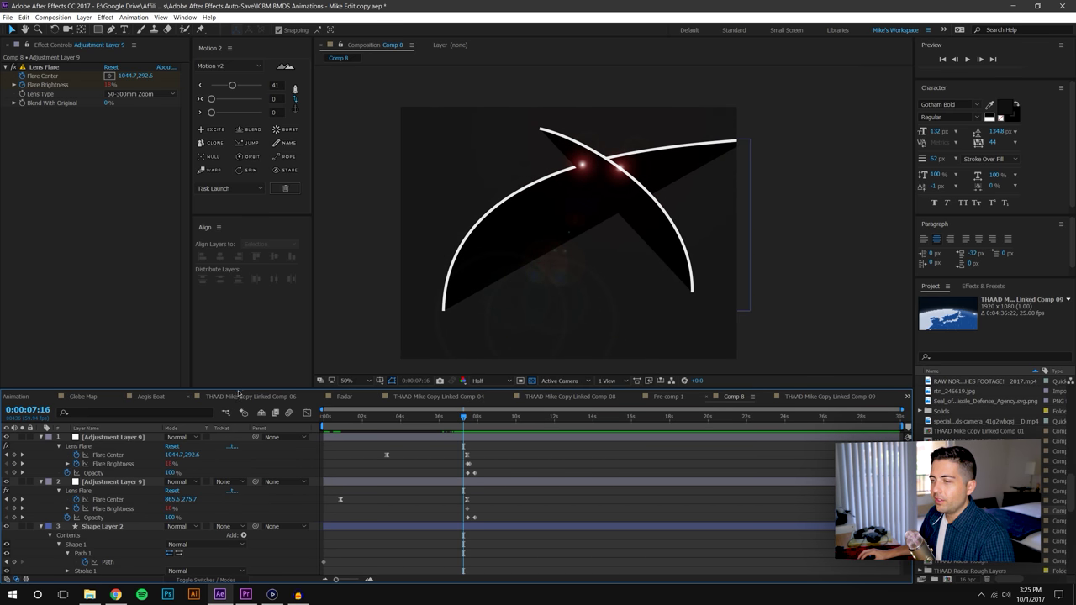
- Remove the fill from both shape layers and set their stroke width to 3 px
{"action": "left_click_drag", "start_coordinate": [240, 392], "coordinate": [239, 300]}
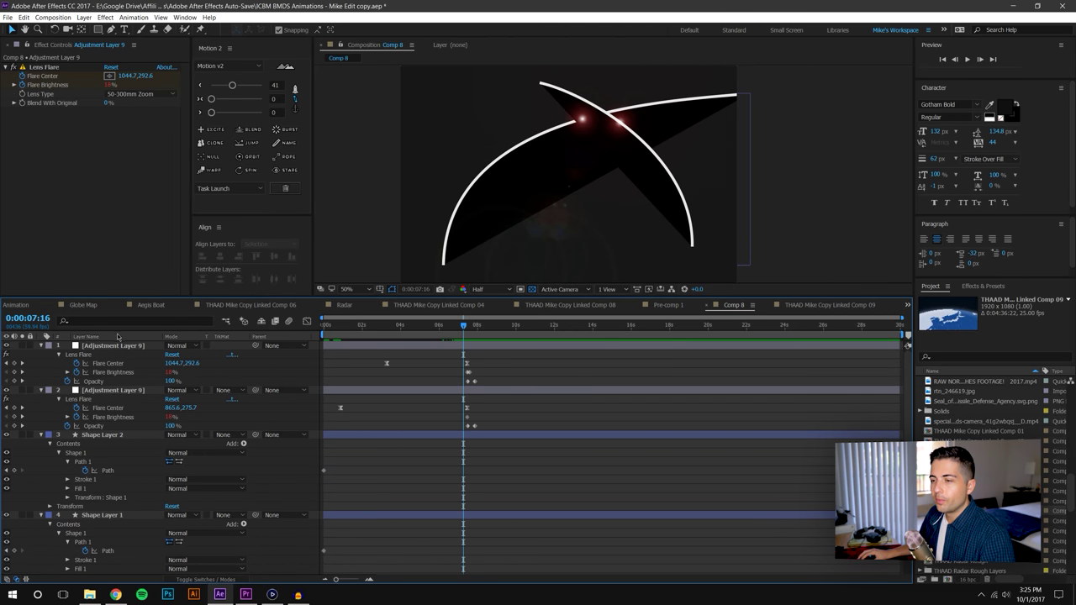
{"action": "left_click", "coordinate": [95, 435]}
{"action": "left_click", "coordinate": [107, 516], "text": "shift"}
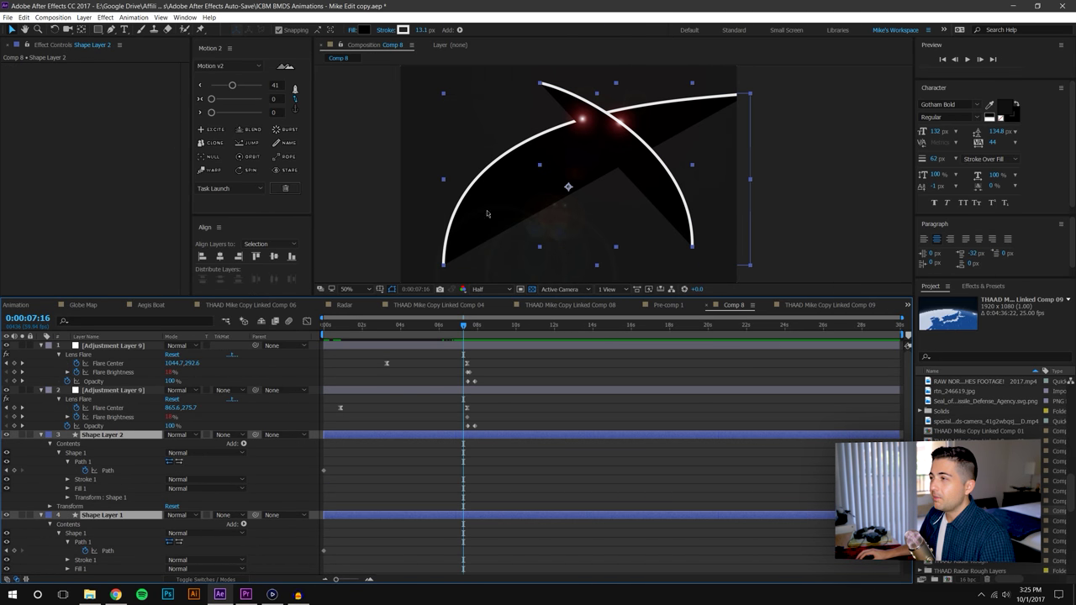
{"action": "left_click", "coordinate": [351, 31]}
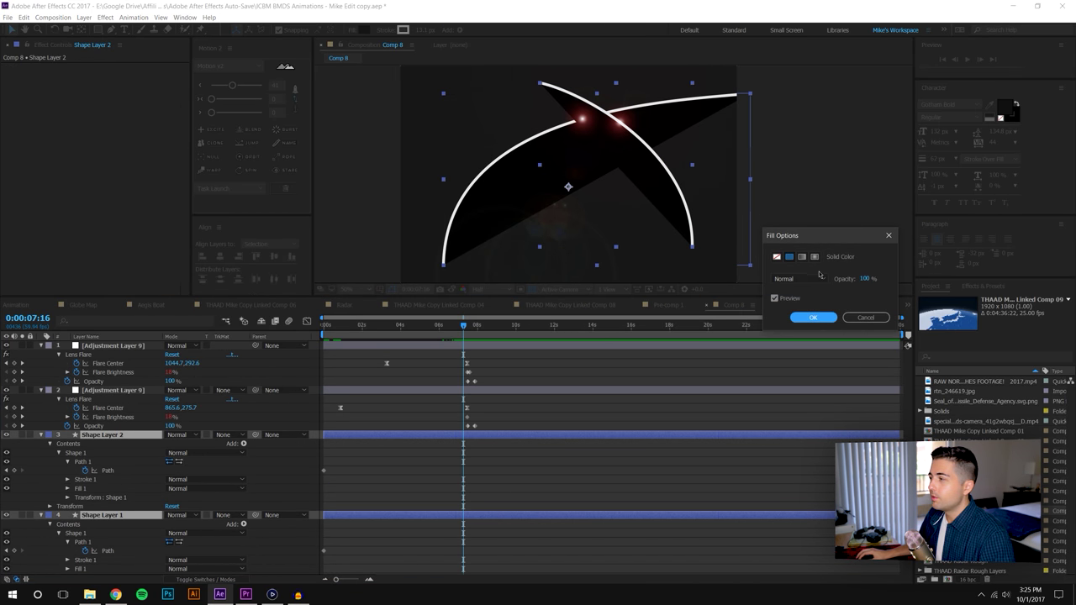
{"action": "left_click", "coordinate": [775, 256]}
{"action": "left_click", "coordinate": [815, 317]}
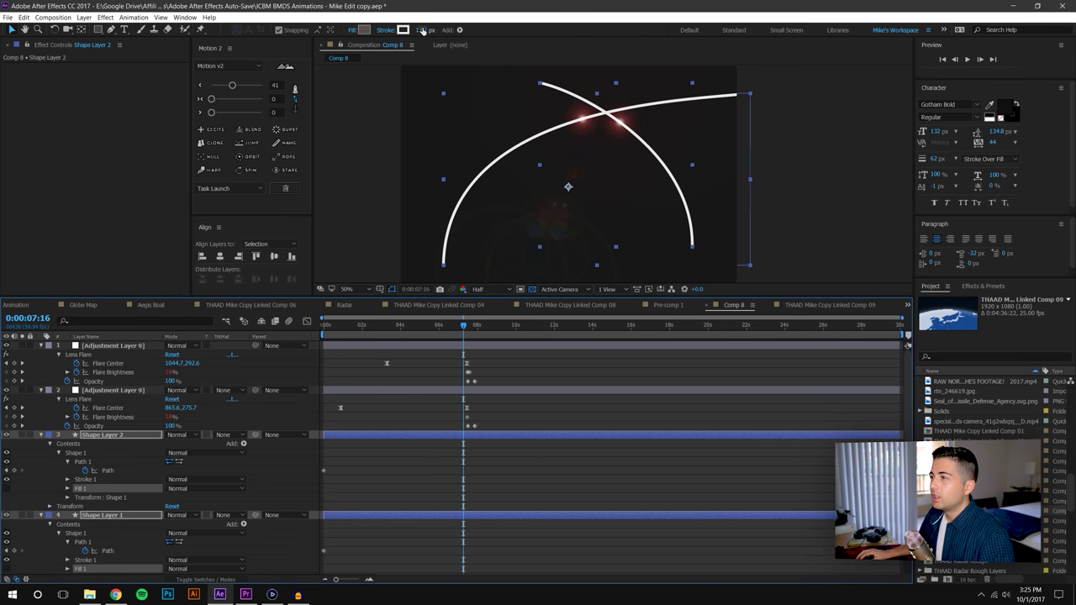
{"action": "left_click_drag", "start_coordinate": [422, 30], "coordinate": [395, 31]}
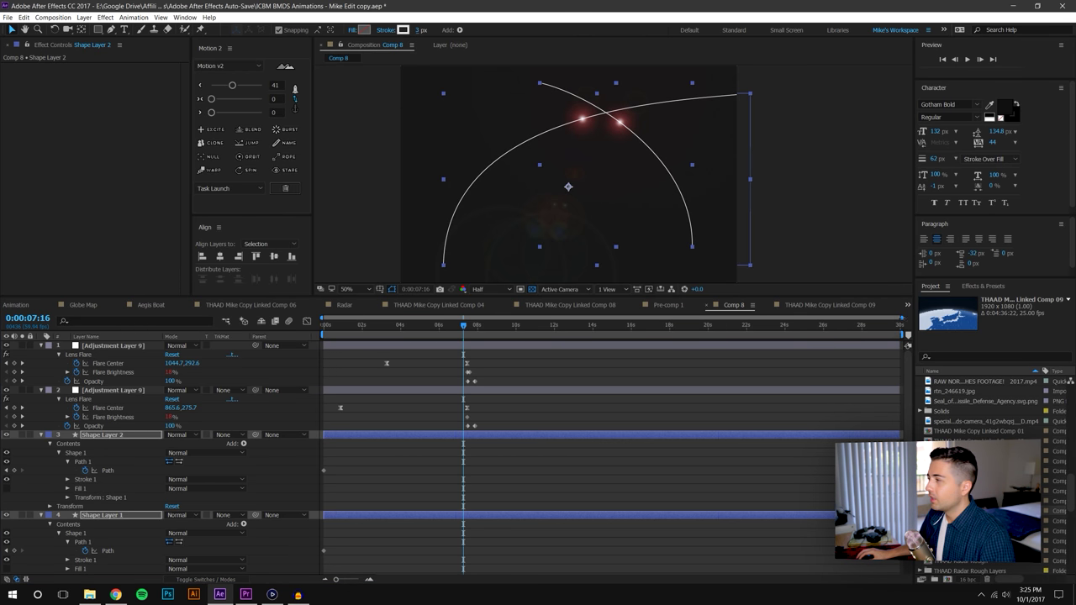
- Find the Turbulent Displace effect and apply it to Shape Layer 2 and Shape Layer 1
{"action": "left_click", "coordinate": [984, 286]}
{"action": "left_click", "coordinate": [968, 300]}
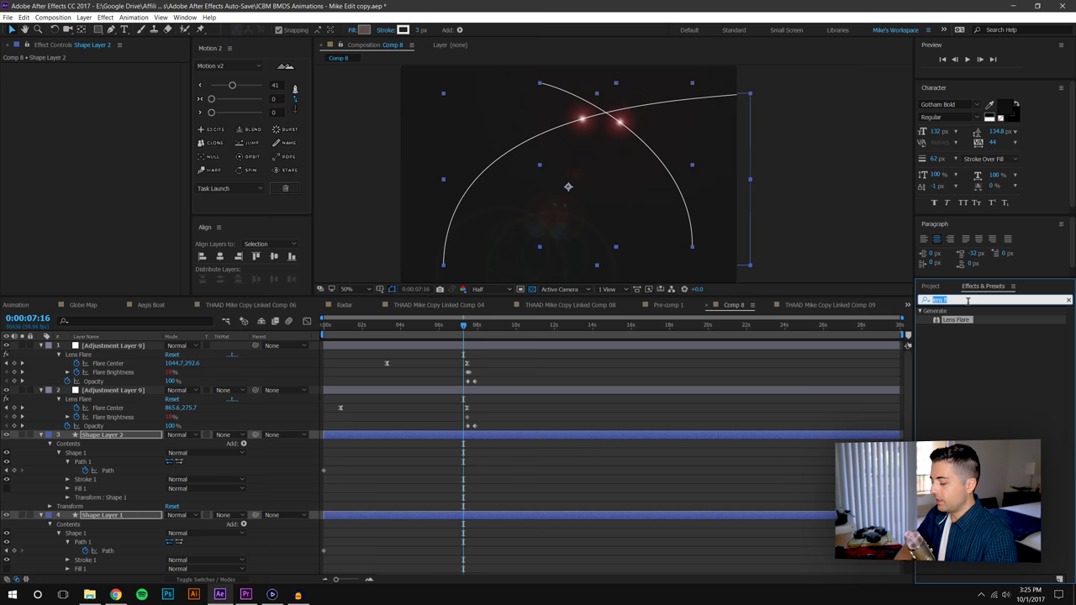
{"action": "type", "text": "turb"}
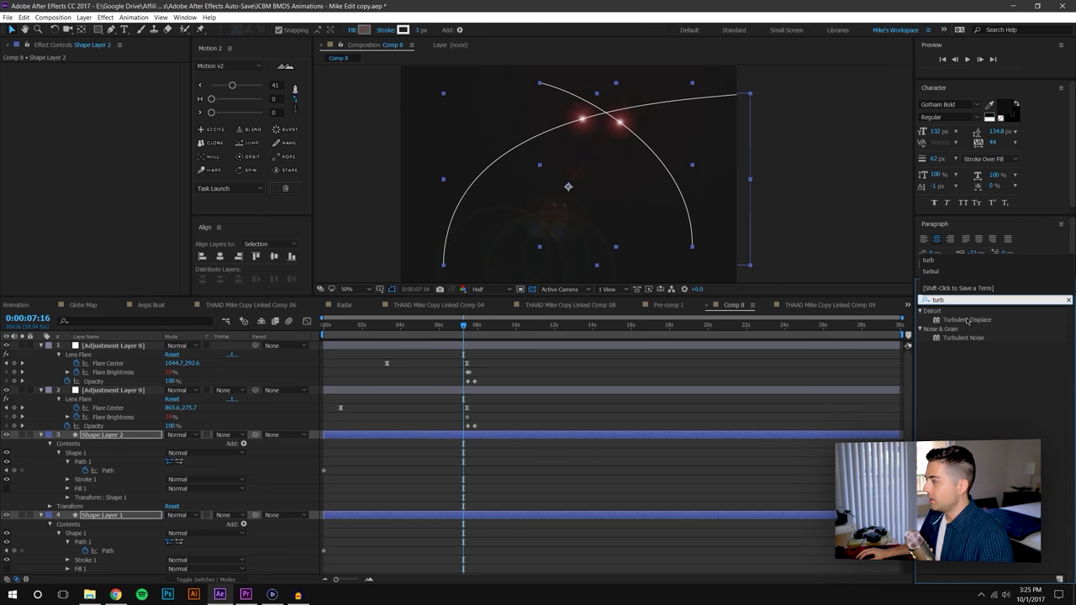
{"action": "left_click_drag", "start_coordinate": [966, 320], "coordinate": [126, 436]}
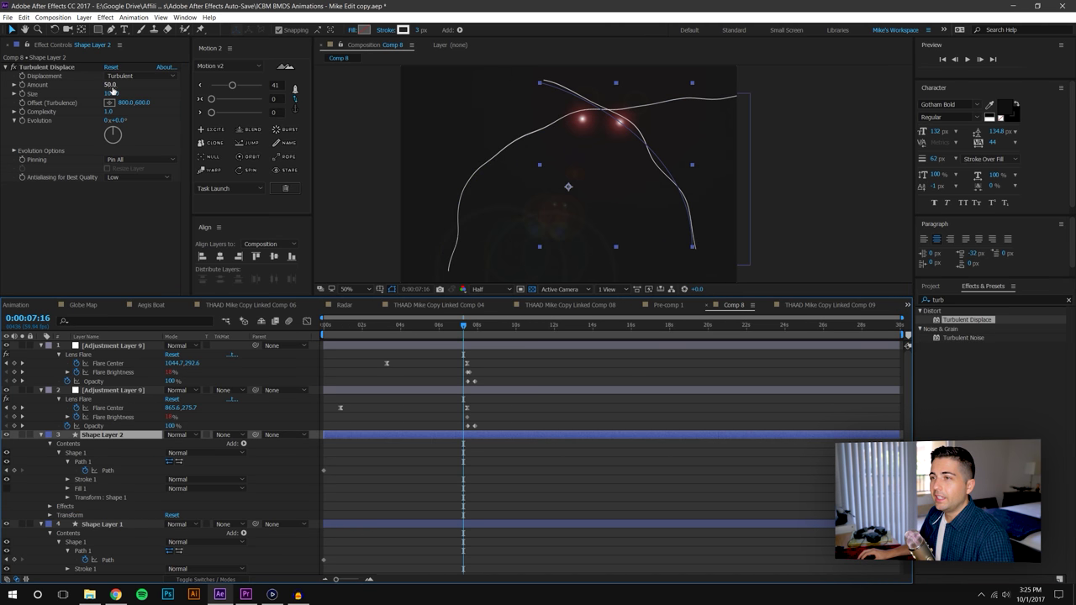
- Set Shape Layer 2's Turbulent Displace to Amount 67, Size 7.3 and Complexity 1.8
{"action": "left_click_drag", "start_coordinate": [110, 92], "coordinate": [82, 102]}
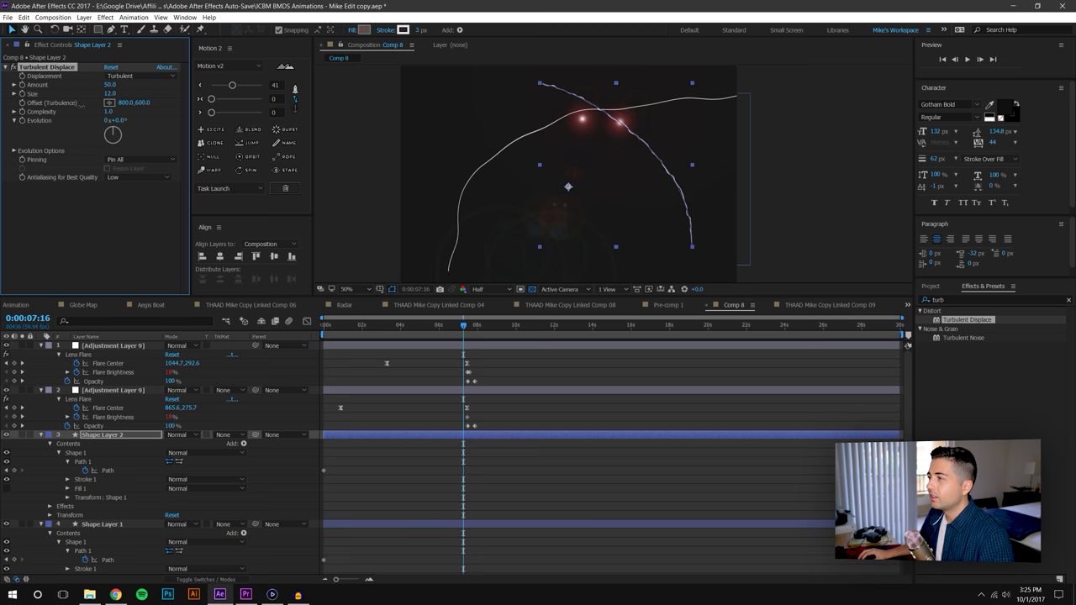
{"action": "scroll", "coordinate": [626, 123], "scroll_direction": "up", "scroll_amount": 3}
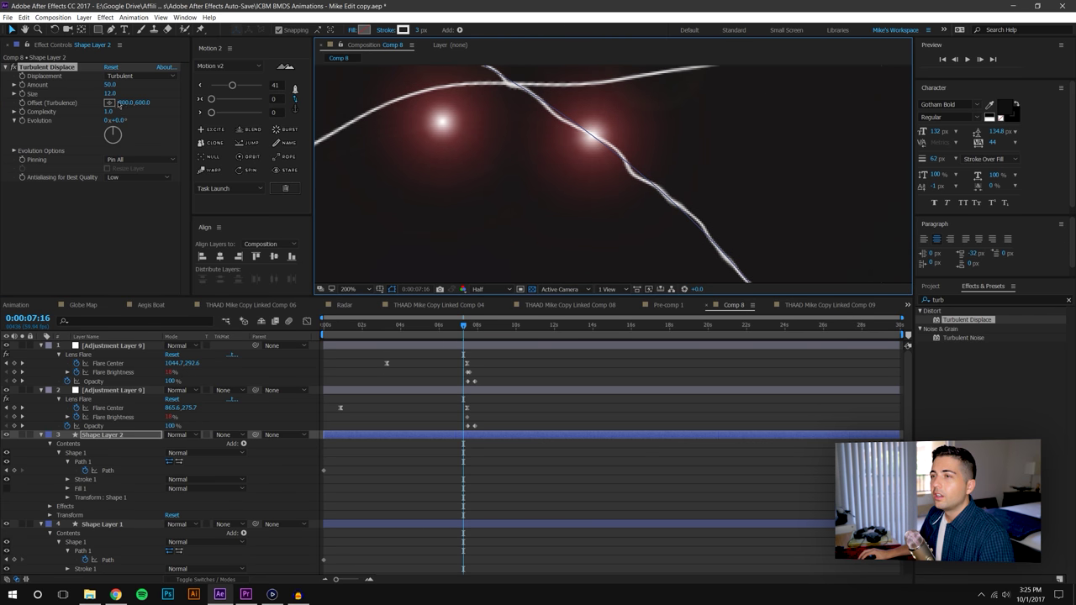
{"action": "mouse_move", "coordinate": [111, 98]}
{"action": "left_mouse_down"}
{"action": "mouse_move", "coordinate": [93, 99]}
{"action": "mouse_move", "coordinate": [124, 95]}
{"action": "left_mouse_up"}
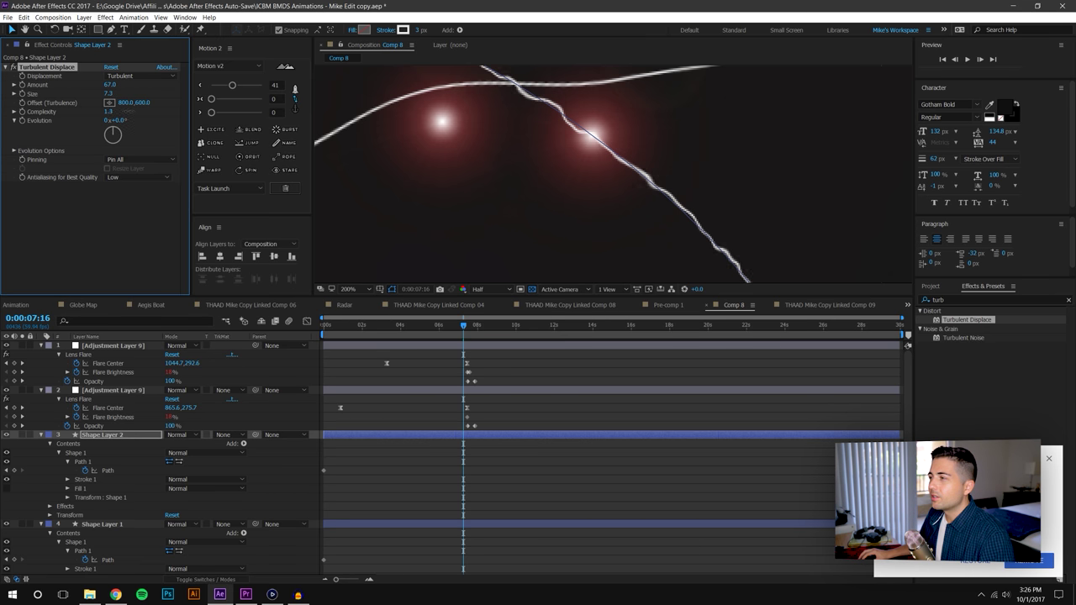
{"action": "left_click_drag", "start_coordinate": [108, 111], "coordinate": [148, 111]}
{"action": "key", "text": "t"}
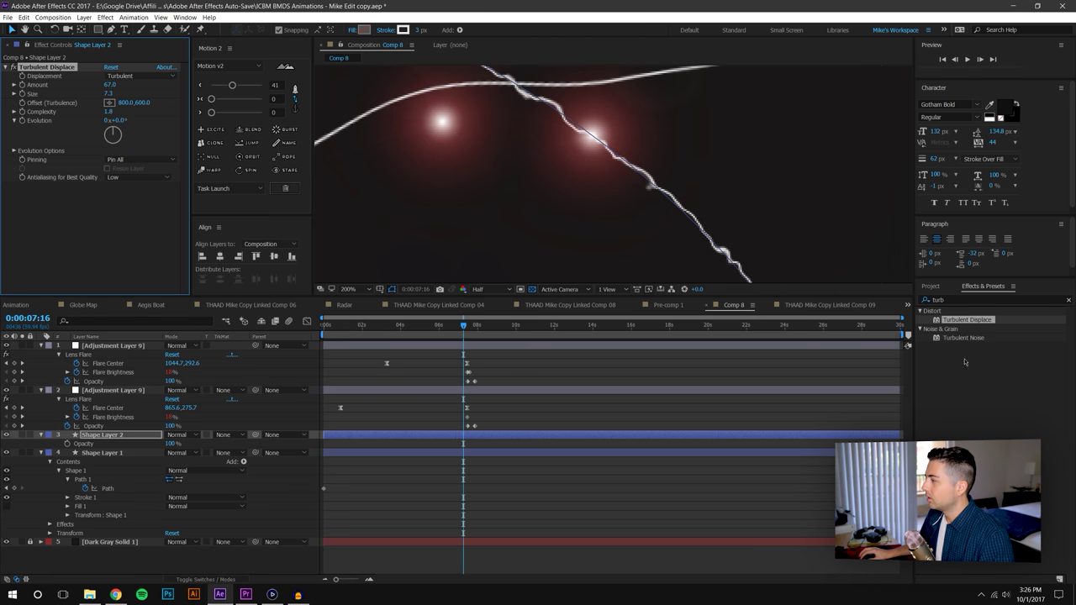
- Apply Fast Blur (Legacy) to Shape Layer 2 with a Blurriness of 5.8
{"action": "left_click", "coordinate": [946, 299]}
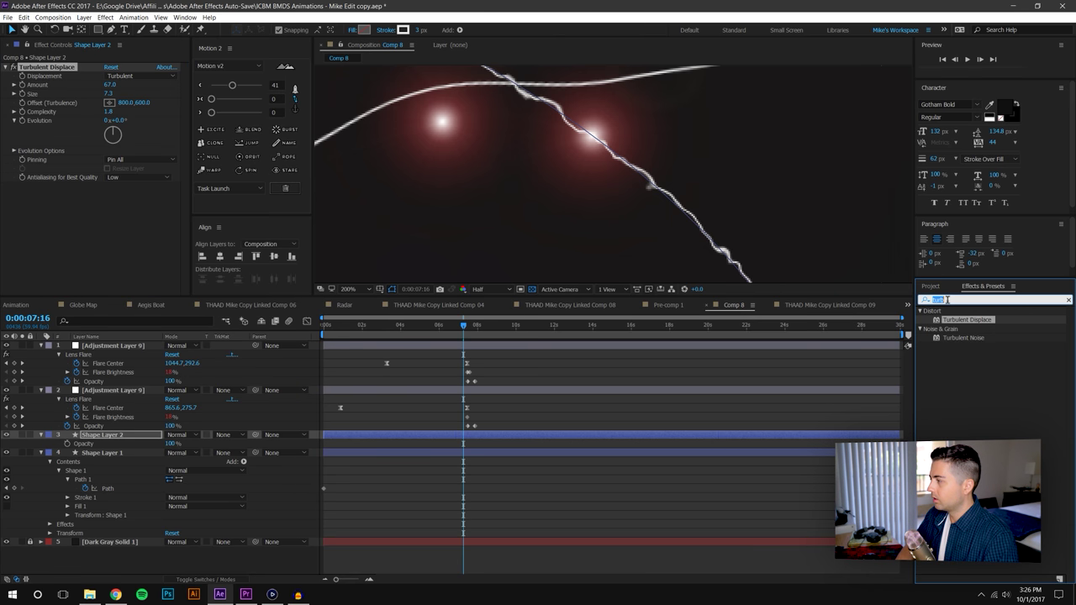
{"action": "type", "text": "fast"}
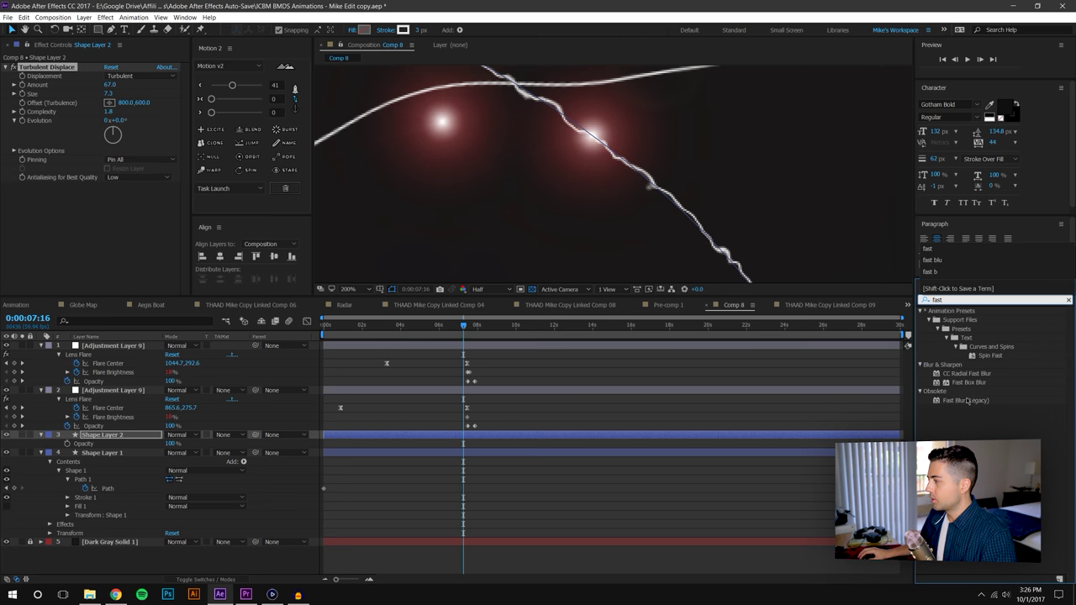
{"action": "mouse_move", "coordinate": [964, 400]}
{"action": "left_mouse_down"}
{"action": "mouse_move", "coordinate": [504, 252]}
{"action": "mouse_move", "coordinate": [88, 76]}
{"action": "mouse_move", "coordinate": [63, 201]}
{"action": "mouse_move", "coordinate": [68, 191]}
{"action": "mouse_move", "coordinate": [122, 196]}
{"action": "mouse_move", "coordinate": [112, 197]}
{"action": "left_mouse_up"}
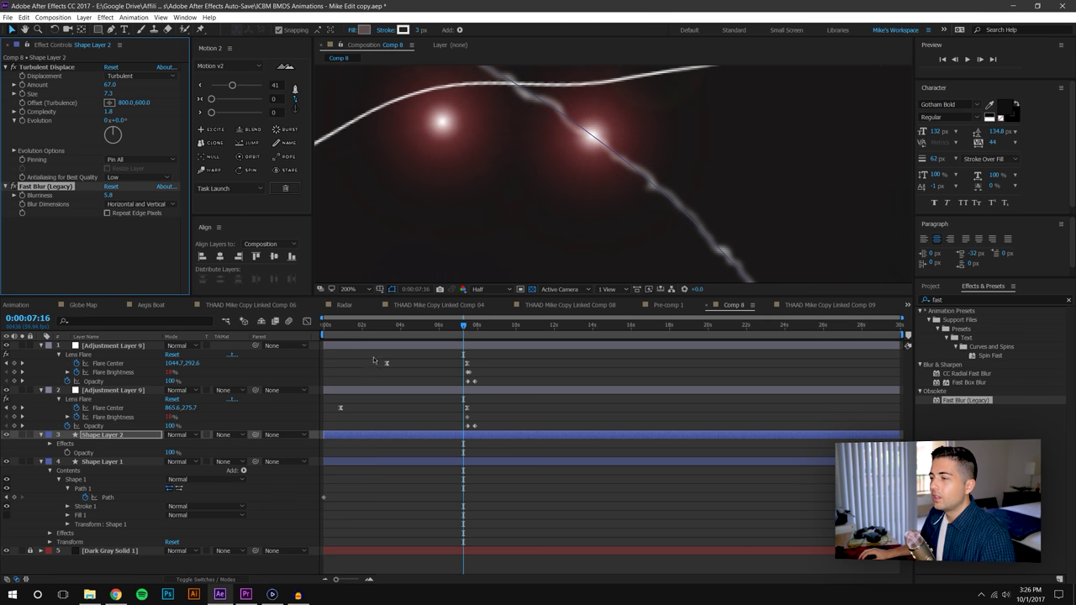
- Animate Shape Layer 2's Turbulent Displace Evolution from 0° at 0:00:00:28 to 1x+133° at 0:00:13:17
{"action": "left_click", "coordinate": [333, 326]}
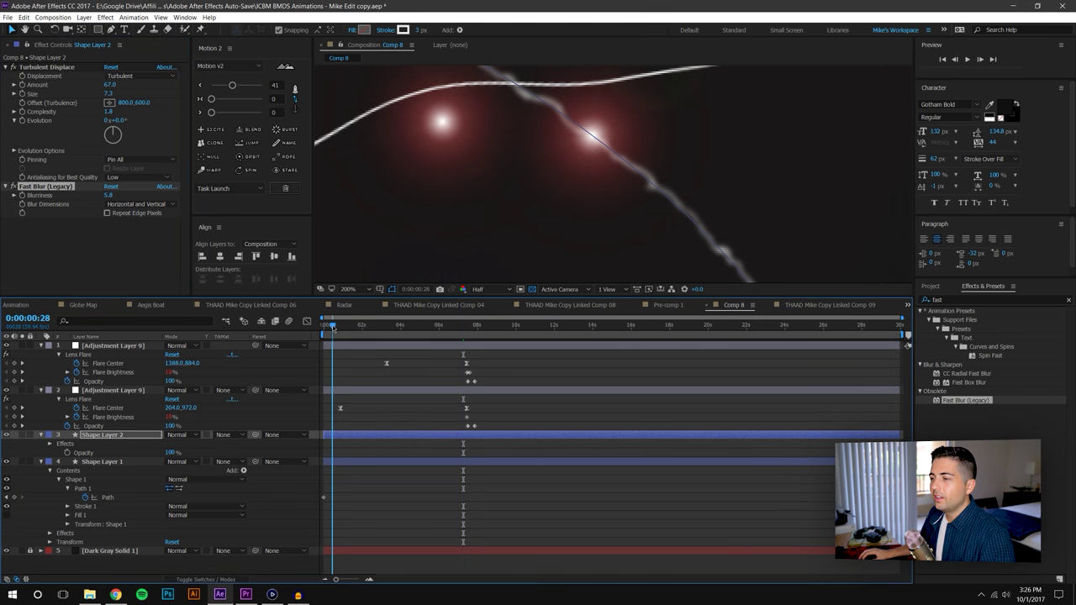
{"action": "left_click", "coordinate": [21, 122]}
{"action": "left_click", "coordinate": [577, 328]}
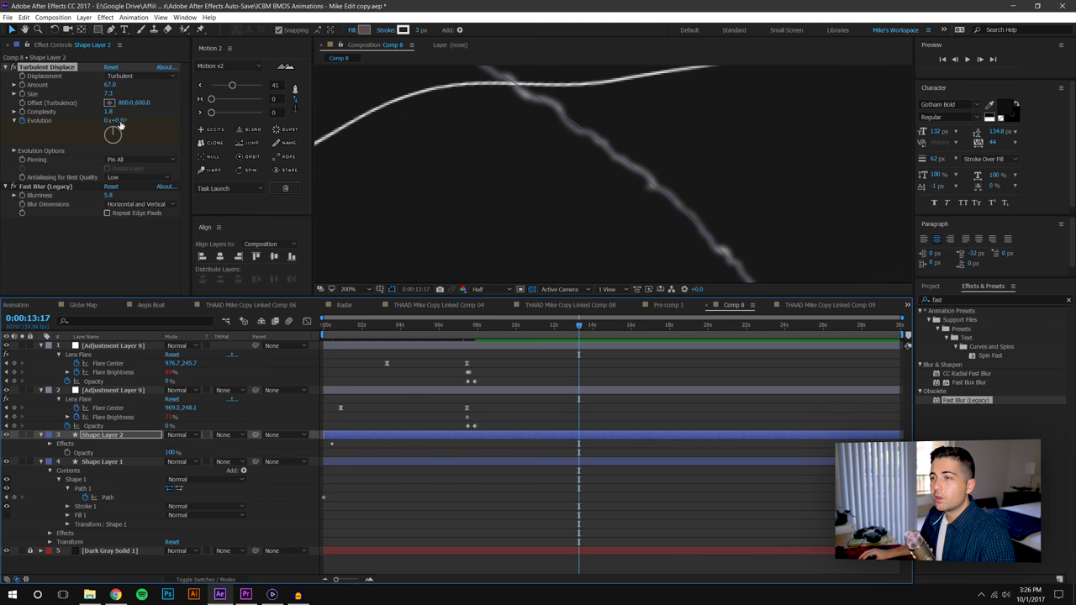
{"action": "left_click_drag", "start_coordinate": [204, 126], "coordinate": [532, 146]}
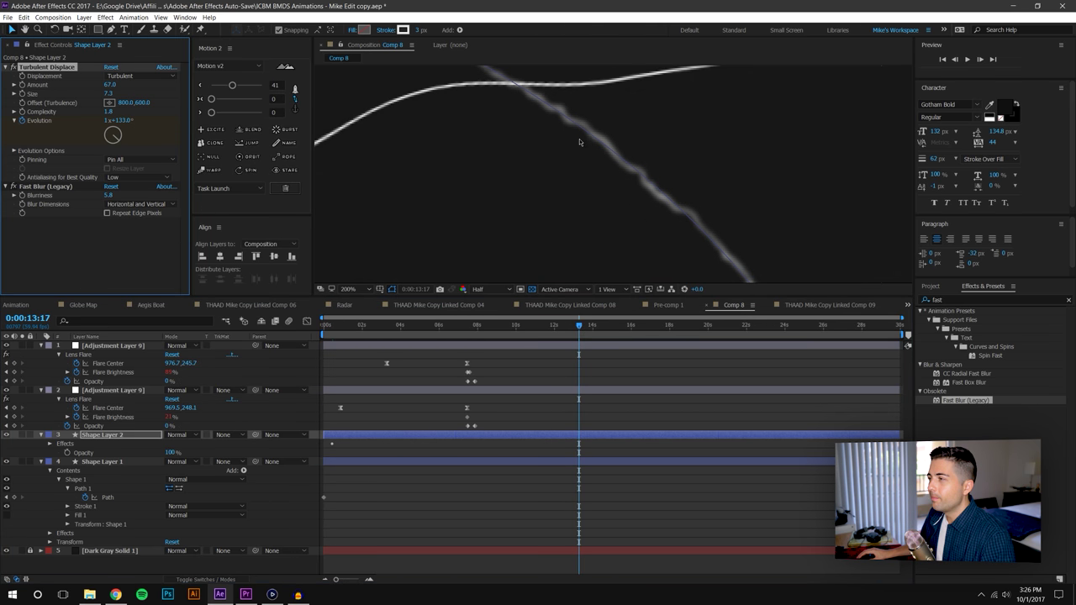
- Hide Shape Layer 1 and add Trim Paths to Shape Layer 2
{"action": "scroll", "coordinate": [579, 138], "scroll_direction": "down", "scroll_amount": 2}
{"action": "left_click", "coordinate": [720, 516]}
{"action": "left_click_drag", "start_coordinate": [665, 220], "coordinate": [666, 183]}
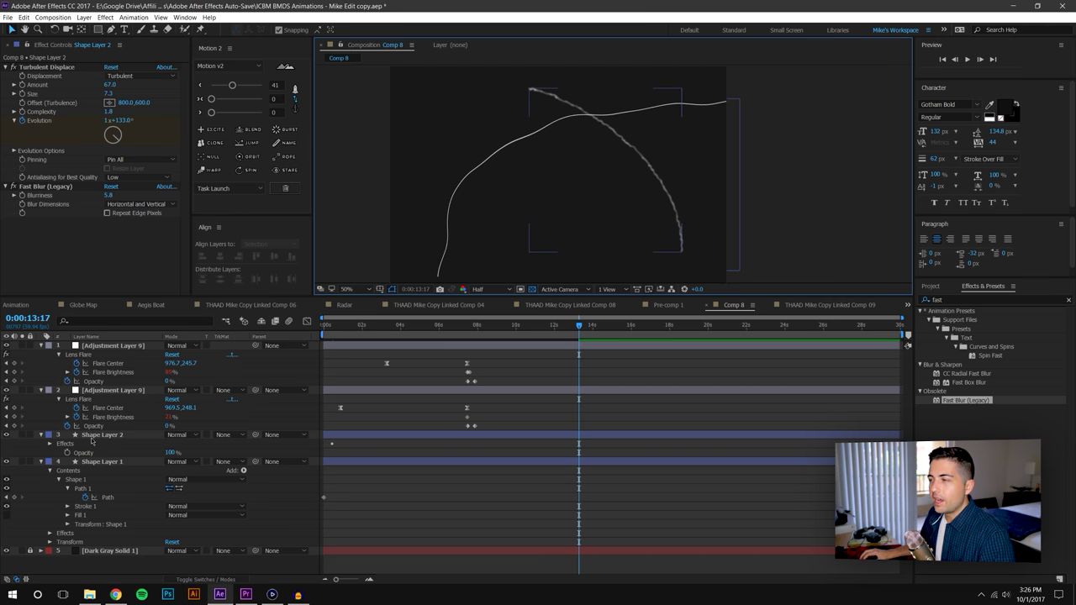
{"action": "left_click", "coordinate": [94, 436]}
{"action": "left_click", "coordinate": [7, 461]}
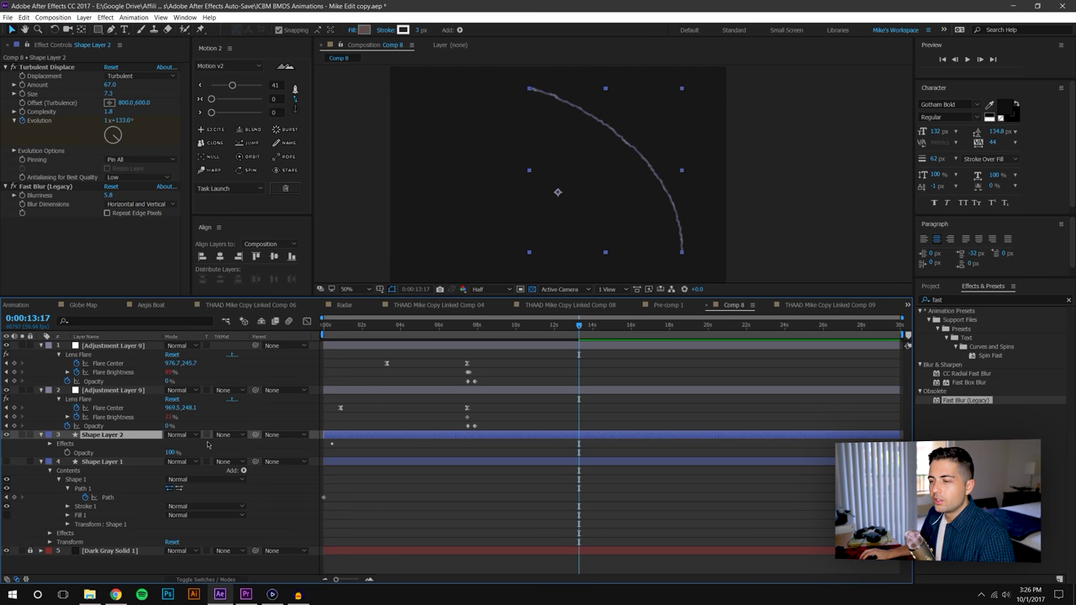
{"action": "left_click", "coordinate": [40, 434]}
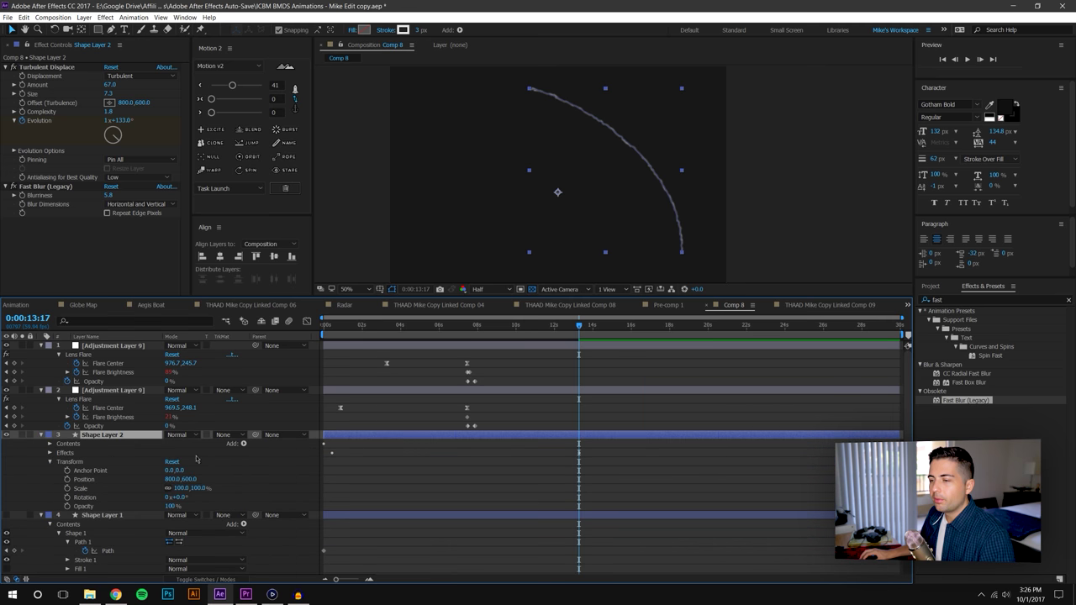
{"action": "left_click", "coordinate": [244, 444]}
{"action": "left_click", "coordinate": [251, 369]}
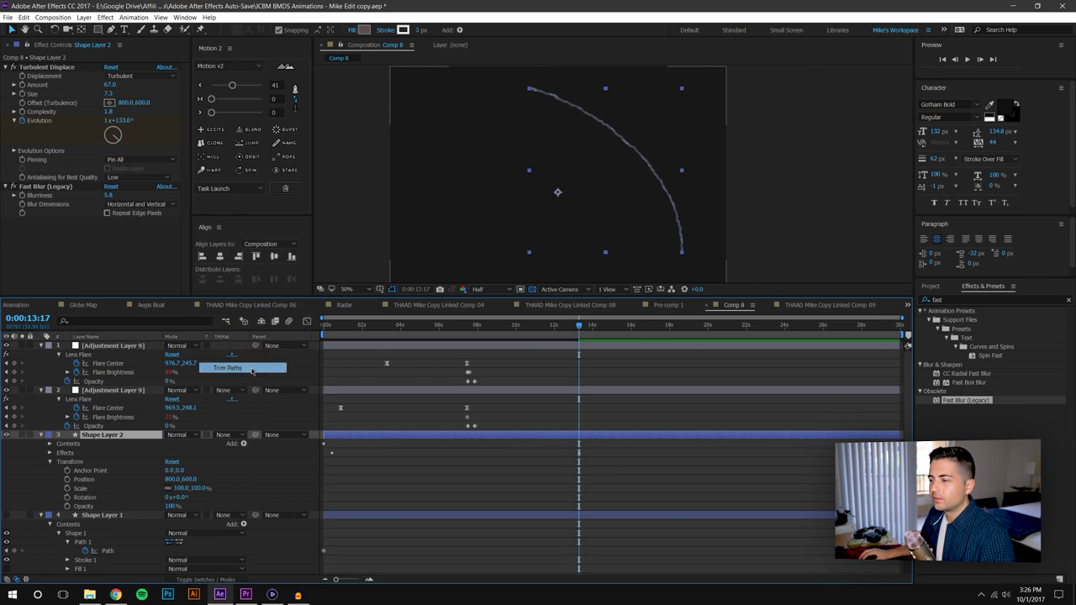
- Set the Trim Paths End of Shape Layer 2 to 0% at 0:00:03:17, where its flare starts moving
{"action": "mouse_move", "coordinate": [366, 327]}
{"action": "left_mouse_down"}
{"action": "mouse_move", "coordinate": [325, 326]}
{"action": "mouse_move", "coordinate": [401, 327]}
{"action": "mouse_move", "coordinate": [386, 326]}
{"action": "left_mouse_up"}
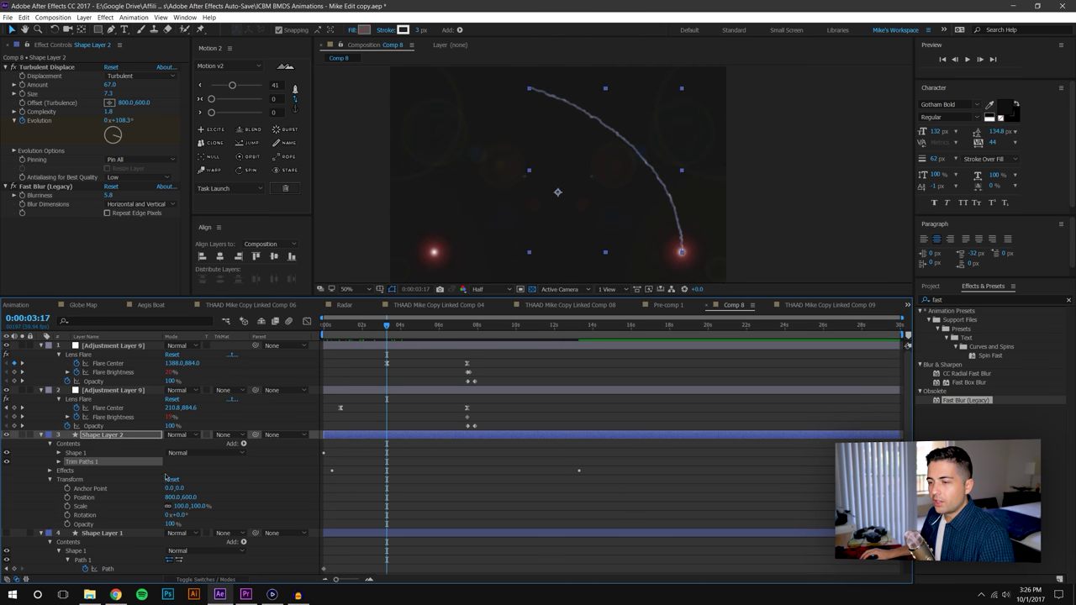
{"action": "left_click", "coordinate": [59, 461]}
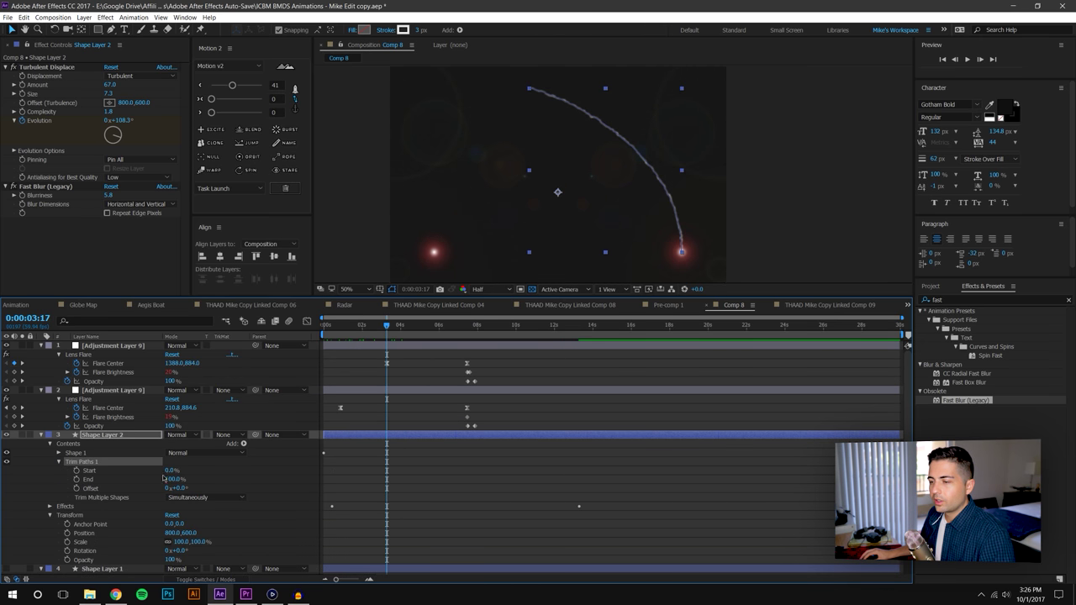
{"action": "left_click", "coordinate": [88, 471]}
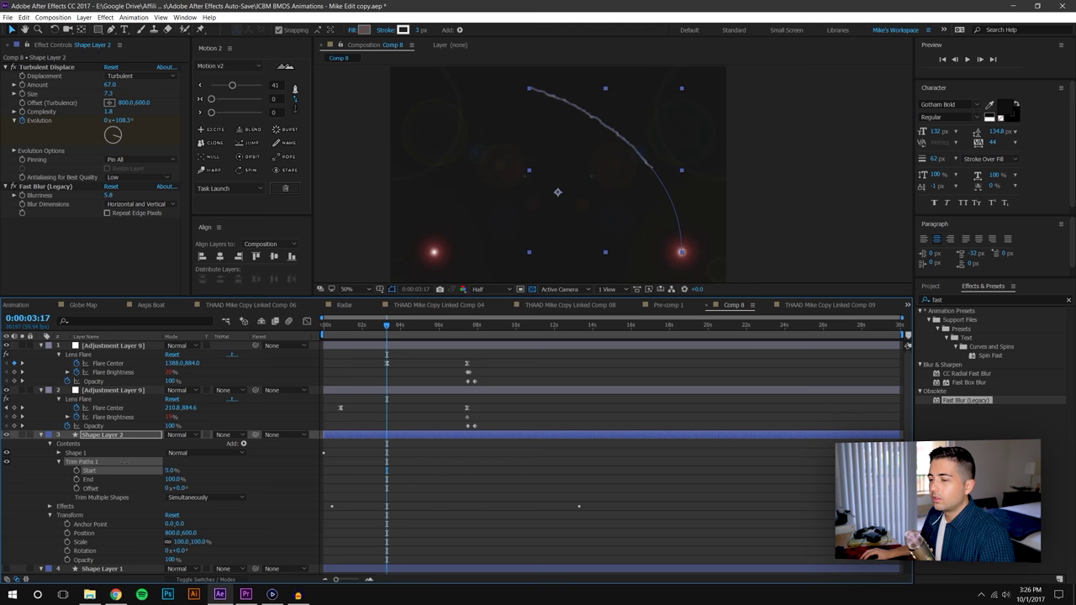
{"action": "left_click_drag", "start_coordinate": [178, 479], "coordinate": [131, 479]}
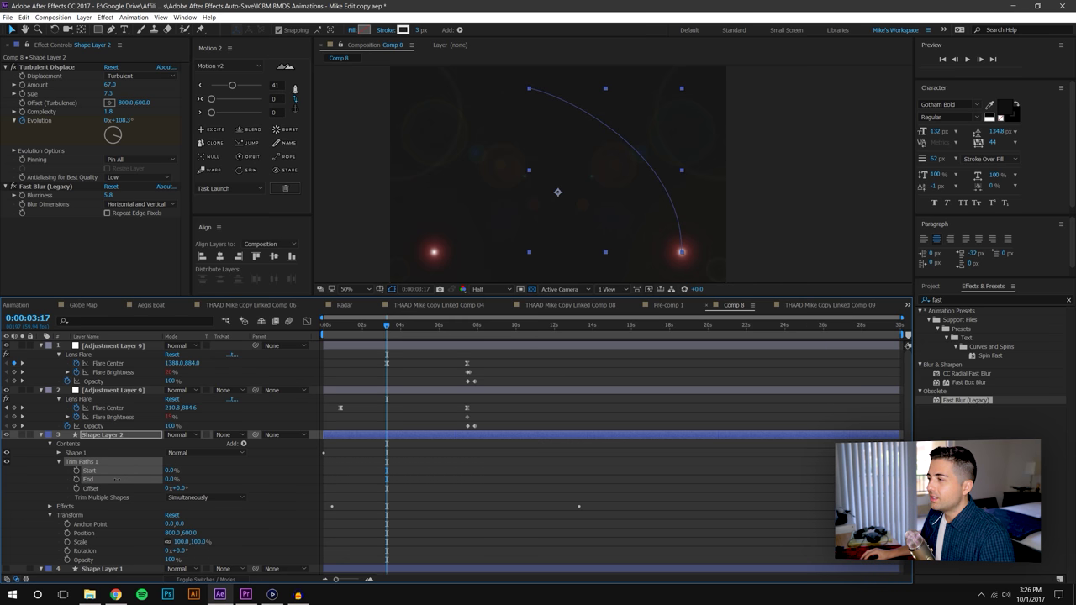
{"action": "left_click", "coordinate": [121, 481]}
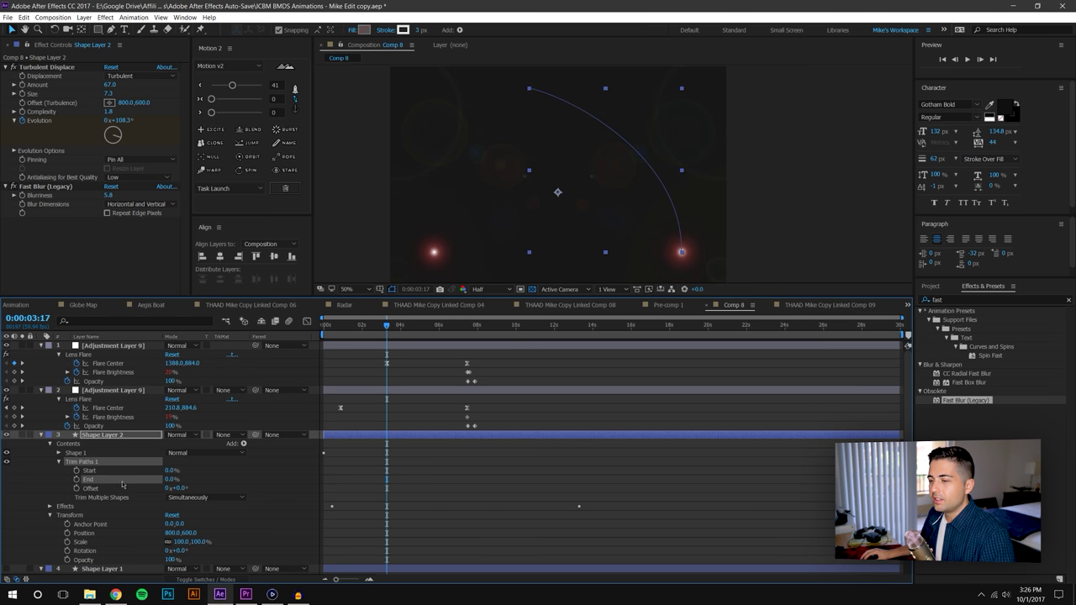
- Animate Shape Layer 2's Trim Paths End from 0% at 0:00:03:17 to 71.2% at 0:00:07:28 and apply a Motion 2 ease of 41
{"action": "left_click", "coordinate": [76, 480]}
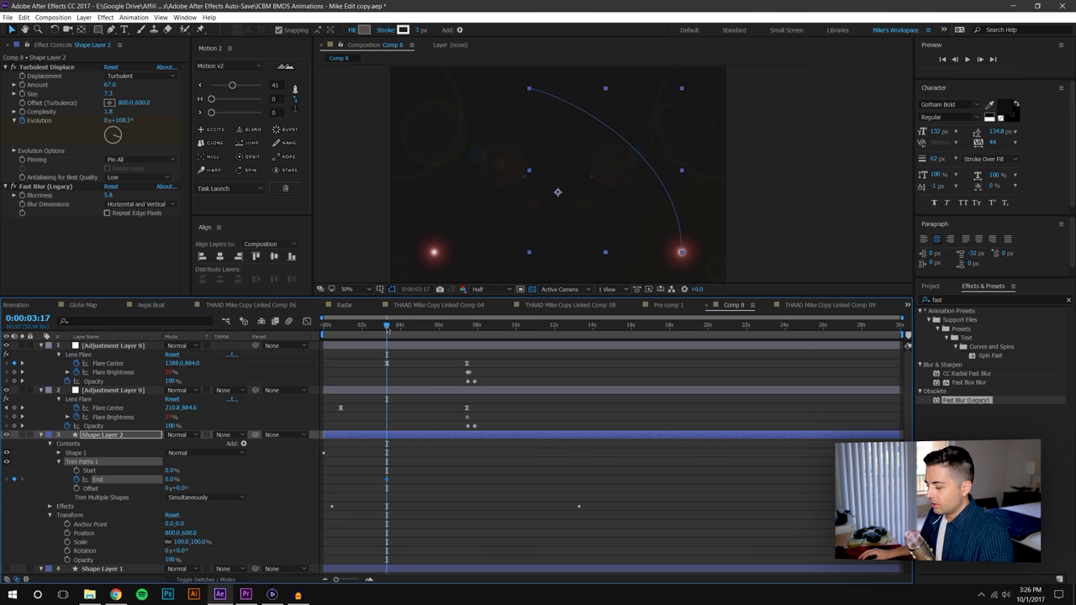
{"action": "left_click_drag", "start_coordinate": [387, 326], "coordinate": [467, 326]}
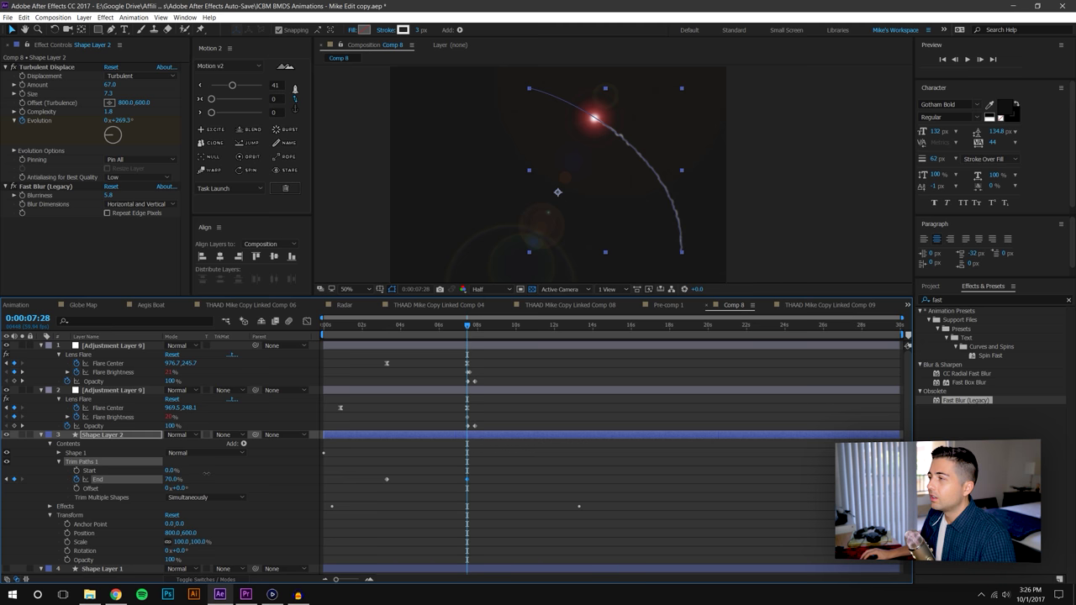
{"action": "left_click_drag", "start_coordinate": [372, 465], "coordinate": [529, 510]}
{"action": "left_click", "coordinate": [232, 86]}
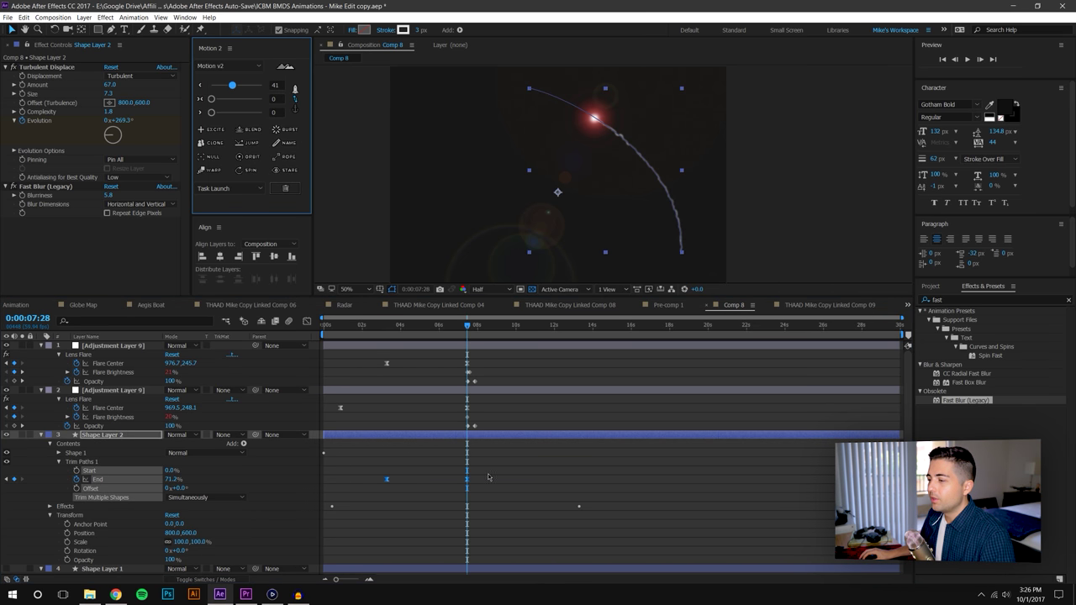
- Keyframe Shape Layer 2's Opacity to fade the trail out from 100% at 0:00:07:15 to fully transparent at 0:00:08:22
{"action": "left_click_drag", "start_coordinate": [467, 326], "coordinate": [462, 327]}
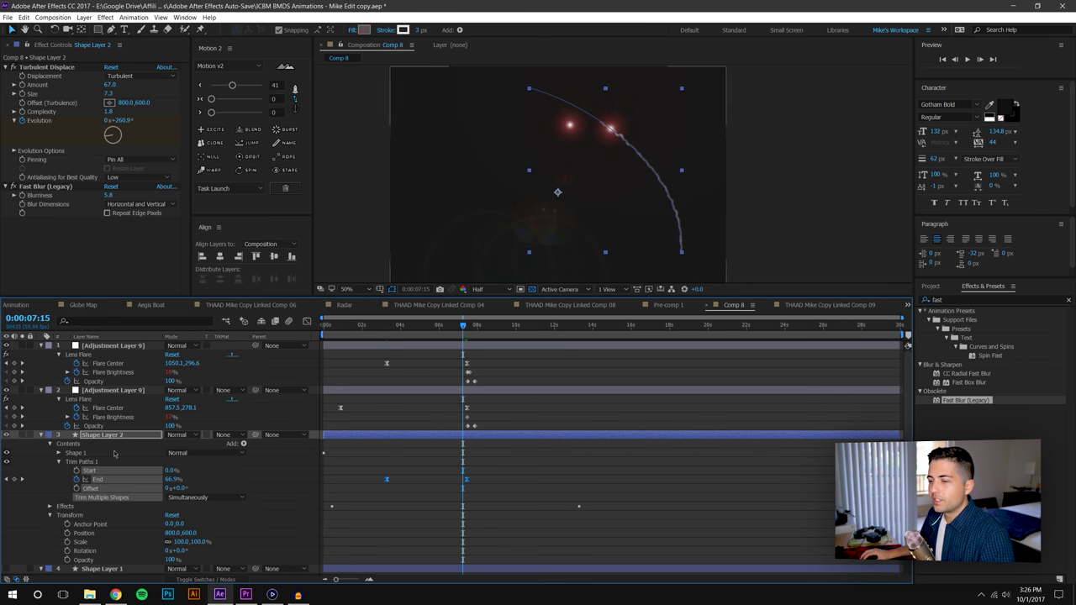
{"action": "key", "text": "t"}
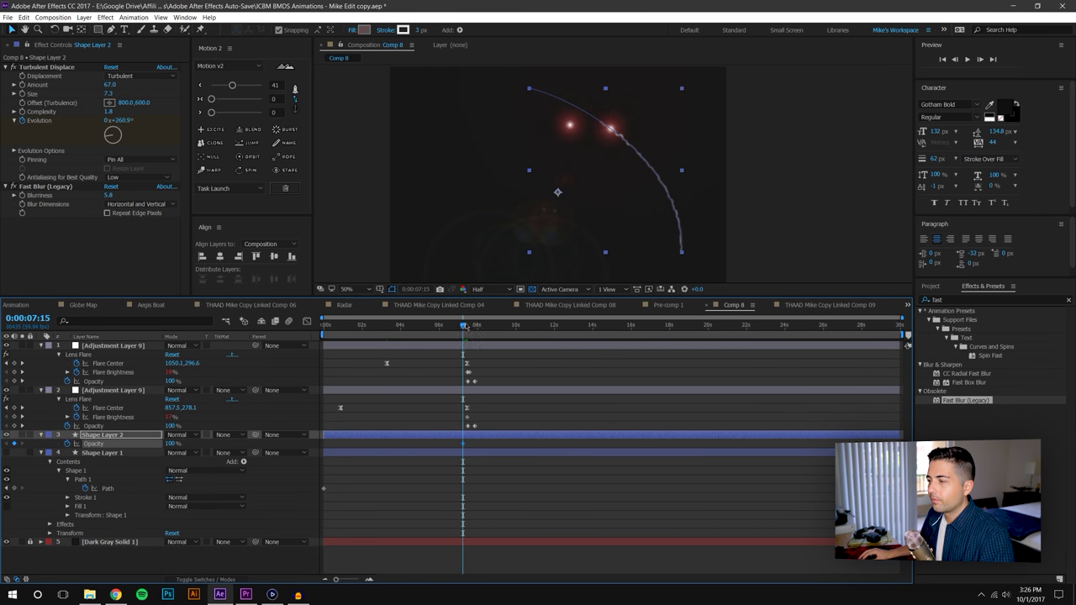
{"action": "key", "text": "space"}
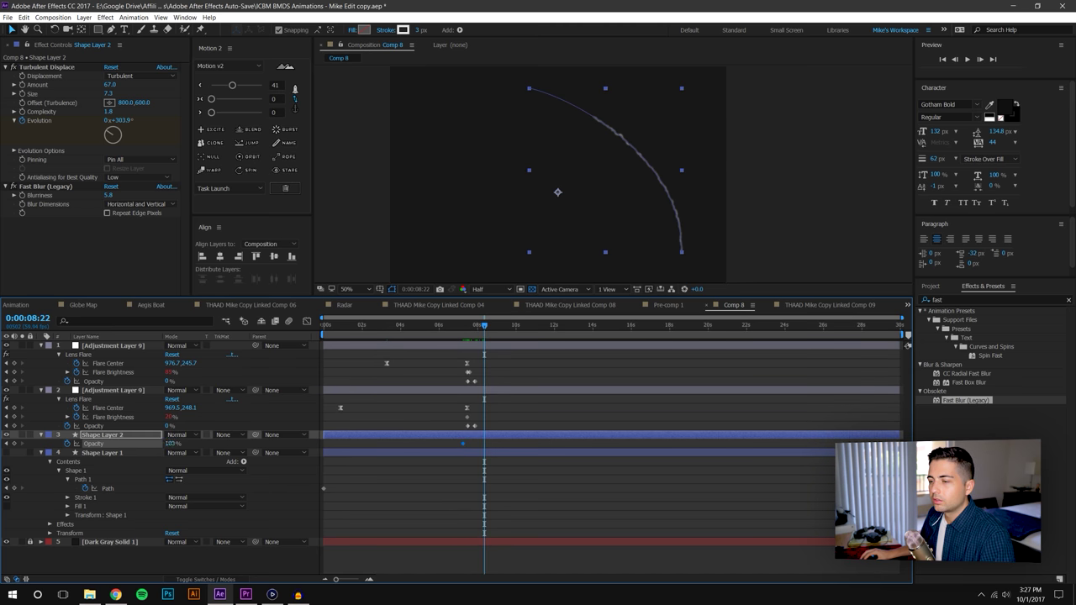
{"action": "left_click_drag", "start_coordinate": [170, 443], "coordinate": [84, 443]}
{"action": "left_click", "coordinate": [530, 506]}
- Preview the animation from the beginning to check how the smoke trail follows its flare
{"action": "left_click_drag", "start_coordinate": [436, 326], "coordinate": [325, 324]}
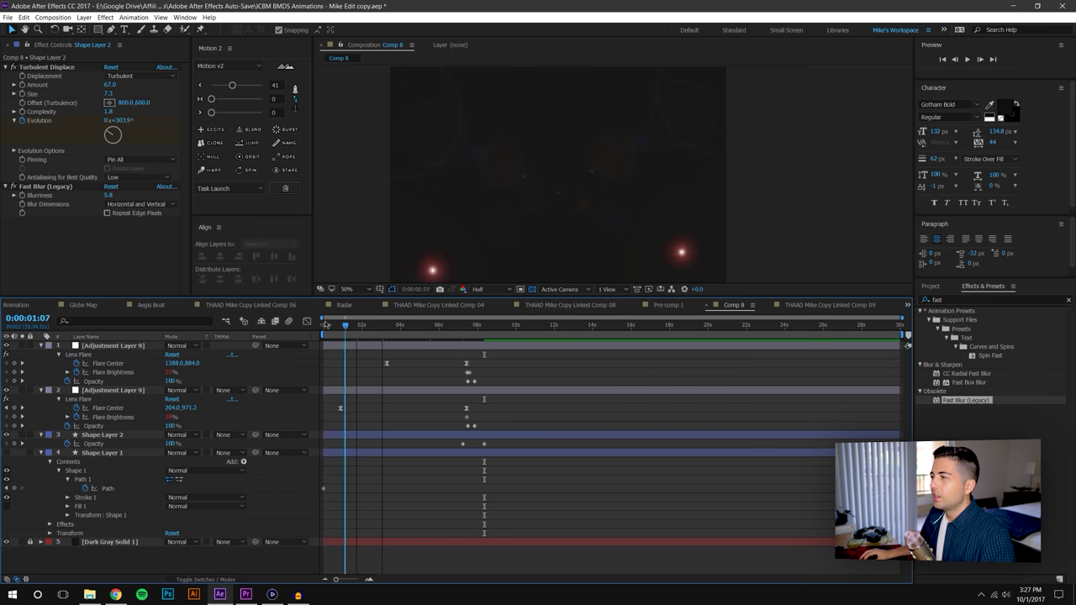
{"action": "left_click", "coordinate": [326, 324]}
{"action": "left_click", "coordinate": [968, 60]}
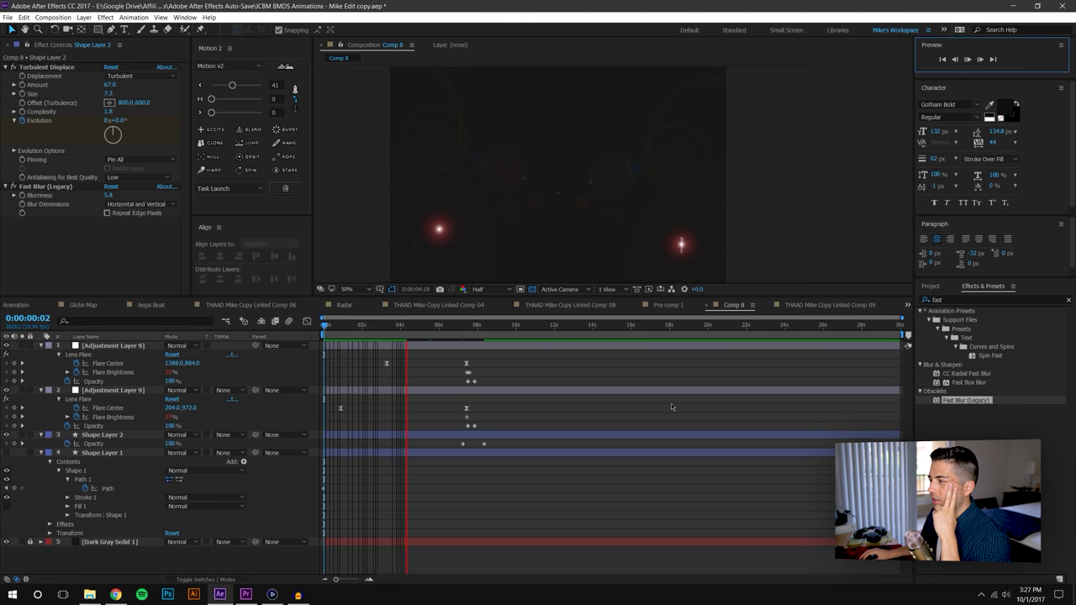
{"action": "left_click", "coordinate": [378, 328]}
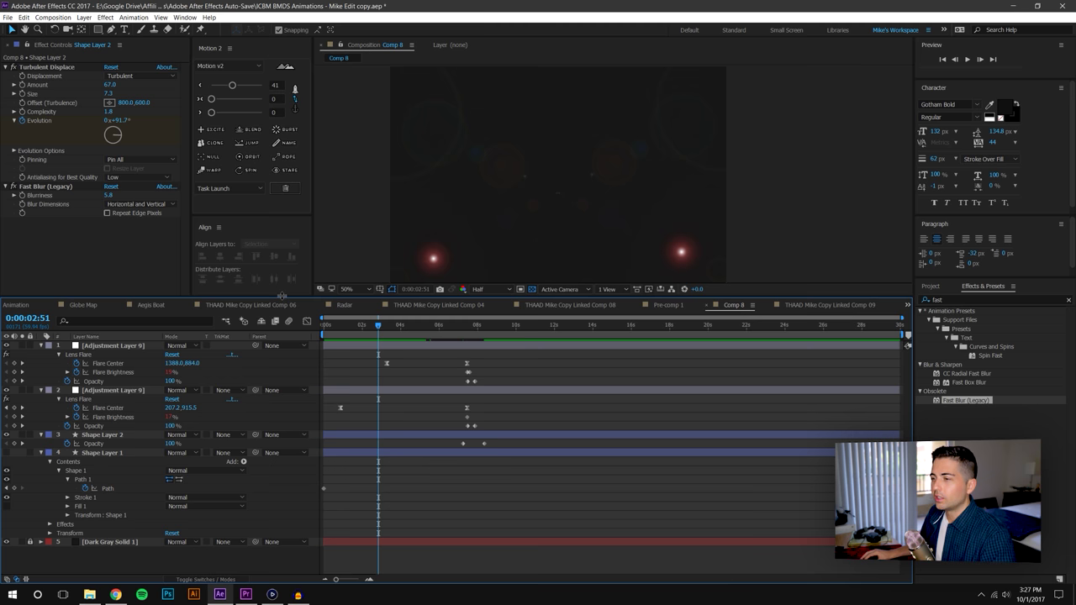
- Show the speed graph of Shape Layer 2's Trim Paths End and reshape the curve at its first keyframe for a more gradual start
{"action": "left_click_drag", "start_coordinate": [283, 296], "coordinate": [283, 250]}
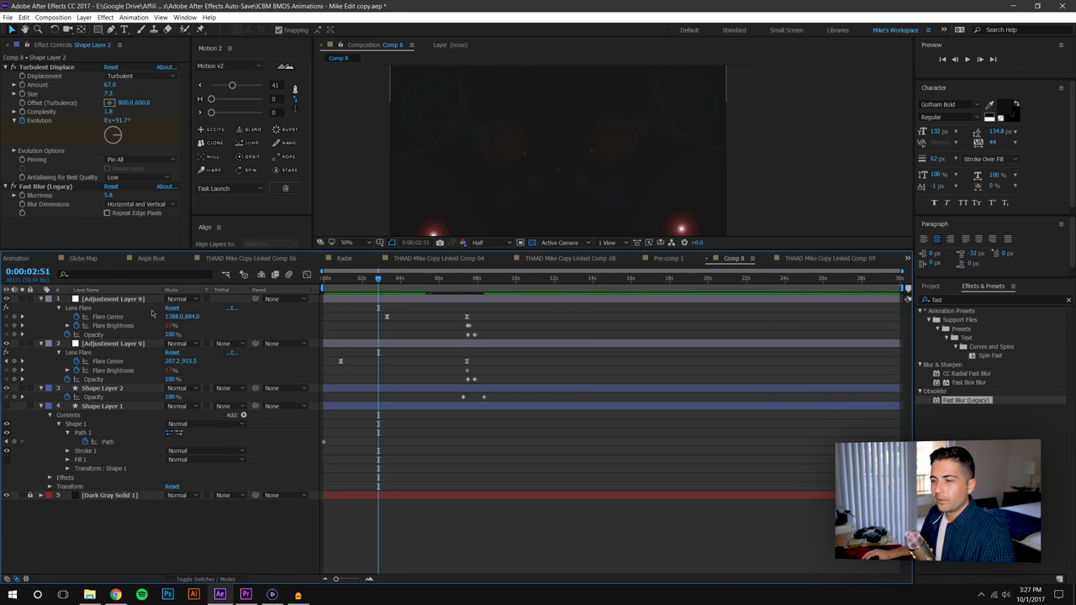
{"action": "left_click", "coordinate": [102, 388]}
{"action": "key", "text": "u"}
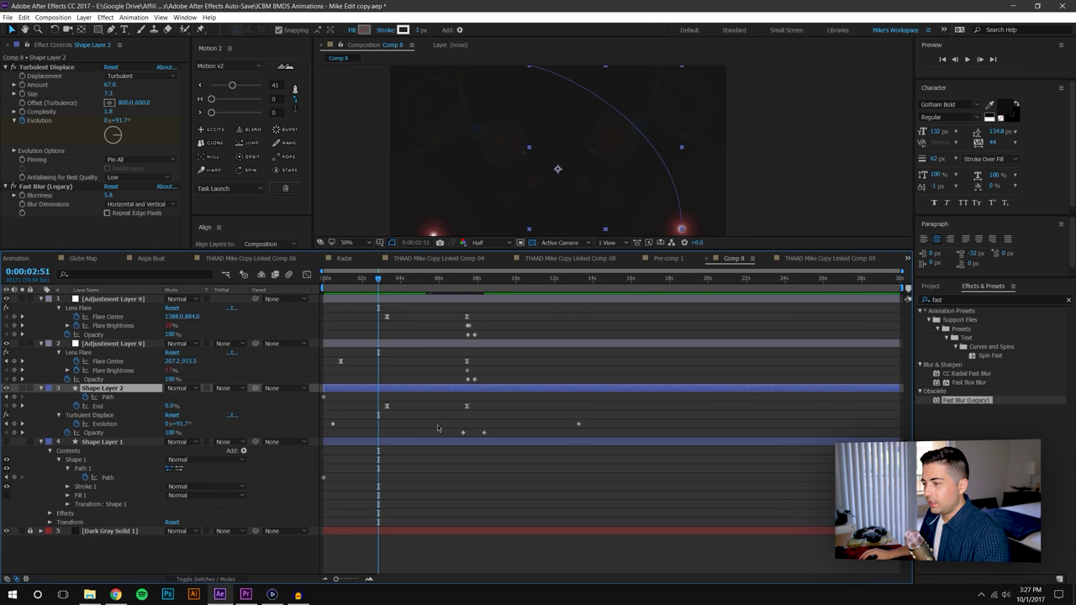
{"action": "left_click_drag", "start_coordinate": [374, 400], "coordinate": [475, 416]}
{"action": "key", "text": "shift+F3"}
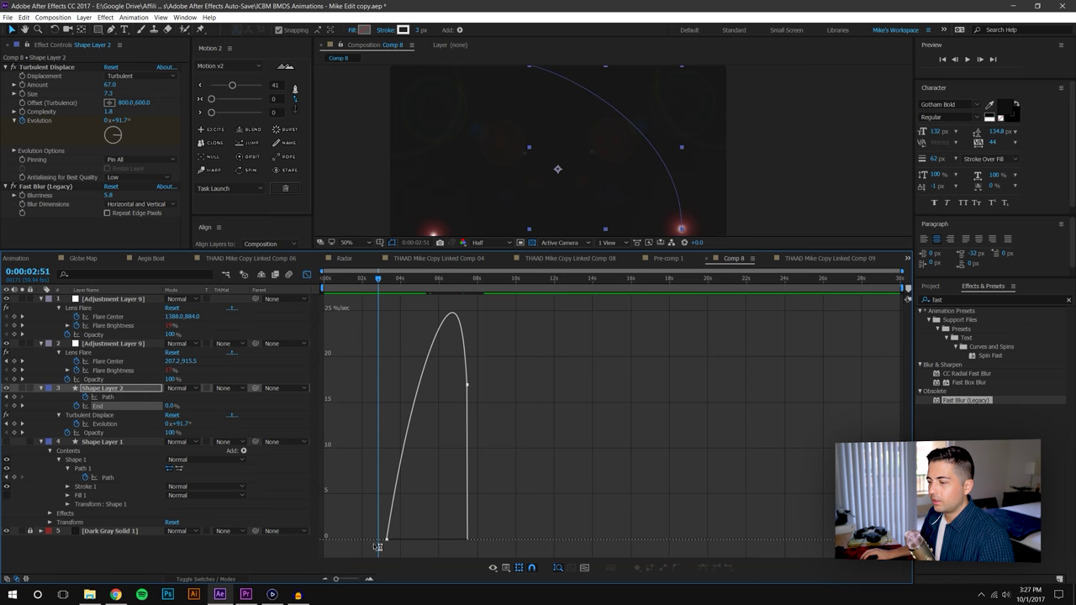
{"action": "left_click_drag", "start_coordinate": [401, 541], "coordinate": [408, 526]}
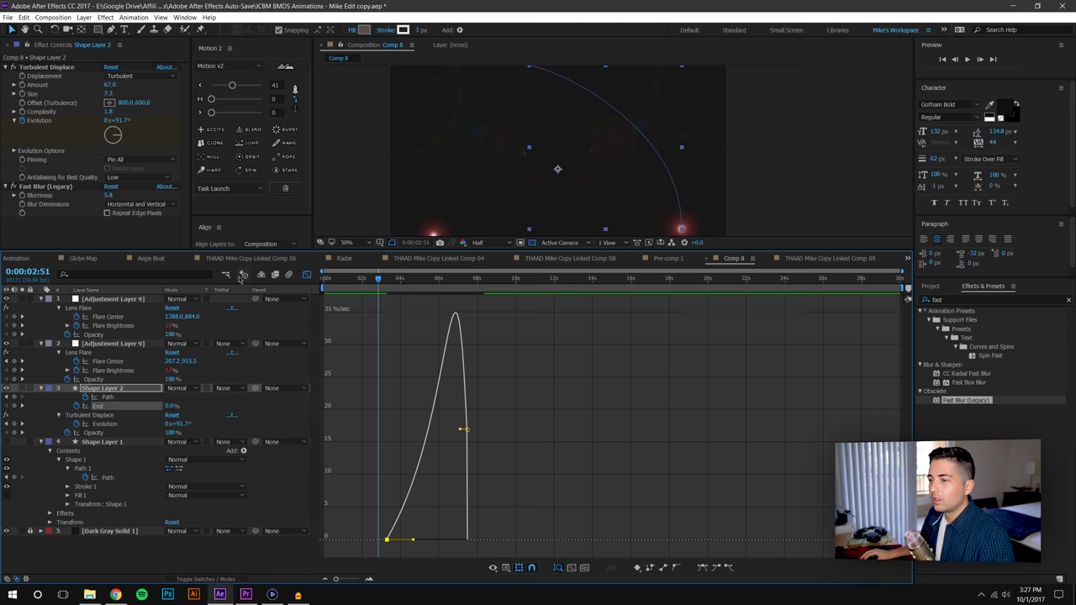
- Compare the End curve with the top Adjustment Layer 9's Flare Center curve and shorten the last End keyframe's incoming handle to match it
{"action": "left_click", "coordinate": [104, 317]}
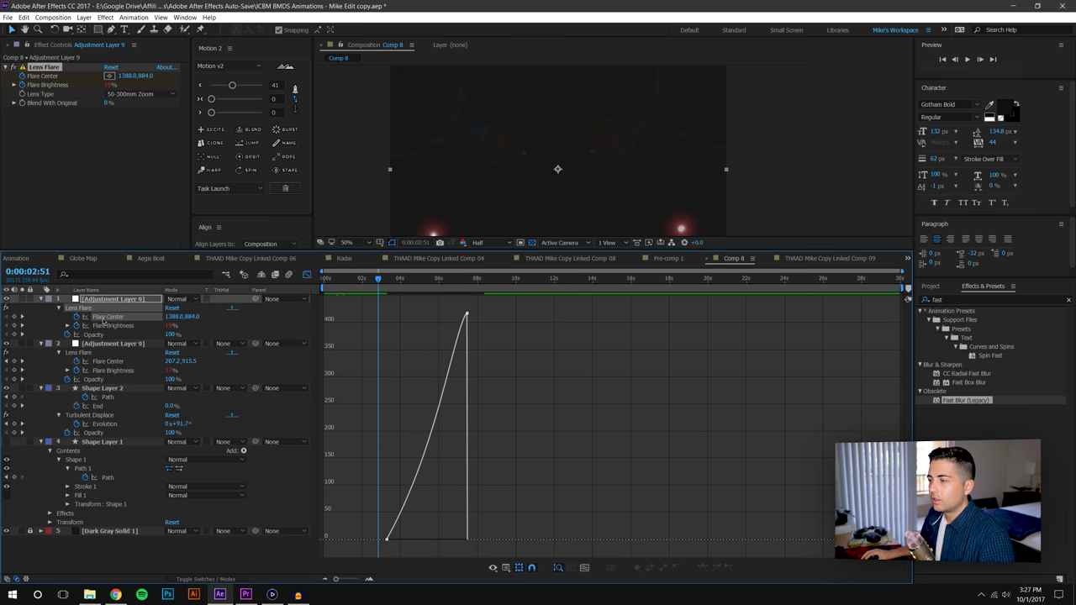
{"action": "left_click", "coordinate": [105, 326]}
{"action": "left_click", "coordinate": [104, 316]}
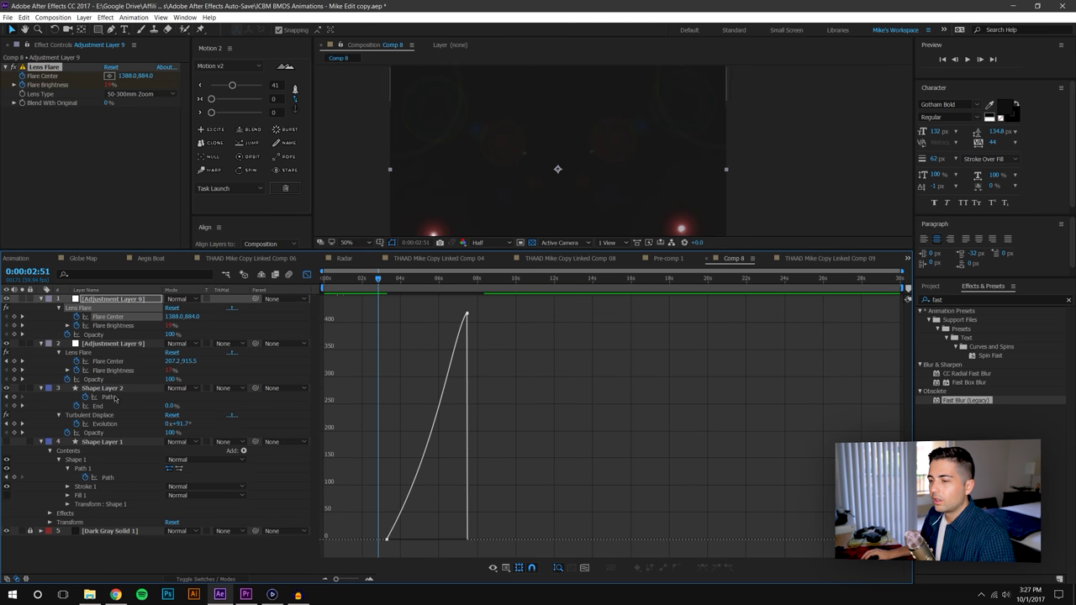
{"action": "left_click", "coordinate": [98, 406]}
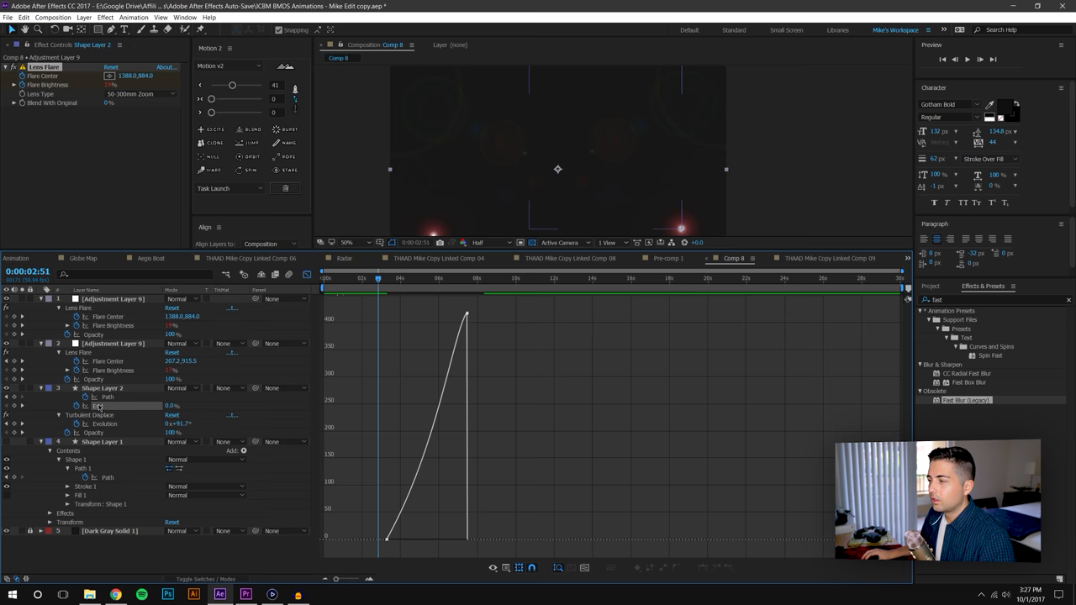
{"action": "left_click", "coordinate": [464, 429]}
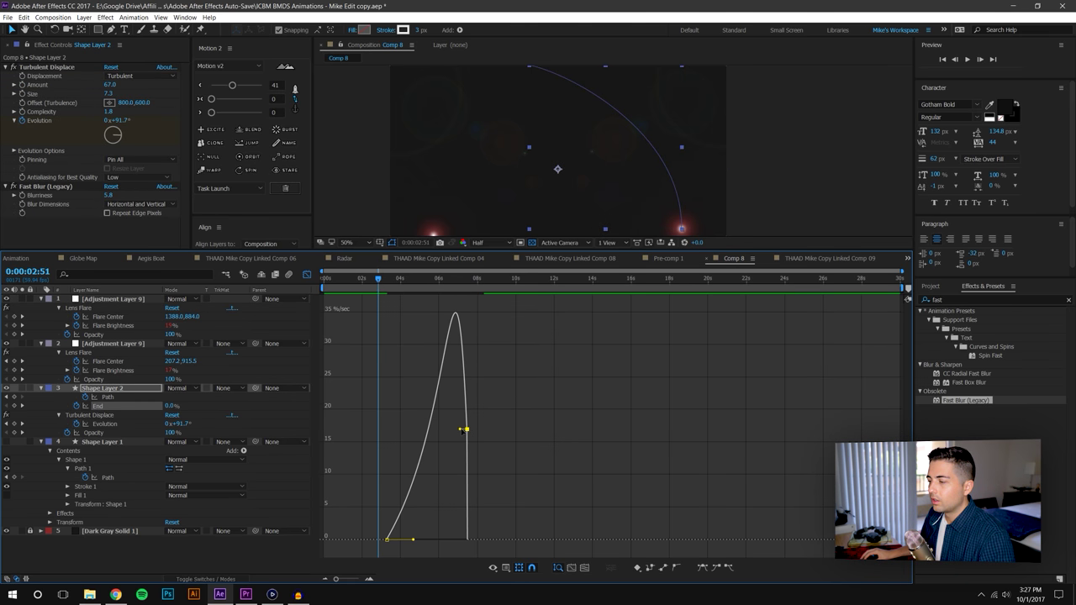
{"action": "left_click_drag", "start_coordinate": [462, 430], "coordinate": [467, 434]}
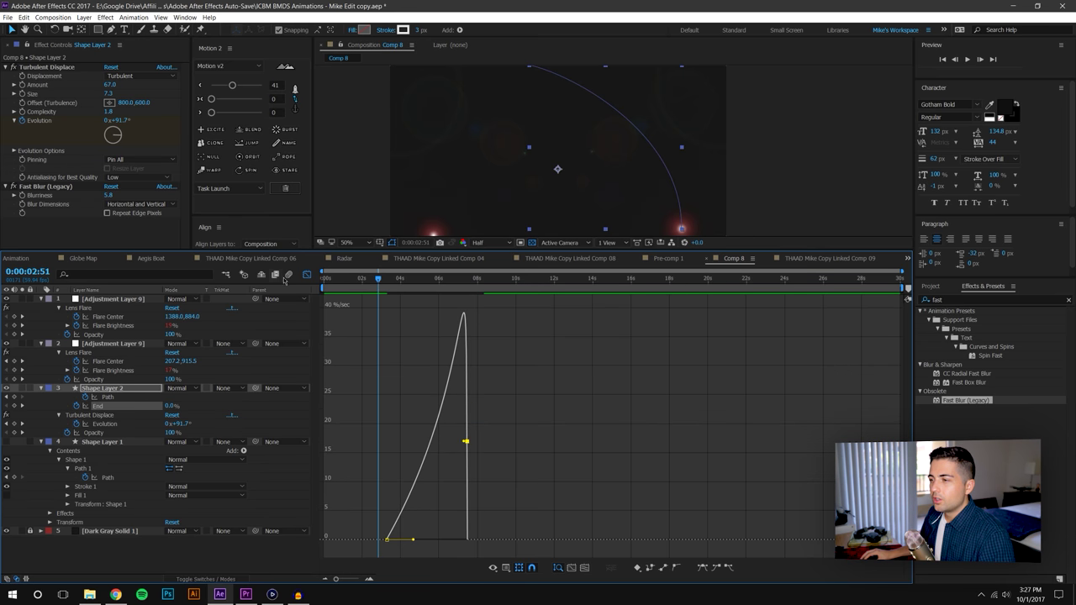
{"action": "left_click", "coordinate": [307, 275]}
- Apply a Motion 2 ease of 60 to the Flare Center, final Opacity and Trim Paths End keyframes together
{"action": "left_click_drag", "start_coordinate": [371, 309], "coordinate": [470, 412]}
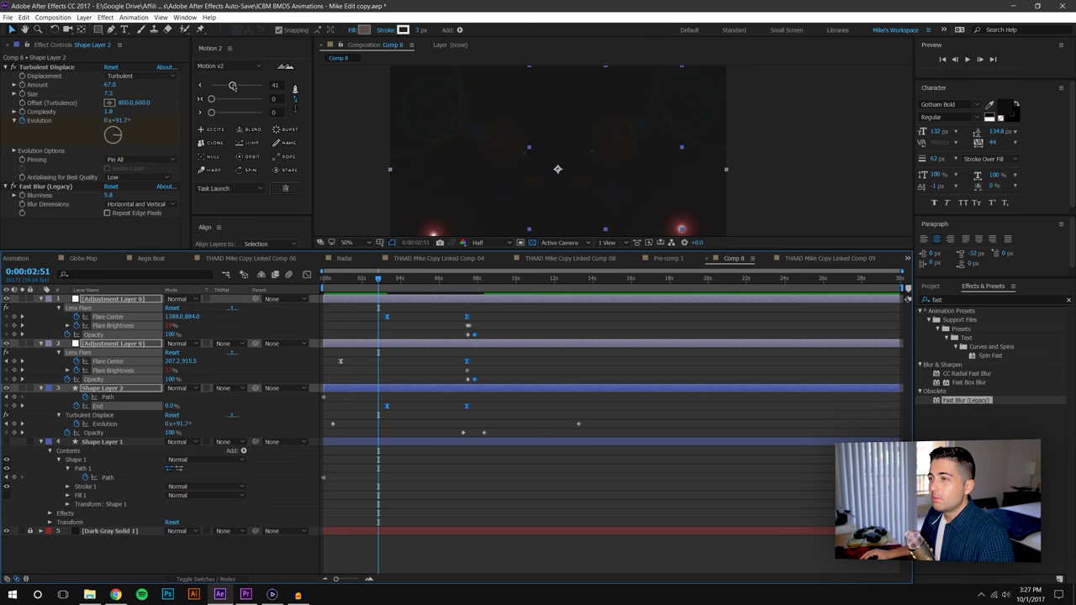
{"action": "left_click_drag", "start_coordinate": [233, 85], "coordinate": [239, 88]}
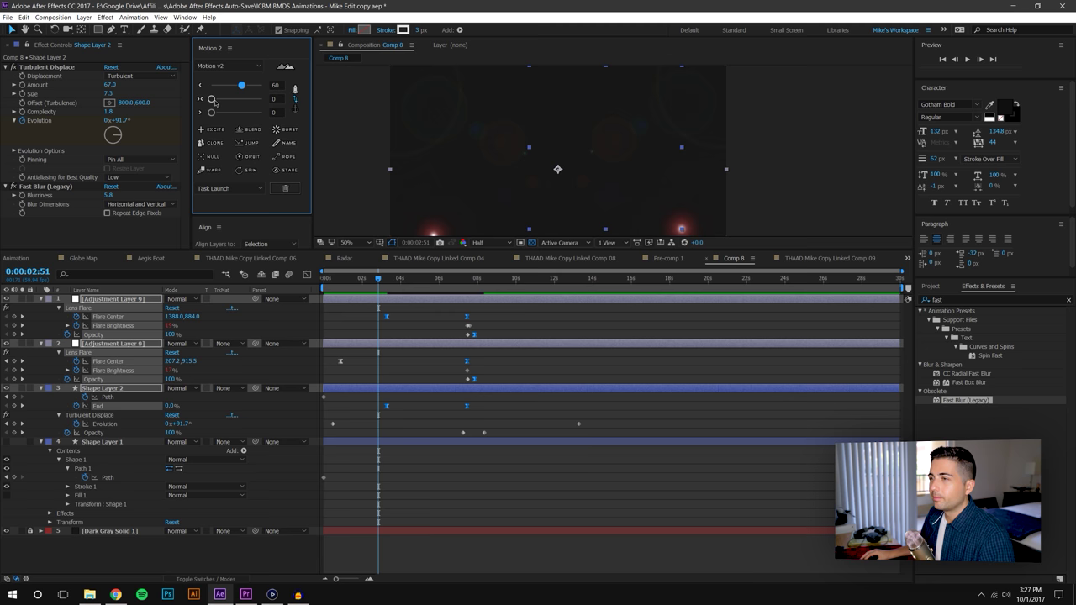
{"action": "left_click", "coordinate": [490, 458]}
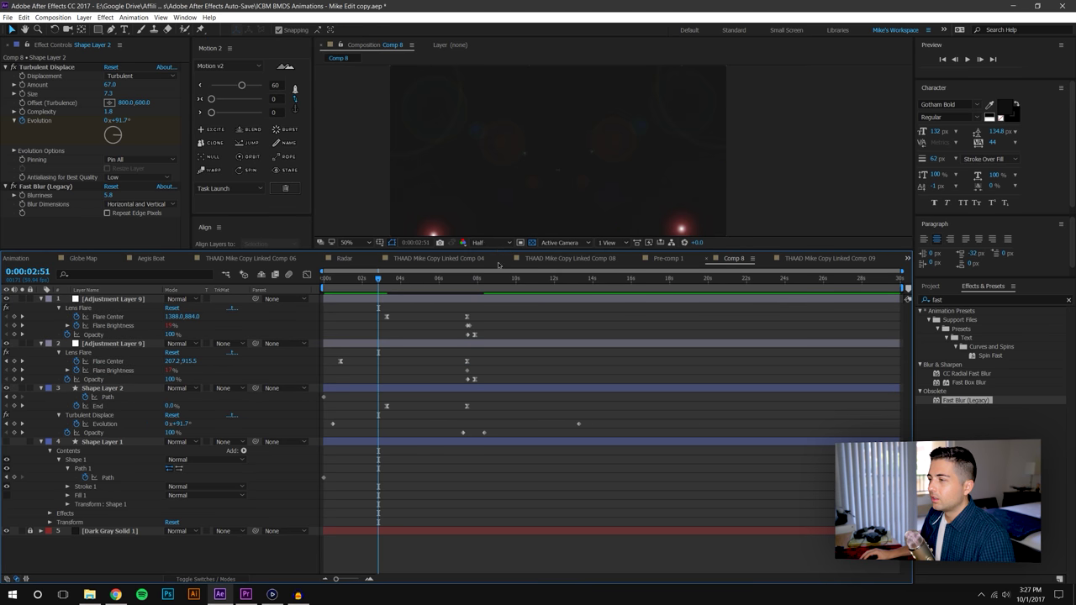
- Enlarge the composition view and preview the trail's timing against the moving flare
{"action": "left_click_drag", "start_coordinate": [497, 253], "coordinate": [497, 335]}
{"action": "left_click", "coordinate": [966, 60]}
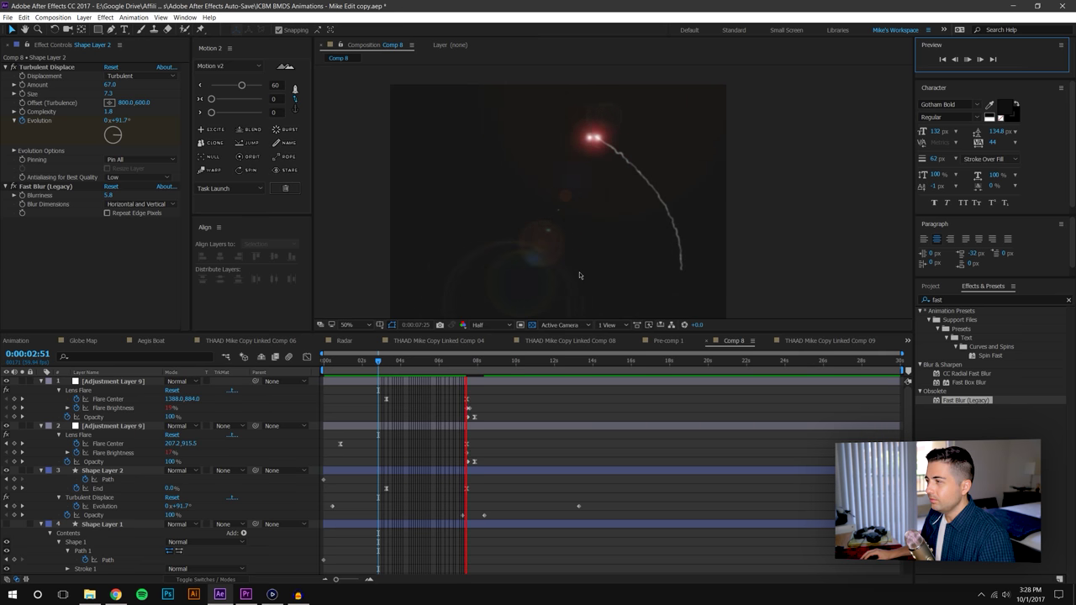
{"action": "left_click", "coordinate": [390, 359]}
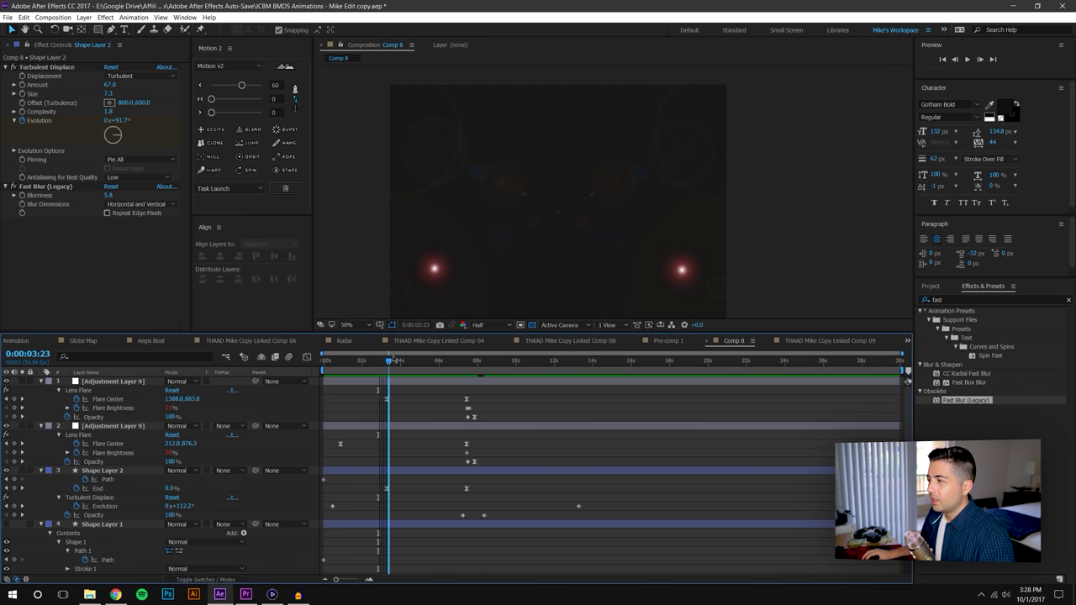
- Move Shape Layer 2's last Trim Paths End keyframe slightly later and add an End keyframe of 9.3% at 0:00:05:05
{"action": "left_click_drag", "start_coordinate": [392, 360], "coordinate": [454, 350]}
{"action": "left_click_drag", "start_coordinate": [468, 489], "coordinate": [469, 489]}
{"action": "left_click_drag", "start_coordinate": [460, 363], "coordinate": [421, 362]}
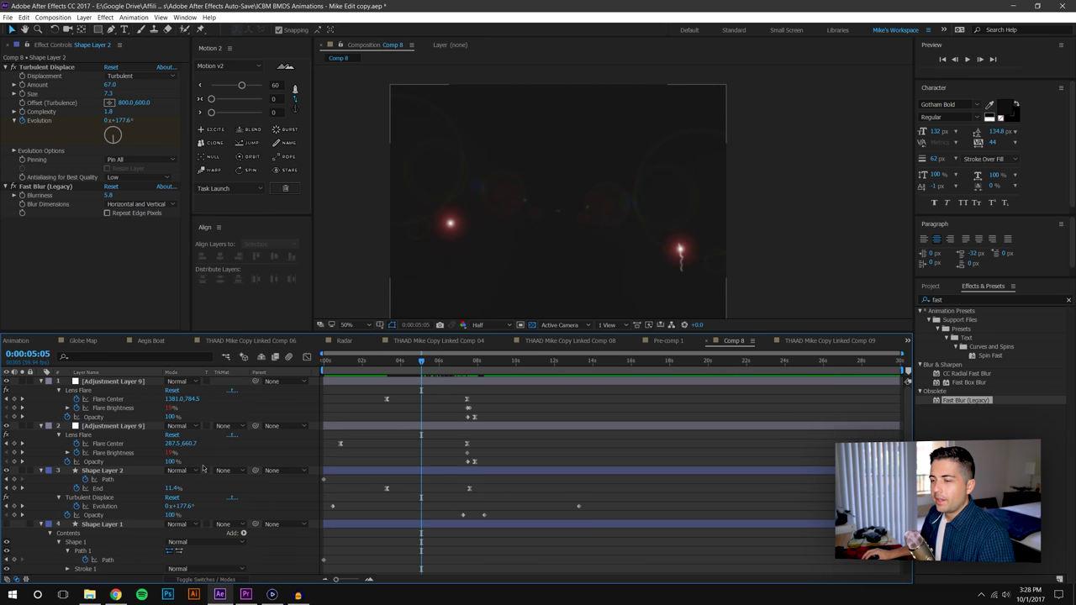
{"action": "left_click", "coordinate": [172, 495]}
{"action": "left_click_drag", "start_coordinate": [172, 488], "coordinate": [176, 488]}
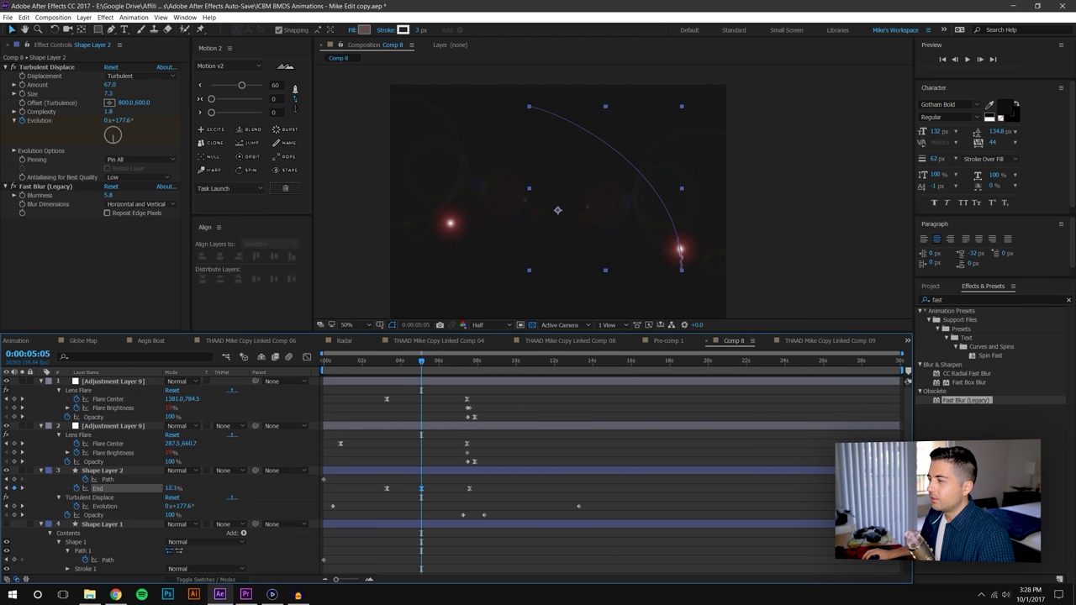
{"action": "left_click", "coordinate": [417, 492]}
{"action": "left_click", "coordinate": [418, 492]}
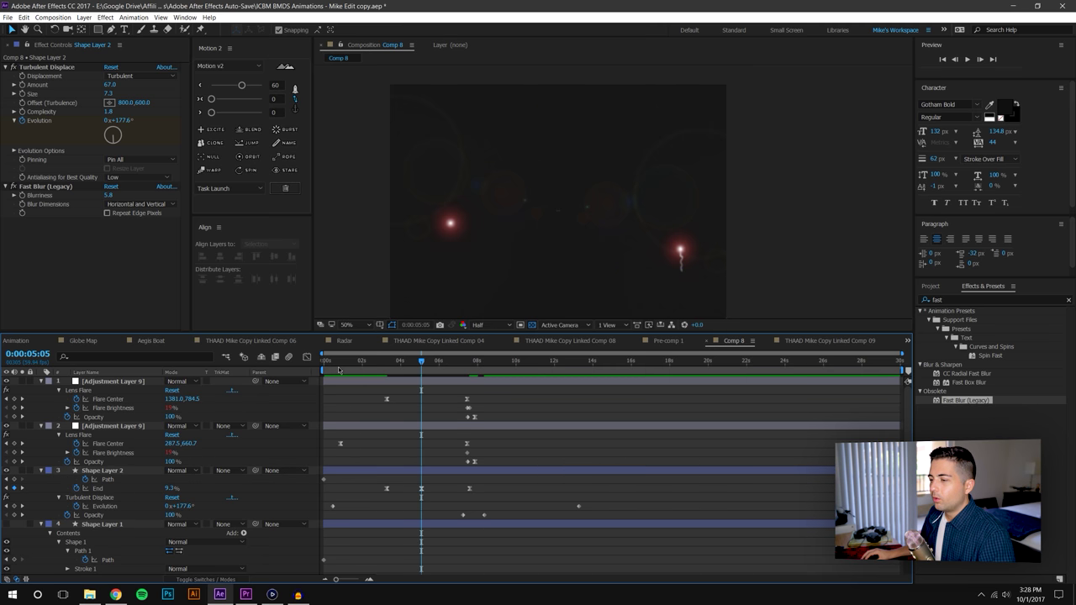
- Replay the animation to check the retimed trail, then return to 0:00:03:14
{"action": "left_click_drag", "start_coordinate": [340, 366], "coordinate": [349, 368]}
{"action": "key", "text": "space"}
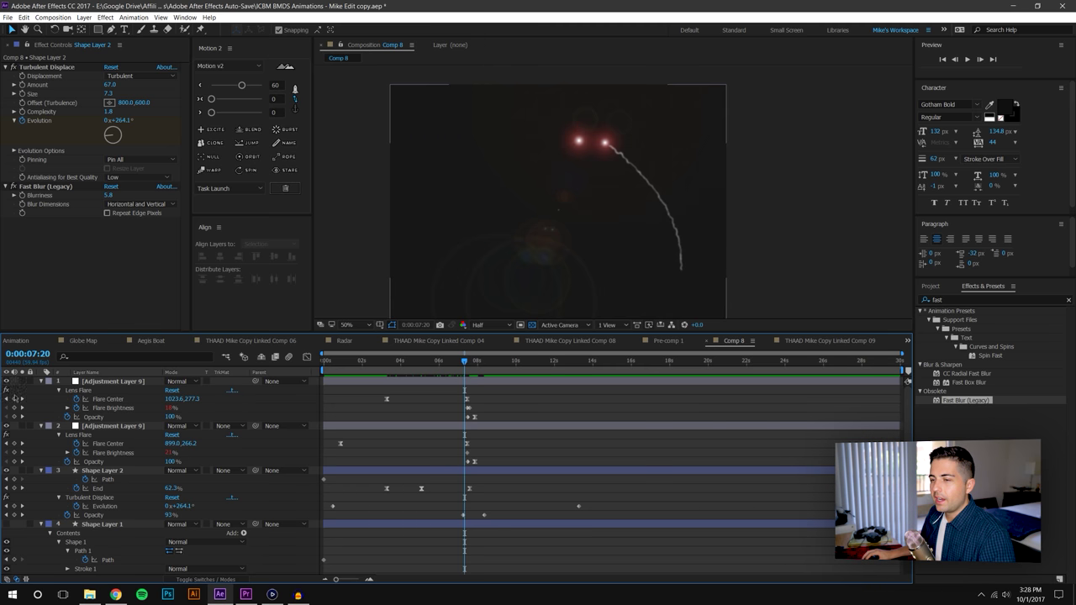
{"action": "left_click_drag", "start_coordinate": [467, 360], "coordinate": [385, 362]}
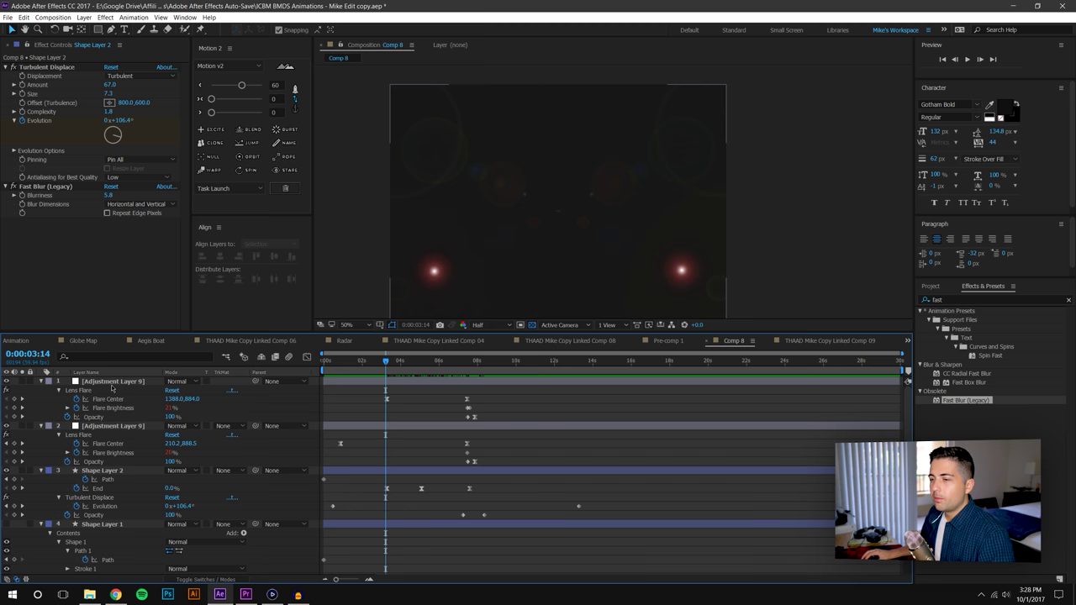
- Set the top Adjustment Layer 9's Lens Type to 105mm Prime and its Flare Brightness to 10% at 0:00:03:14
{"action": "left_click", "coordinate": [113, 383]}
{"action": "left_click", "coordinate": [131, 95]}
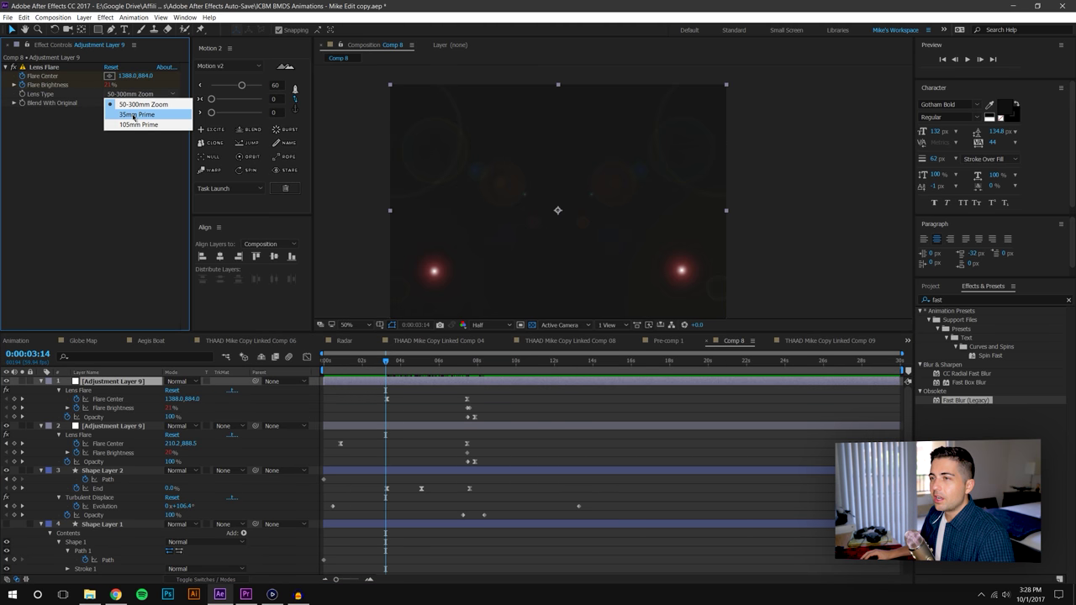
{"action": "left_click", "coordinate": [135, 114]}
{"action": "left_click", "coordinate": [142, 95]}
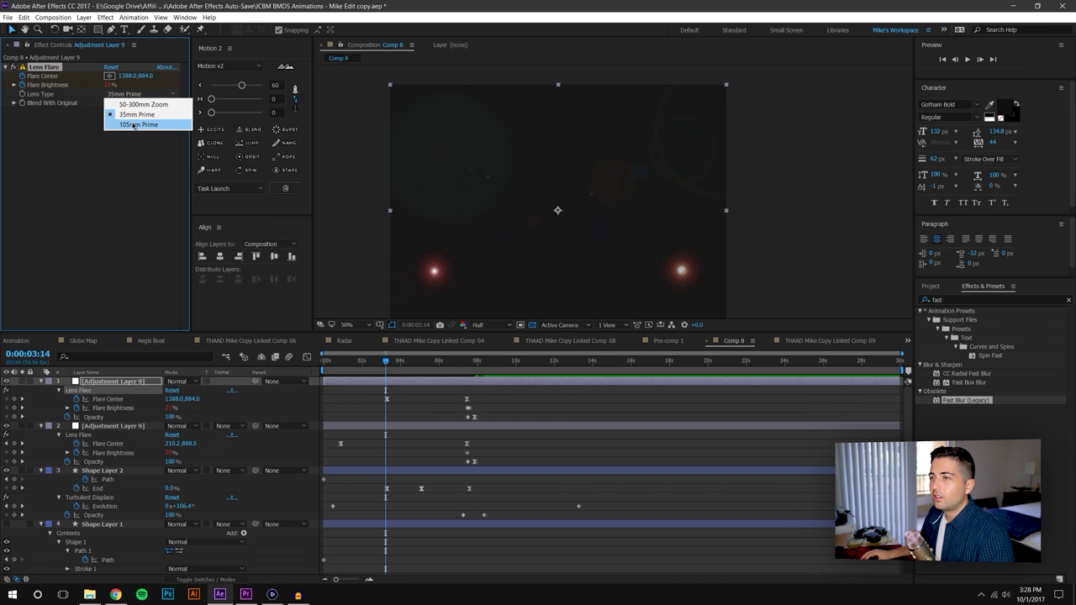
{"action": "left_click", "coordinate": [134, 124]}
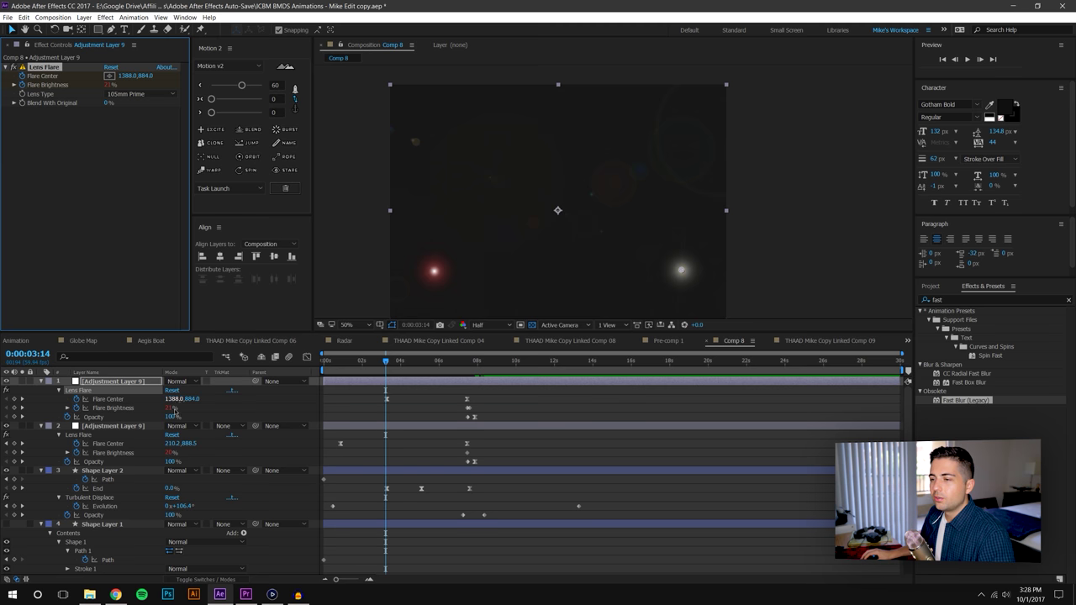
{"action": "left_click_drag", "start_coordinate": [171, 408], "coordinate": [125, 408]}
{"action": "left_click", "coordinate": [452, 552]}
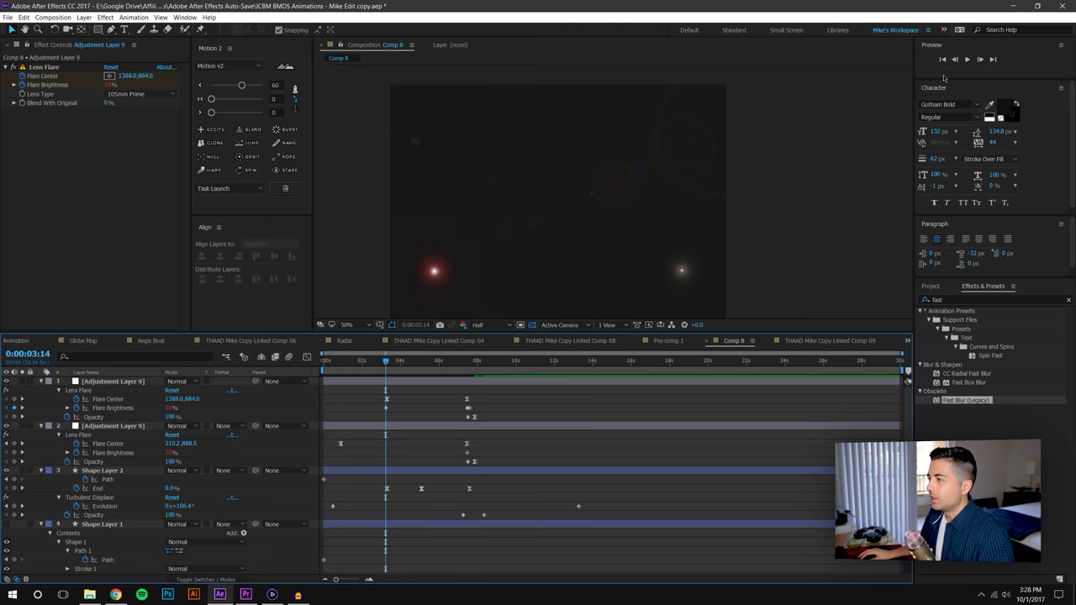
- Preview the white flare's flight and examine the collision at 0:00:07:28
{"action": "left_click", "coordinate": [969, 59]}
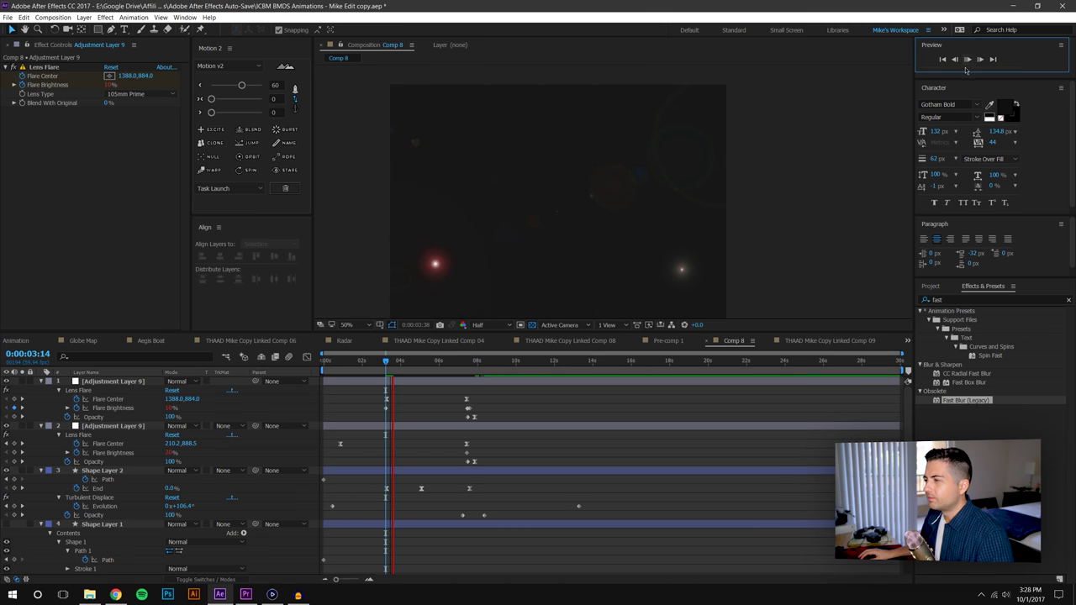
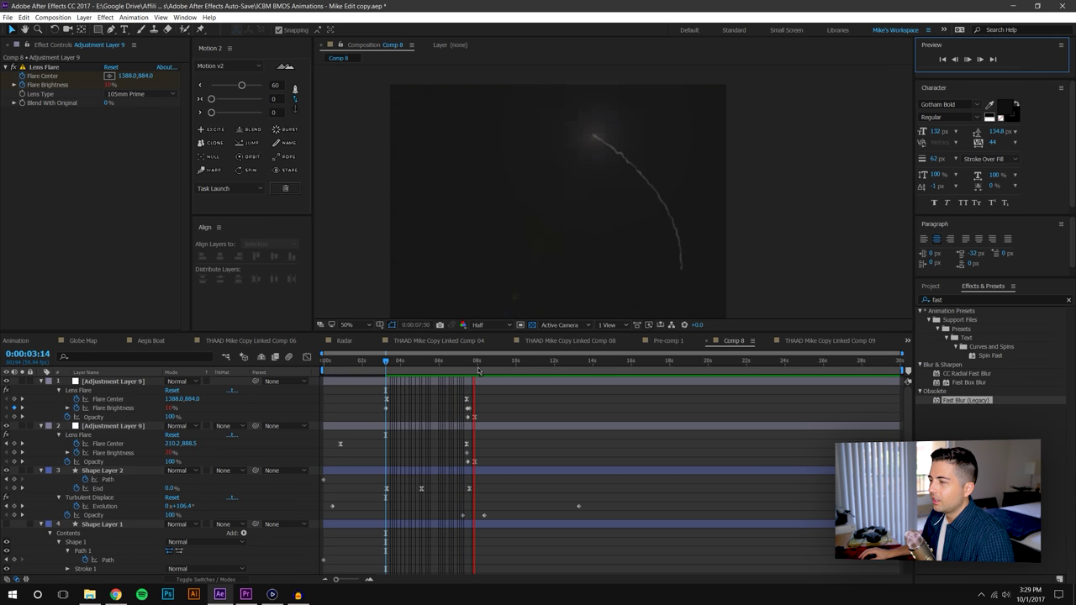
{"action": "mouse_move", "coordinate": [444, 359]}
{"action": "left_mouse_down"}
{"action": "mouse_move", "coordinate": [483, 359]}
{"action": "mouse_move", "coordinate": [432, 359]}
{"action": "mouse_move", "coordinate": [469, 351]}
{"action": "left_mouse_up"}
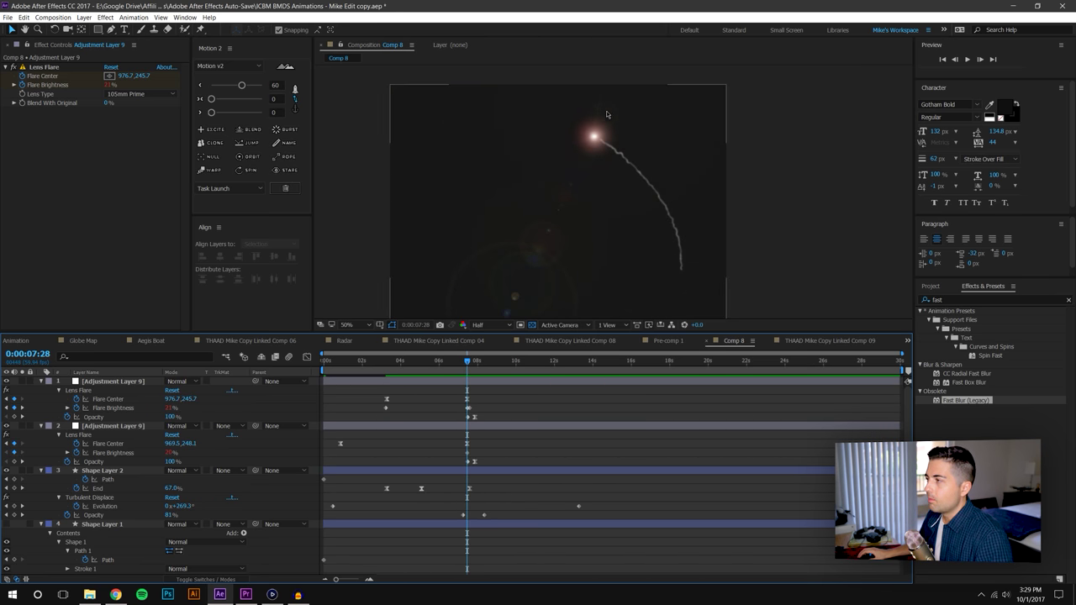
- Create a new 1600 × 1200 px composition at 59.94 fps with a 30-second duration
{"action": "scroll", "coordinate": [616, 209], "scroll_direction": "up", "scroll_amount": 4}
{"action": "left_click_drag", "start_coordinate": [556, 73], "coordinate": [579, 203]}
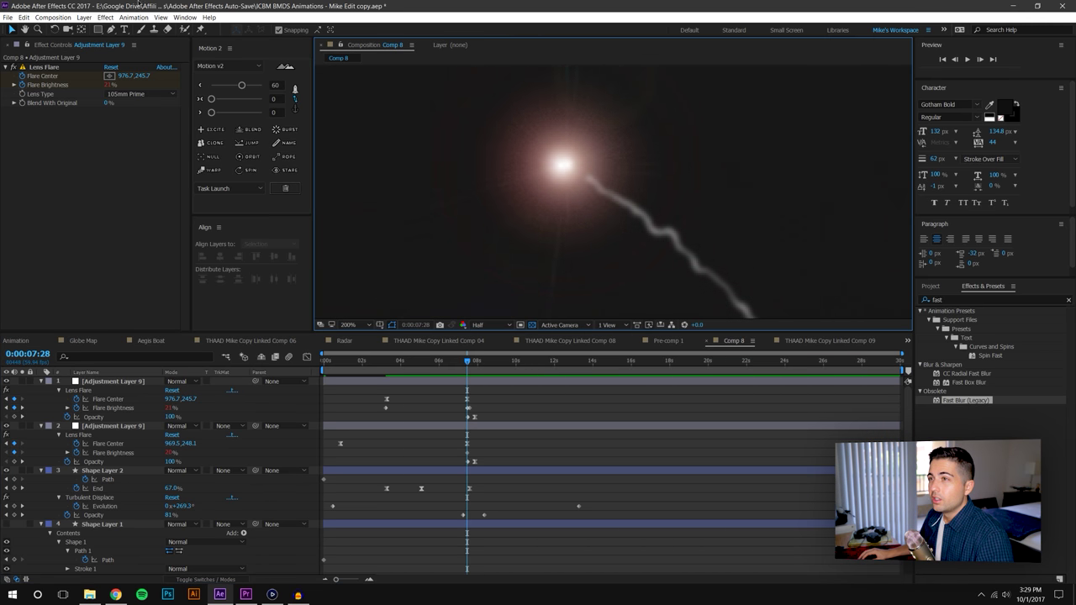
{"action": "left_click", "coordinate": [49, 19]}
{"action": "left_click", "coordinate": [67, 23]}
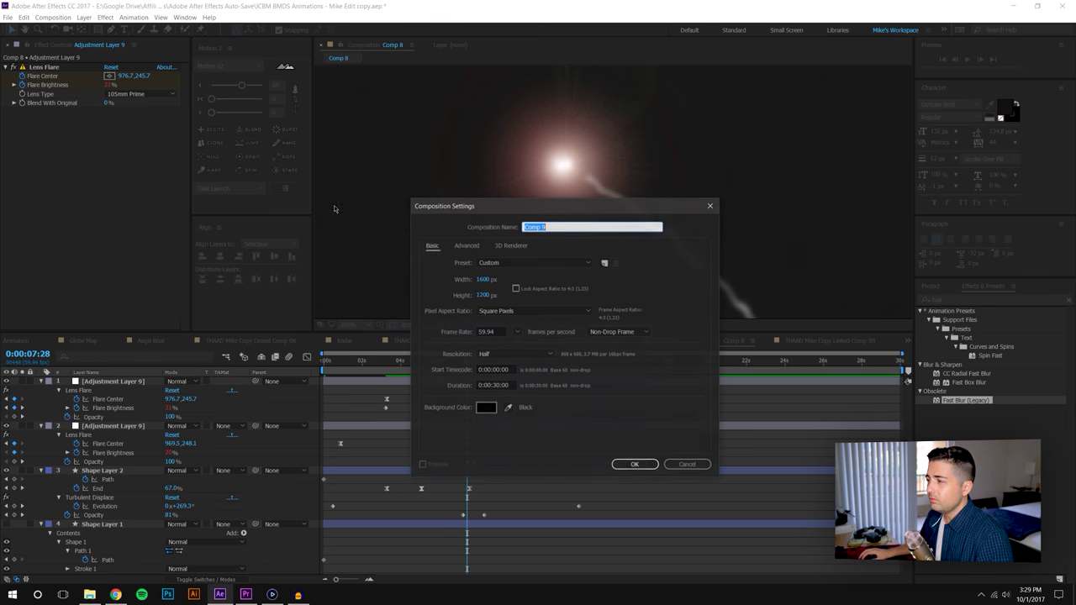
{"action": "left_click", "coordinate": [633, 465]}
- Draw a small circle with the Ellipse tool slightly left of the composition's centre
{"action": "left_click_drag", "start_coordinate": [100, 29], "coordinate": [134, 56]}
{"action": "left_click", "coordinate": [526, 325]}
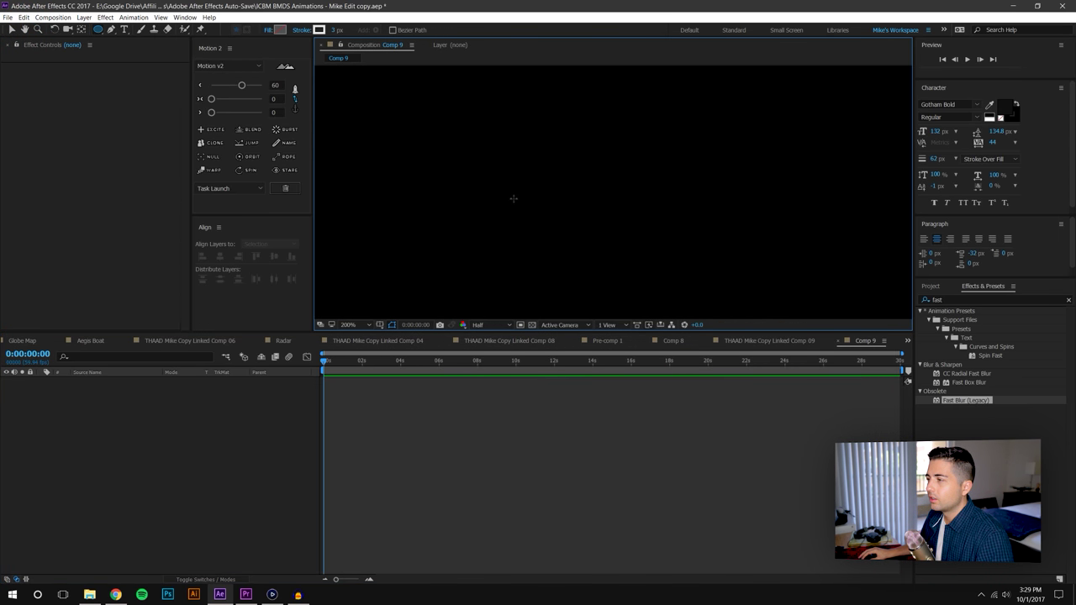
{"action": "left_click_drag", "start_coordinate": [511, 194], "coordinate": [544, 227]}
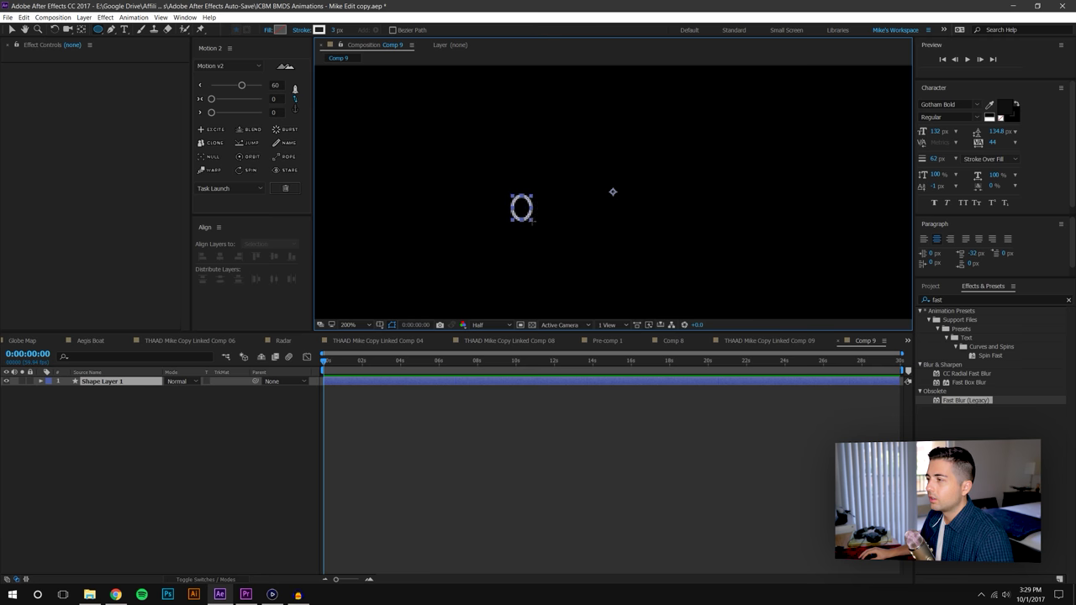
- Give the circle a solid white fill and centre its anchor point
{"action": "left_click", "coordinate": [269, 30]}
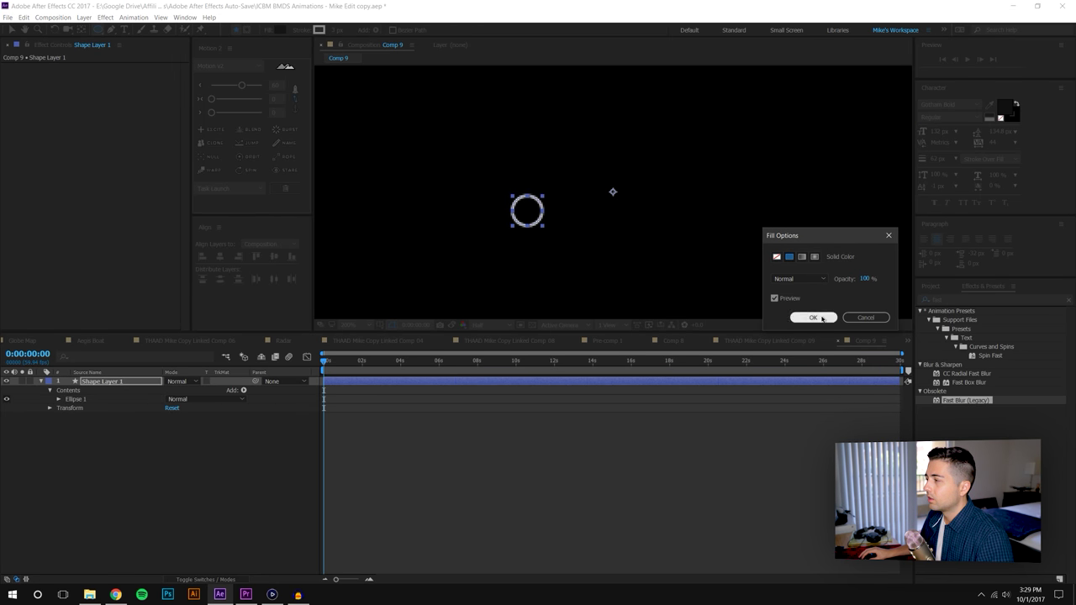
{"action": "left_click", "coordinate": [813, 317]}
{"action": "key", "text": "v"}
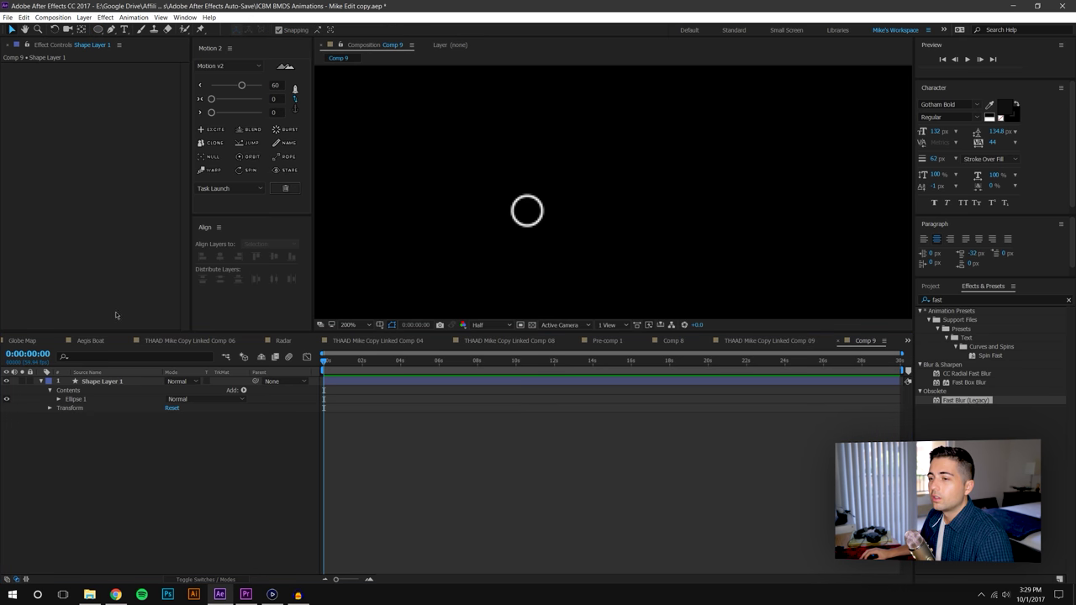
{"action": "left_click", "coordinate": [110, 382]}
{"action": "left_click", "coordinate": [363, 29]}
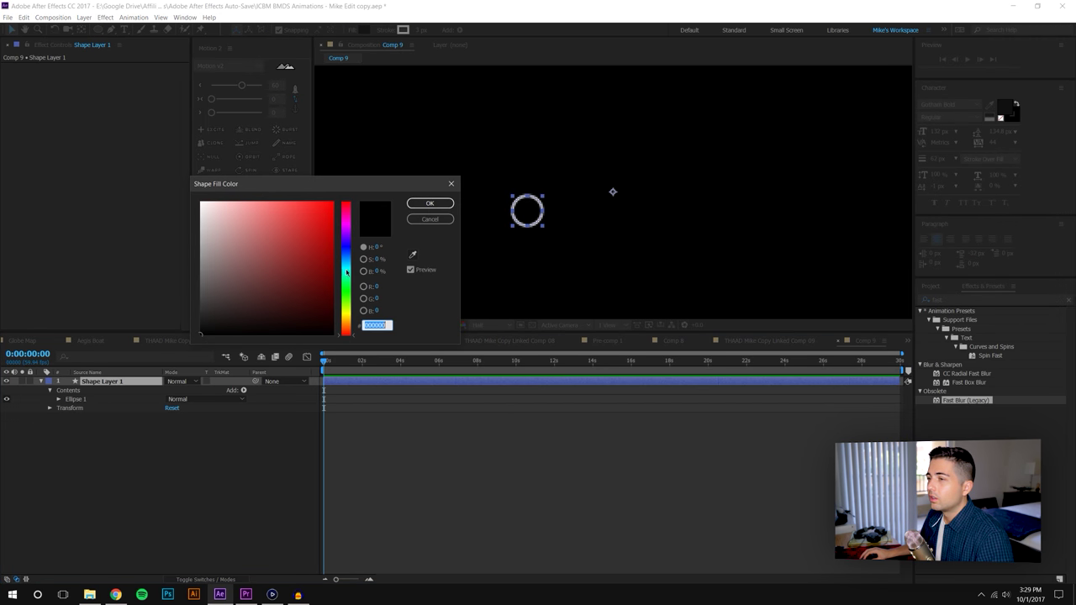
{"action": "left_click", "coordinate": [430, 204]}
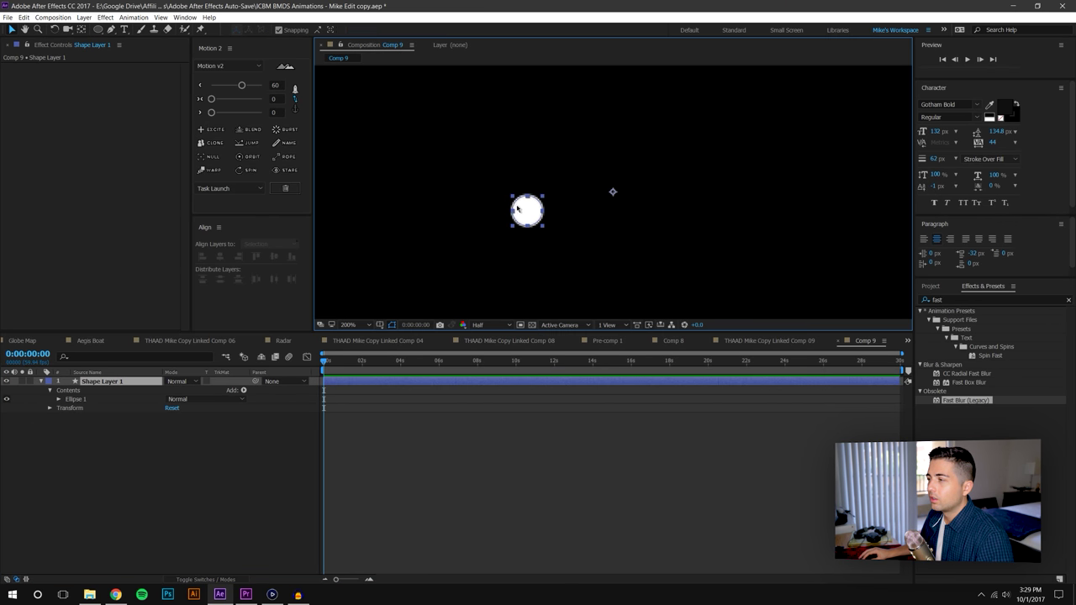
{"action": "left_click", "coordinate": [295, 109]}
{"action": "left_click", "coordinate": [266, 100]}
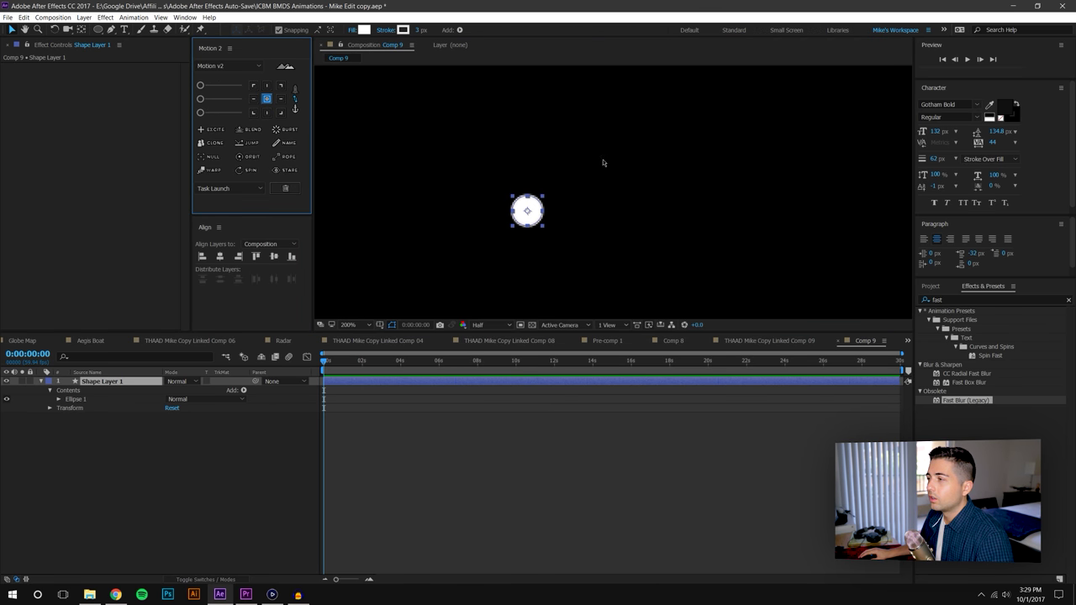
- Add a Scale keyframe of 100% to the circle at 0:00:00:00 and go to 0:00:02:01
{"action": "key", "text": "comma"}
{"action": "key", "text": "s"}
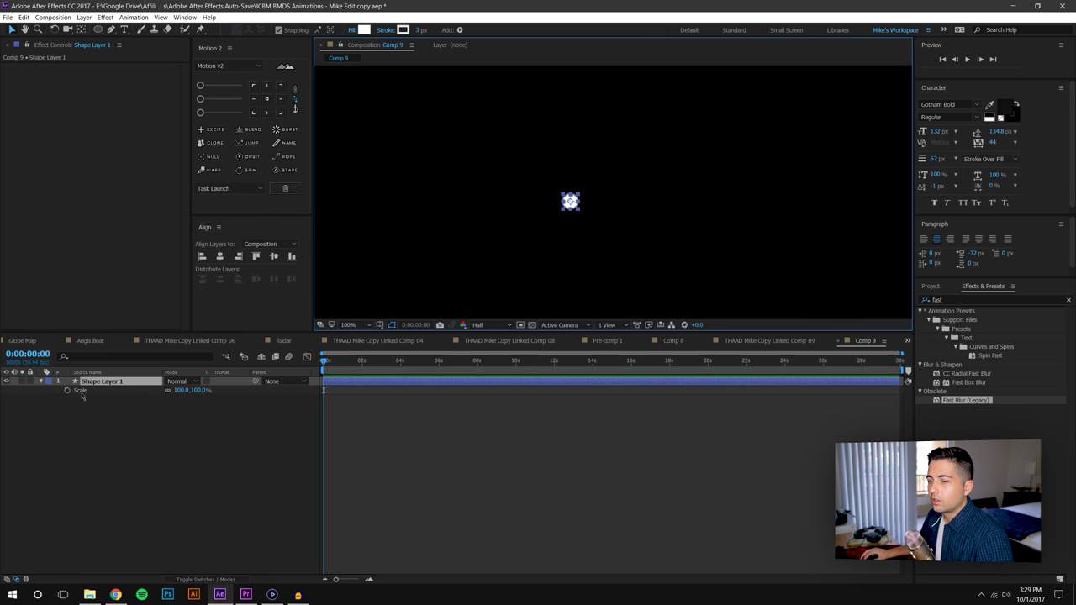
{"action": "left_click", "coordinate": [67, 390]}
{"action": "left_click", "coordinate": [363, 364]}
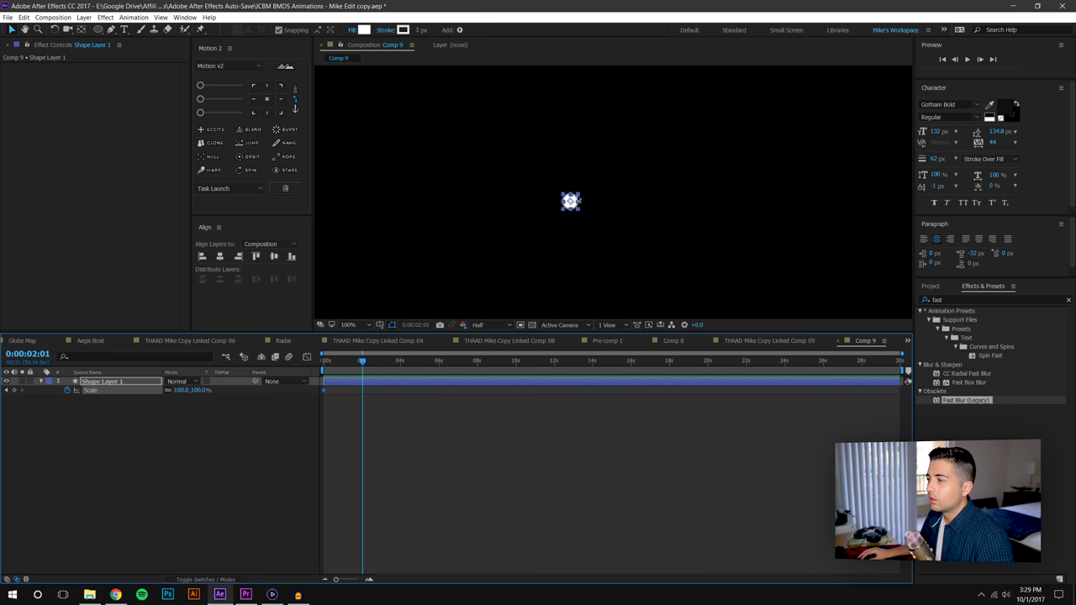
{"action": "left_click_drag", "start_coordinate": [570, 201], "coordinate": [633, 162]}
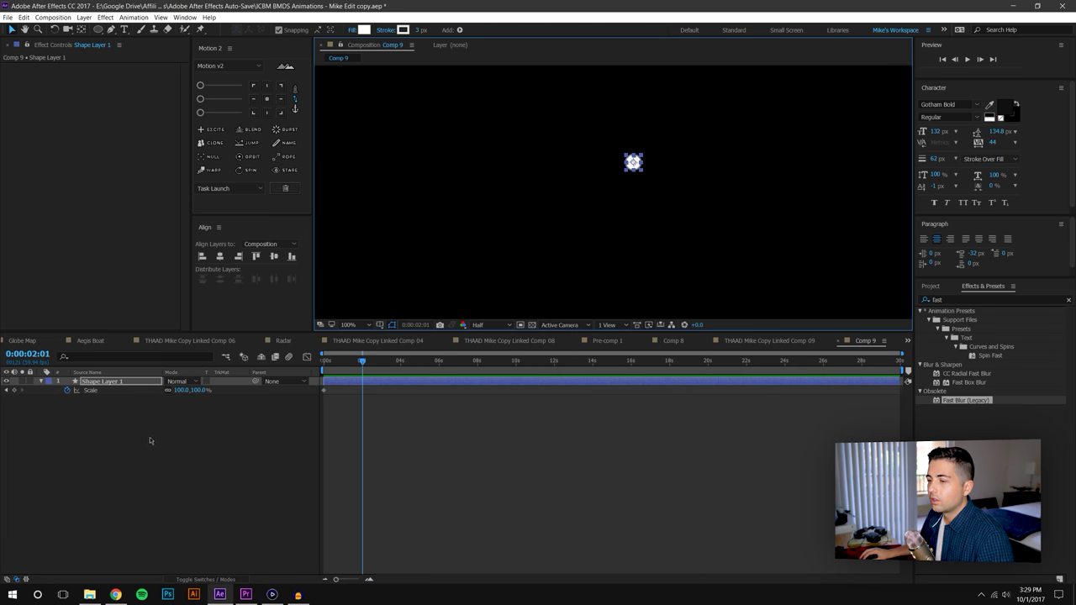
{"action": "key", "text": "ctrl+z"}
{"action": "left_click", "coordinate": [394, 436]}
{"action": "left_click_drag", "start_coordinate": [181, 390], "coordinate": [290, 394]}
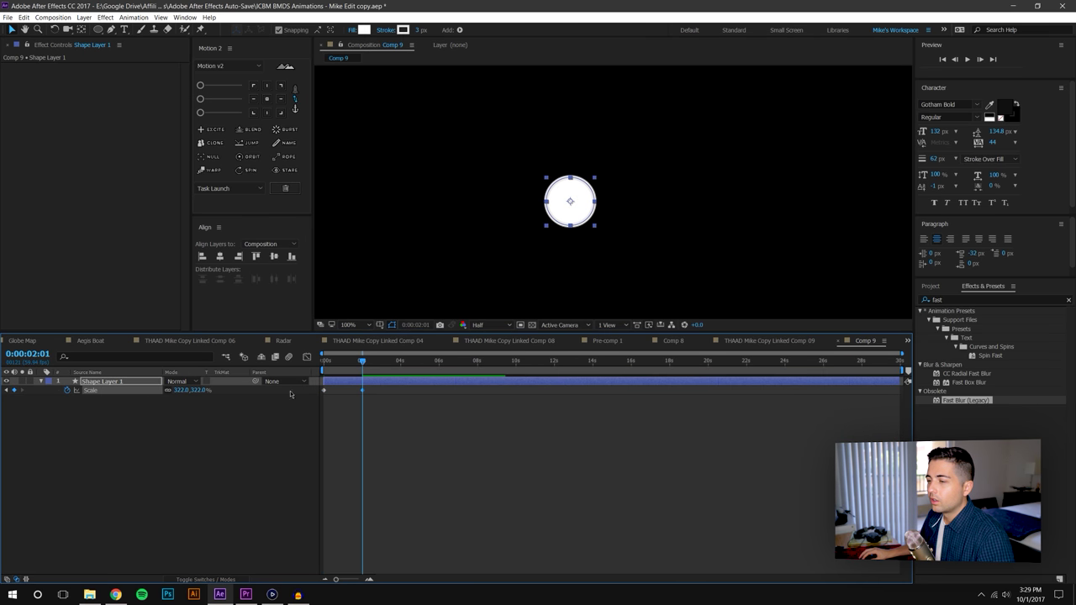
{"action": "key", "text": "ctrl+z"}
- Set the circle's Scale to 0% at 0:00:02:01
{"action": "left_click", "coordinate": [257, 408]}
{"action": "type", "text": "0"}
{"action": "key", "text": "Return"}
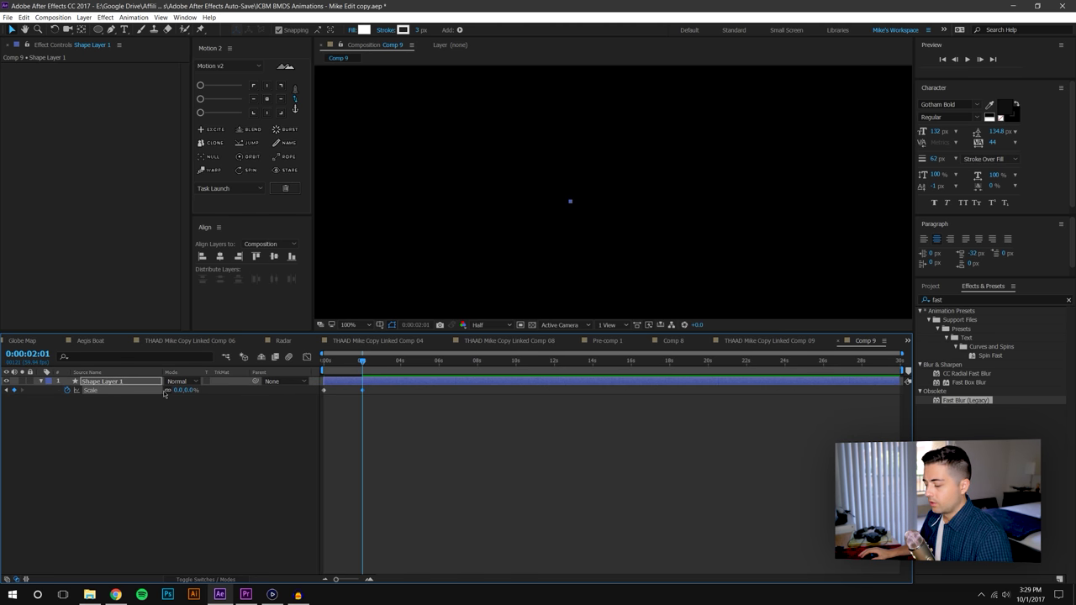
- Duplicate the circle layer six times to make seven identical shape layers
{"action": "key", "text": "ctrl+d"}
{"action": "key", "text": "ctrl+d"}
{"action": "key", "text": "ctrl+d"}
{"action": "key", "text": "ctrl+d"}
{"action": "key", "text": "ctrl+d"}
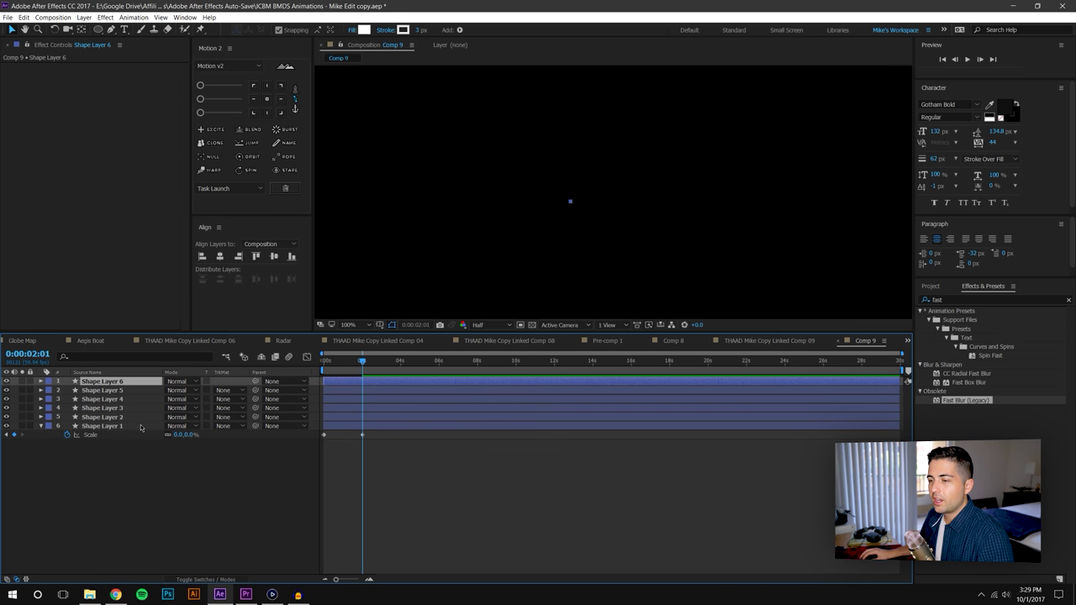
{"action": "key", "text": "ctrl+d"}
- Add Position keyframes to all seven shape layers, show their Scale as well, and move the Position keyframes to 0:00:00:00
{"action": "left_click", "coordinate": [120, 437], "text": "shift"}
{"action": "key", "text": "p"}
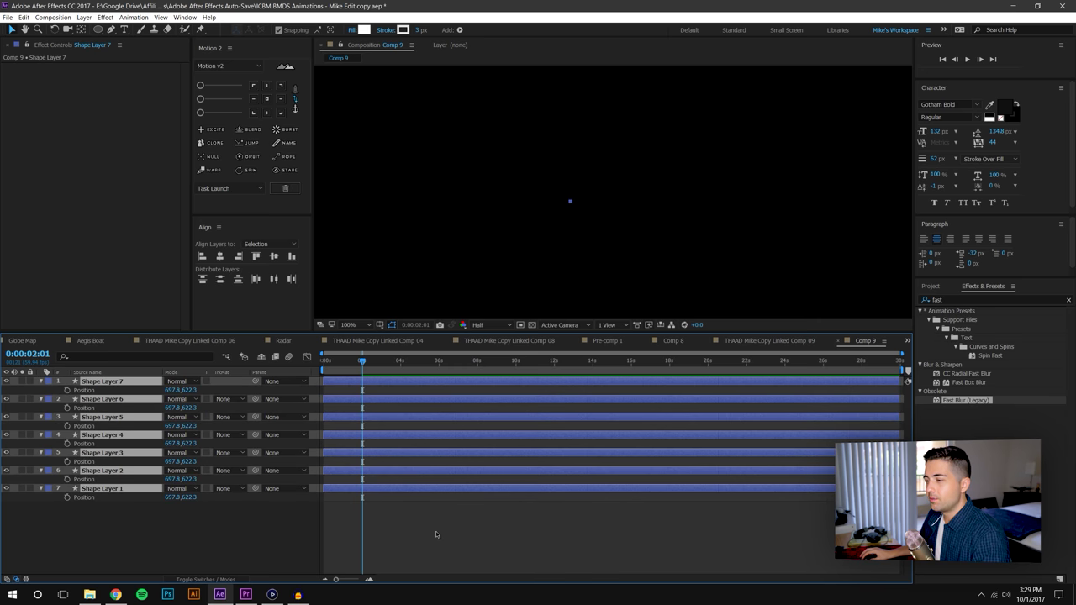
{"action": "left_click", "coordinate": [435, 534]}
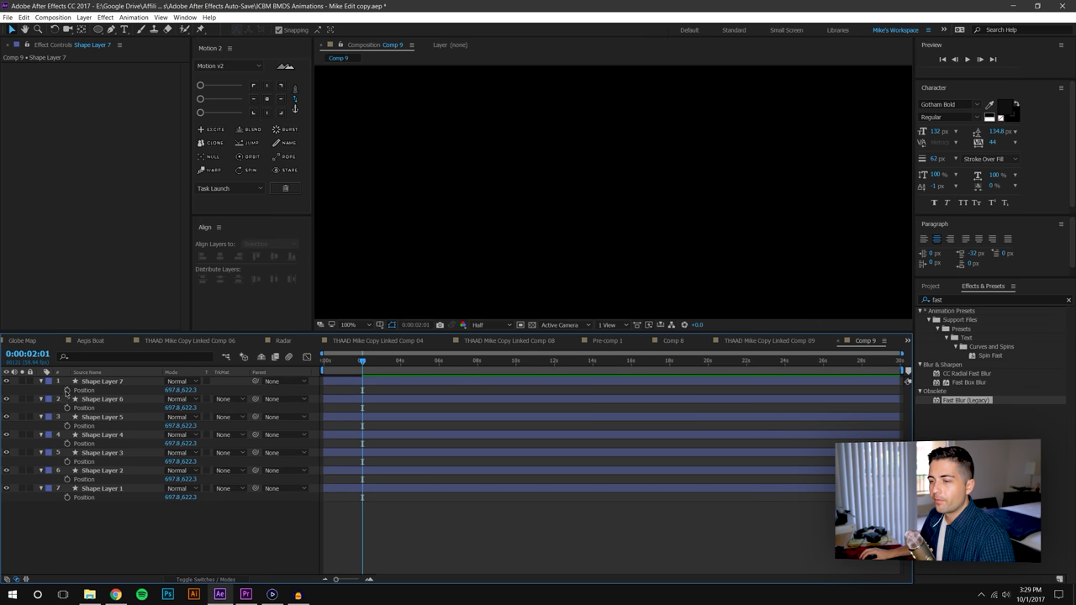
{"action": "key", "text": "ctrl+a"}
{"action": "key", "text": "shift+s"}
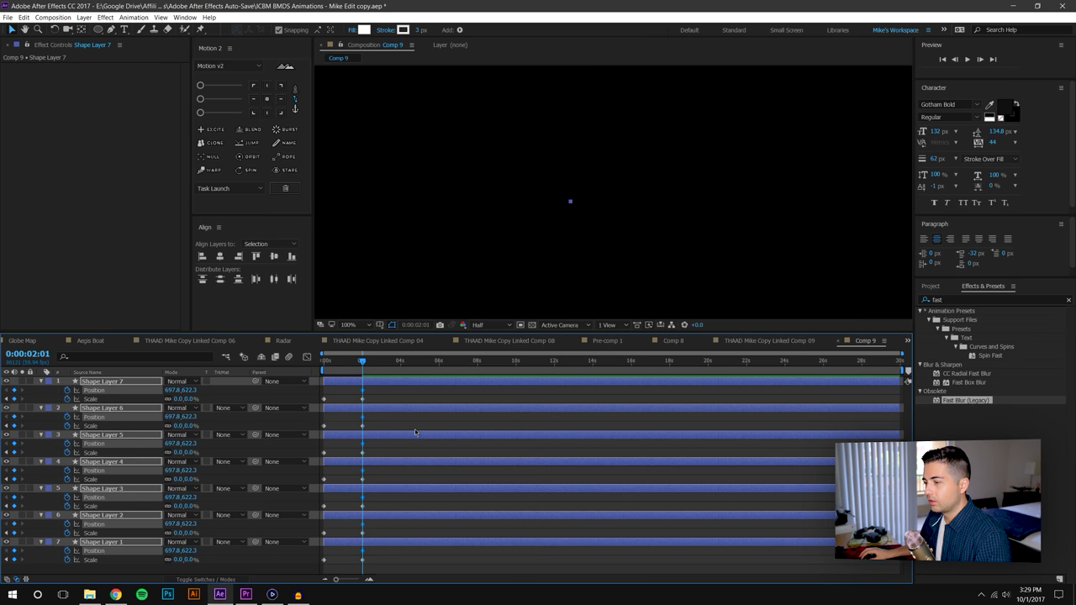
{"action": "left_click_drag", "start_coordinate": [330, 400], "coordinate": [323, 403]}
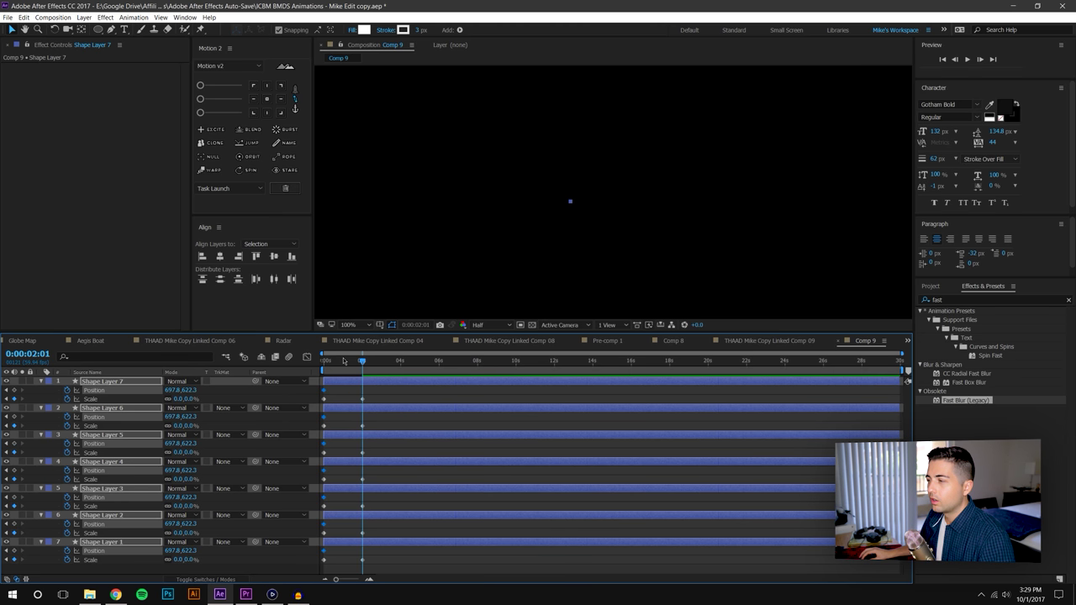
- At 0:00:01:20, move Shape Layer 7 to about 878, 481 and Shape Layer 6 to about 1010, 457
{"action": "left_click_drag", "start_coordinate": [343, 360], "coordinate": [350, 361]}
{"action": "left_click", "coordinate": [424, 563]}
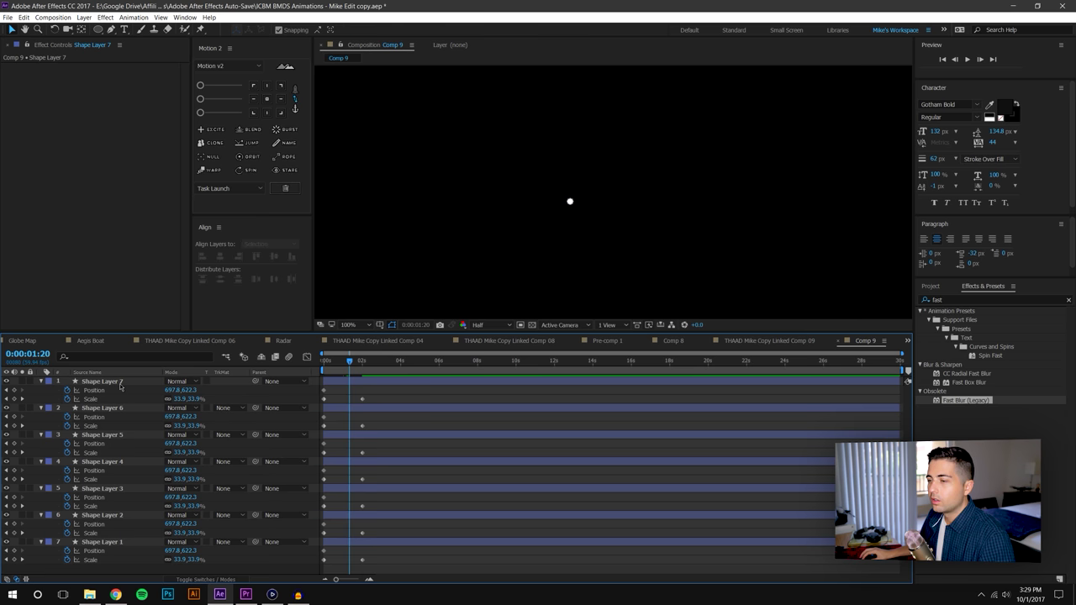
{"action": "left_click", "coordinate": [120, 385]}
{"action": "left_click_drag", "start_coordinate": [570, 201], "coordinate": [646, 142]}
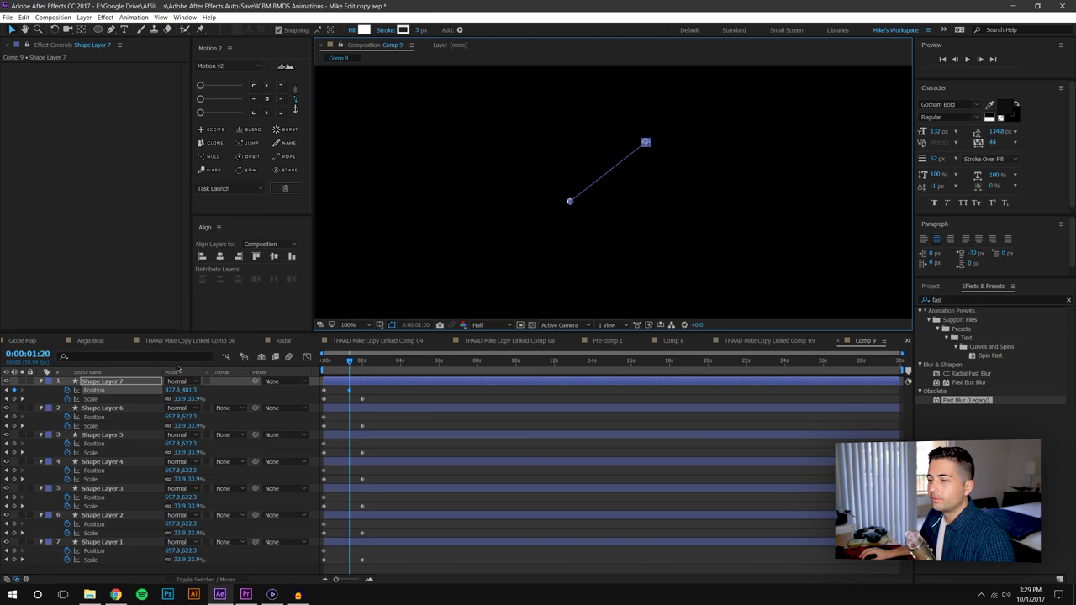
{"action": "left_click", "coordinate": [127, 409]}
{"action": "left_click_drag", "start_coordinate": [570, 201], "coordinate": [701, 132]}
- At 0:00:01:20, move Shape Layer 5 to about 969, 518, Shape Layer 4 to about 848, 540 and Shape Layer 3 to about 985, 351
{"action": "left_click", "coordinate": [108, 436]}
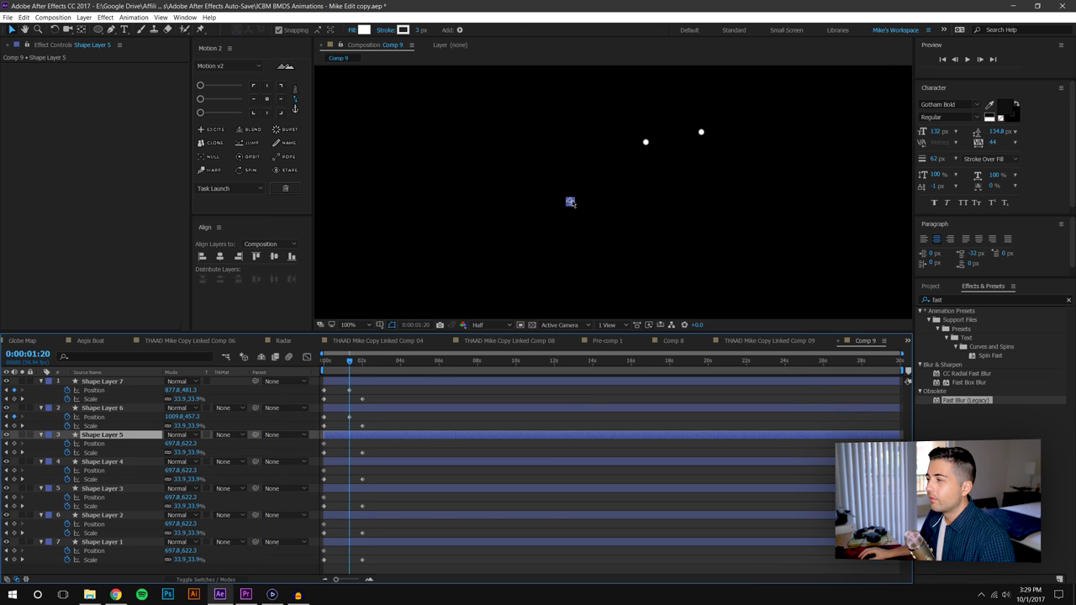
{"action": "left_click_drag", "start_coordinate": [570, 202], "coordinate": [635, 184]}
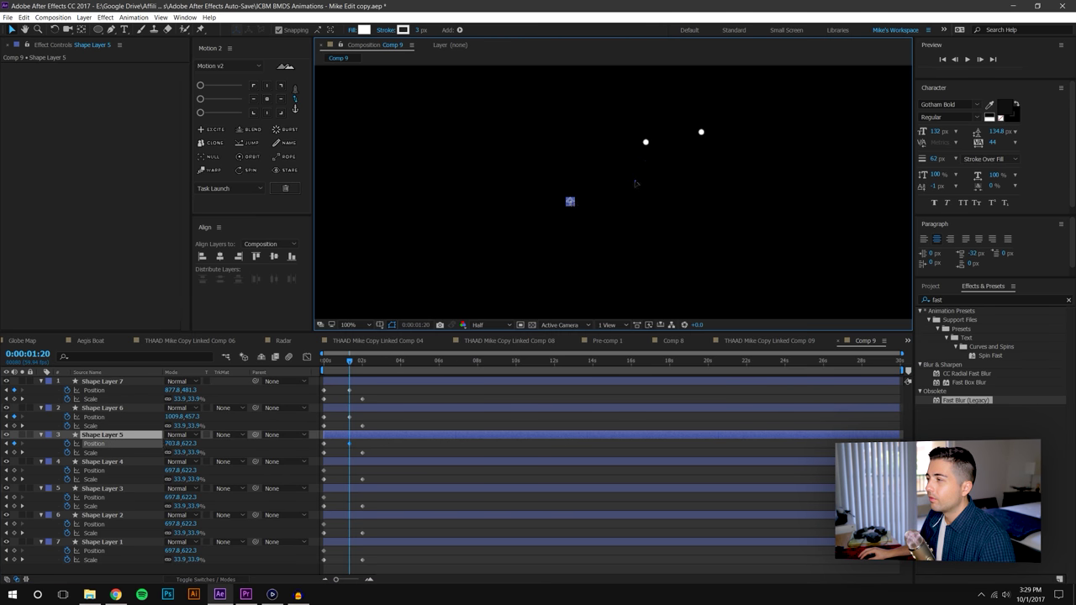
{"action": "left_click", "coordinate": [107, 463]}
{"action": "left_click_drag", "start_coordinate": [570, 203], "coordinate": [616, 175]}
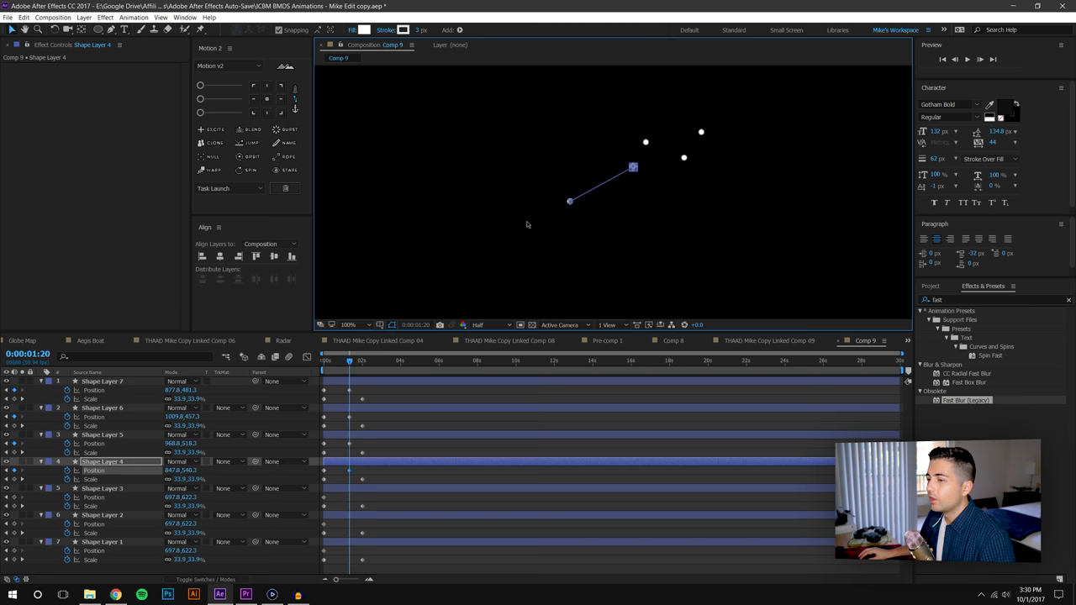
{"action": "left_click", "coordinate": [101, 488]}
{"action": "left_click_drag", "start_coordinate": [570, 205], "coordinate": [622, 154]}
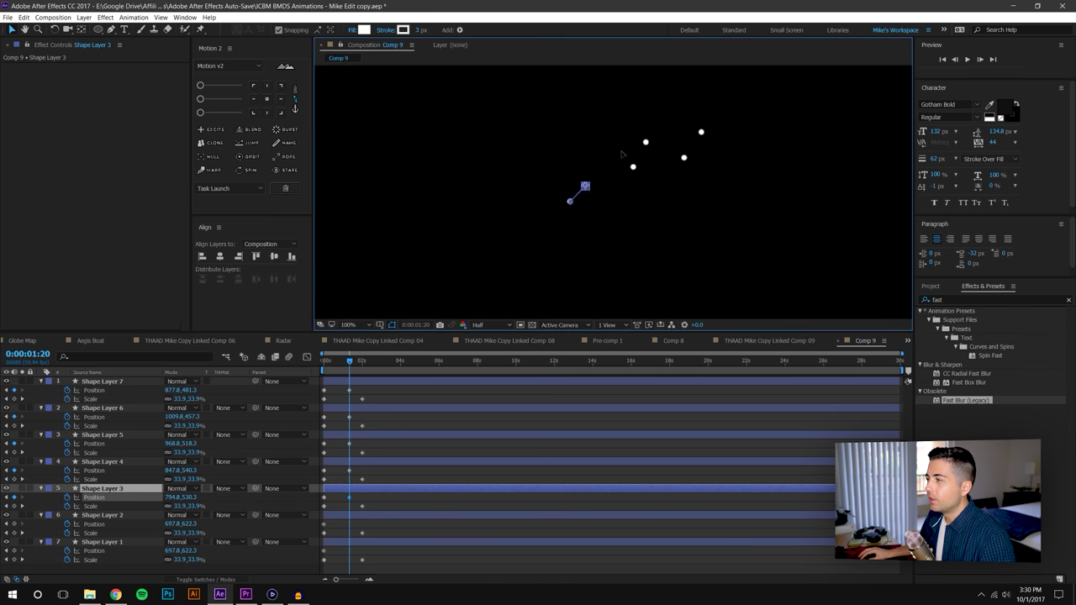
- At 0:00:01:20, move Shape Layer 2 to about 1094, 346 and Shape Layer 1 to about 973, 424
{"action": "left_click", "coordinate": [105, 516]}
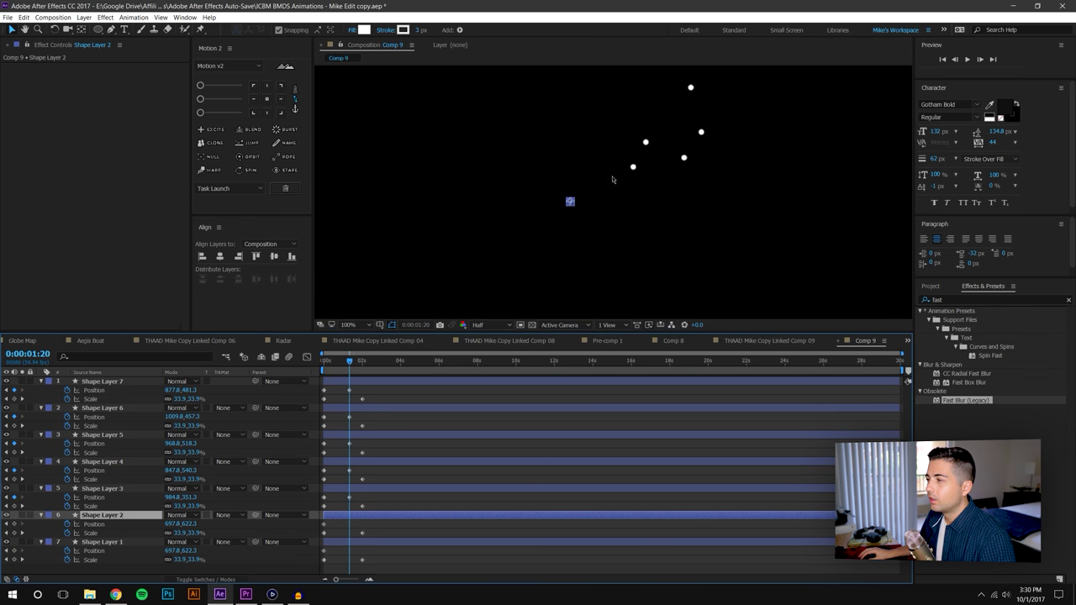
{"action": "left_click_drag", "start_coordinate": [570, 202], "coordinate": [736, 85]}
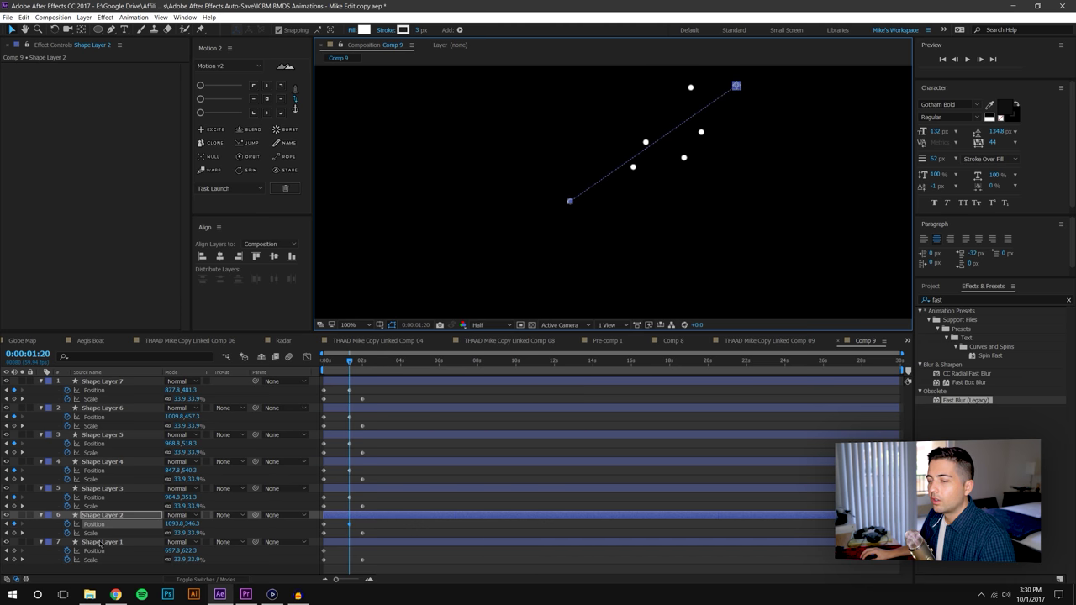
{"action": "left_click", "coordinate": [101, 542]}
{"action": "left_click_drag", "start_coordinate": [570, 202], "coordinate": [629, 180]}
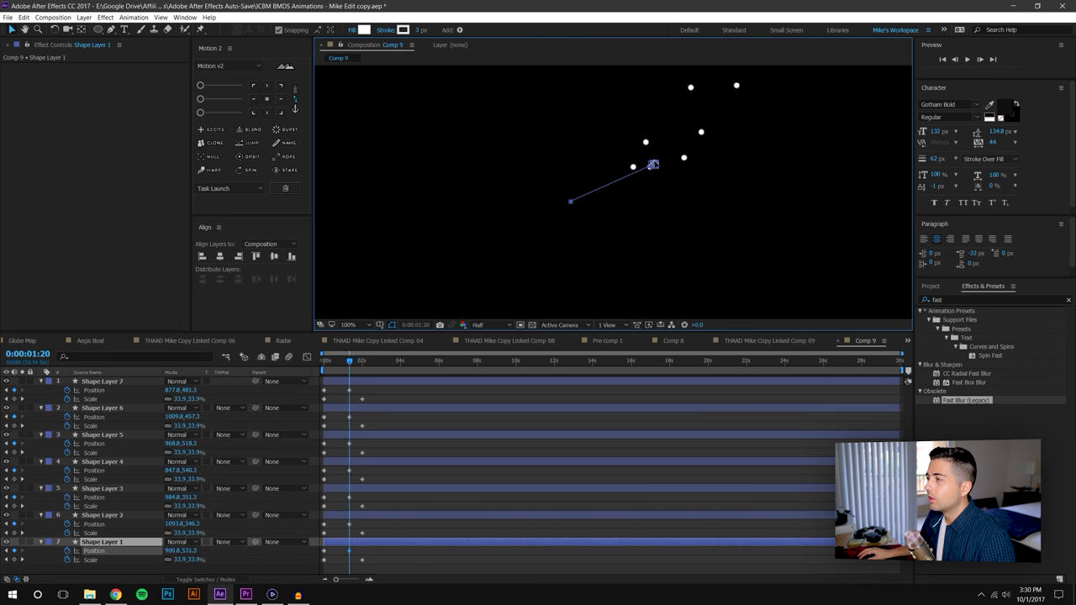
{"action": "left_click_drag", "start_coordinate": [684, 131], "coordinate": [686, 118]}
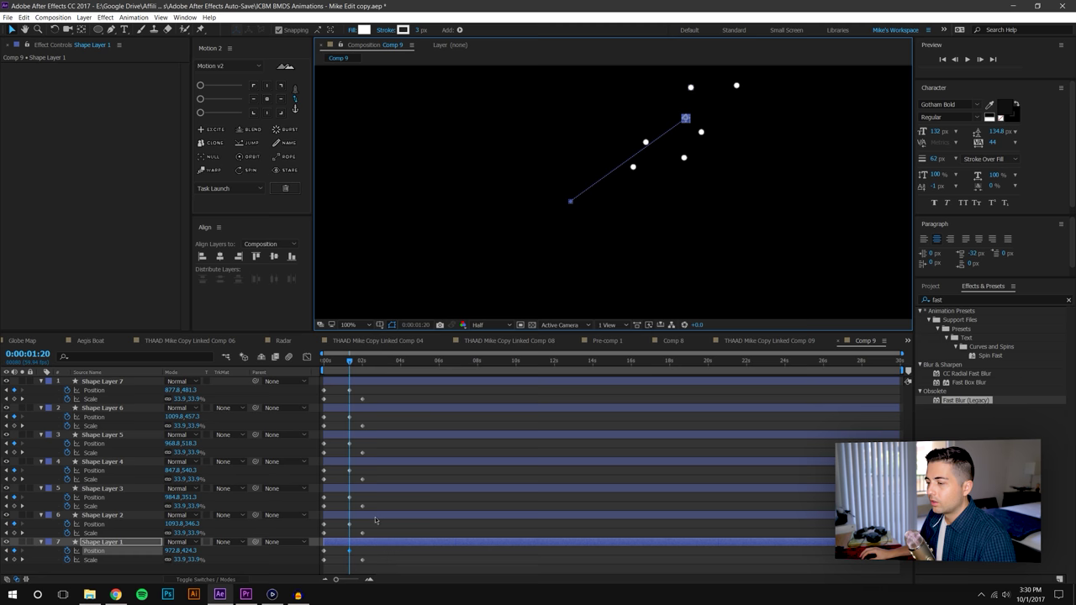
- Move all layers' second Position keyframes to line up with the ending Scale keyframes, and ease every Position and Scale keyframe with Motion 2
{"action": "key", "text": "ctrl+a"}
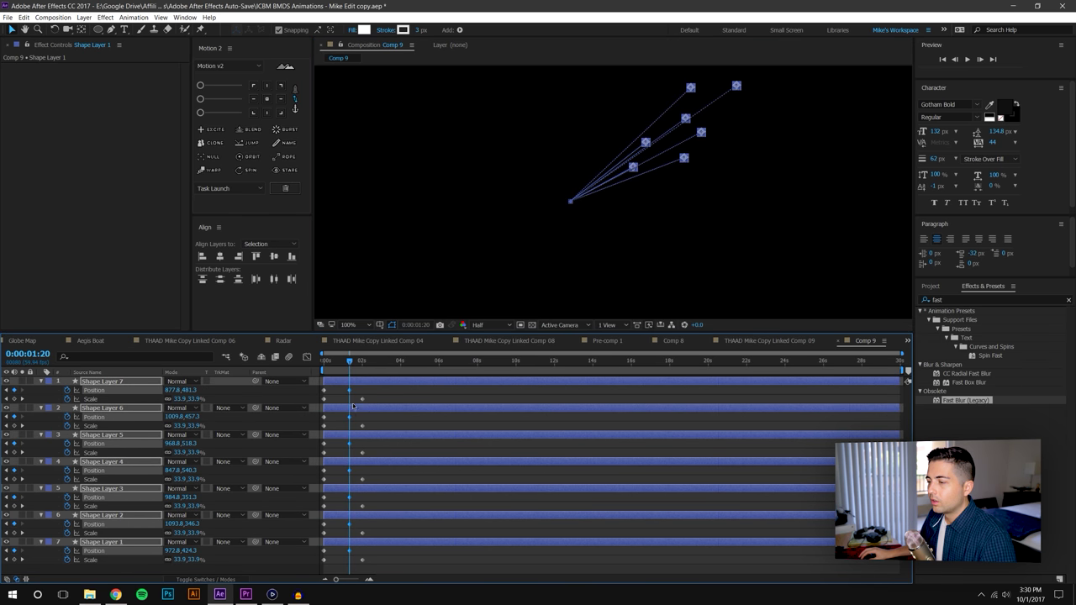
{"action": "left_click_drag", "start_coordinate": [349, 391], "coordinate": [362, 390]}
{"action": "left_click", "coordinate": [377, 572]}
{"action": "key", "text": "ctrl+a"}
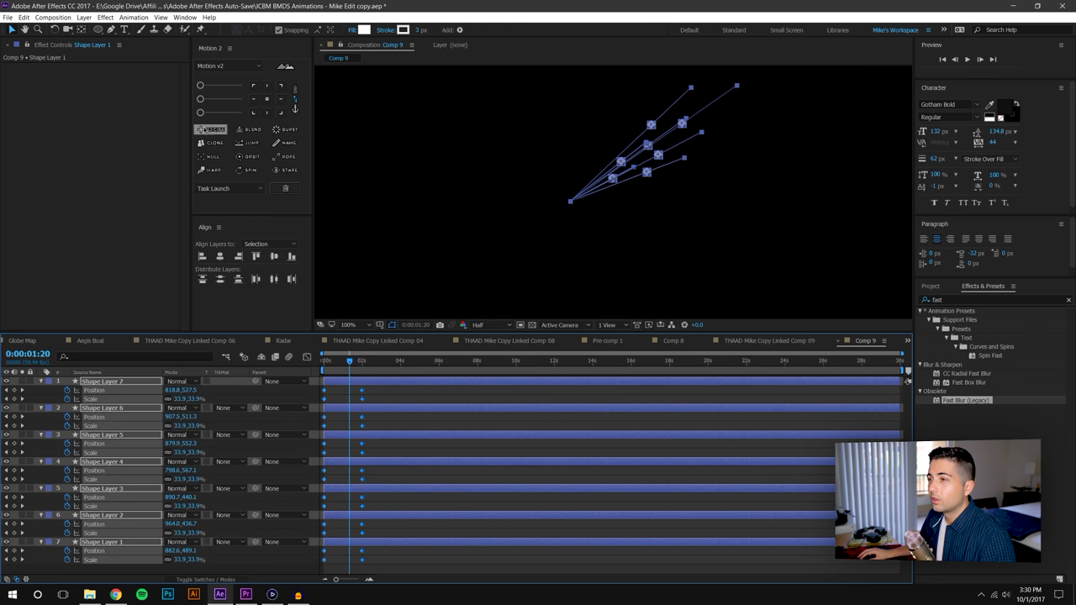
{"action": "left_click_drag", "start_coordinate": [201, 112], "coordinate": [322, 162]}
- Preview the burst of circles from the start and inspect it at 0:00:00:21
{"action": "left_click_drag", "start_coordinate": [341, 361], "coordinate": [322, 360]}
{"action": "left_click", "coordinate": [487, 429]}
{"action": "left_click", "coordinate": [964, 62]}
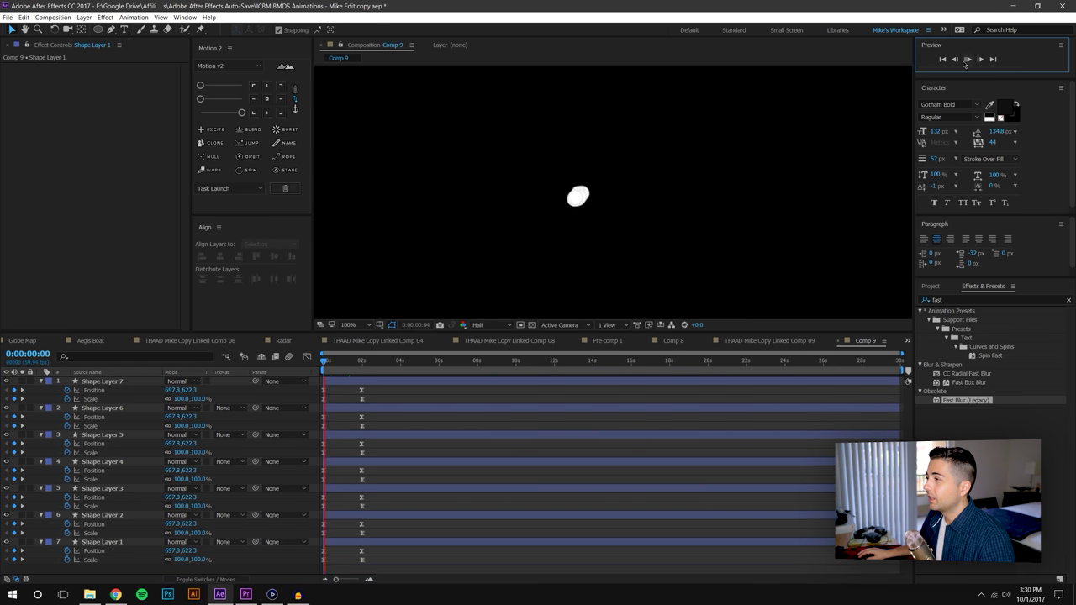
{"action": "left_click_drag", "start_coordinate": [336, 365], "coordinate": [329, 368]}
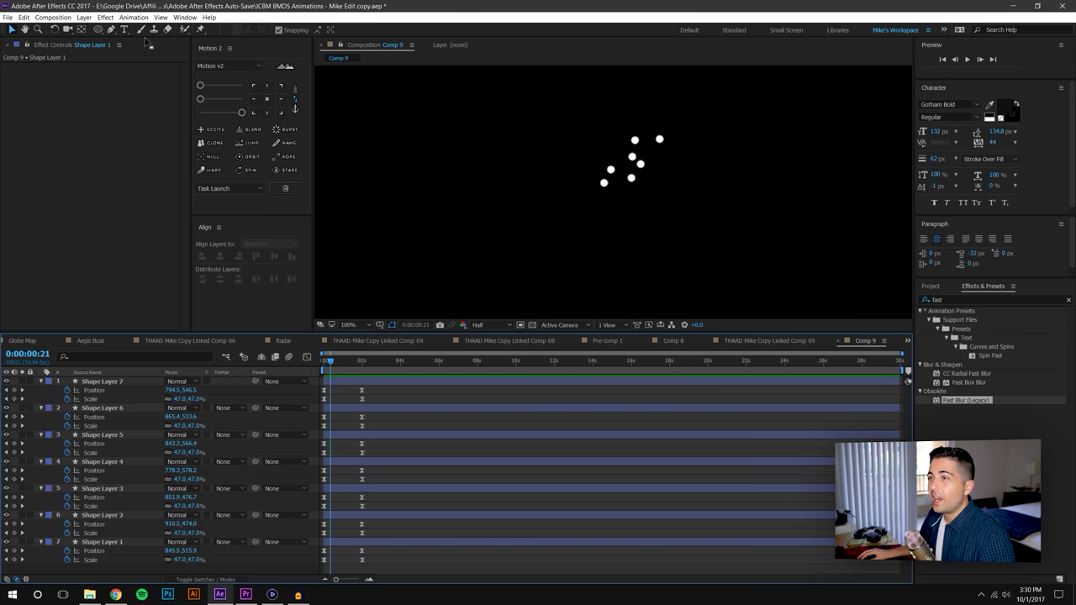
- Add an adjustment layer above the circles in Comp 9 and apply the Echo effect to it
{"action": "left_click", "coordinate": [84, 16]}
{"action": "mouse_move", "coordinate": [109, 34]}
{"action": "left_click", "coordinate": [302, 89]}
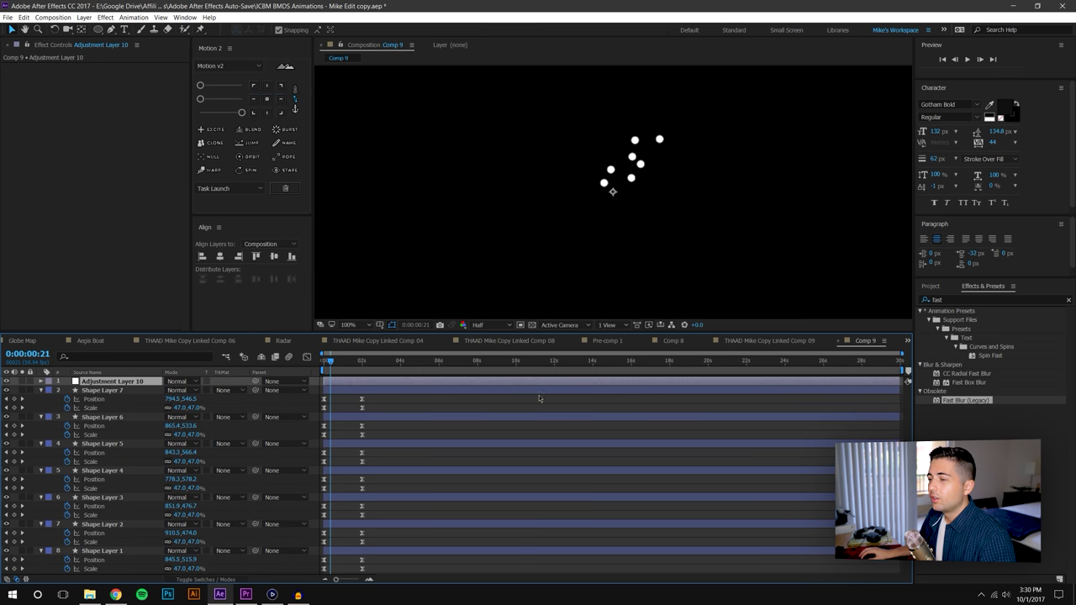
{"action": "left_click", "coordinate": [977, 299]}
{"action": "type", "text": "echo"}
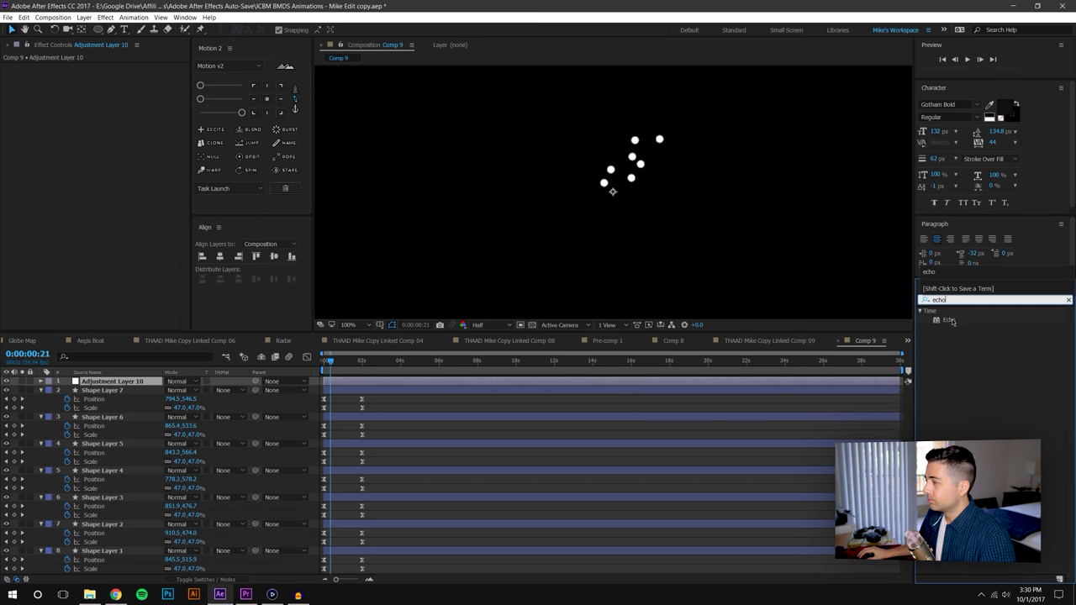
{"action": "left_click_drag", "start_coordinate": [950, 321], "coordinate": [126, 382]}
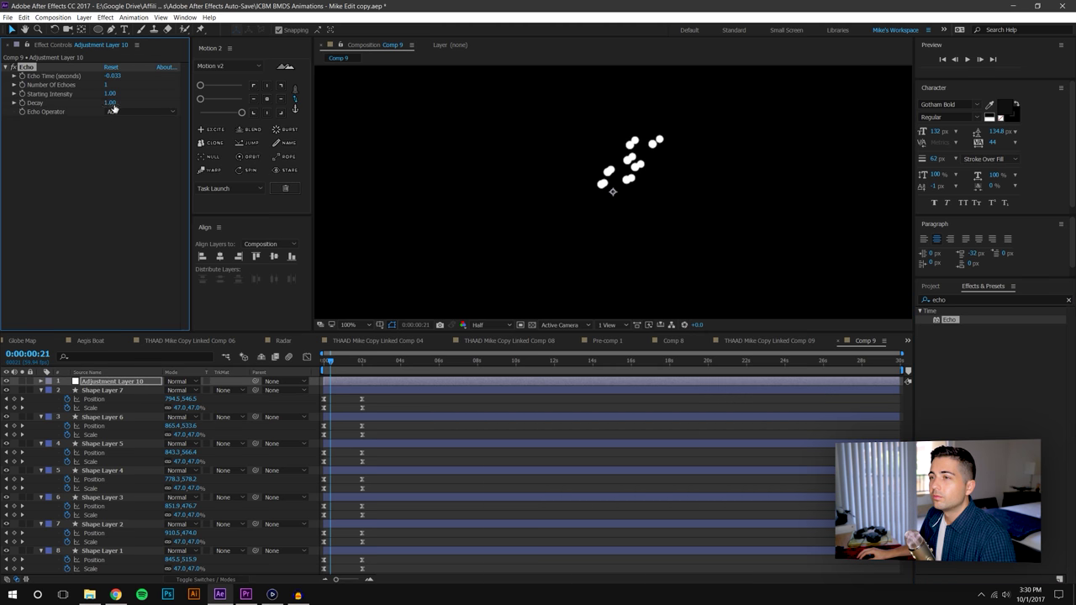
- Set the Echo effect's Echo Time to -0.003 seconds and its Number Of Echoes to 119
{"action": "mouse_move", "coordinate": [115, 78]}
{"action": "left_mouse_down"}
{"action": "mouse_move", "coordinate": [93, 77]}
{"action": "mouse_move", "coordinate": [120, 78]}
{"action": "left_mouse_up"}
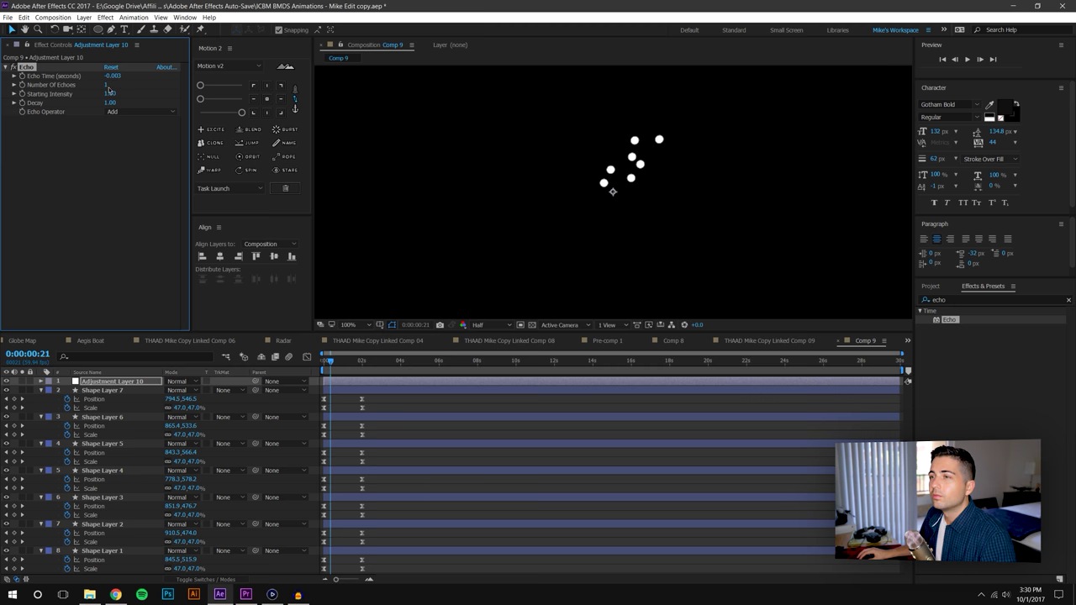
{"action": "left_click_drag", "start_coordinate": [106, 88], "coordinate": [147, 81]}
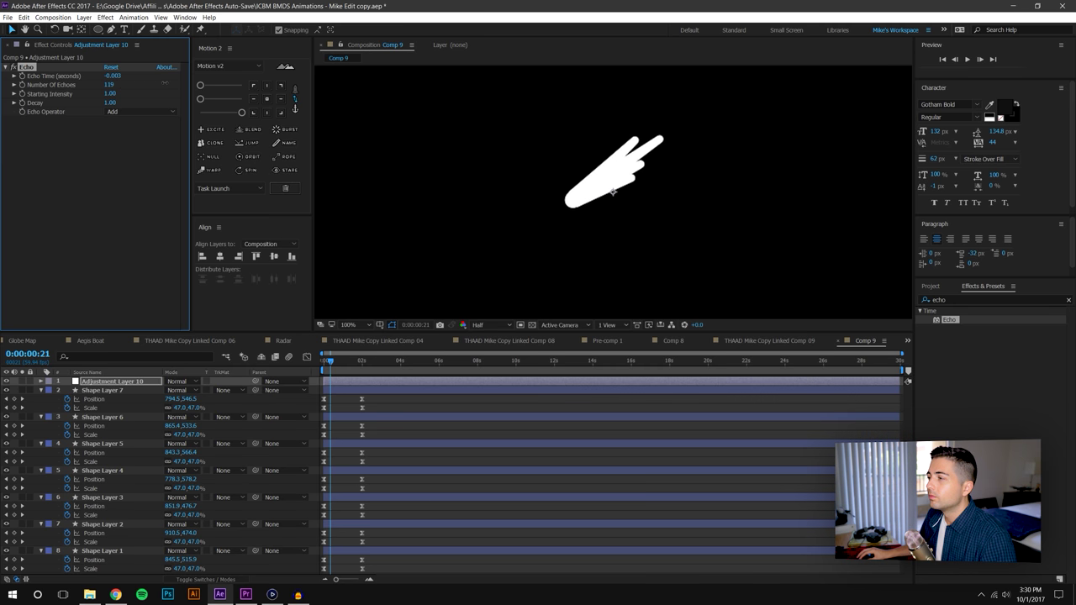
{"action": "left_click", "coordinate": [354, 407]}
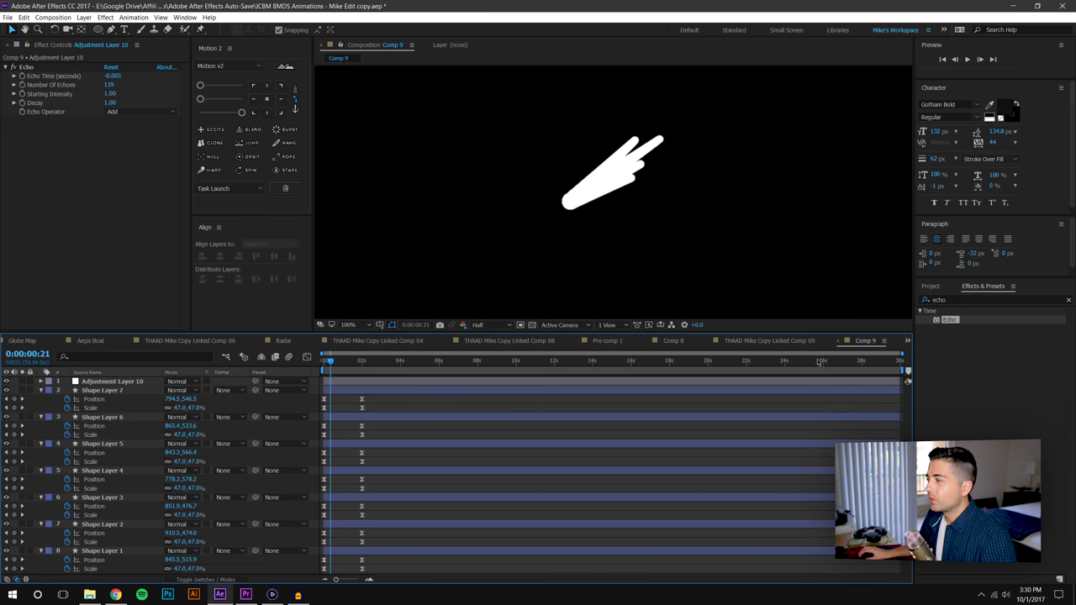
- Preview the echoed debris trails in Comp 9 from the start of the timeline
{"action": "left_click", "coordinate": [947, 299]}
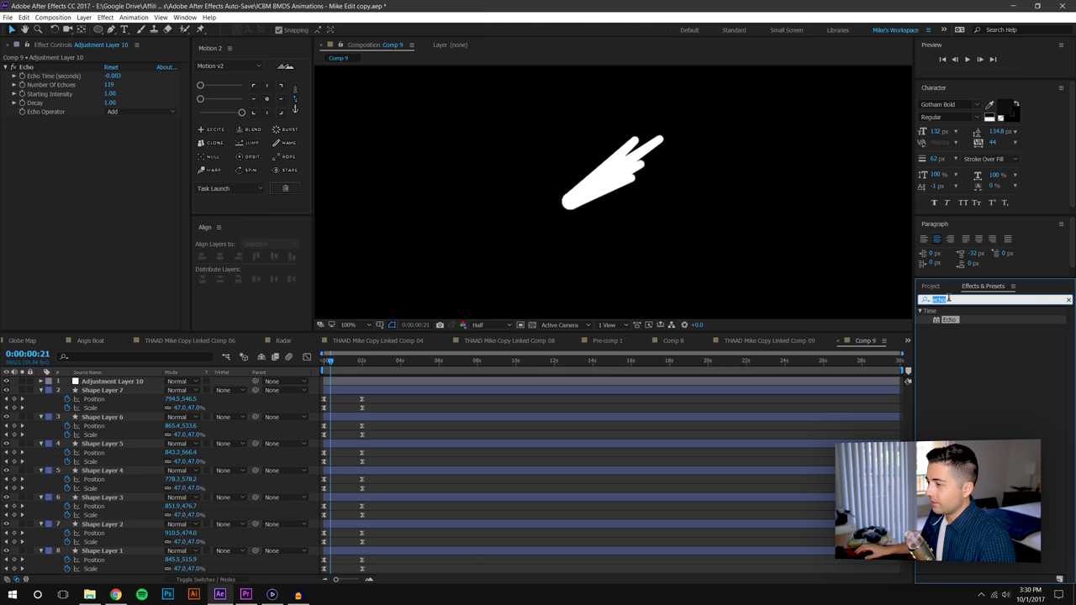
{"action": "left_click_drag", "start_coordinate": [338, 364], "coordinate": [323, 363]}
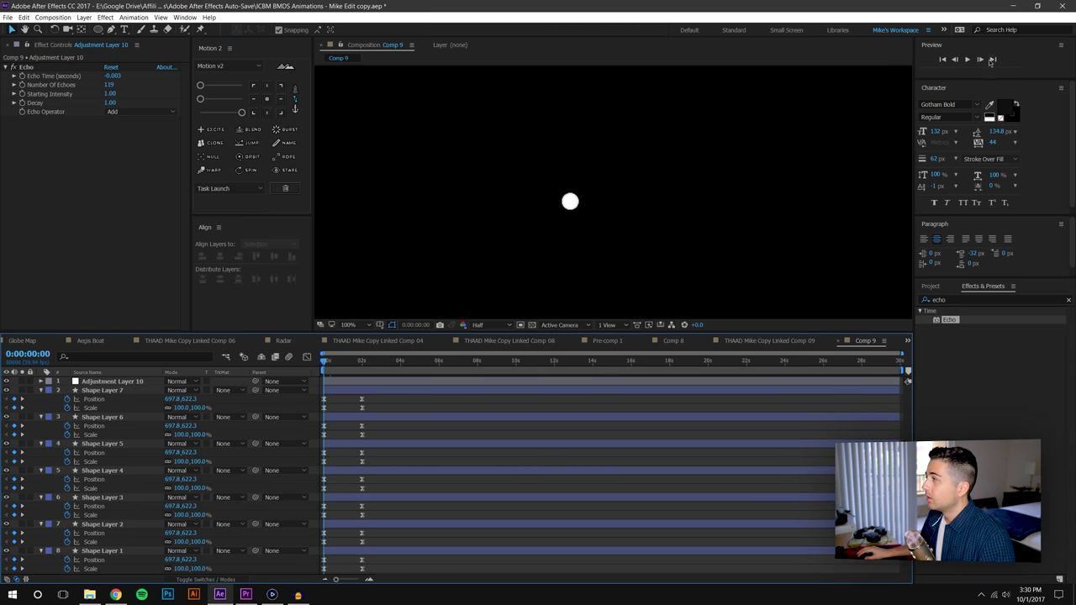
{"action": "left_click", "coordinate": [967, 59]}
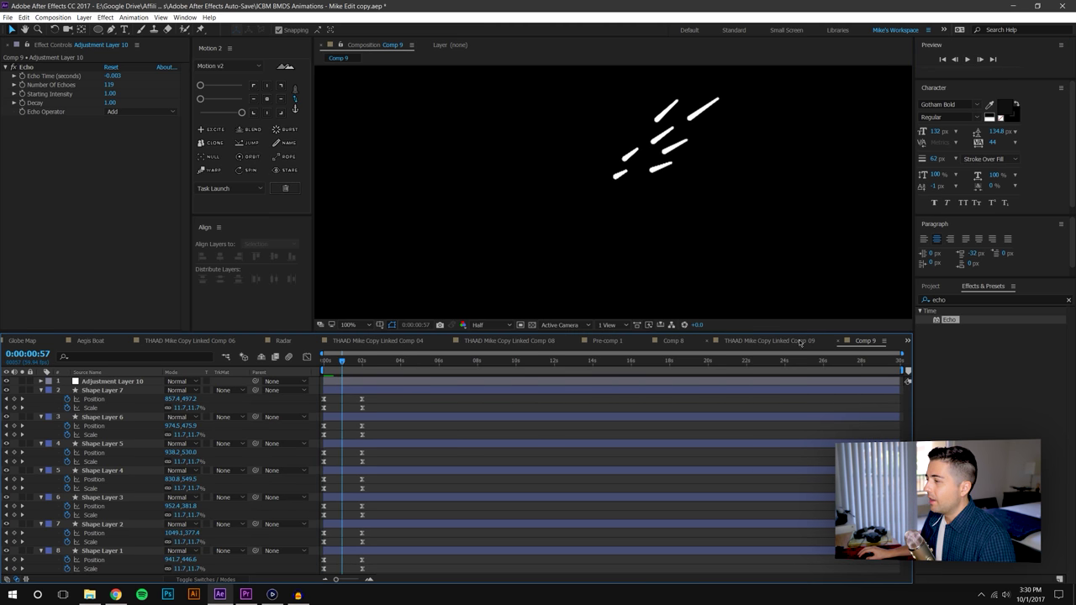
- Place Comp 9 as the top layer in Comp 8 and shift it to start just before 0:00:07:28
{"action": "left_click", "coordinate": [673, 341]}
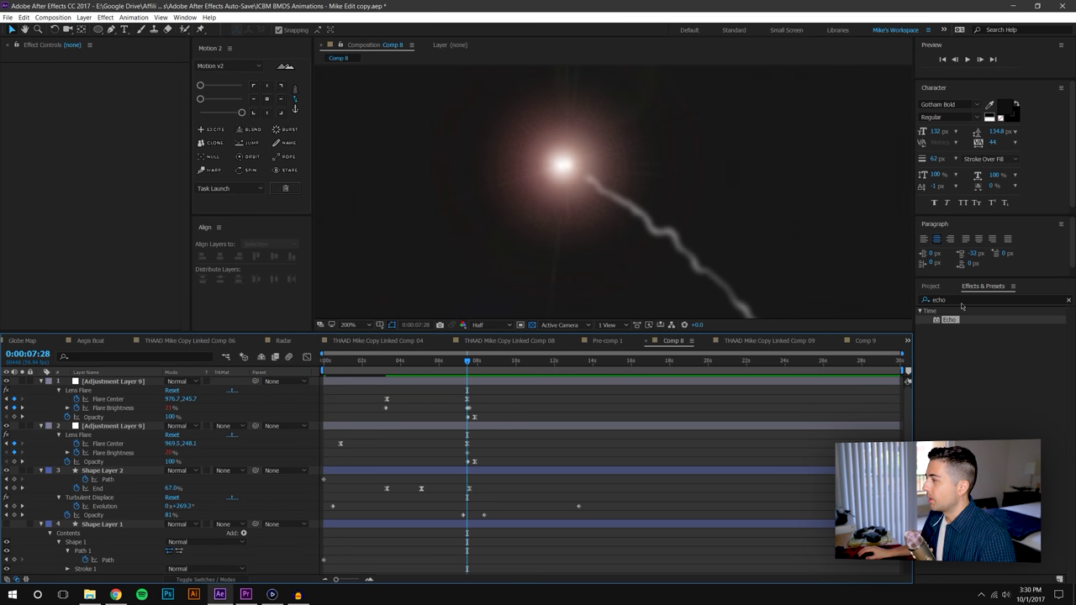
{"action": "left_click", "coordinate": [931, 287]}
{"action": "left_click", "coordinate": [955, 357]}
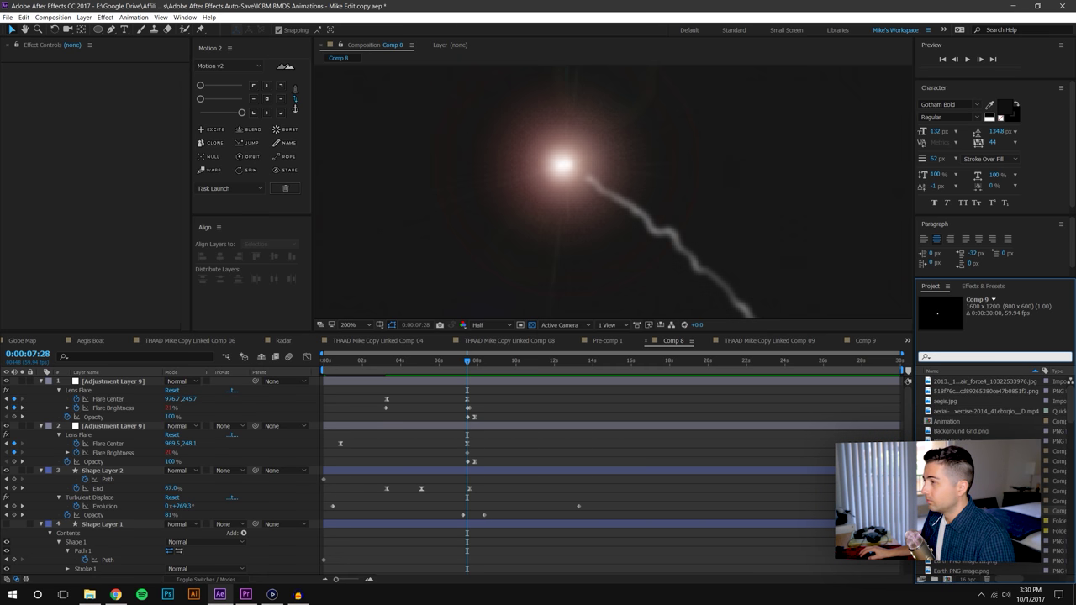
{"action": "left_click_drag", "start_coordinate": [945, 510], "coordinate": [611, 236]}
{"action": "scroll", "coordinate": [578, 179], "scroll_direction": "down", "scroll_amount": 2}
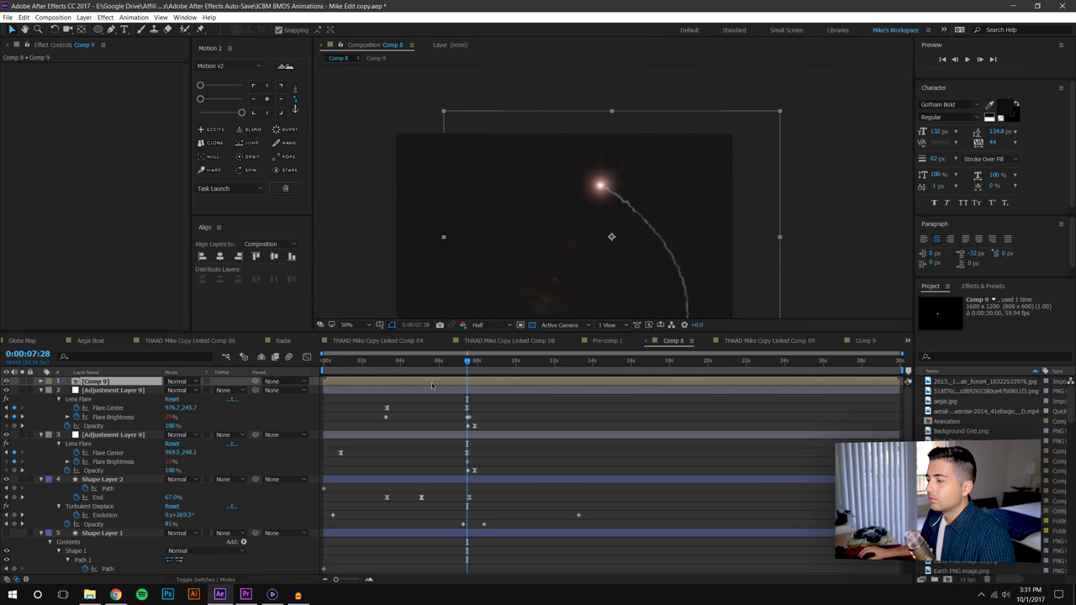
{"action": "left_click_drag", "start_coordinate": [431, 386], "coordinate": [566, 388]}
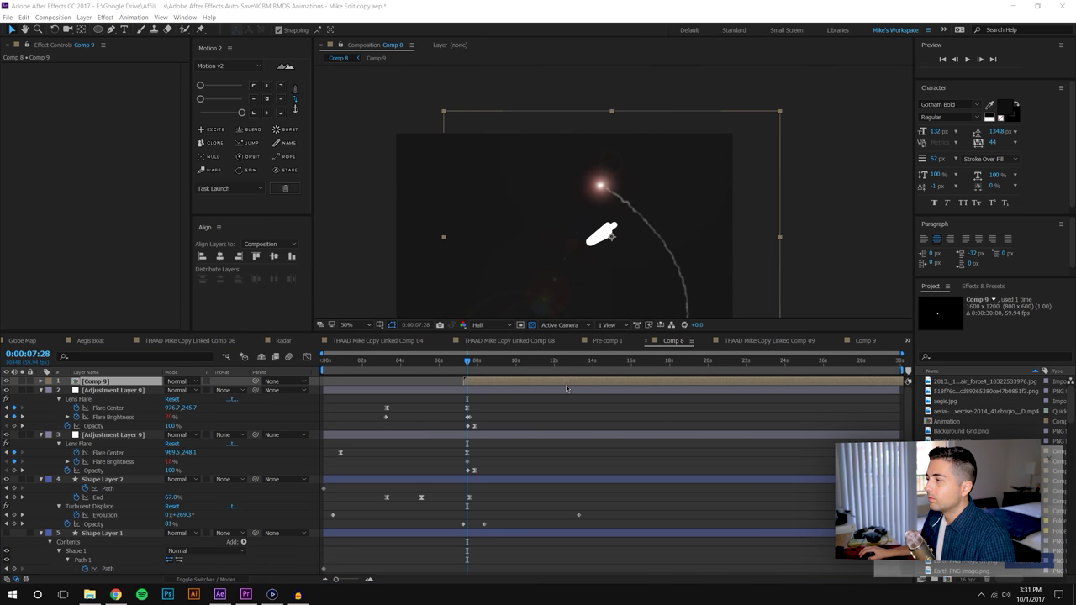
- Scale the Comp 9 layer to 50.5% and position it so the debris burst starts at the flare's center
{"action": "left_click_drag", "start_coordinate": [620, 237], "coordinate": [626, 180]}
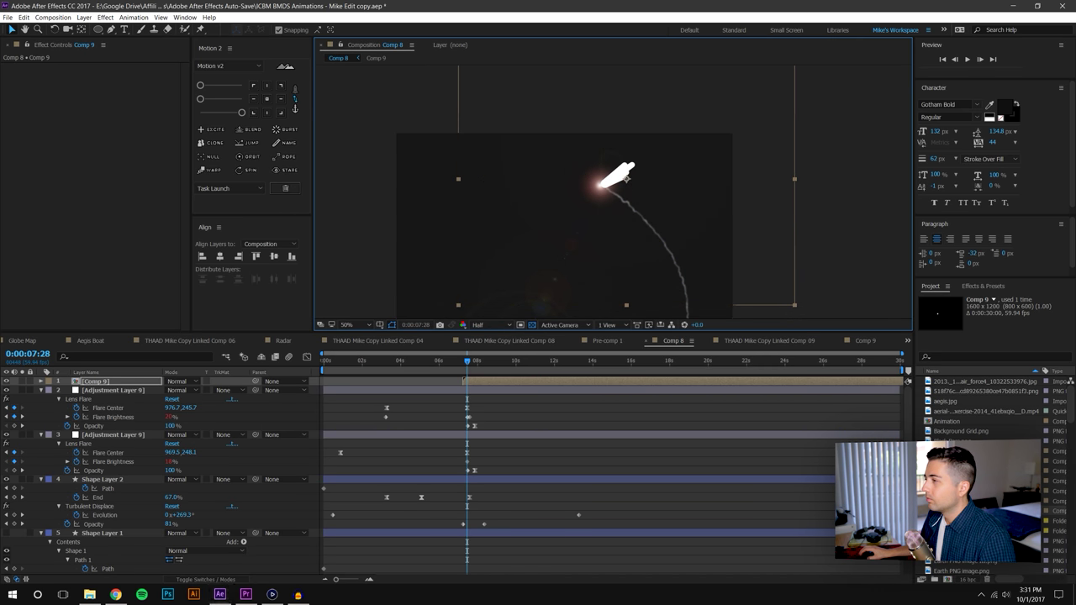
{"action": "scroll", "coordinate": [618, 183], "scroll_direction": "up", "scroll_amount": 4}
{"action": "left_click_drag", "start_coordinate": [603, 182], "coordinate": [590, 216]}
{"action": "key", "text": "s"}
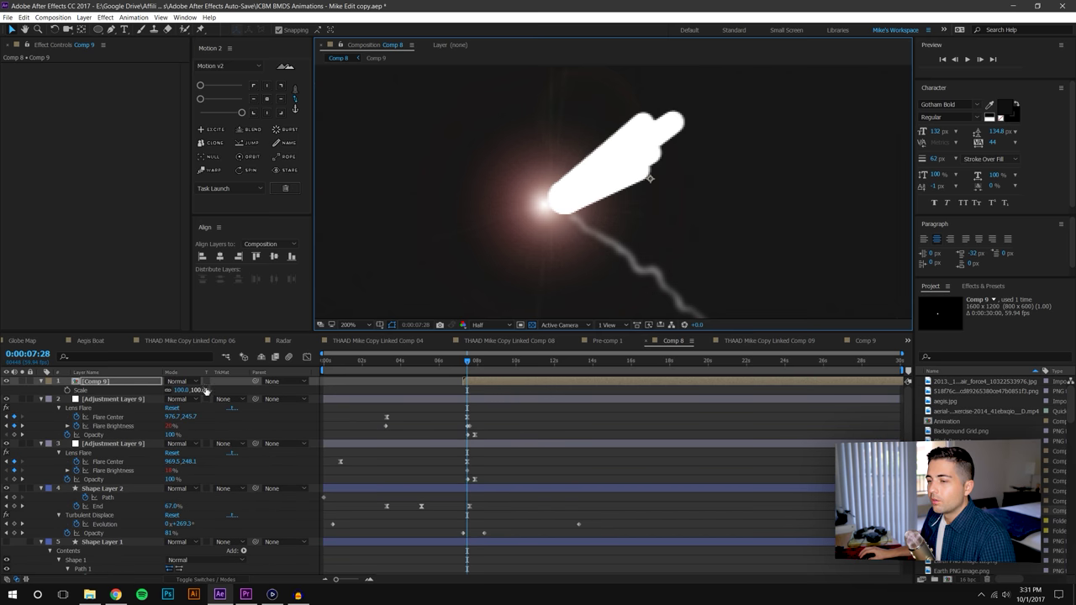
{"action": "left_click_drag", "start_coordinate": [191, 390], "coordinate": [151, 390]}
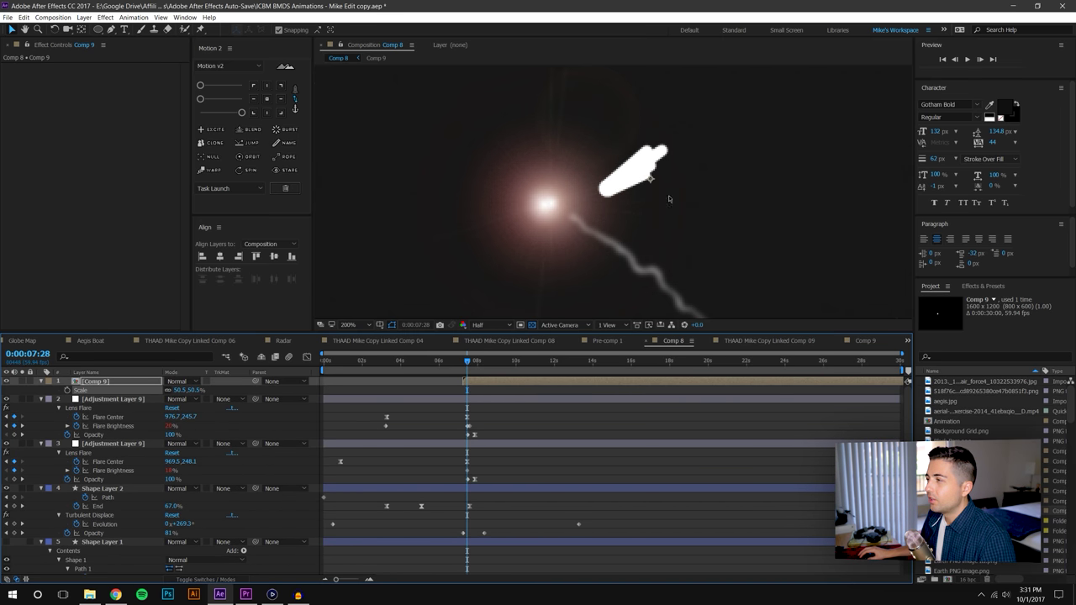
{"action": "left_click_drag", "start_coordinate": [651, 181], "coordinate": [592, 195]}
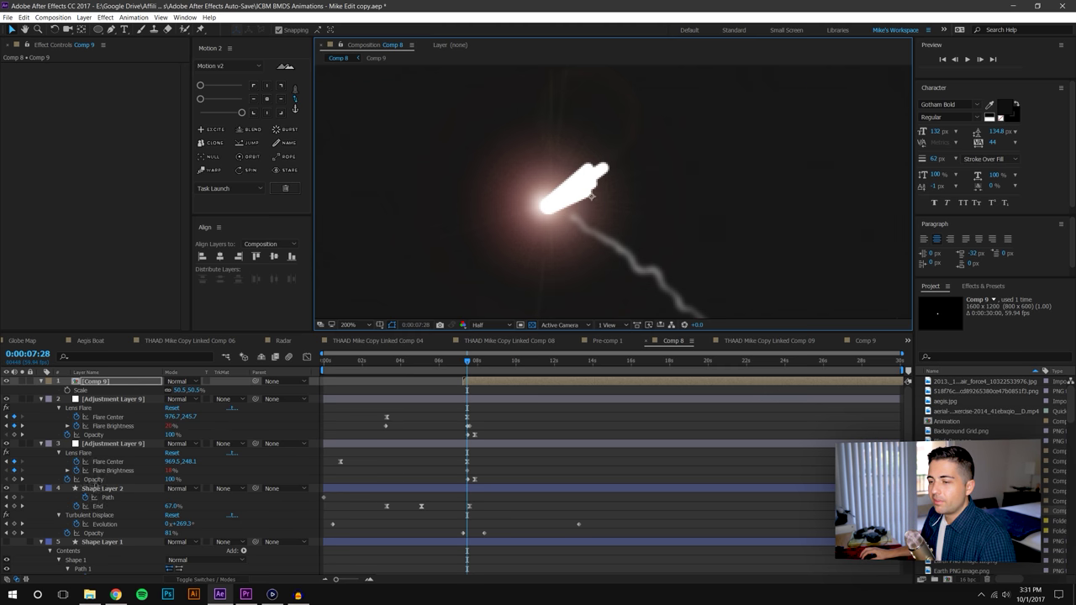
- Copy the Turbulent Displace and Fast Blur (Legacy) effects from Shape Layer 2 onto the Comp 9 layer
{"action": "left_click", "coordinate": [99, 488]}
{"action": "left_click", "coordinate": [50, 76]}
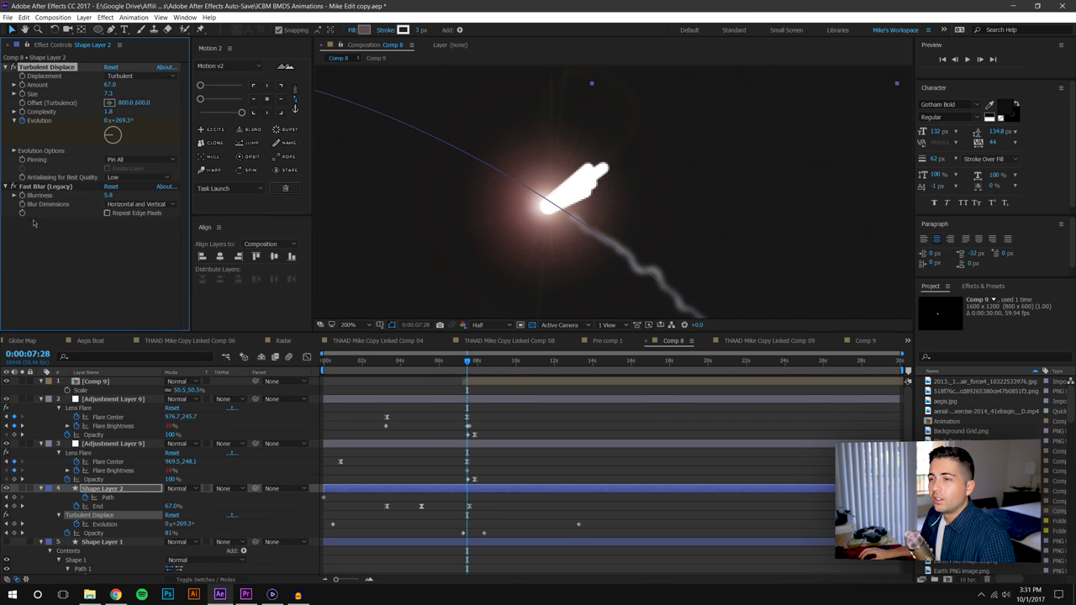
{"action": "left_click", "coordinate": [32, 189]}
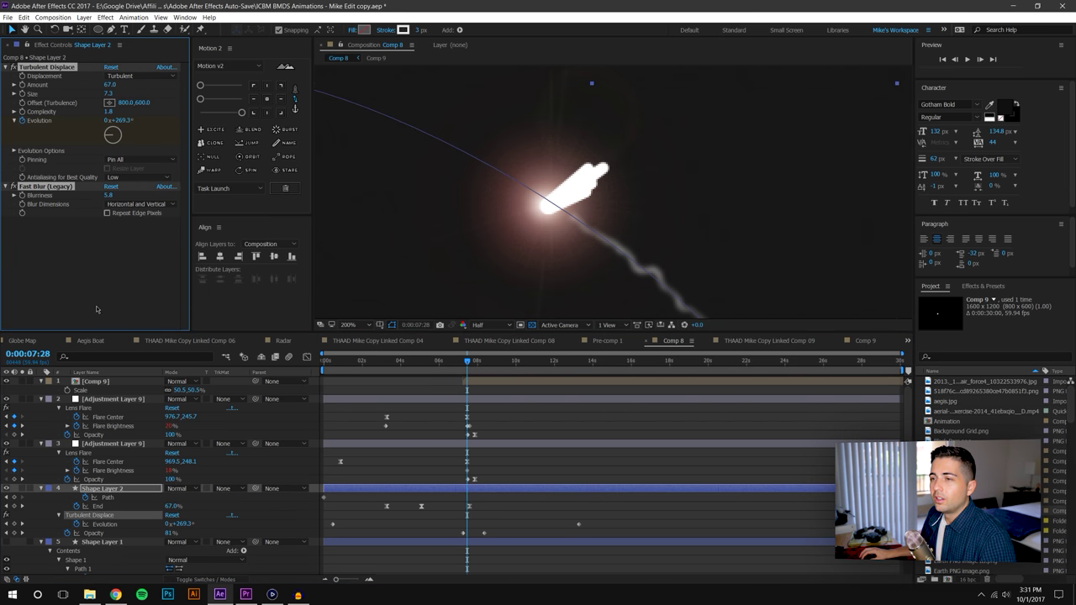
{"action": "left_click", "coordinate": [102, 382]}
{"action": "key", "text": "ctrl+v"}
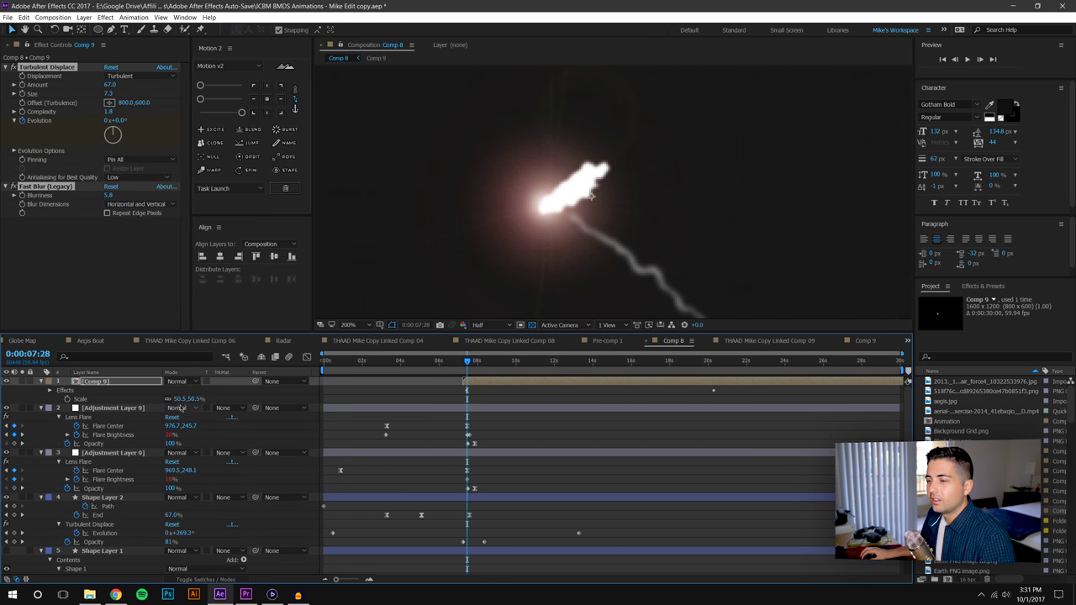
- Lower the Comp 9 layer's Opacity to 17%
{"action": "key", "text": "u"}
{"action": "key", "text": "t"}
{"action": "left_click_drag", "start_coordinate": [175, 391], "coordinate": [133, 391]}
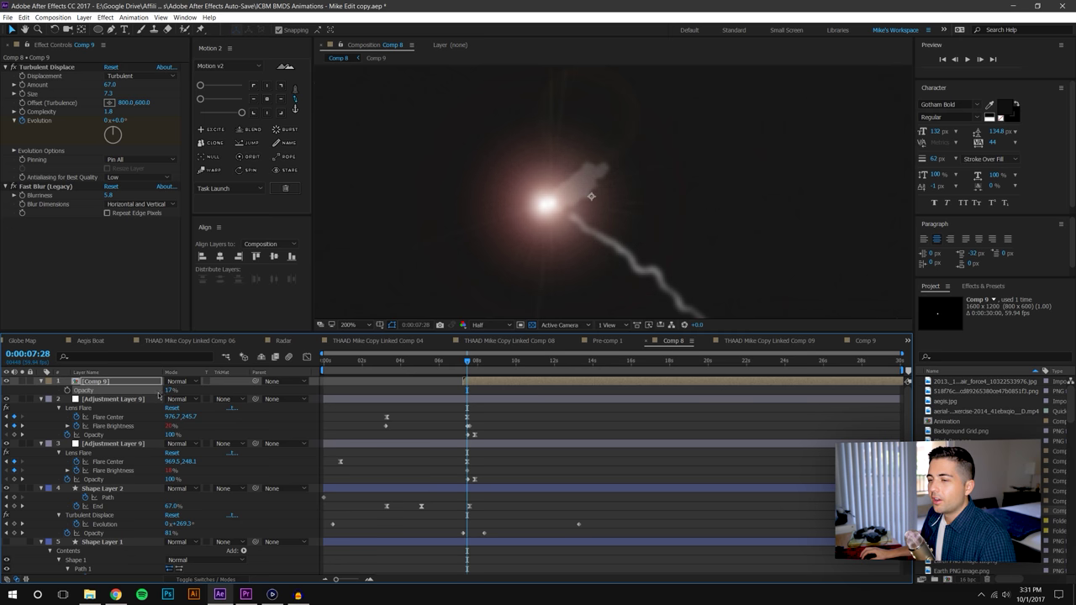
- Duplicate the Comp 9 layer and set the copy's blending mode to Add
{"action": "key", "text": "ctrl+d"}
{"action": "left_click", "coordinate": [177, 381]}
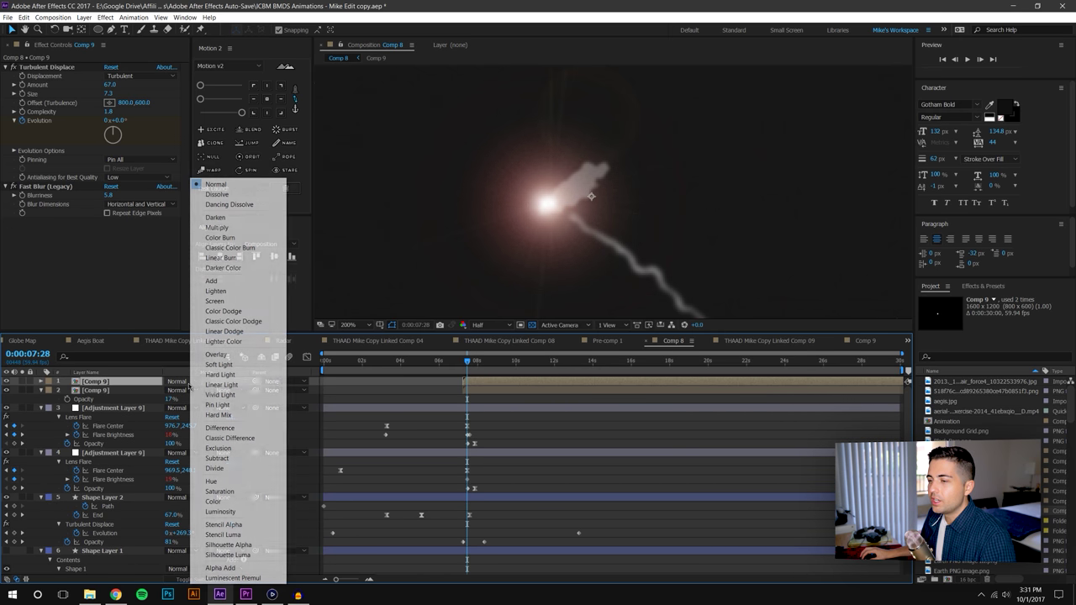
{"action": "left_click", "coordinate": [210, 281]}
- Rotate the duplicate Comp 9 layer to 6.8° and reposition it so its debris fans out from the flare
{"action": "mouse_move", "coordinate": [590, 193]}
{"action": "left_mouse_down"}
{"action": "mouse_move", "coordinate": [580, 187]}
{"action": "mouse_move", "coordinate": [576, 207]}
{"action": "left_mouse_up"}
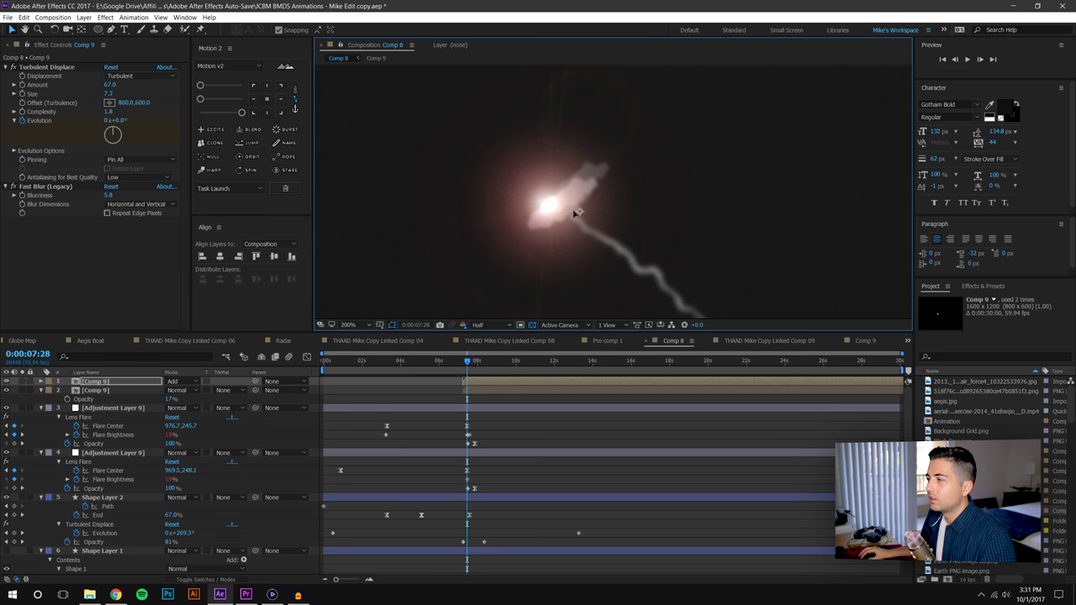
{"action": "key", "text": "r"}
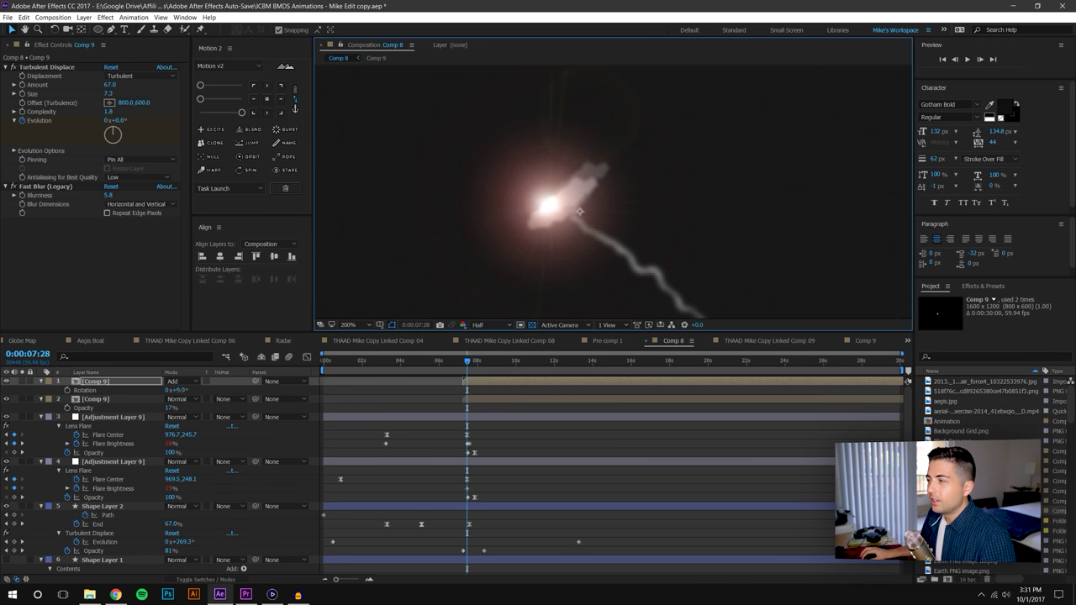
{"action": "left_click_drag", "start_coordinate": [180, 390], "coordinate": [183, 390]}
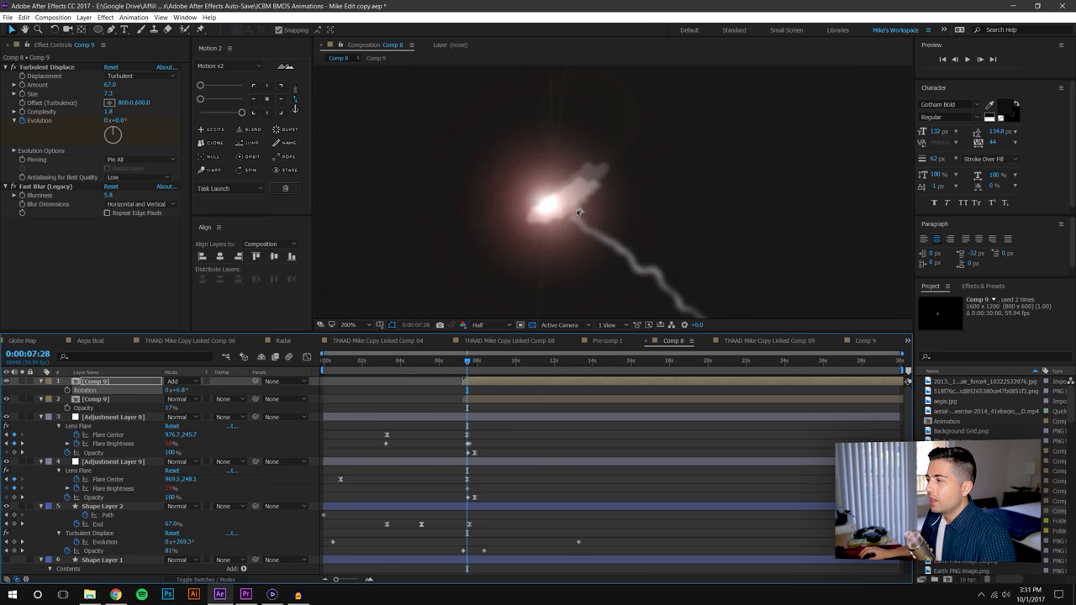
{"action": "left_click_drag", "start_coordinate": [578, 212], "coordinate": [591, 205]}
{"action": "left_click", "coordinate": [532, 444]}
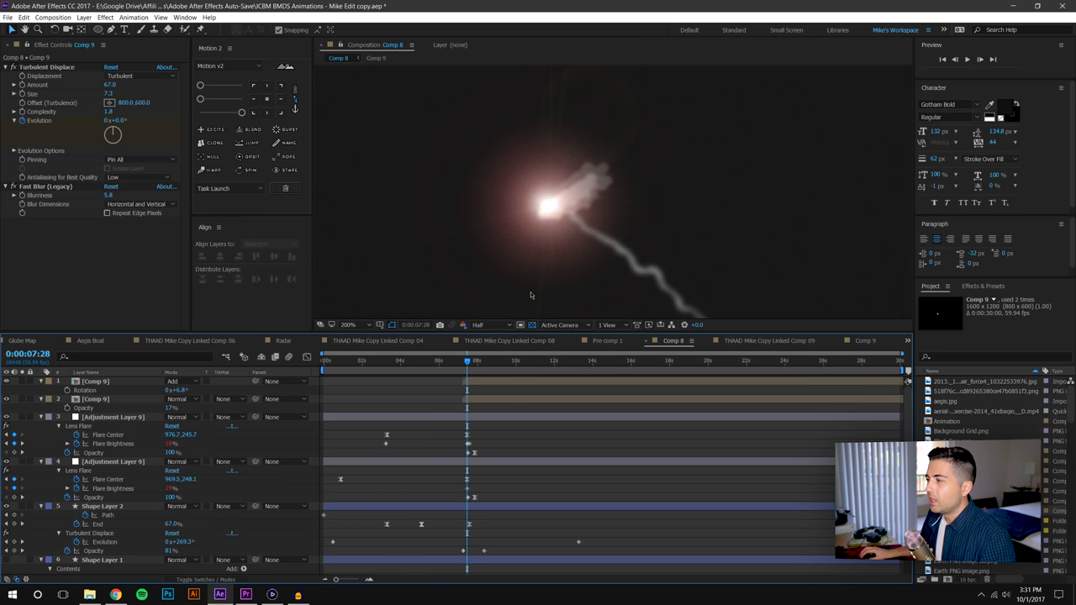
- Preview the collision in Comp 8 from 0:00:06:34 and inspect the debris at 0:00:07:54
{"action": "mouse_move", "coordinate": [467, 363]}
{"action": "left_mouse_down"}
{"action": "mouse_move", "coordinate": [513, 363]}
{"action": "mouse_move", "coordinate": [450, 363]}
{"action": "left_mouse_up"}
{"action": "left_click", "coordinate": [966, 60]}
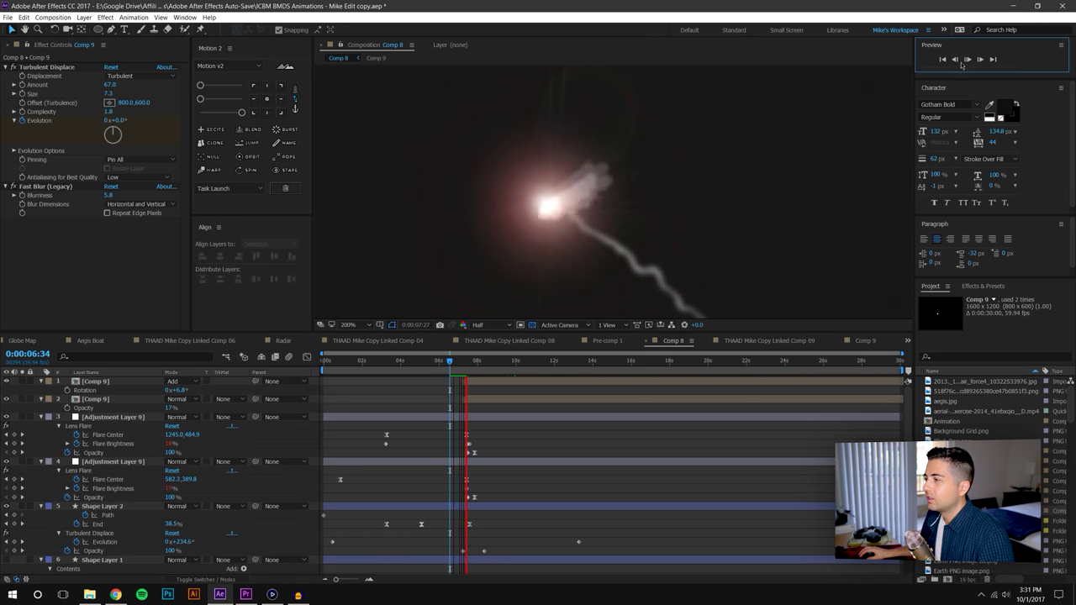
{"action": "scroll", "coordinate": [822, 188], "scroll_direction": "down", "scroll_amount": 4}
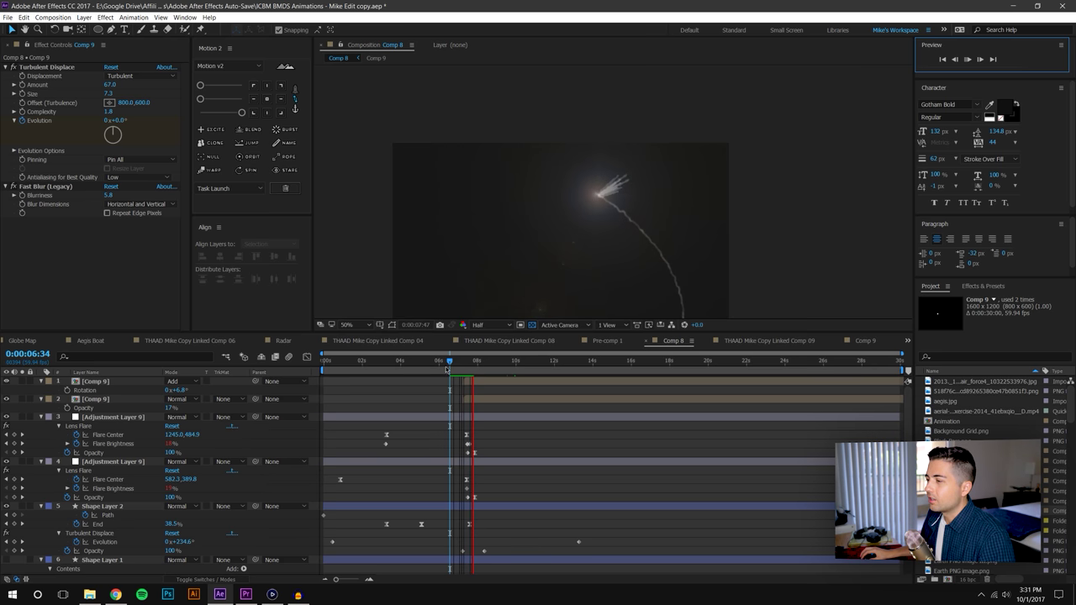
{"action": "left_click_drag", "start_coordinate": [450, 363], "coordinate": [475, 363]}
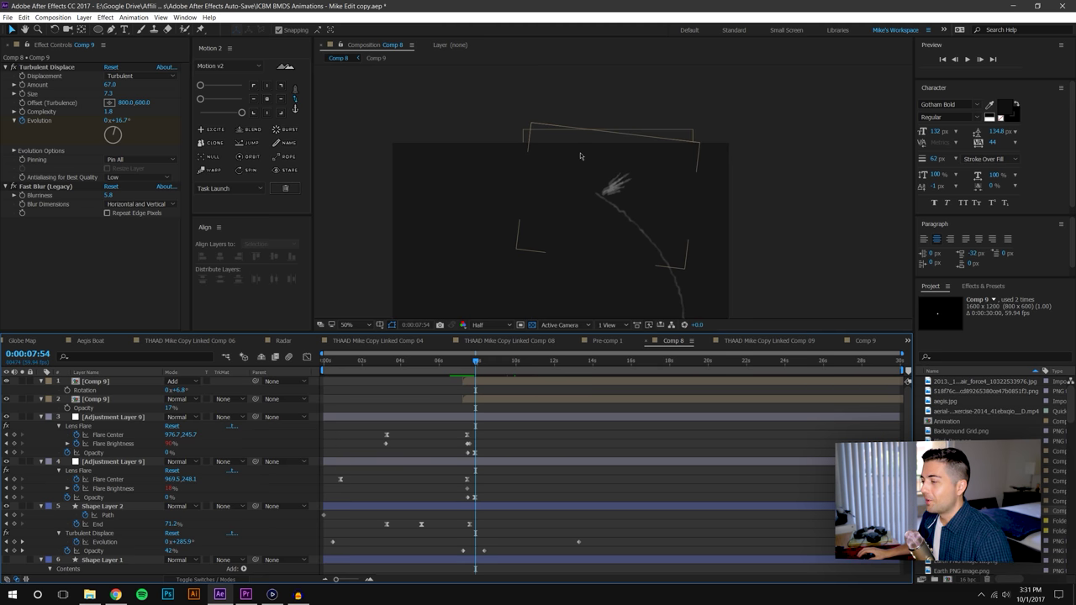
- Look through the other THAAD comps and view the interceptor flare in THAAD Mike Copy Linked Comp 09 at 0:00:58:22
{"action": "left_click", "coordinate": [227, 341]}
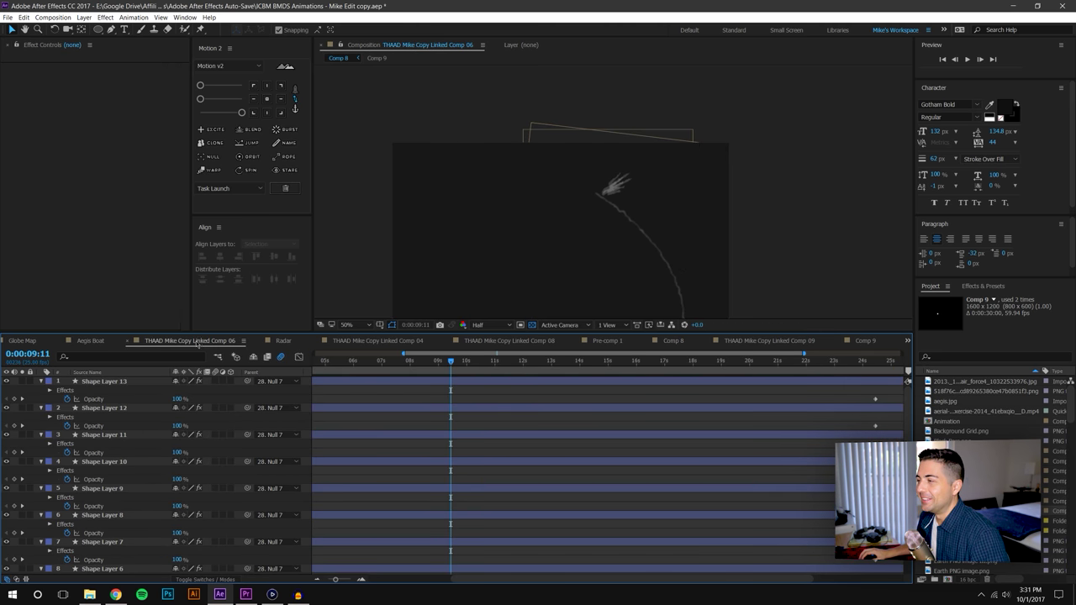
{"action": "left_click", "coordinate": [504, 341]}
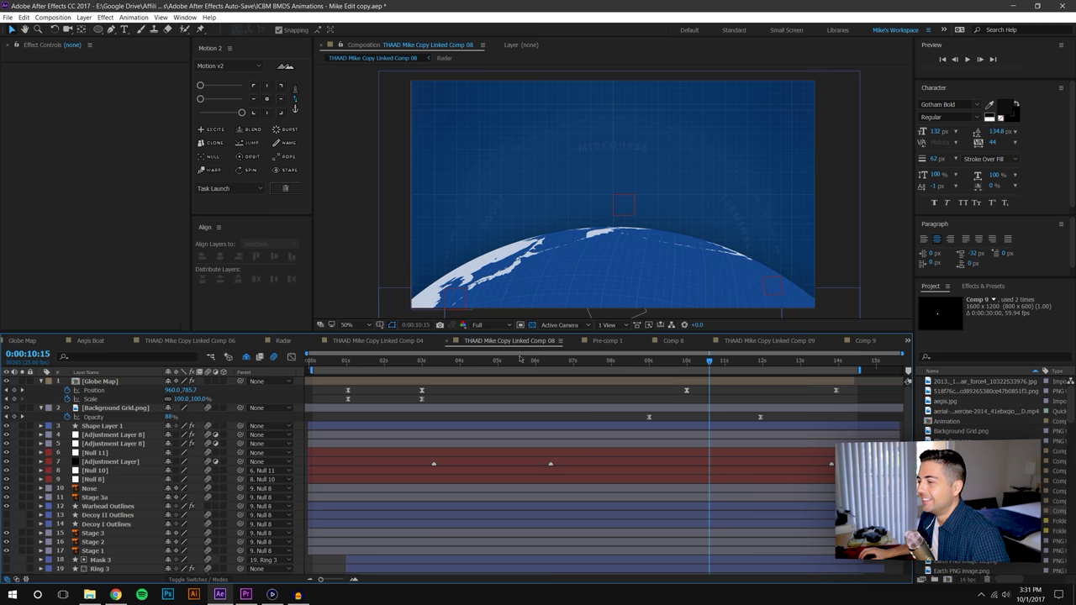
{"action": "left_click", "coordinate": [393, 341]}
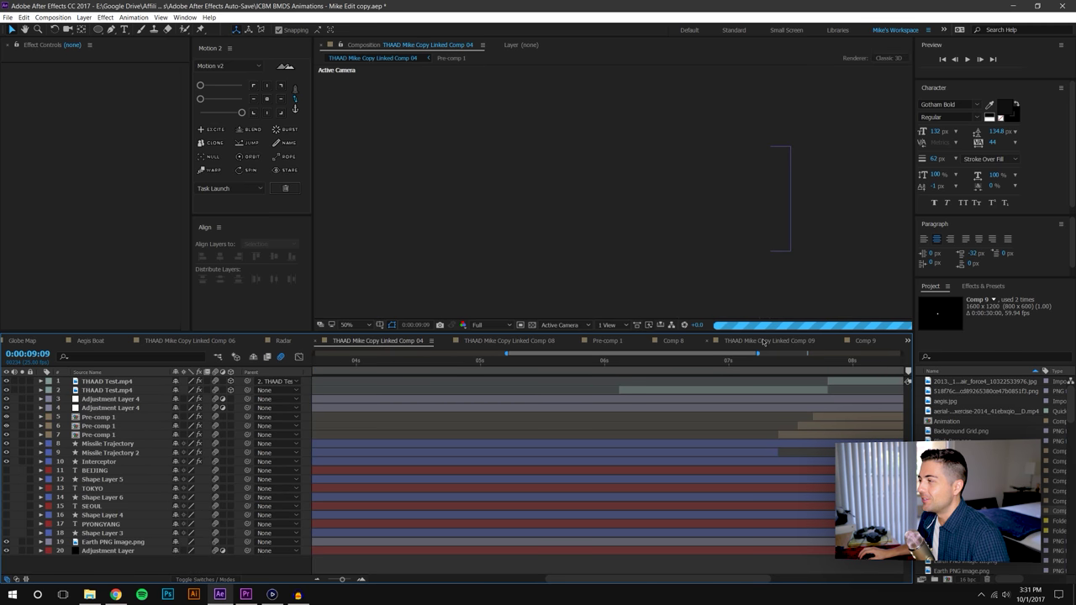
{"action": "left_click", "coordinate": [763, 341]}
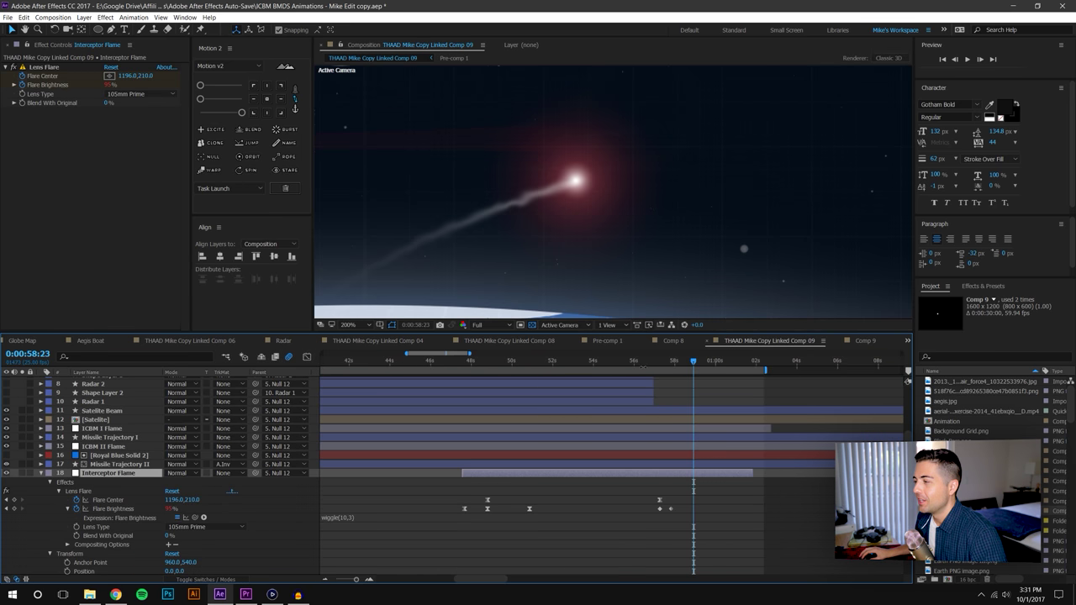
{"action": "left_click_drag", "start_coordinate": [687, 364], "coordinate": [692, 364]}
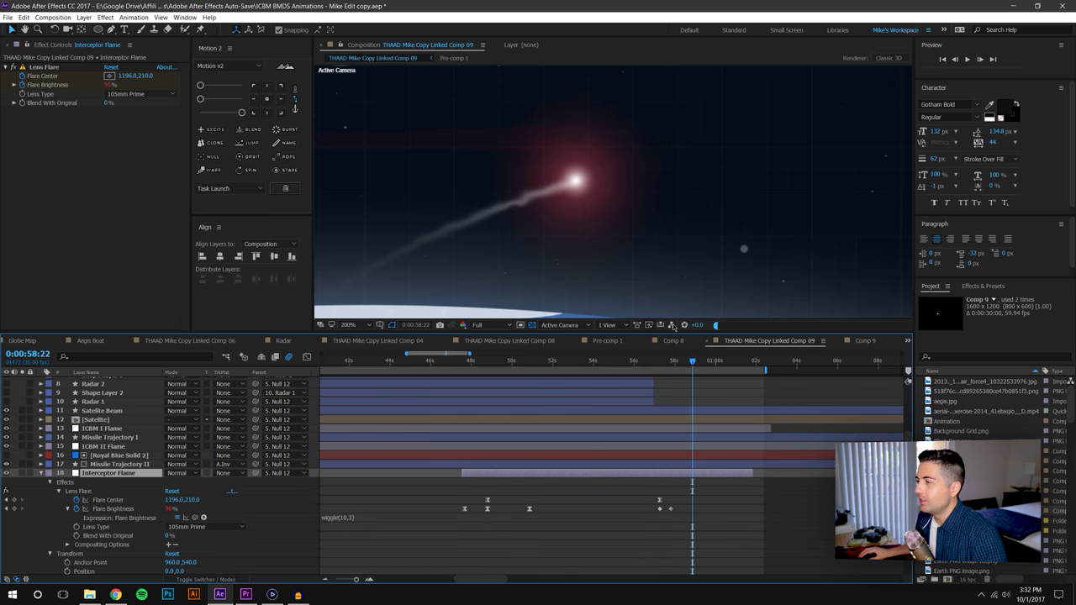
- View the full frame of Comp 09, enlarge the timeline and collapse Interceptor Flame to examine the complete layer stack
{"action": "scroll", "coordinate": [627, 208], "scroll_direction": "down", "scroll_amount": 1}
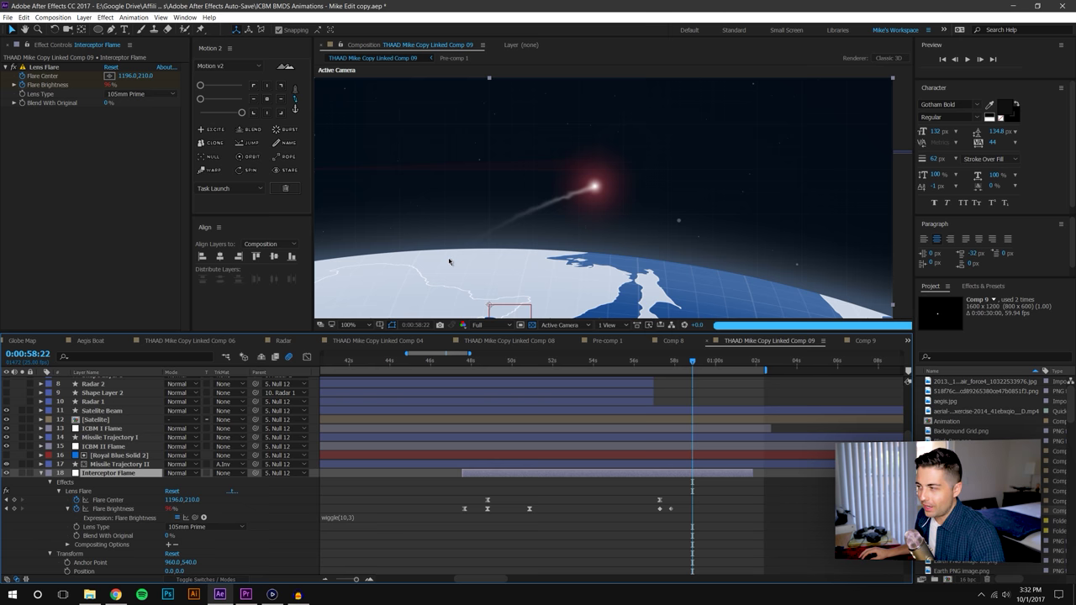
{"action": "scroll", "coordinate": [514, 225], "scroll_direction": "down", "scroll_amount": 1}
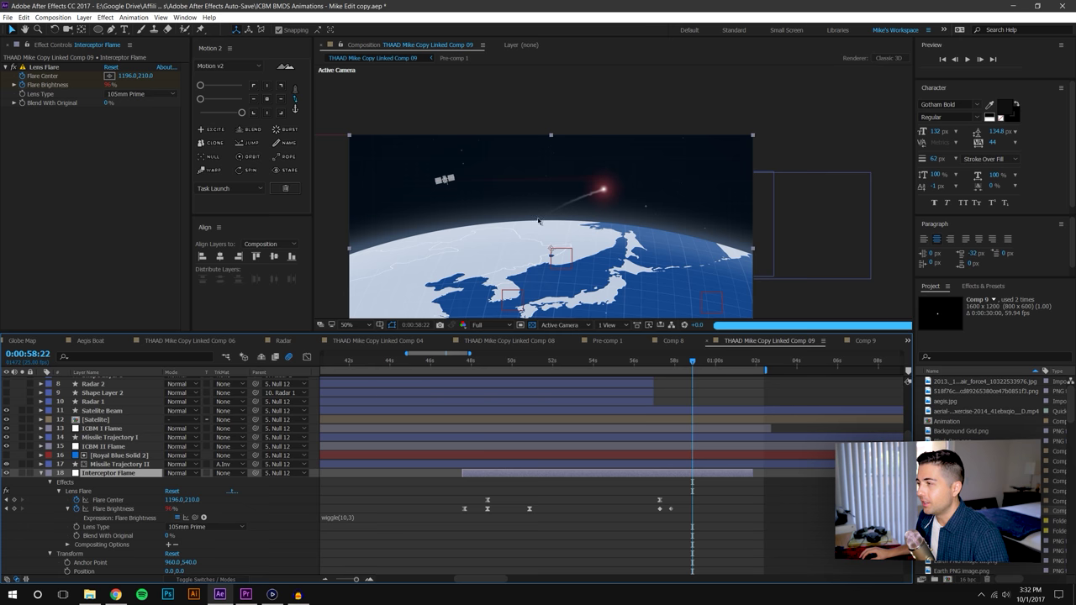
{"action": "scroll", "coordinate": [109, 462], "scroll_direction": "up", "scroll_amount": 2}
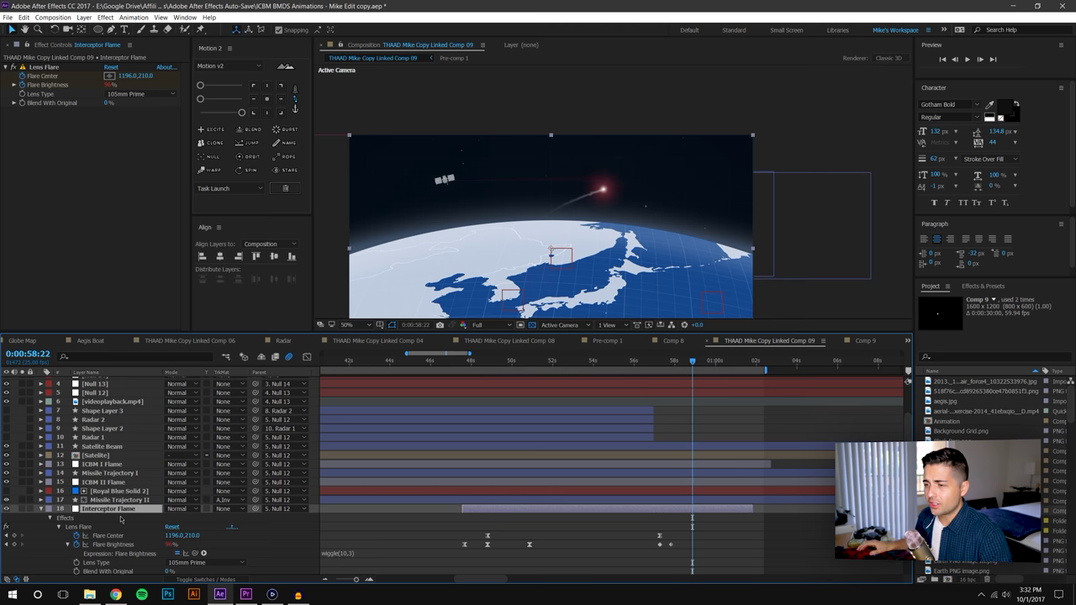
{"action": "left_click_drag", "start_coordinate": [212, 321], "coordinate": [212, 198]}
{"action": "left_click", "coordinate": [41, 389]}
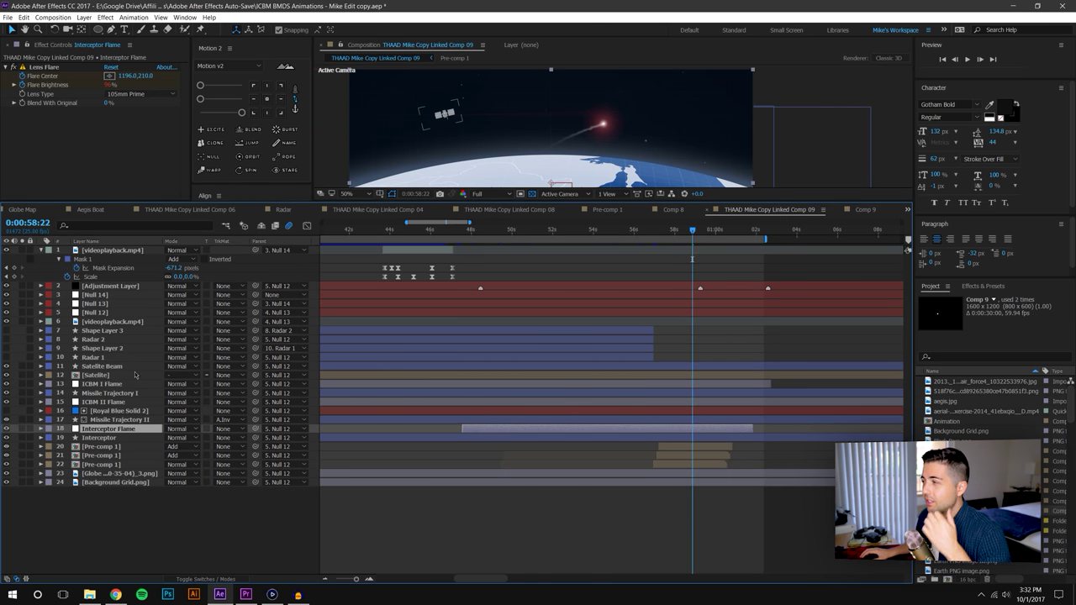